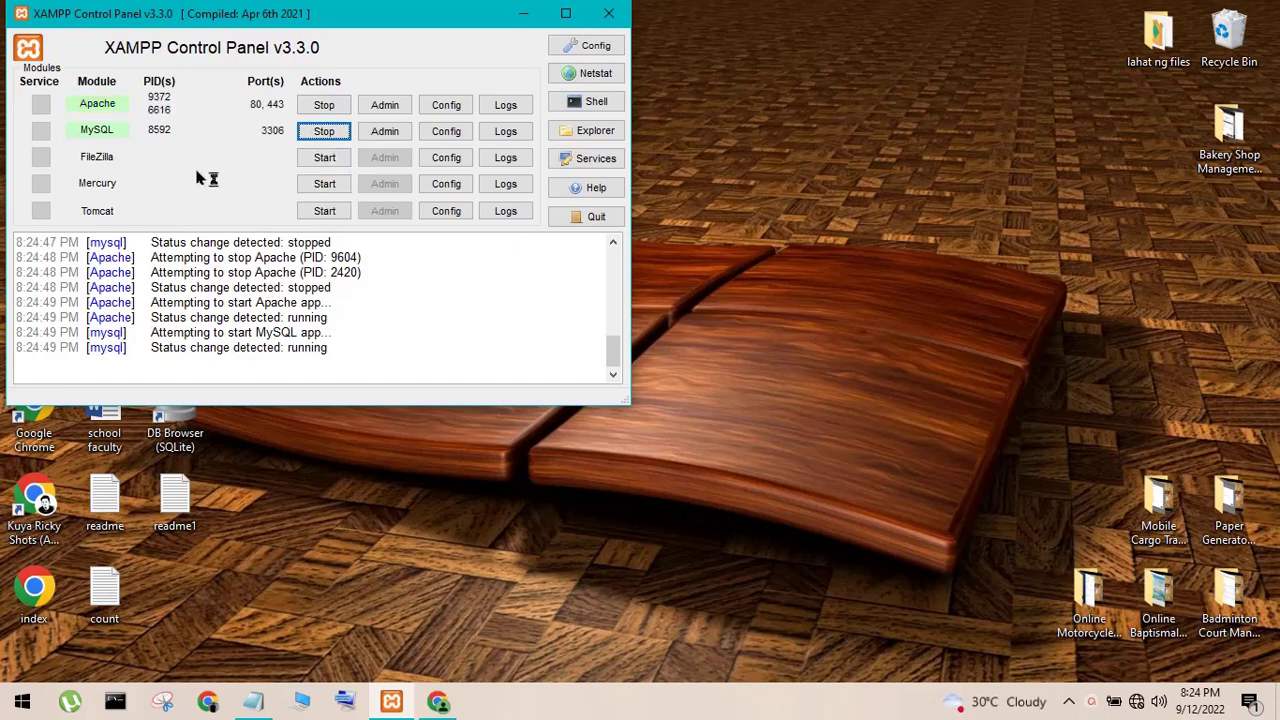
- Minimize the XAMPP Control Panel while Apache and MySQL keep running
click(522, 13)
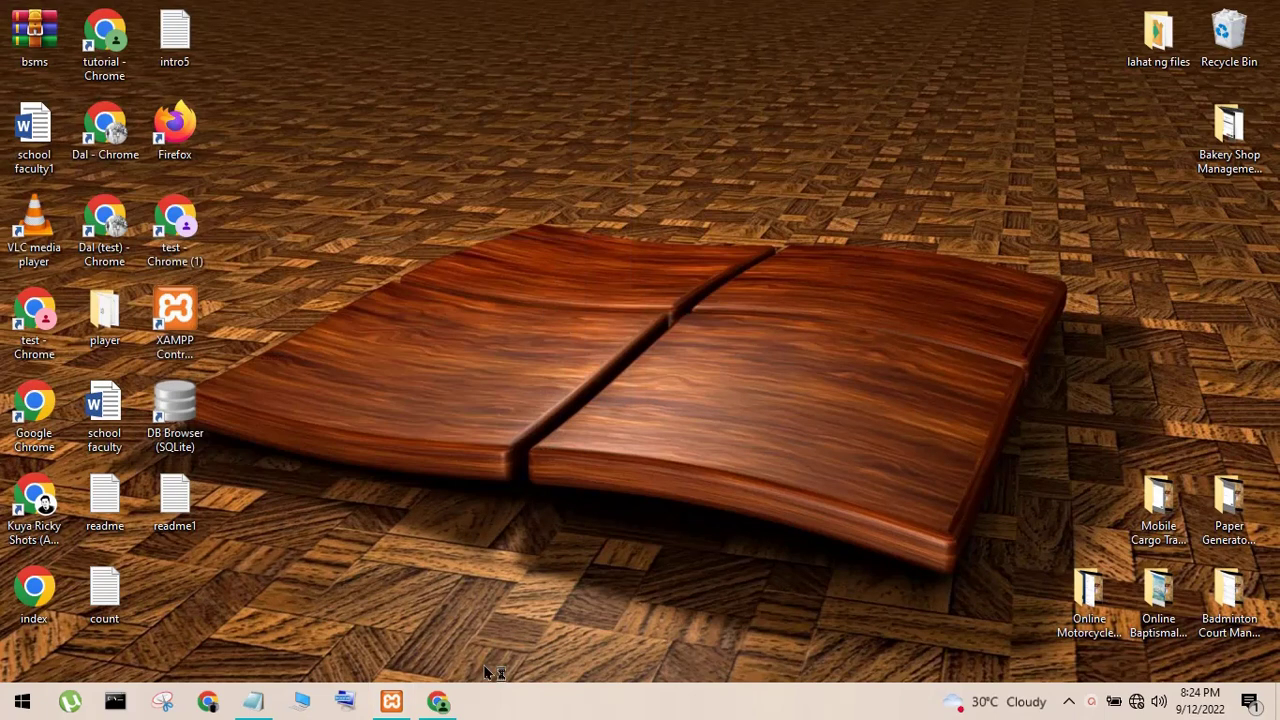
- Return to Chrome and log in as admin with the saved password to reach the Home dashboard
click(438, 701)
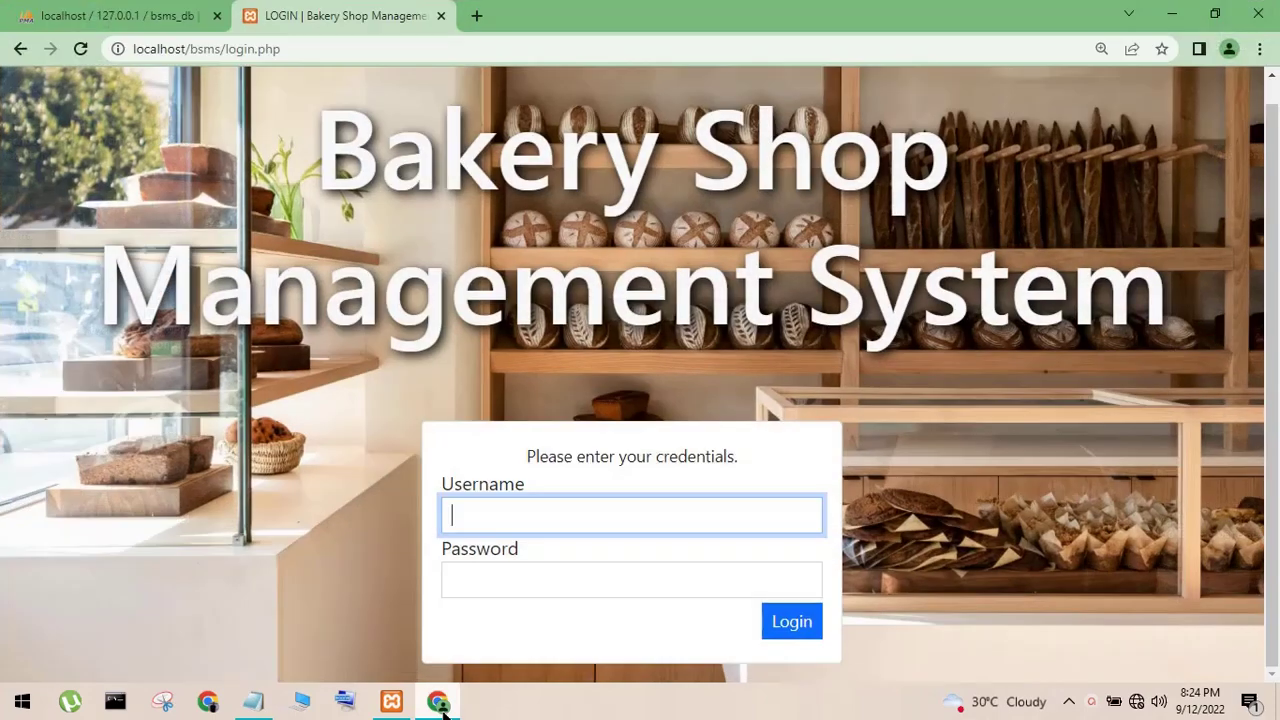
click(485, 502)
text(a)
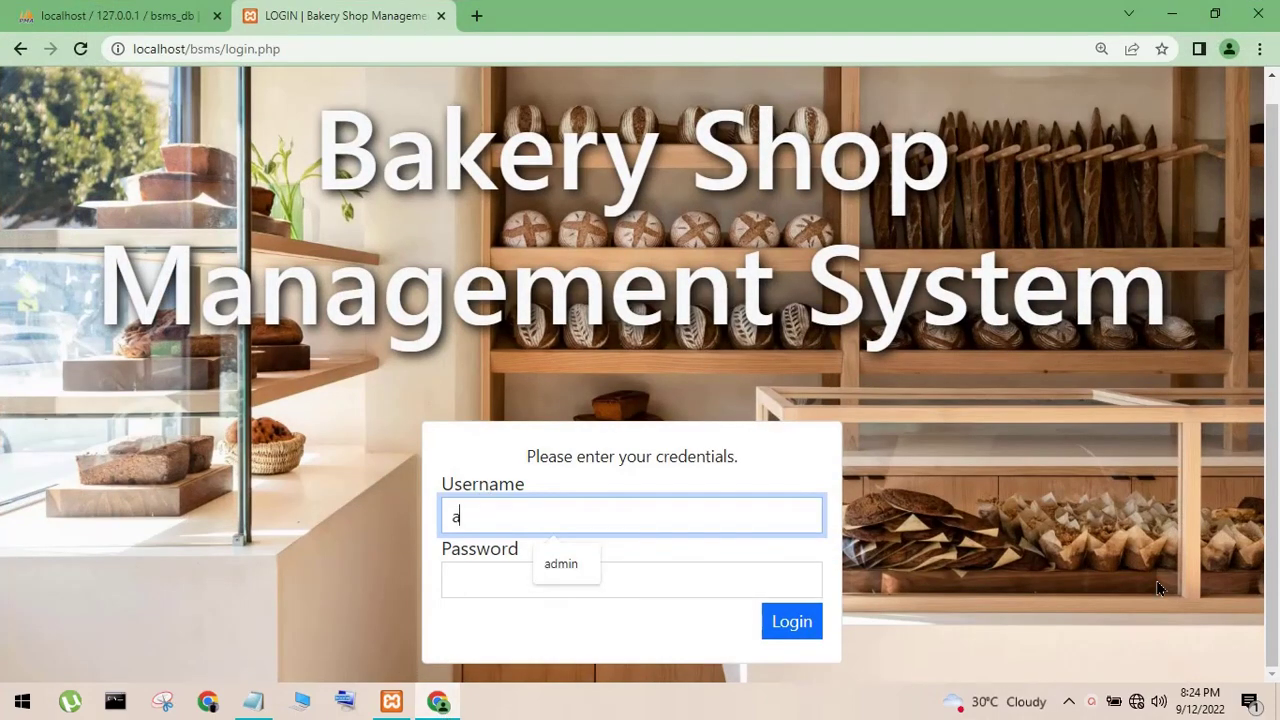
text(dmin)
key(Tab)
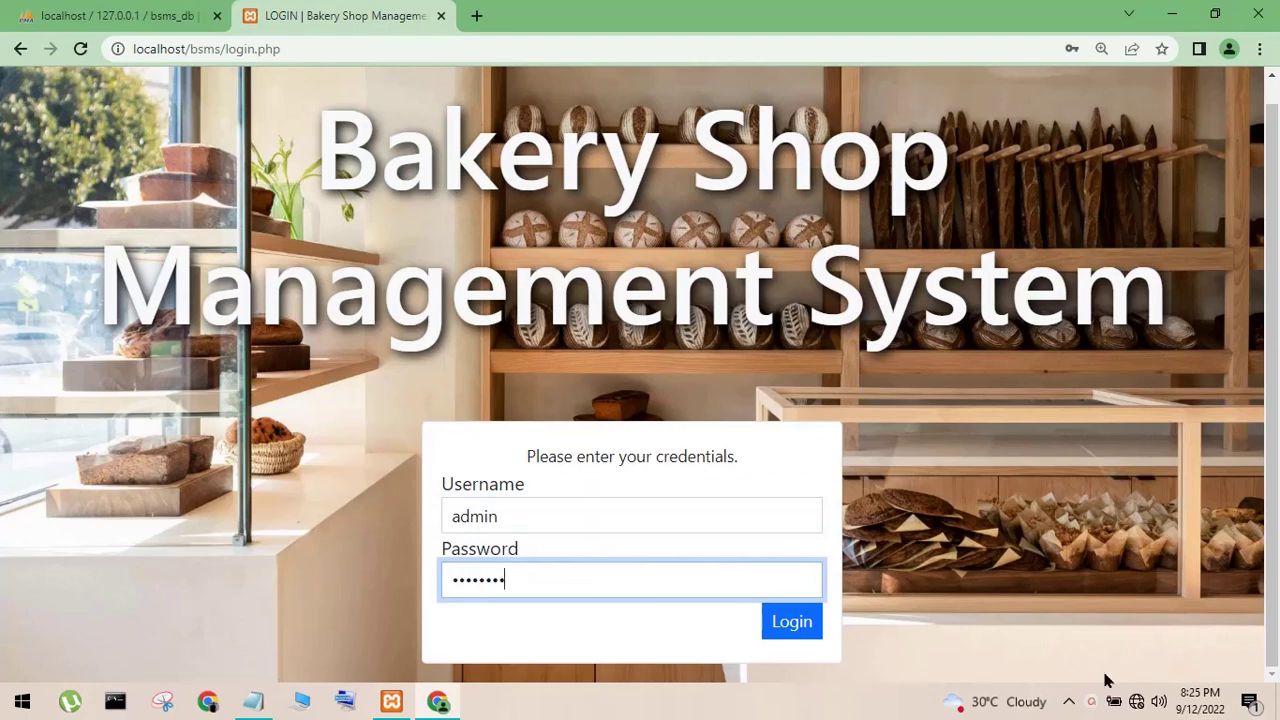
click(814, 632)
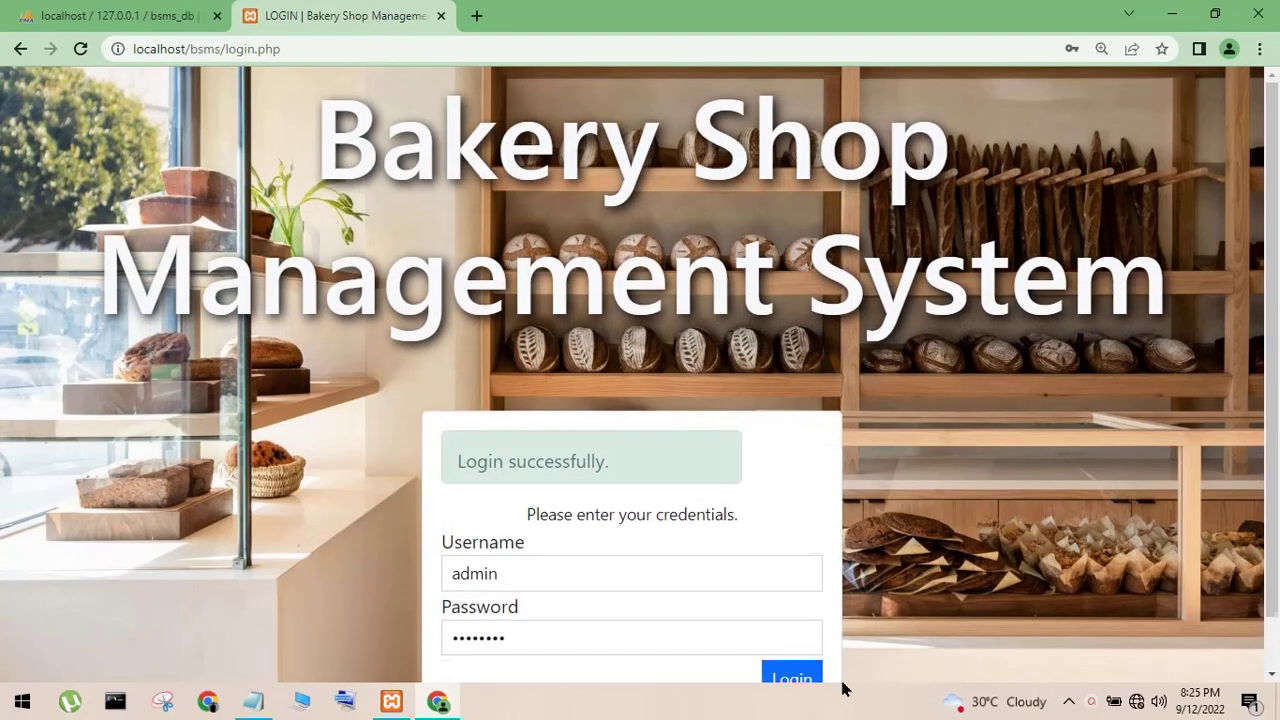
drag(482, 445, 612, 458)
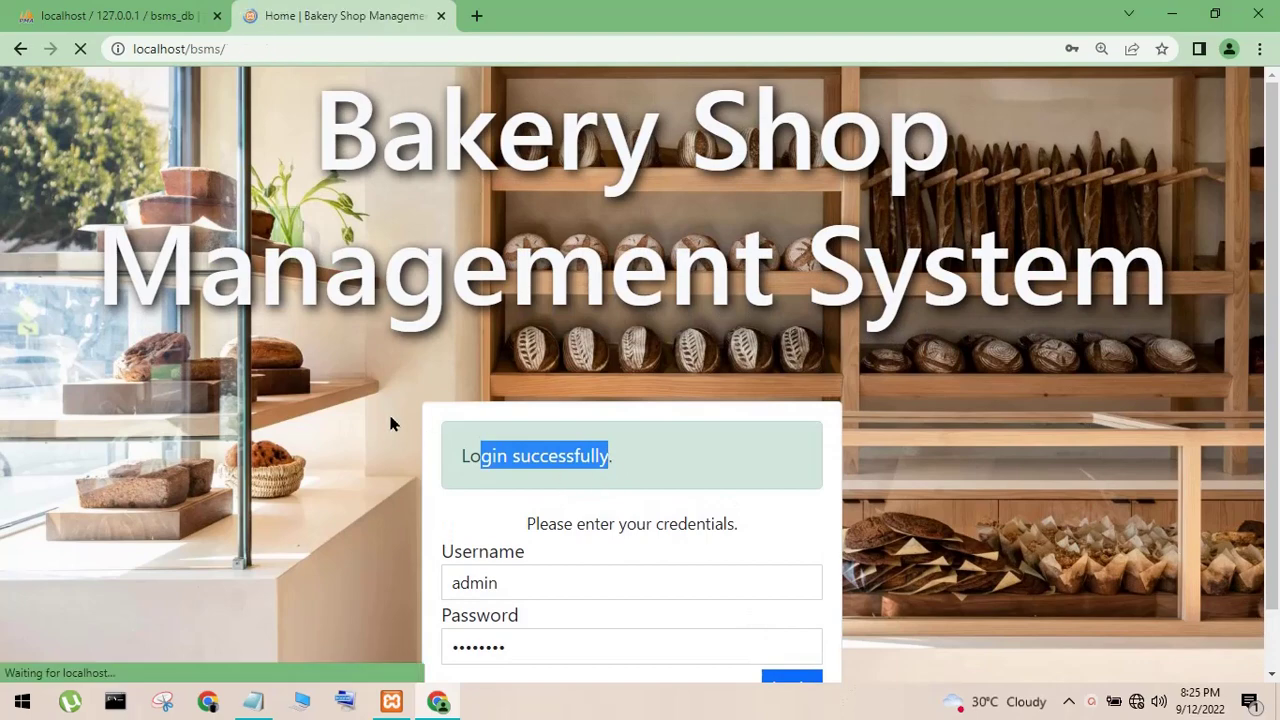
scroll(523, 334, down, 1)
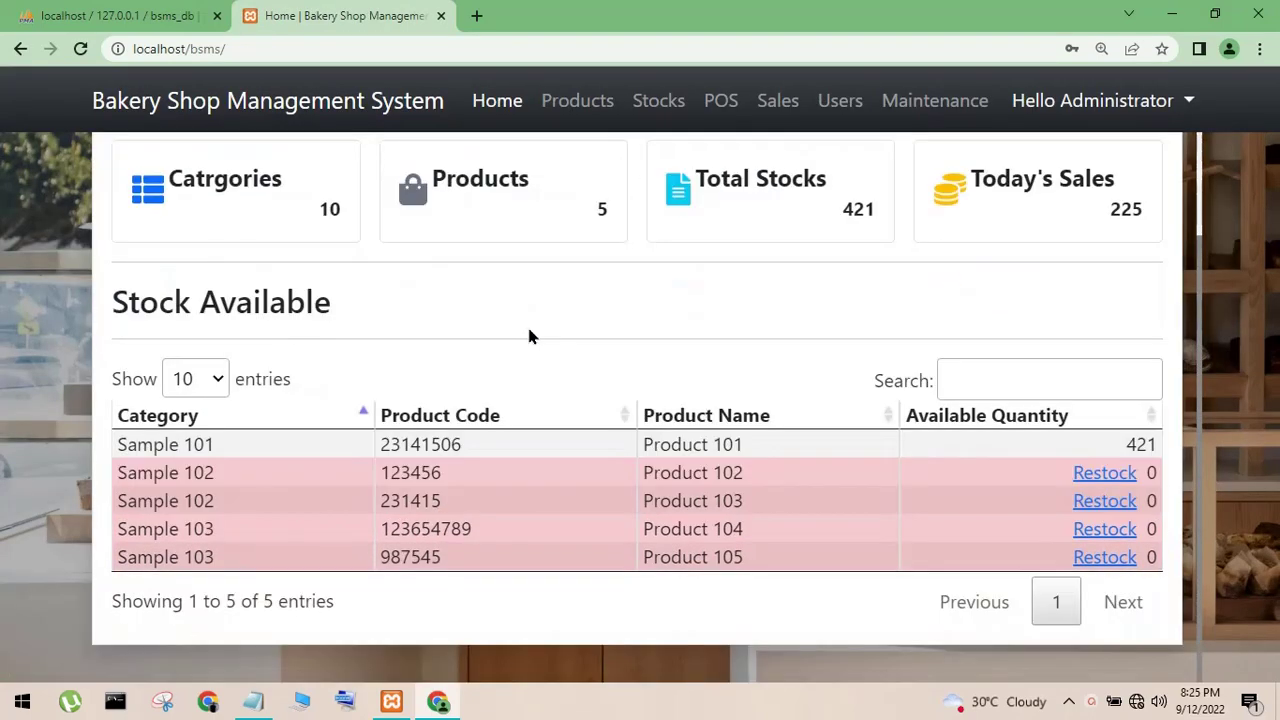
- Visit the Products, Stocks, Sales, Users, Maintenance, Manage Account and Home pages, ending on Stocks
click(560, 112)
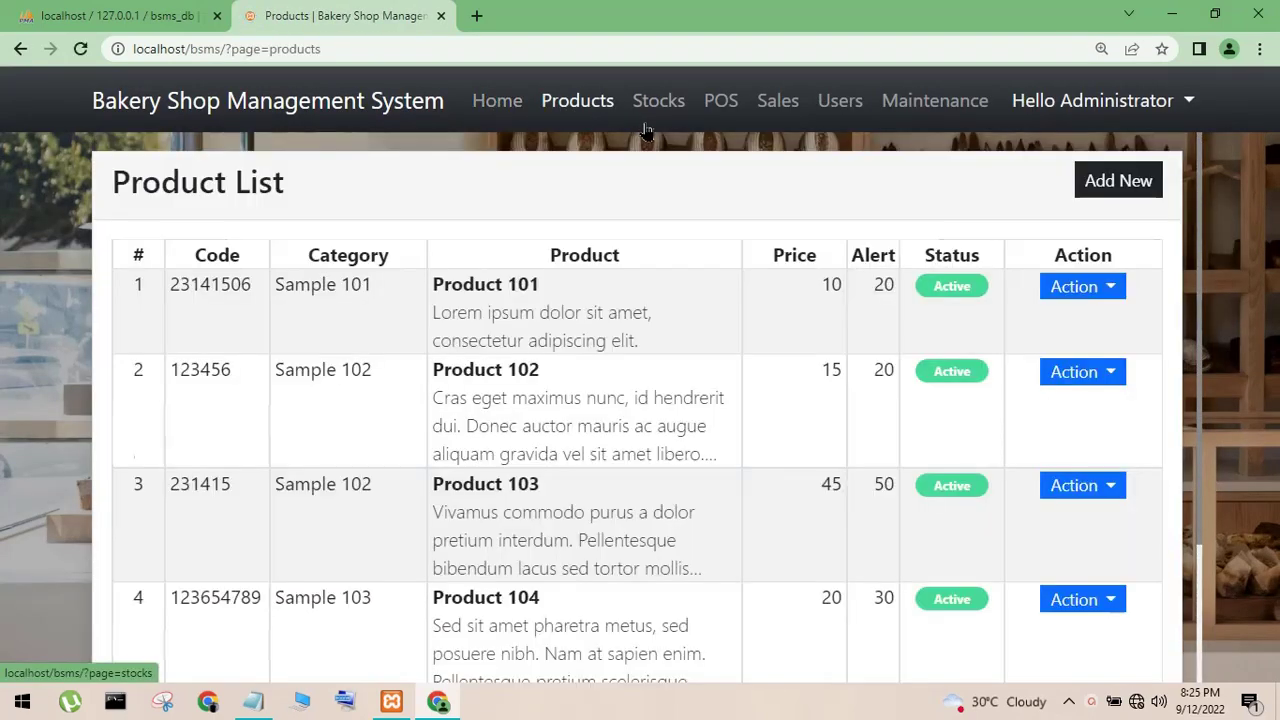
click(656, 120)
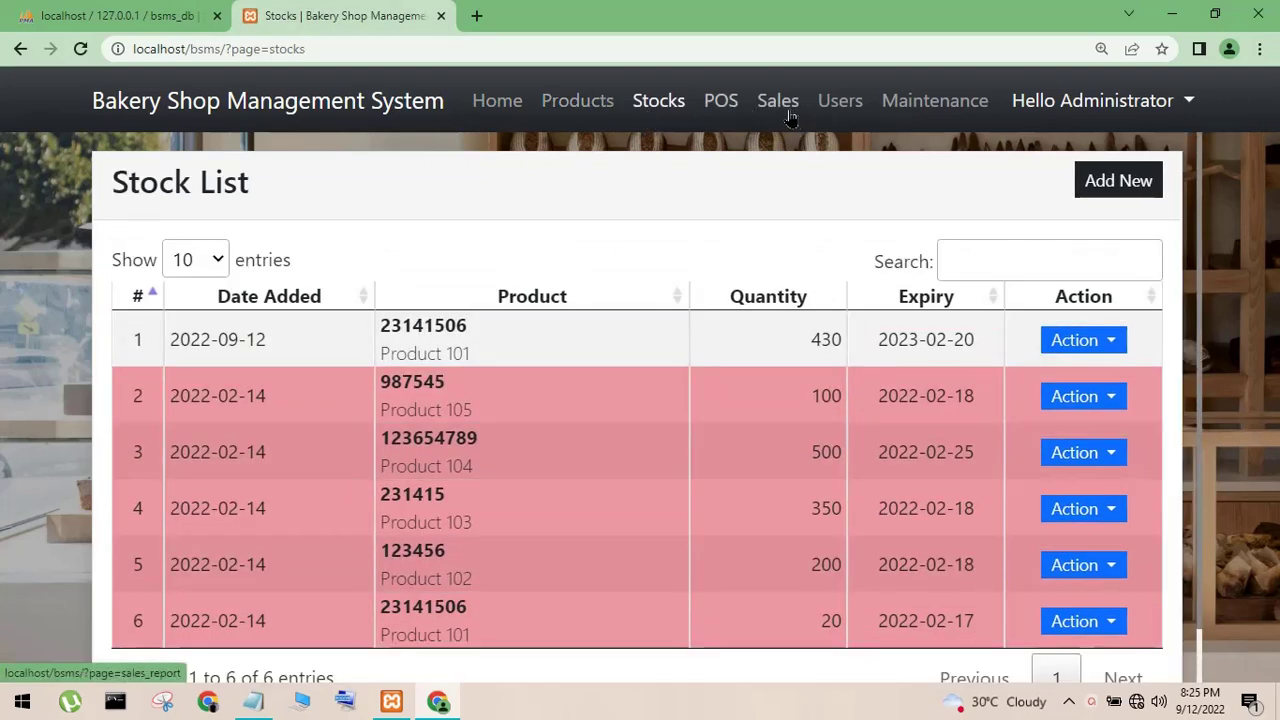
click(790, 116)
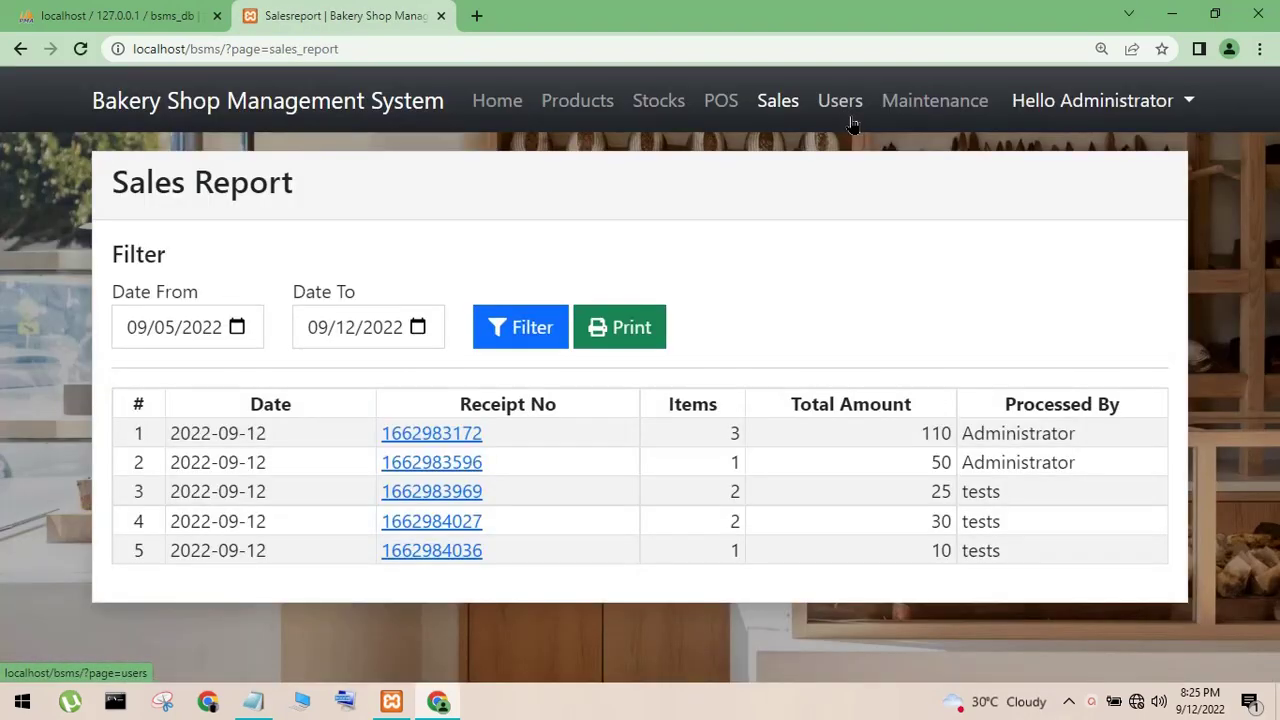
click(852, 122)
click(920, 121)
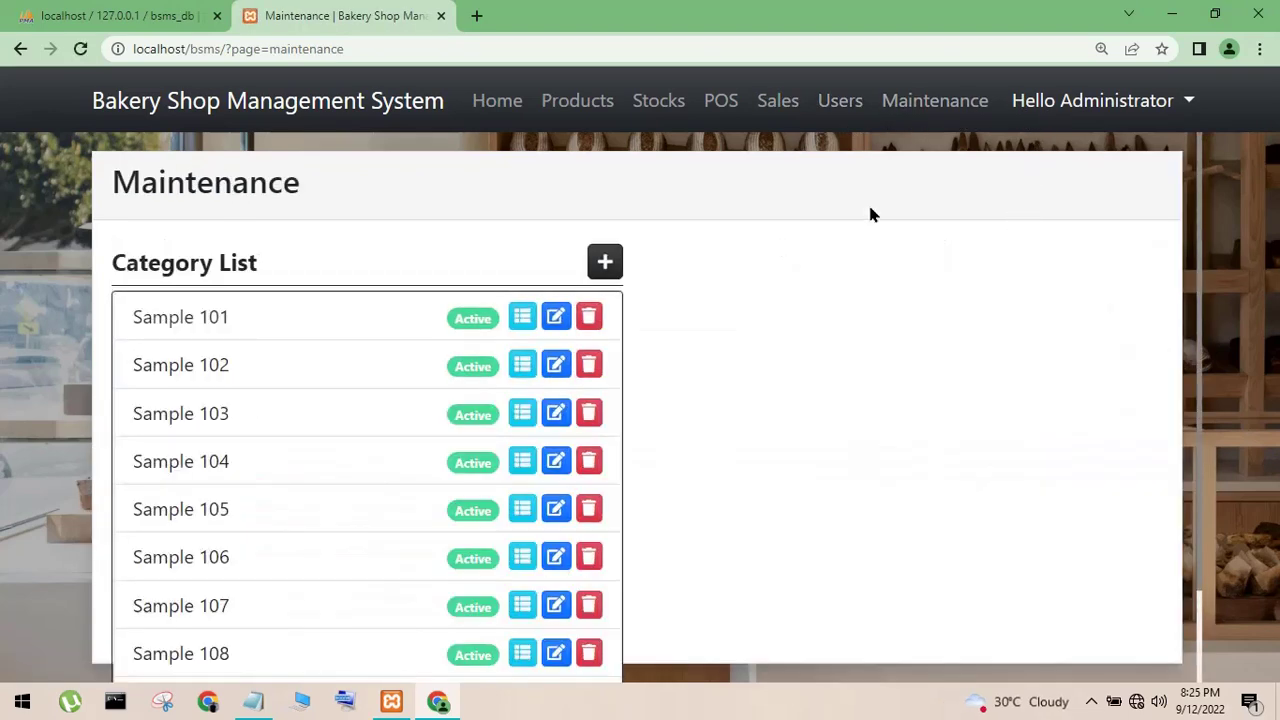
click(1088, 110)
click(1051, 154)
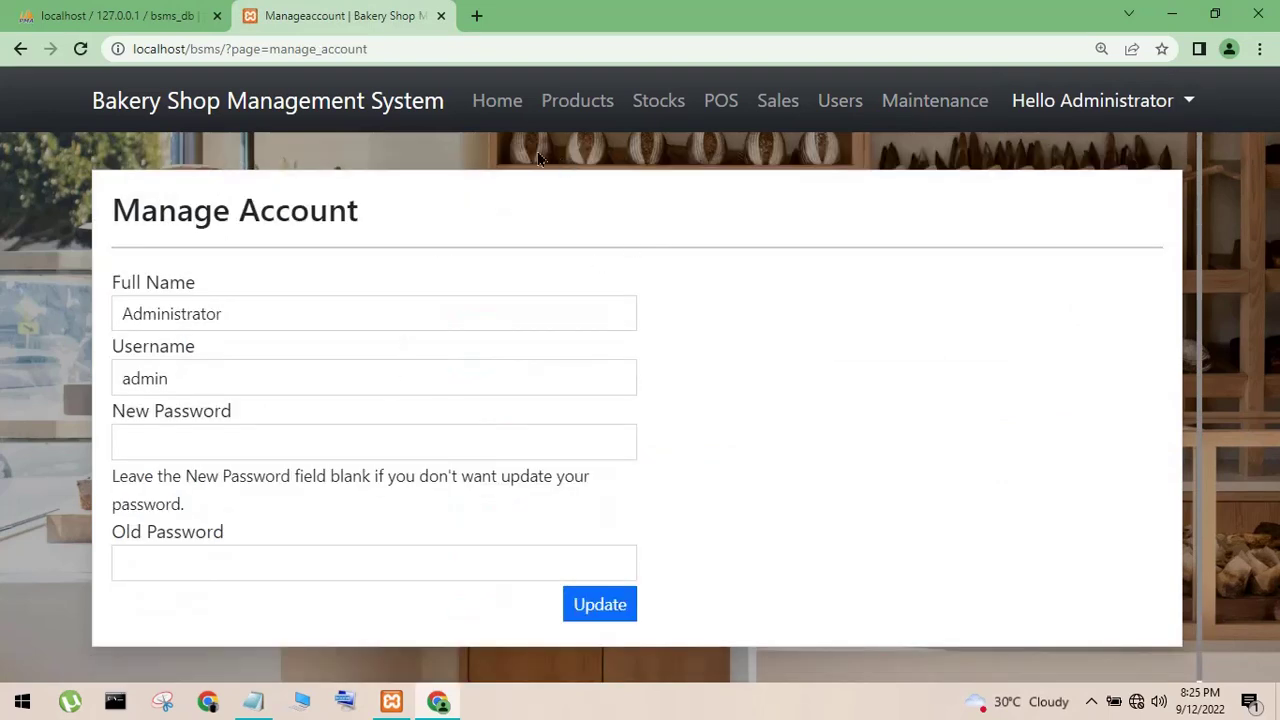
click(505, 127)
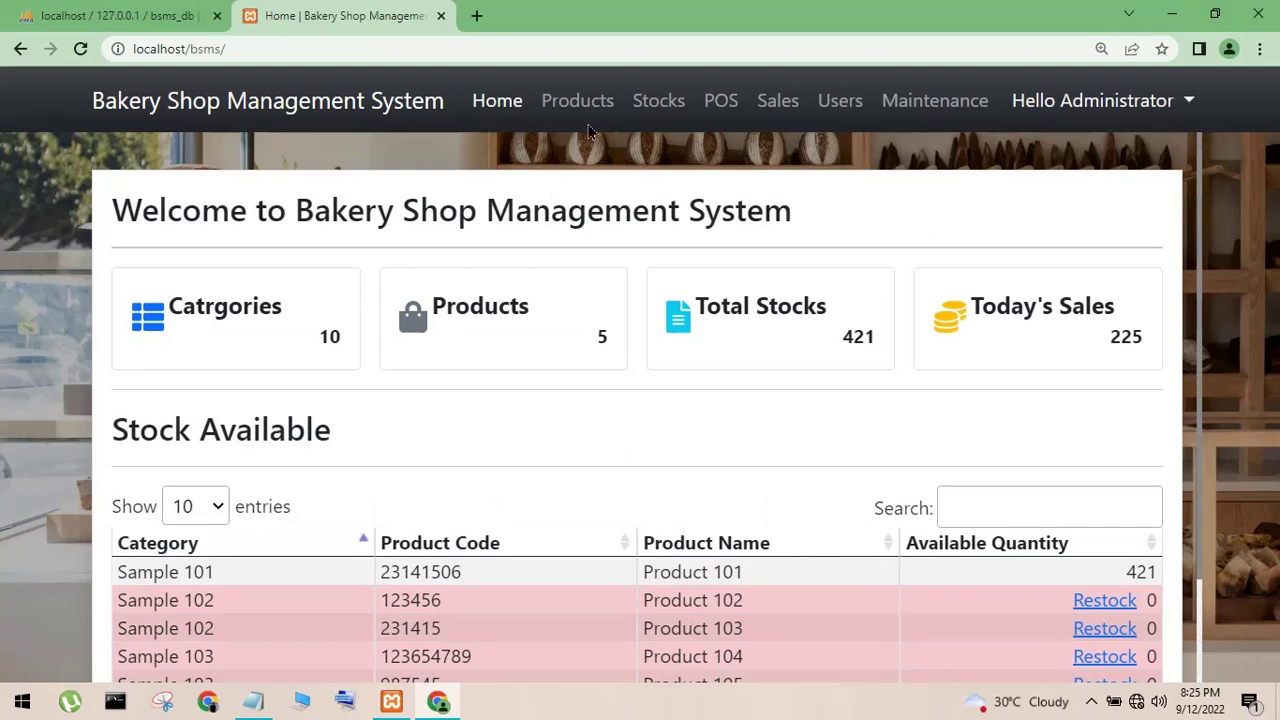
click(680, 115)
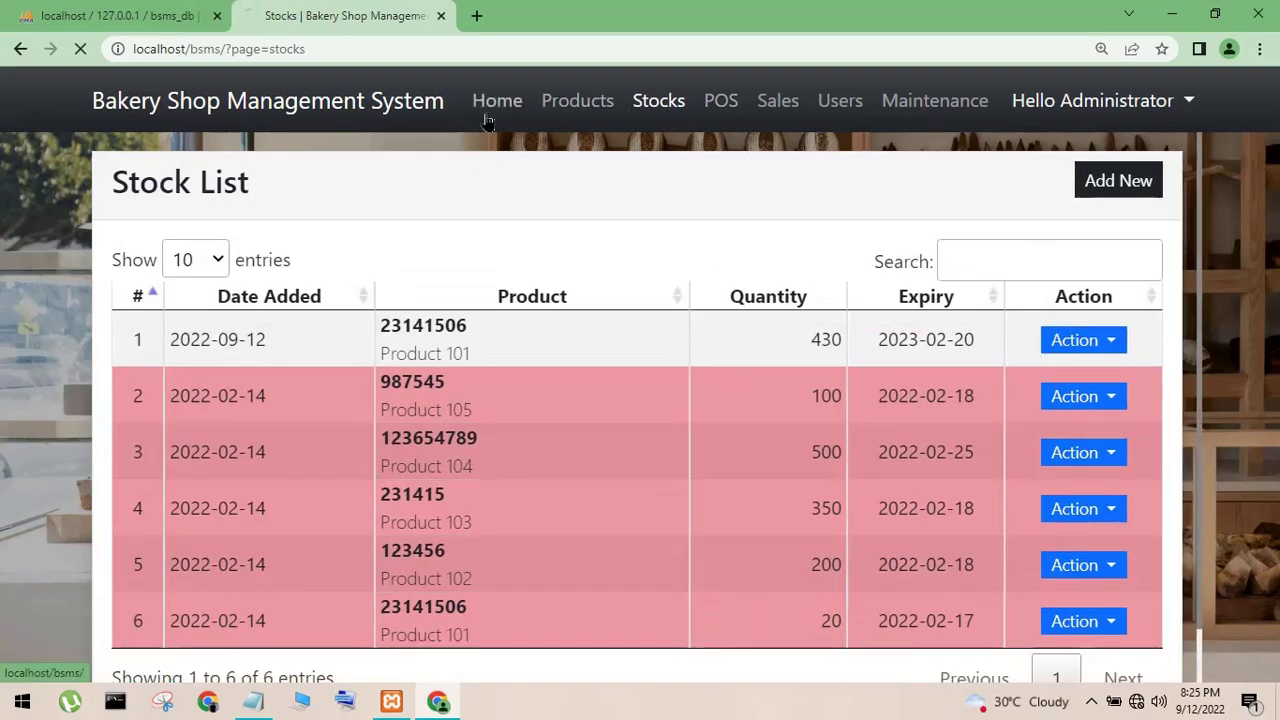
- From Home, restock Product 102 with 5 units expiring 10/08/2022 and save
click(489, 117)
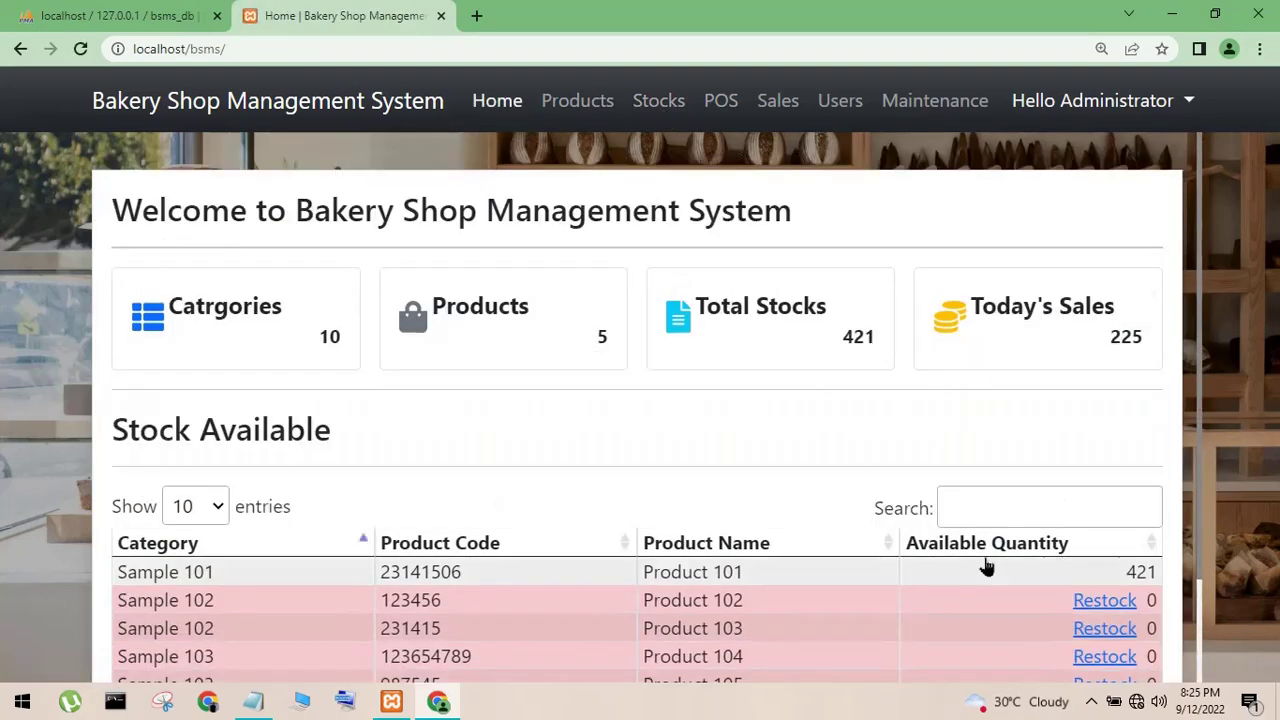
scroll(990, 555, down, 2)
click(1098, 473)
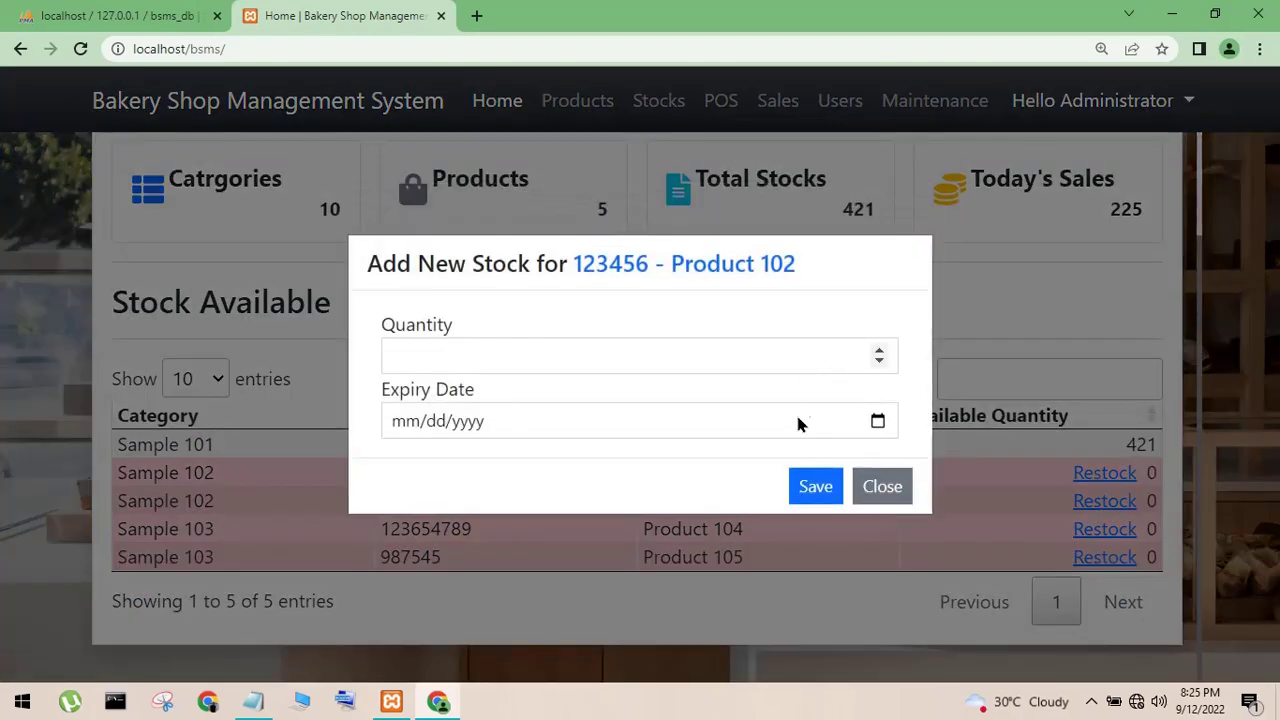
click(877, 421)
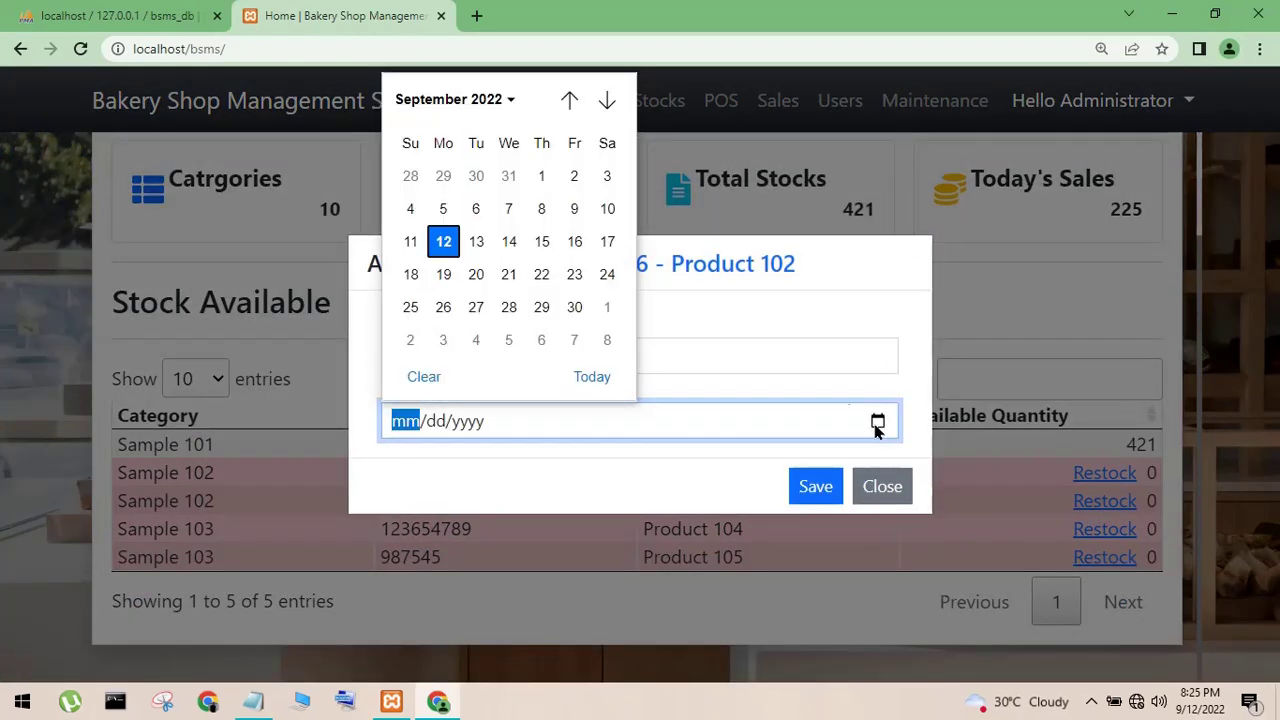
click(606, 338)
click(595, 360)
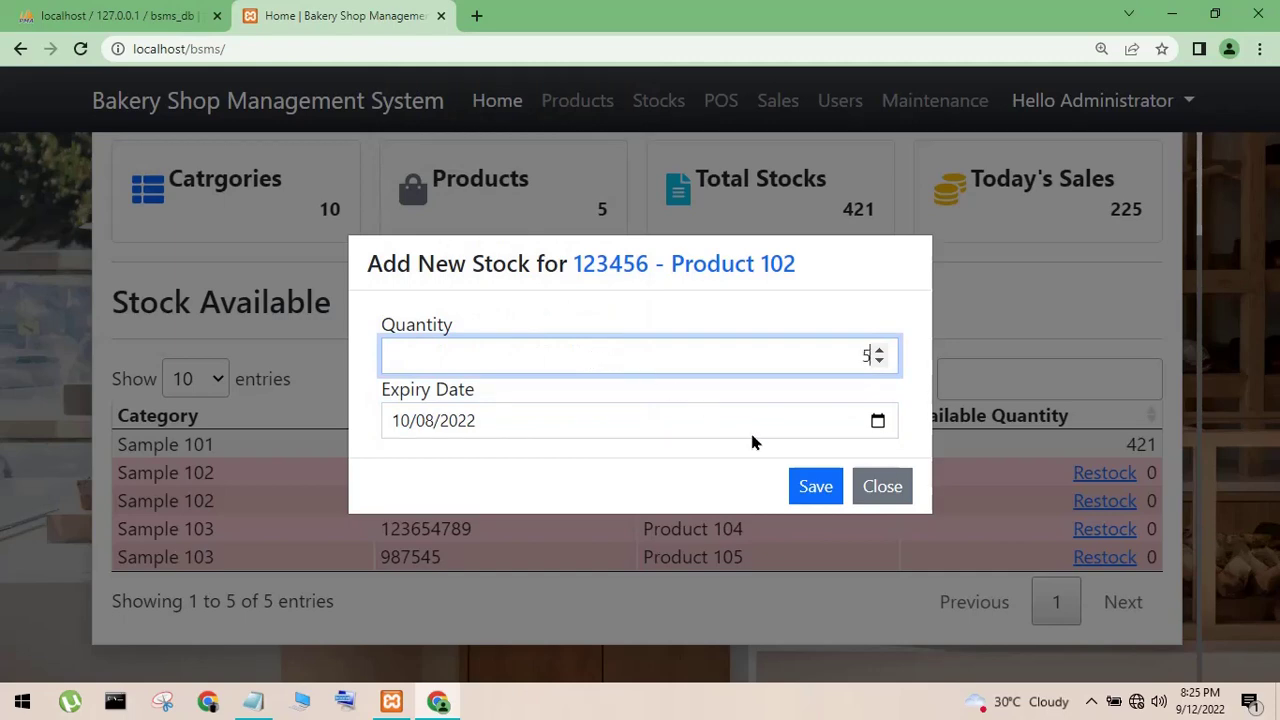
click(818, 487)
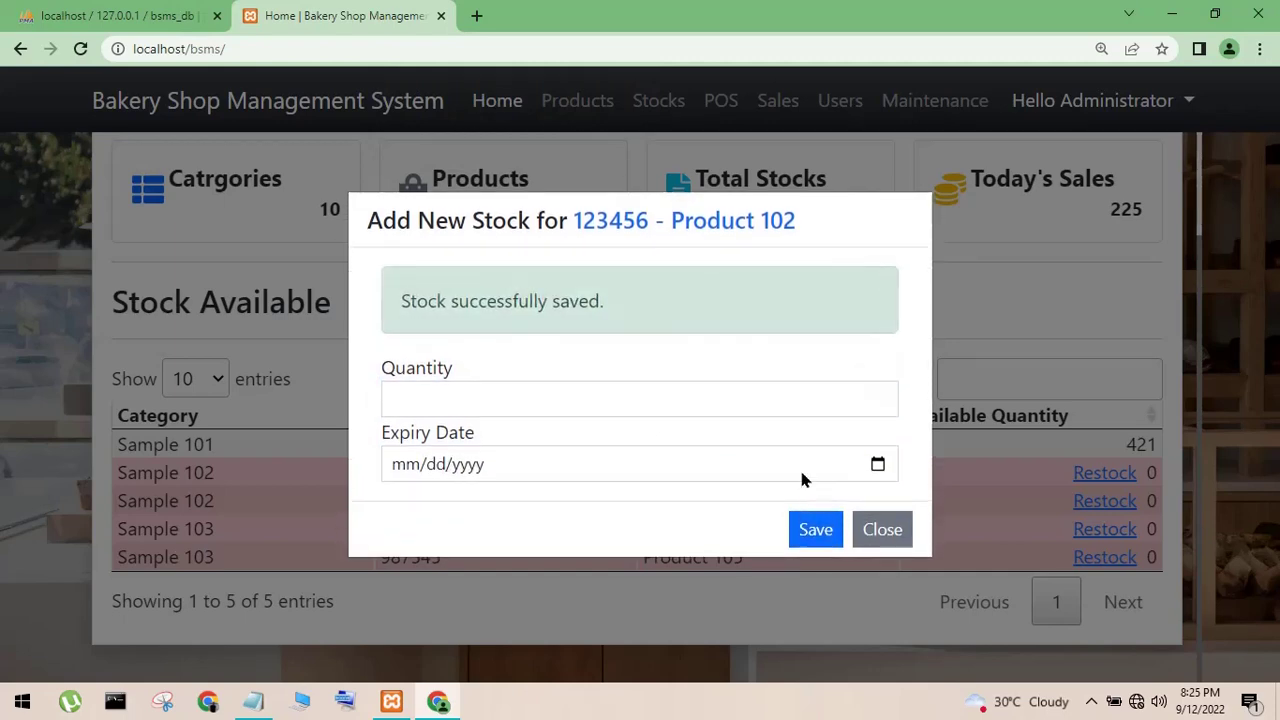
drag(487, 302, 560, 303)
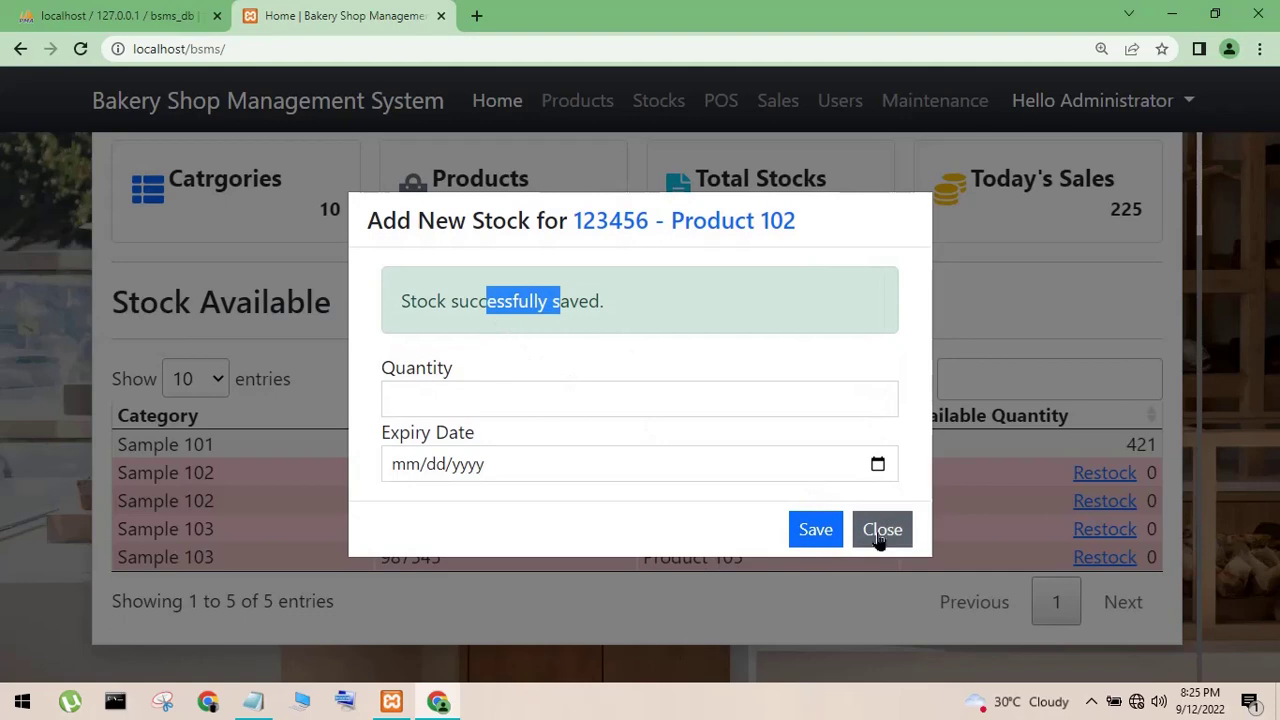
click(880, 535)
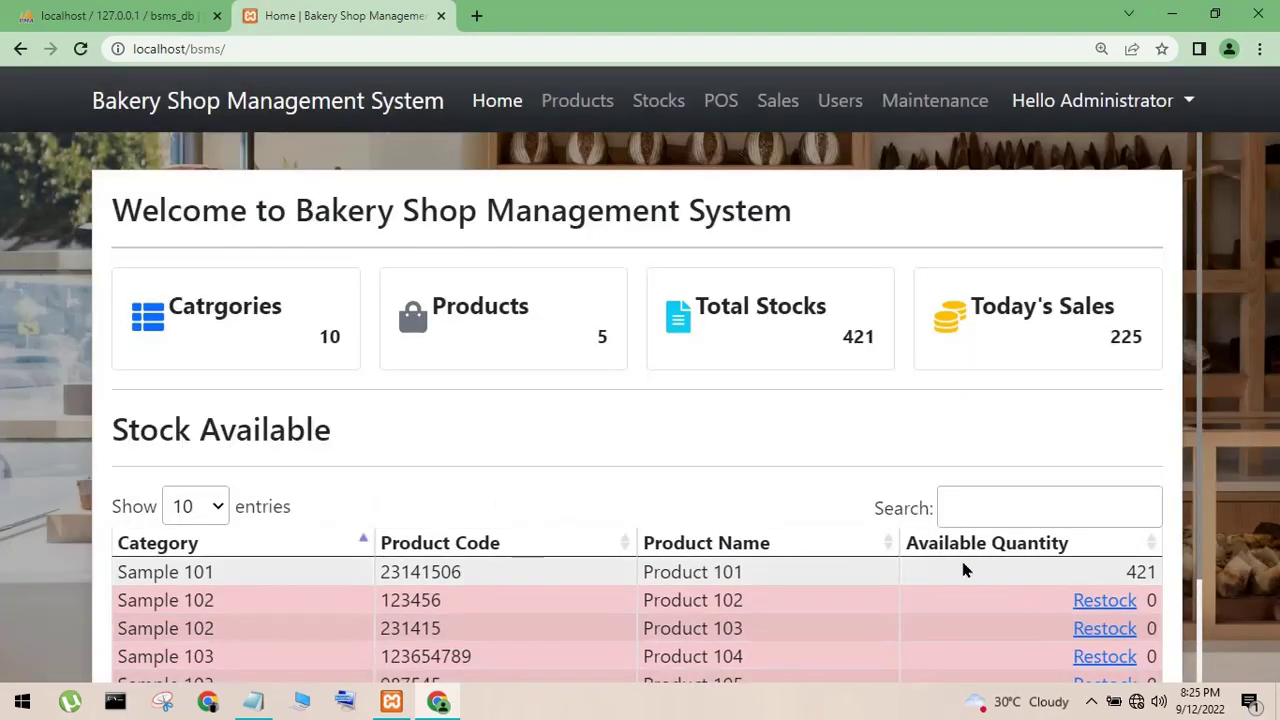
scroll(945, 565, down, 1)
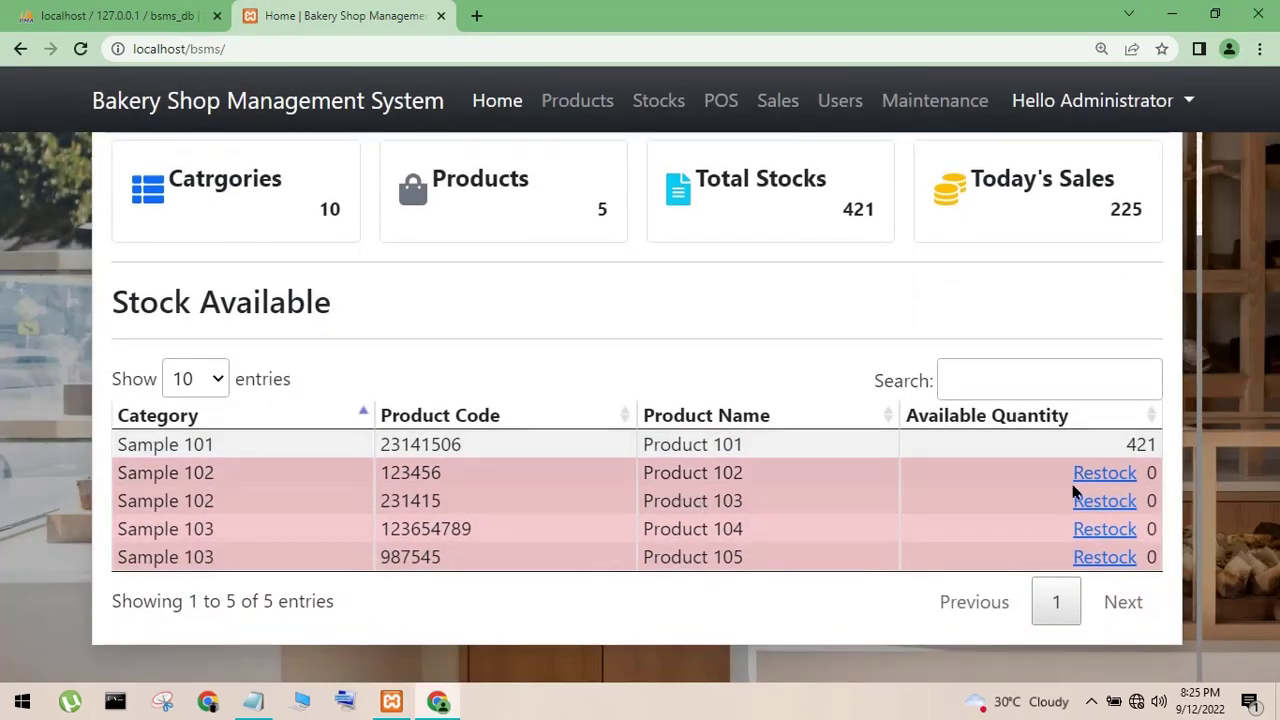
- Restock Product 103 with 50 units expiring 10/07/2022, then check its updated row
click(1106, 508)
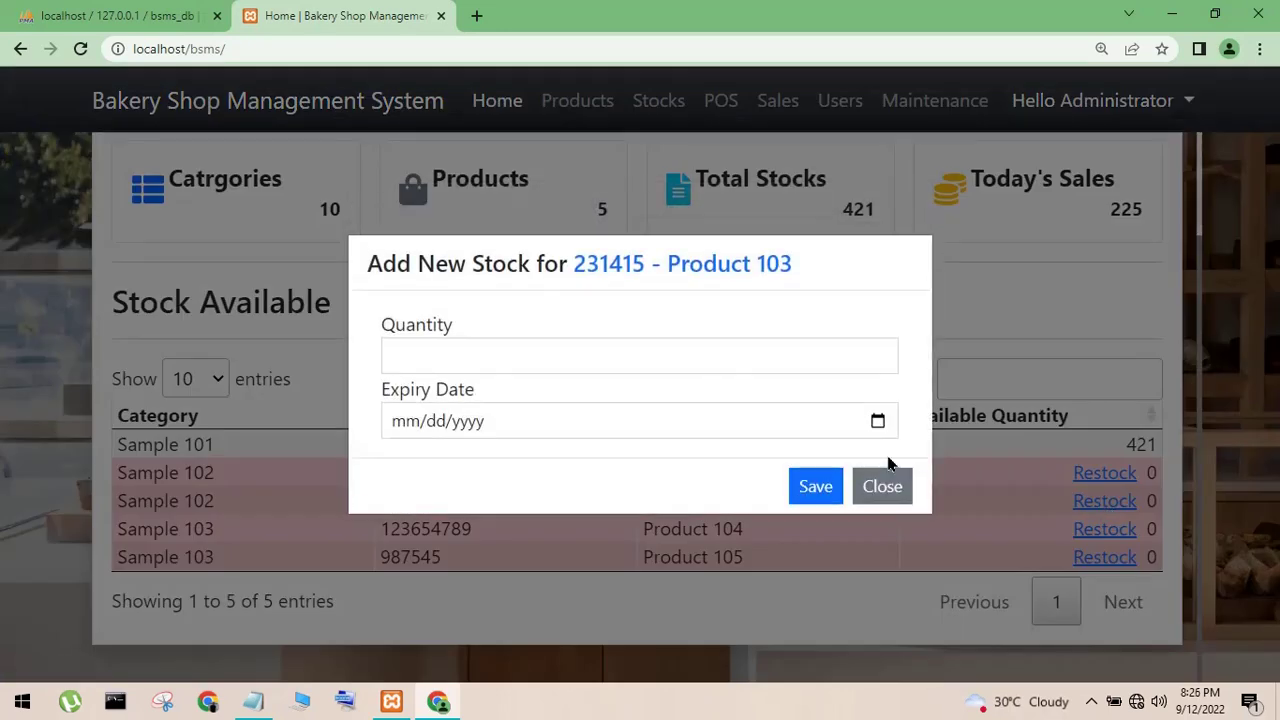
click(877, 421)
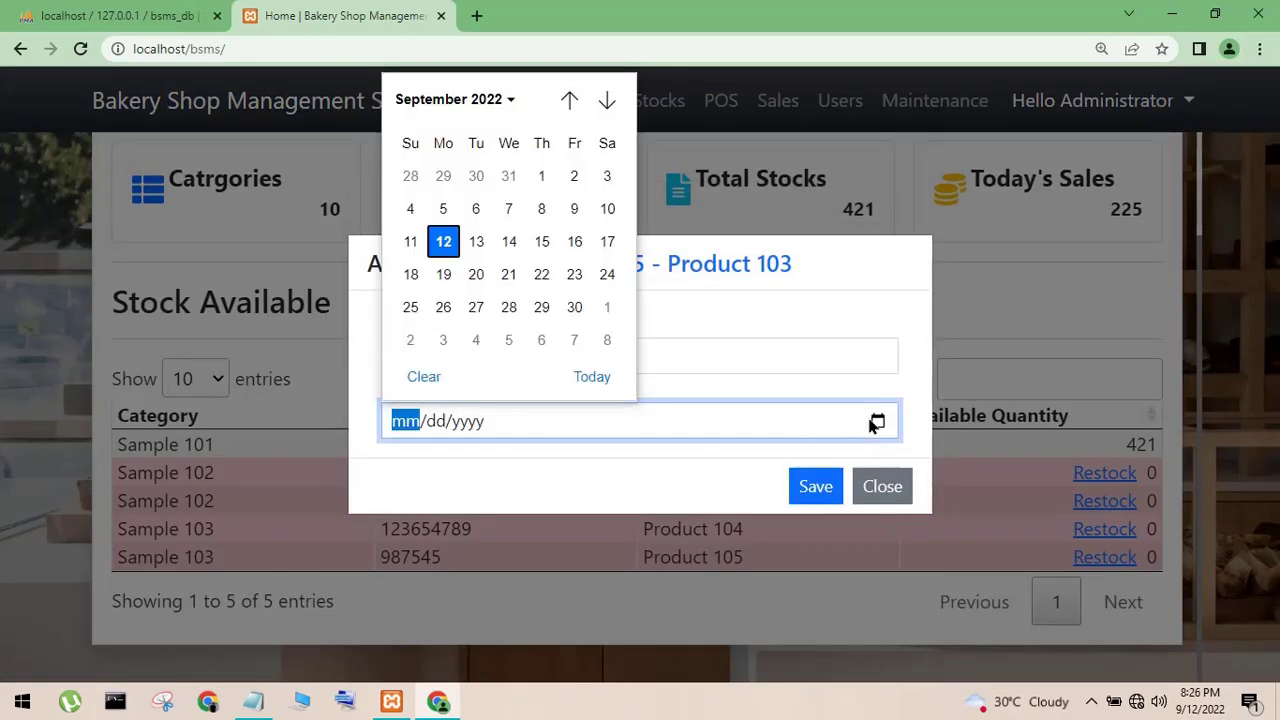
scroll(574, 330, down, 1)
click(566, 326)
click(725, 345)
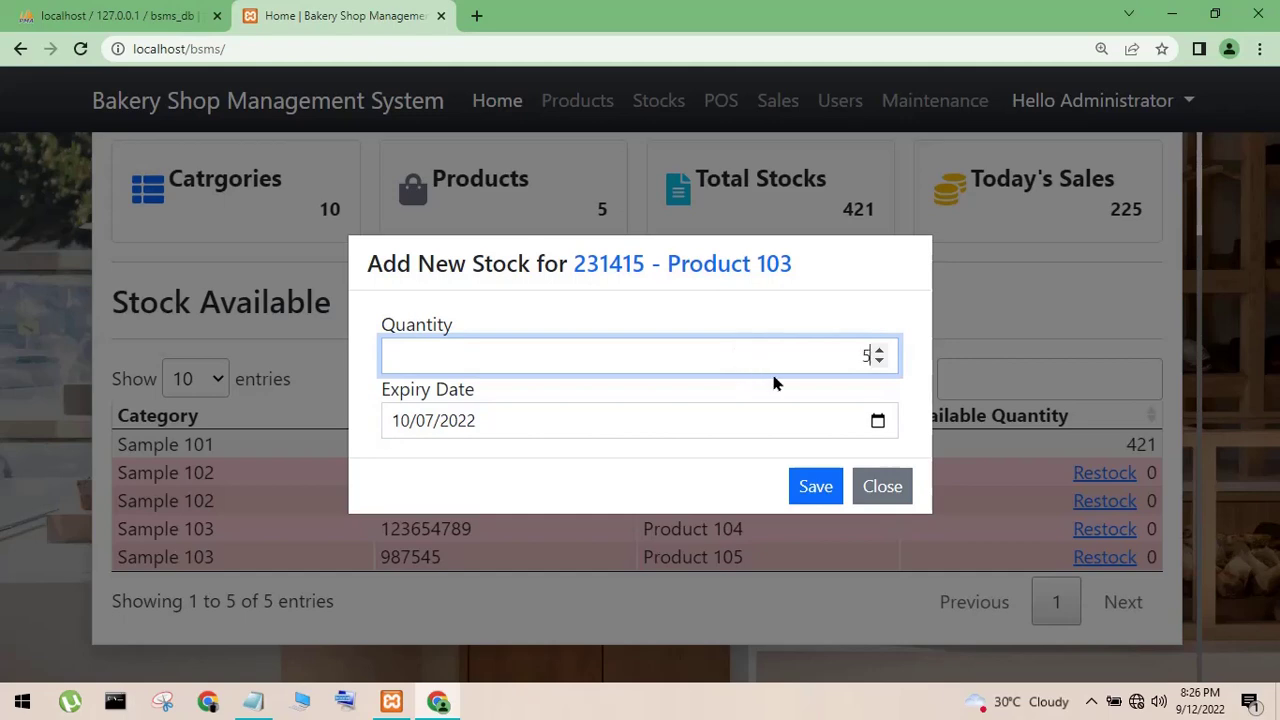
text(50)
click(815, 486)
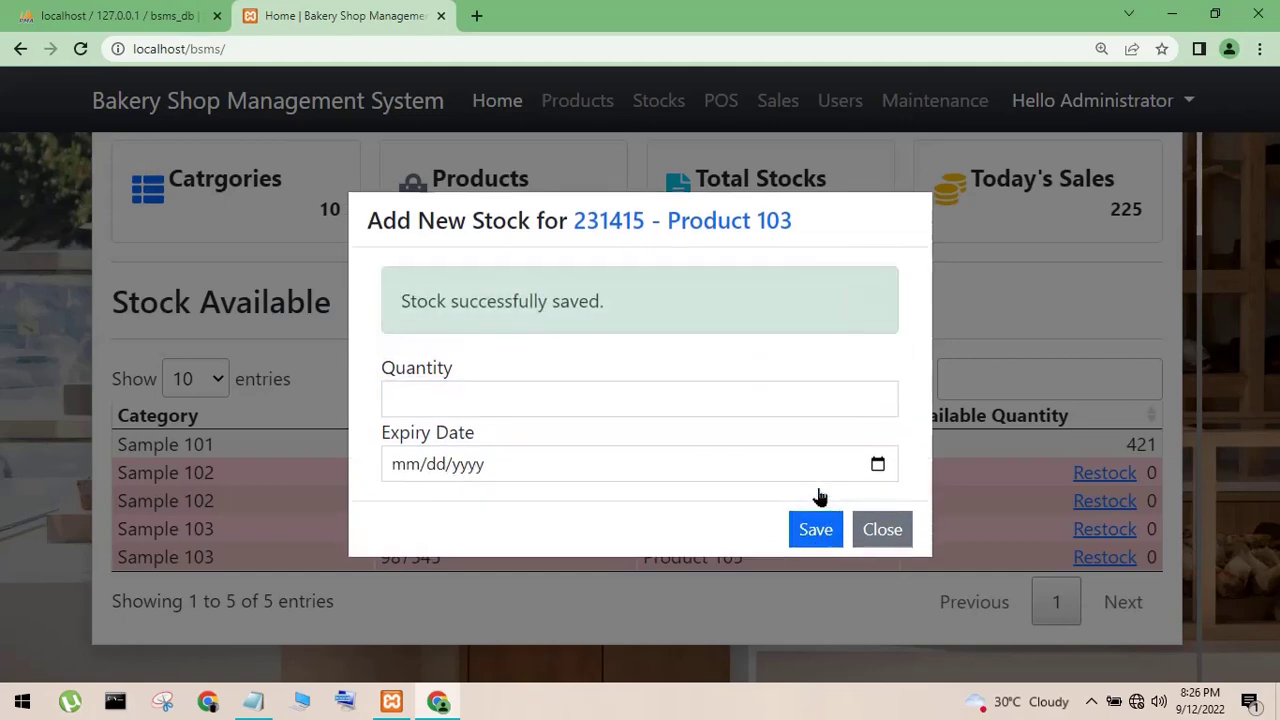
click(894, 531)
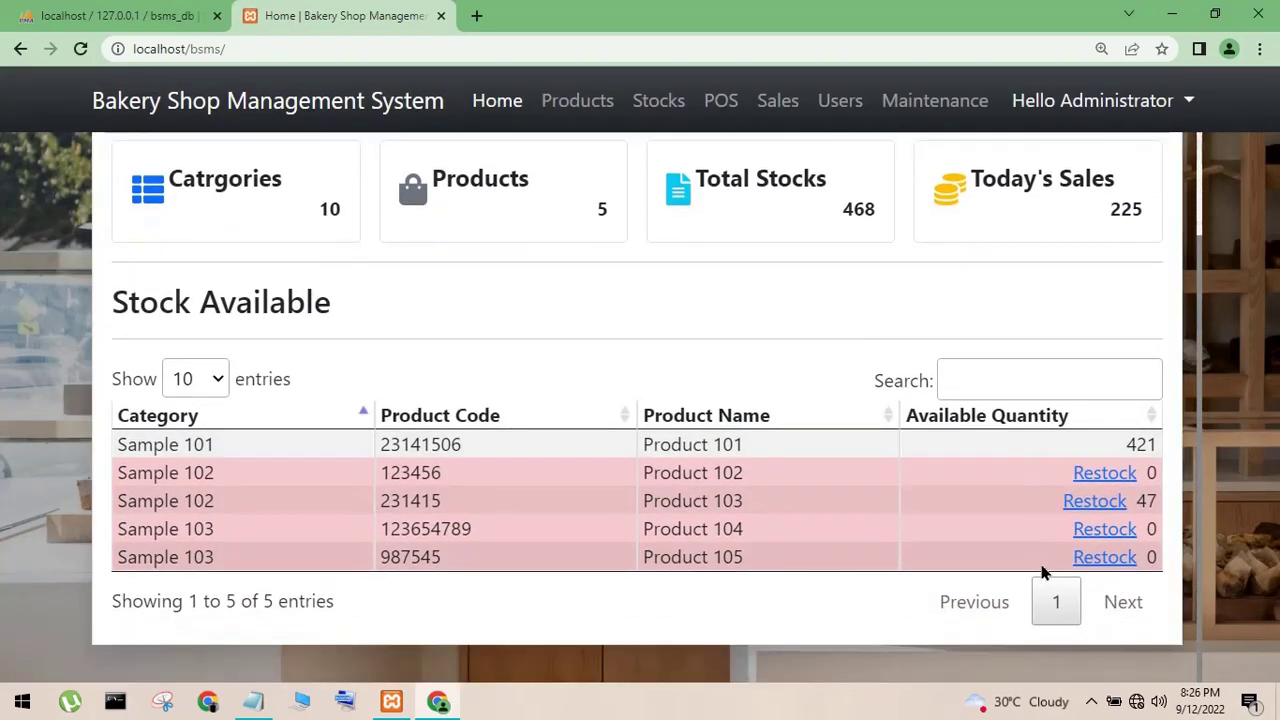
drag(1141, 502, 1188, 513)
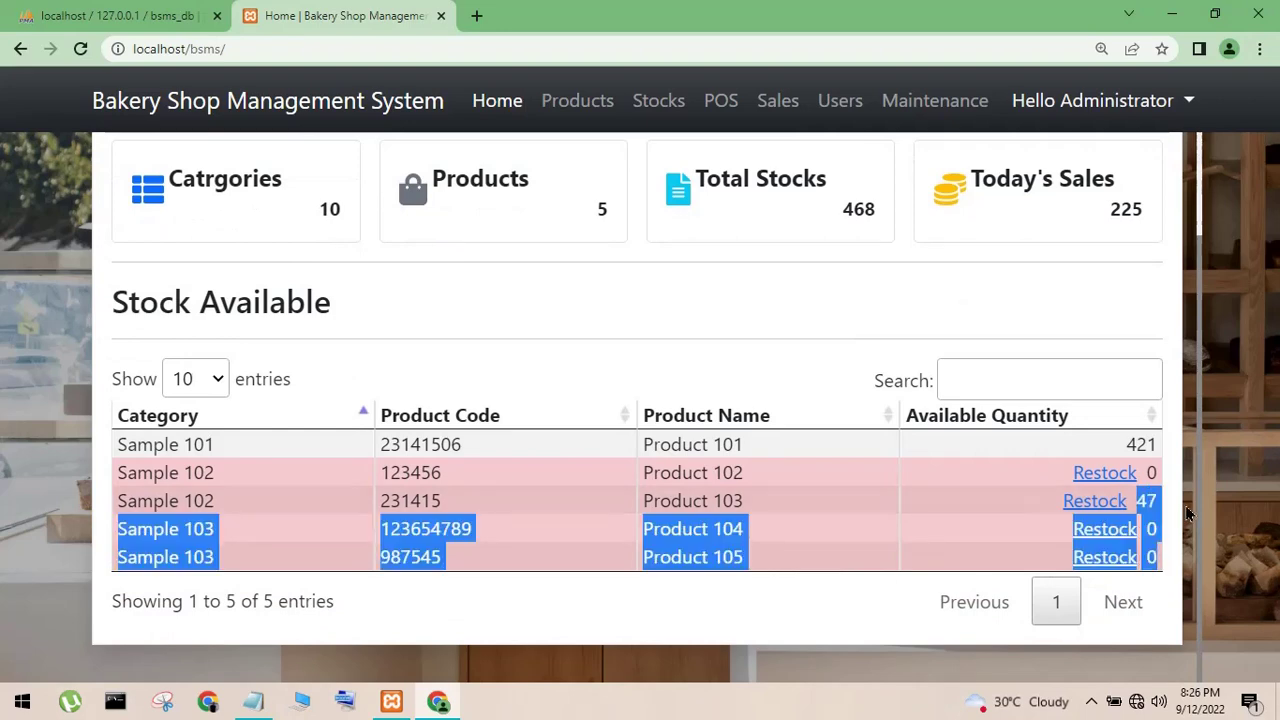
click(1150, 500)
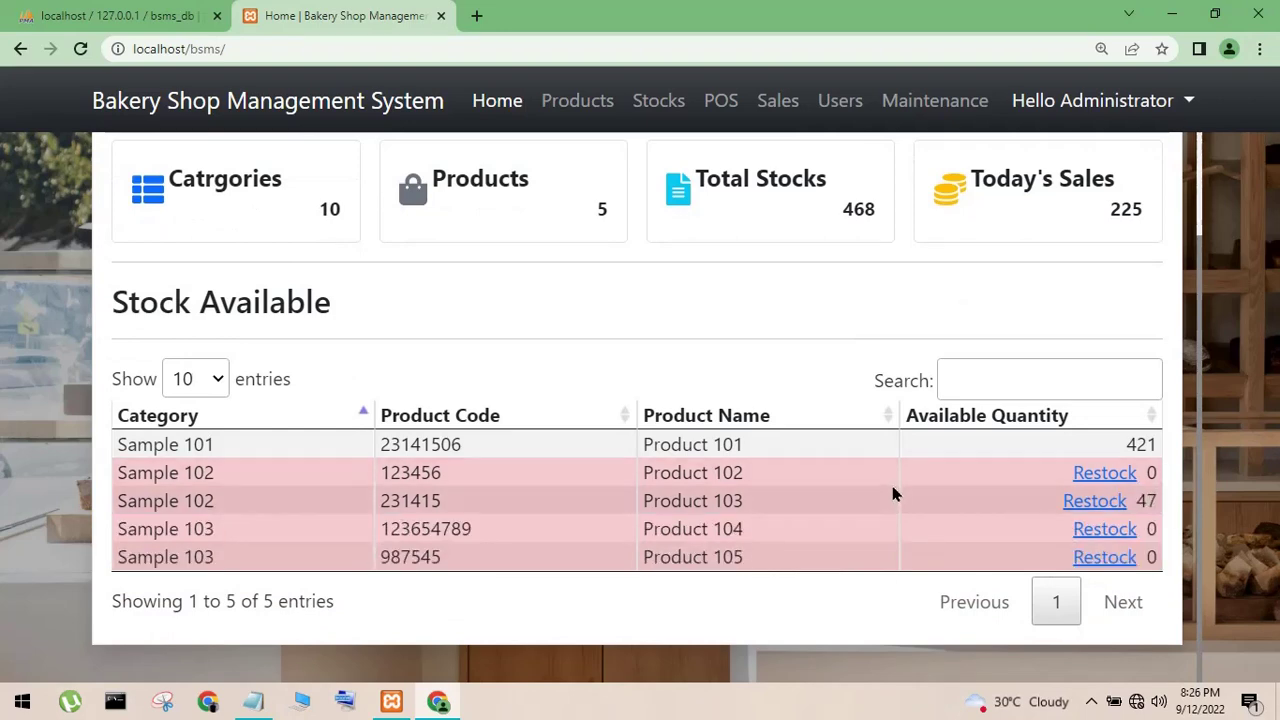
- Open the Add New Product form from the Product List and inspect its Code and Category fields
click(579, 102)
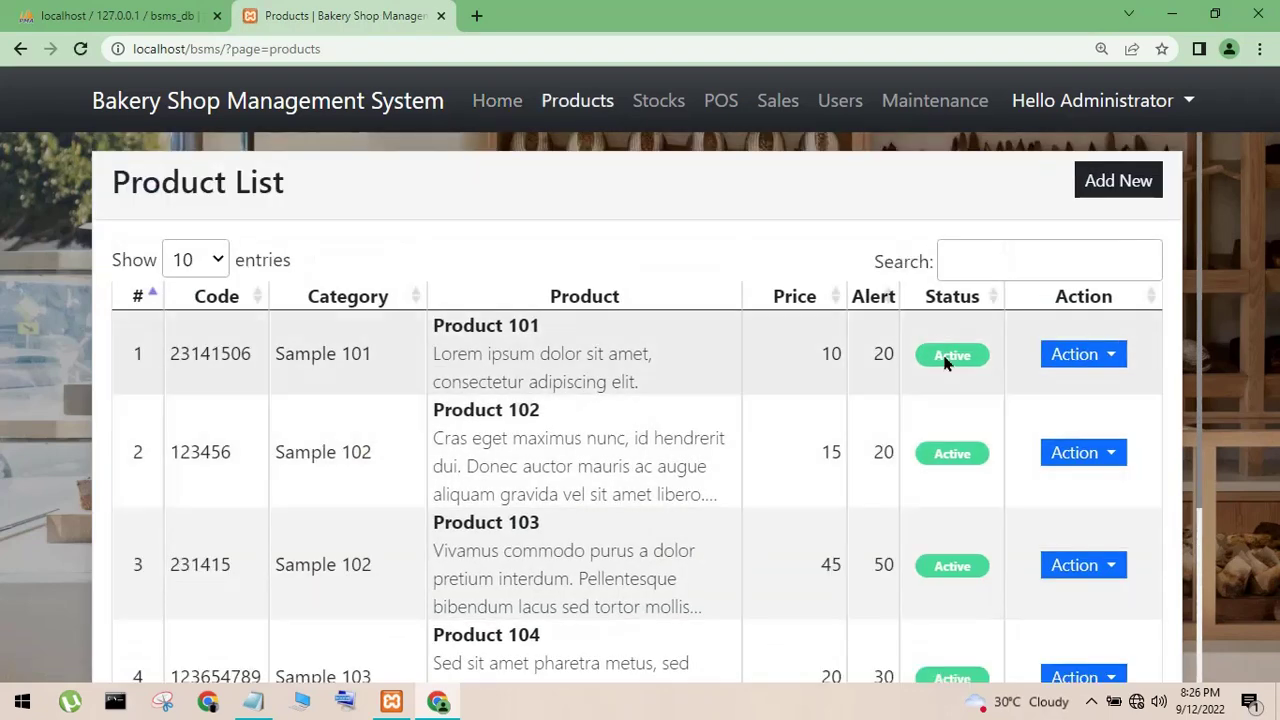
click(1107, 193)
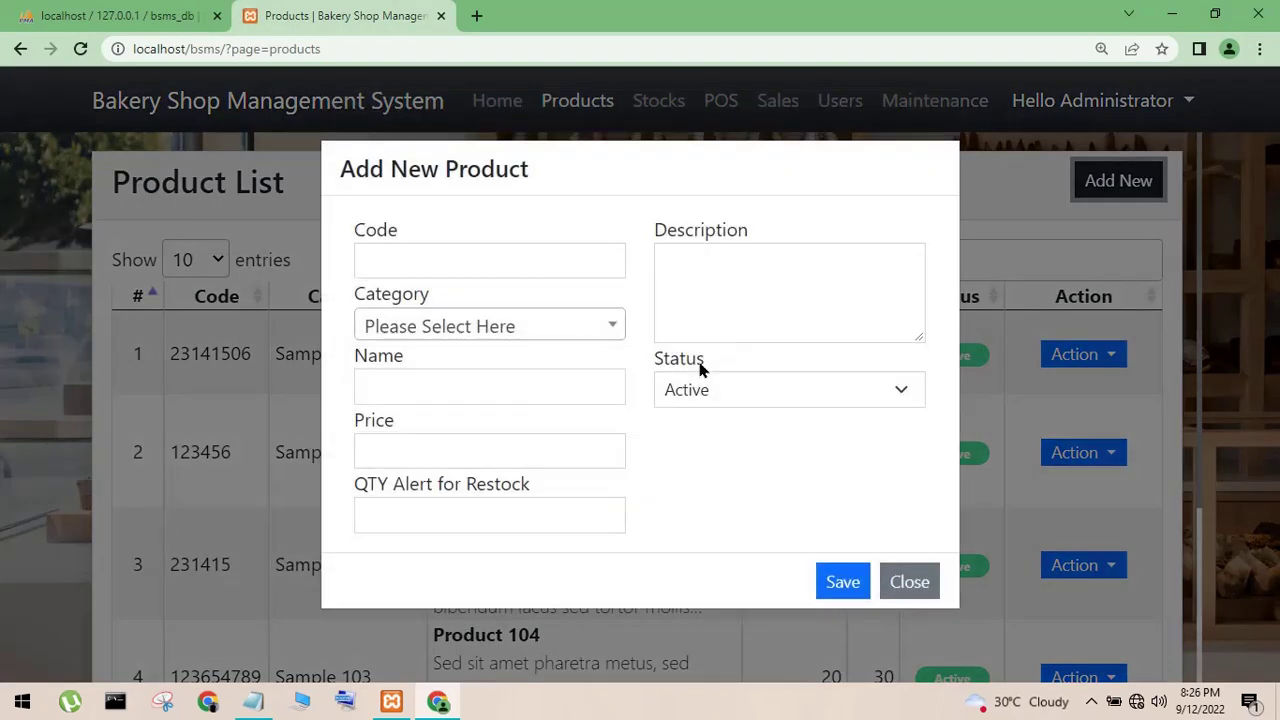
click(523, 279)
click(543, 332)
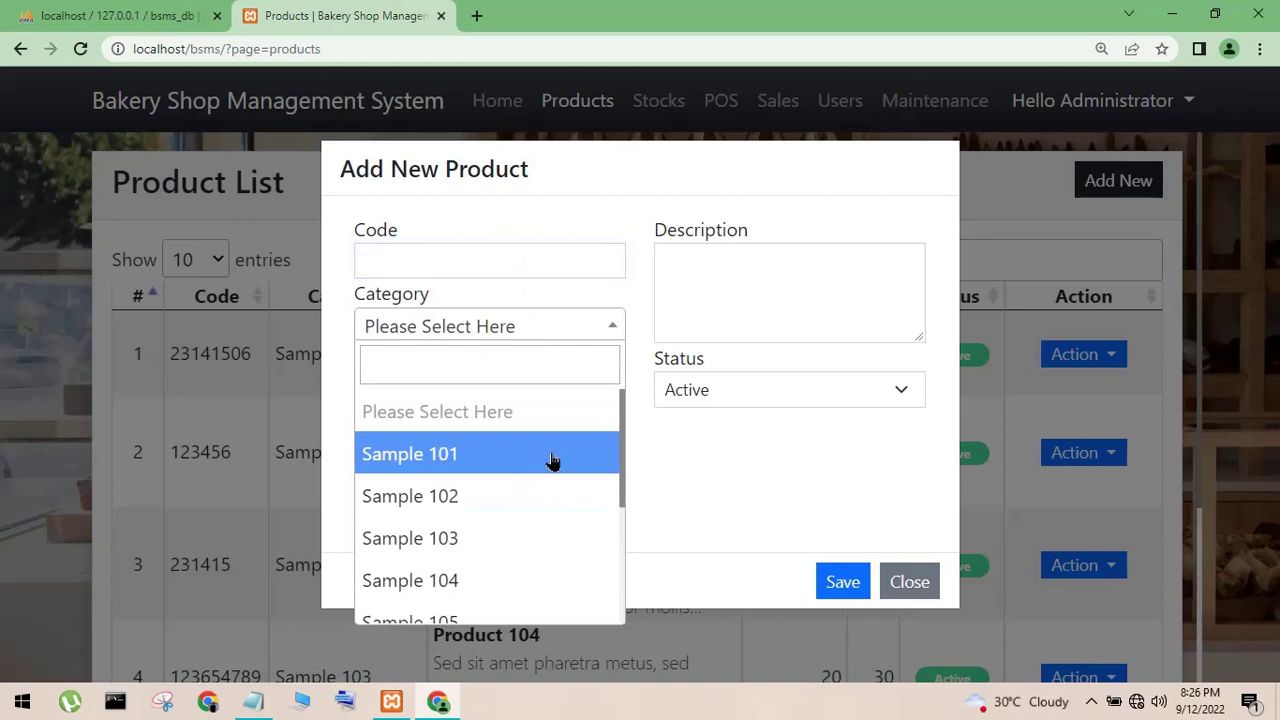
click(722, 449)
- Check the Price and alert quantity fields, keep Status Active, and close without saving
click(612, 456)
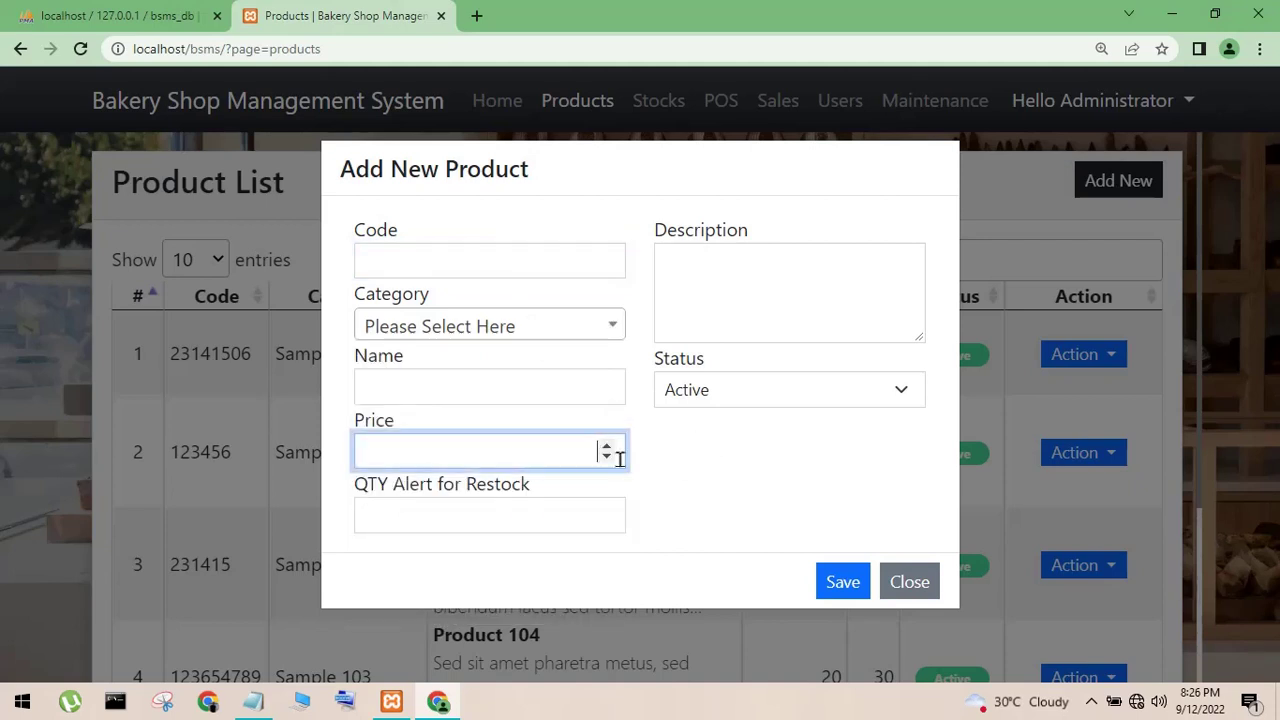
click(528, 511)
click(822, 478)
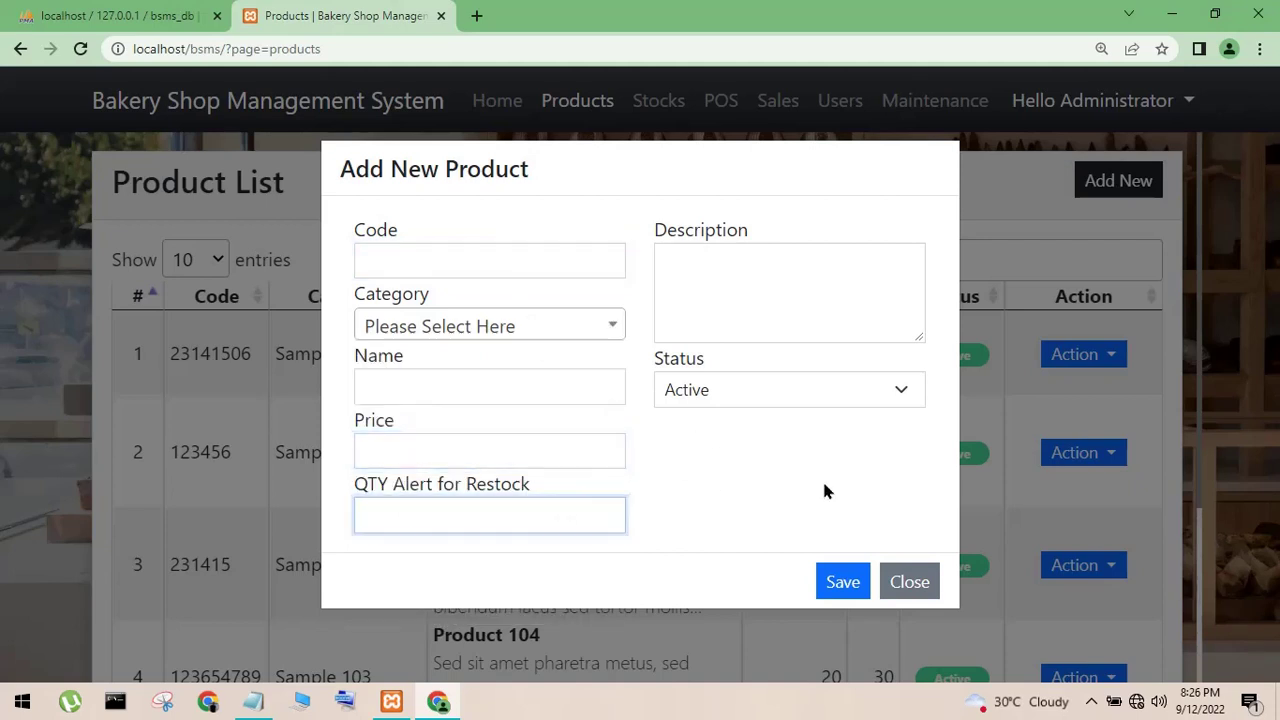
click(801, 395)
click(774, 421)
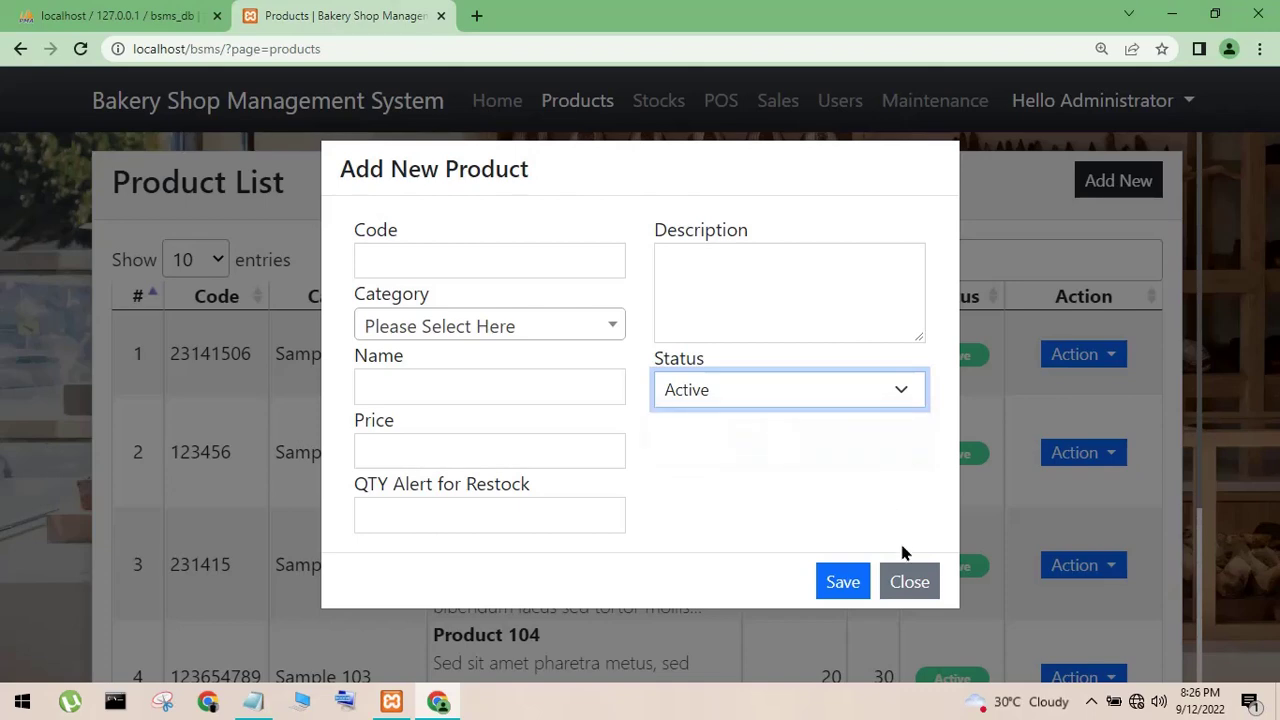
click(907, 578)
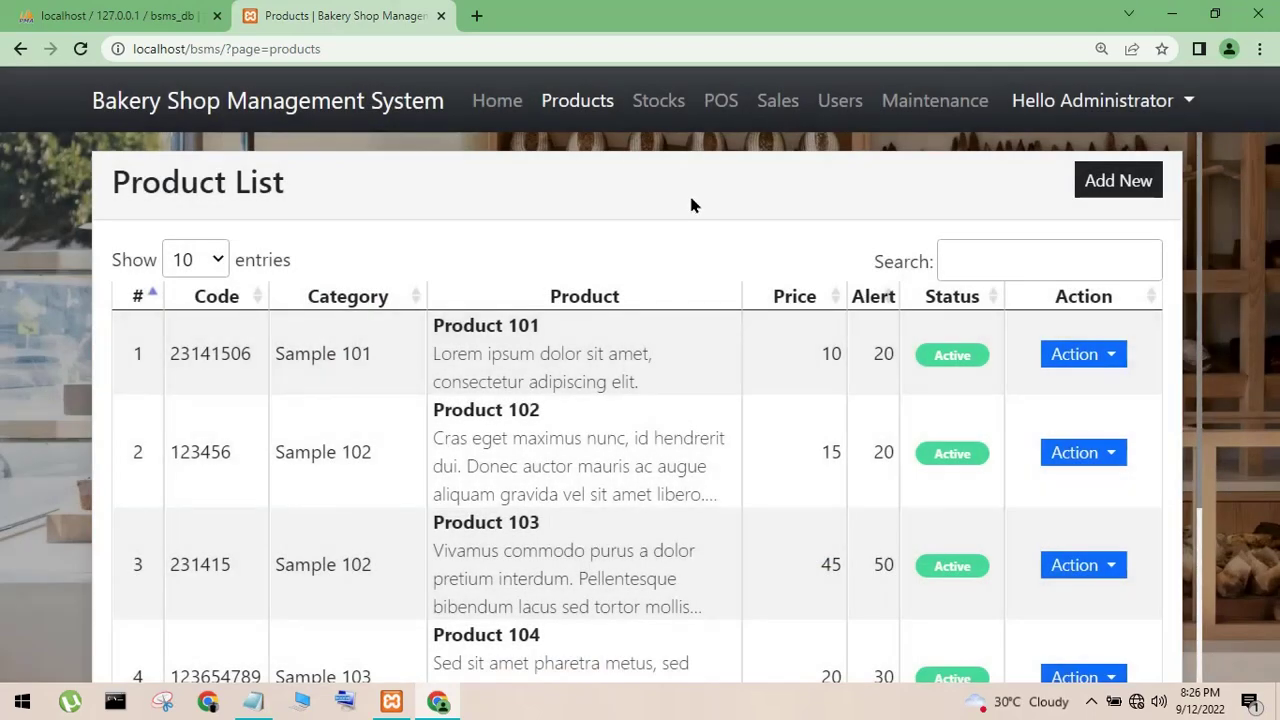
- On Stocks, edit the first Product 103 entry's quantity from 50 to 40 and save
click(650, 112)
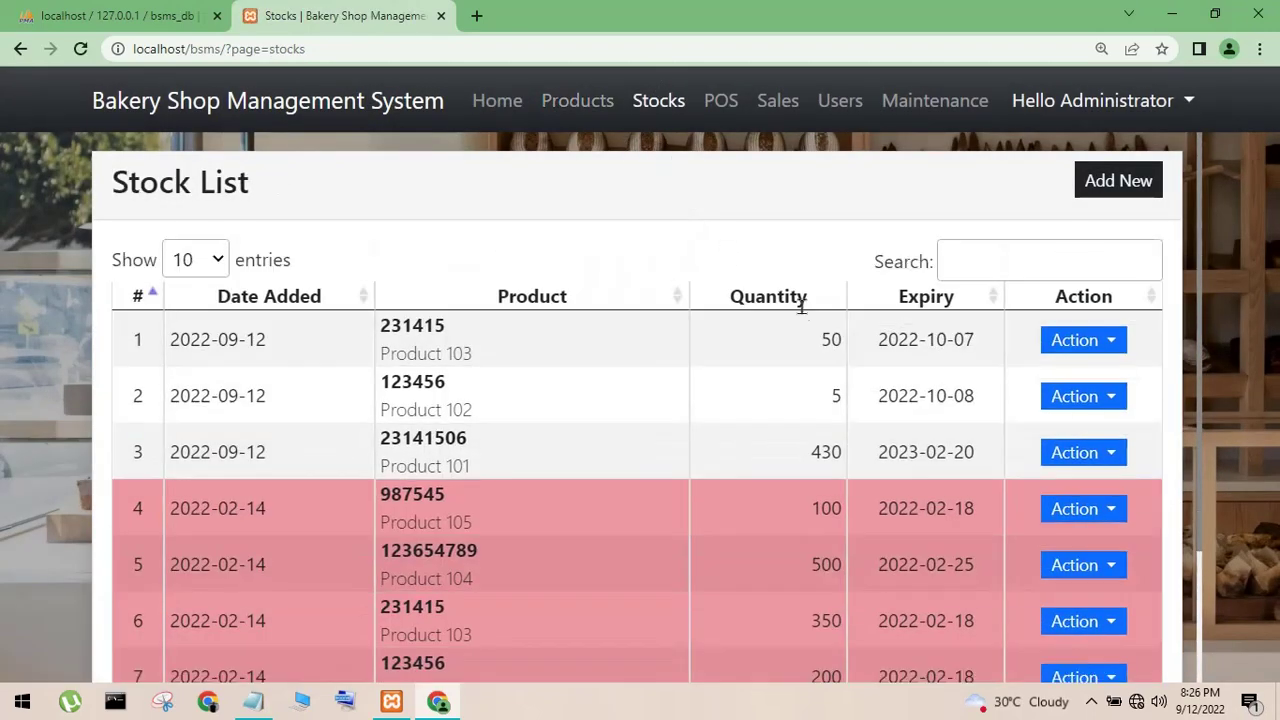
click(1112, 343)
click(1019, 383)
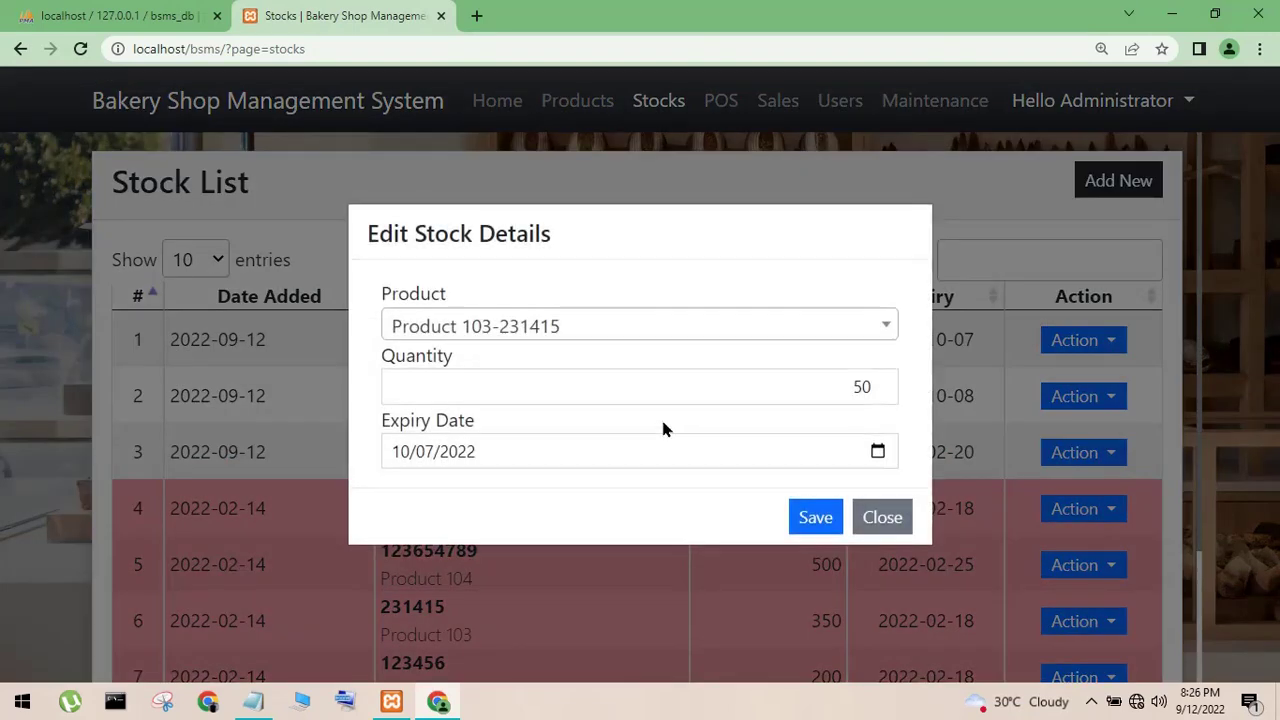
double_click(860, 387)
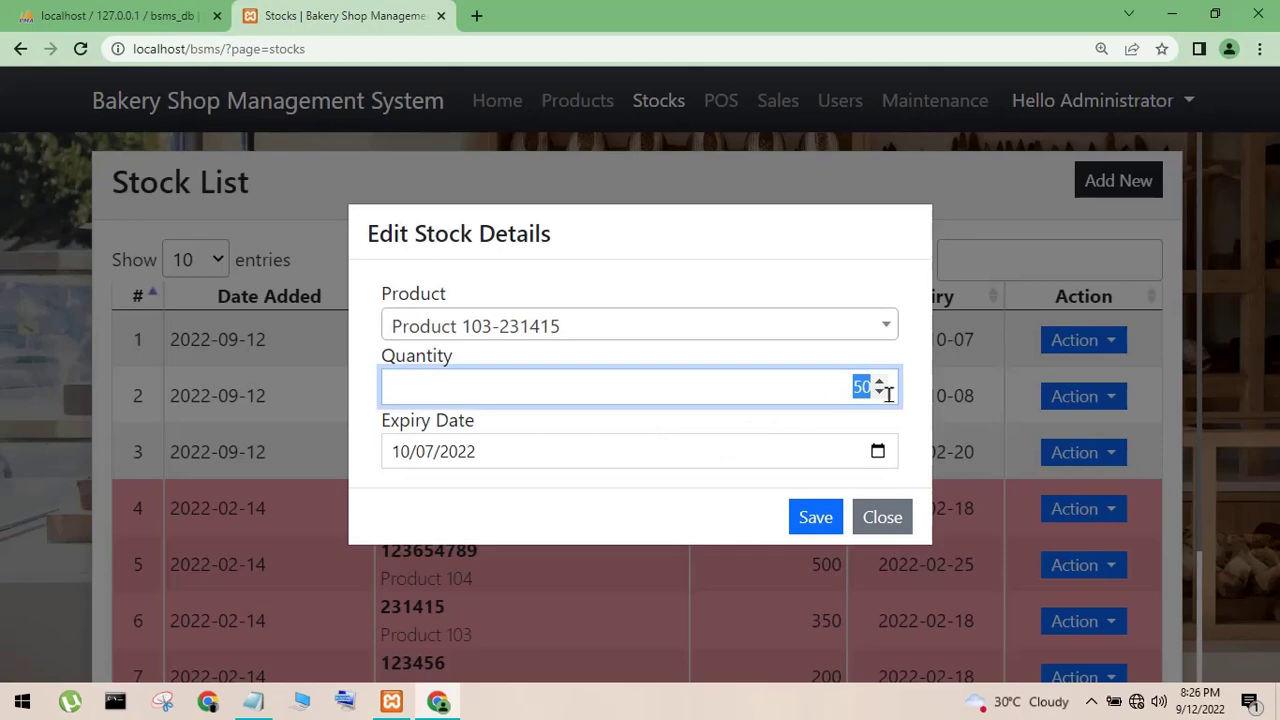
text(40)
click(813, 517)
drag(459, 270, 576, 282)
click(872, 562)
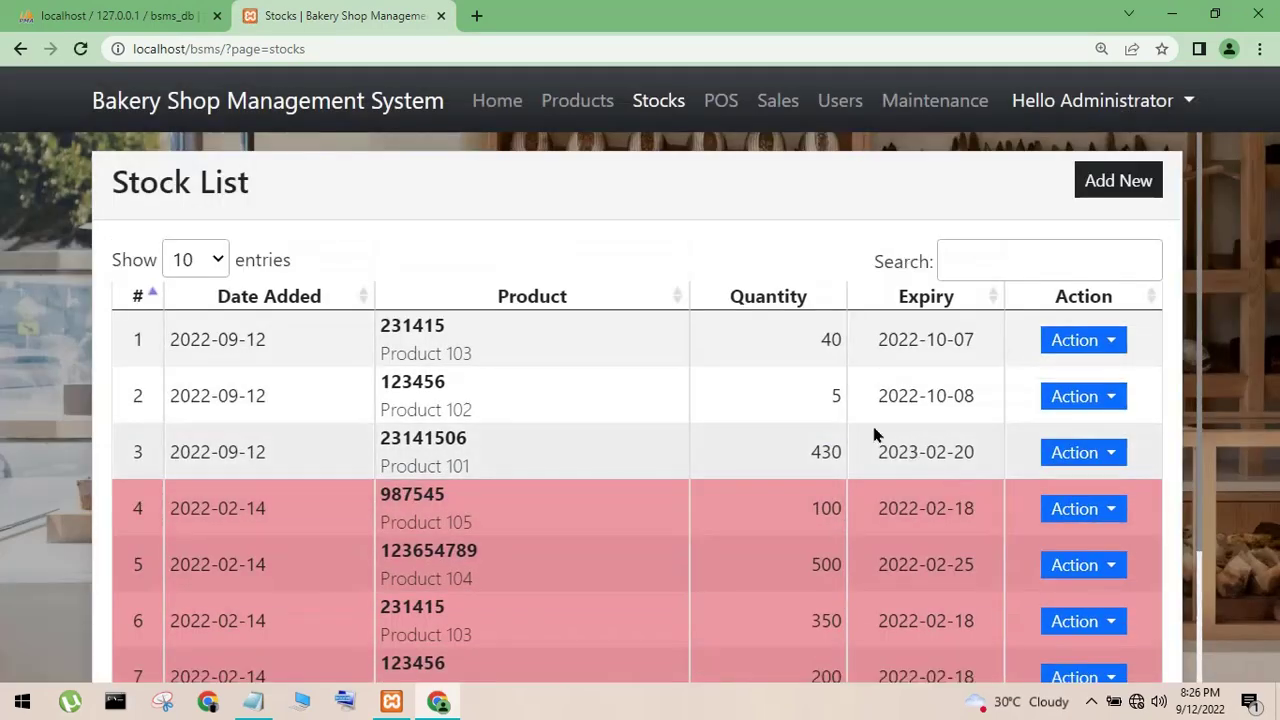
drag(820, 340, 893, 347)
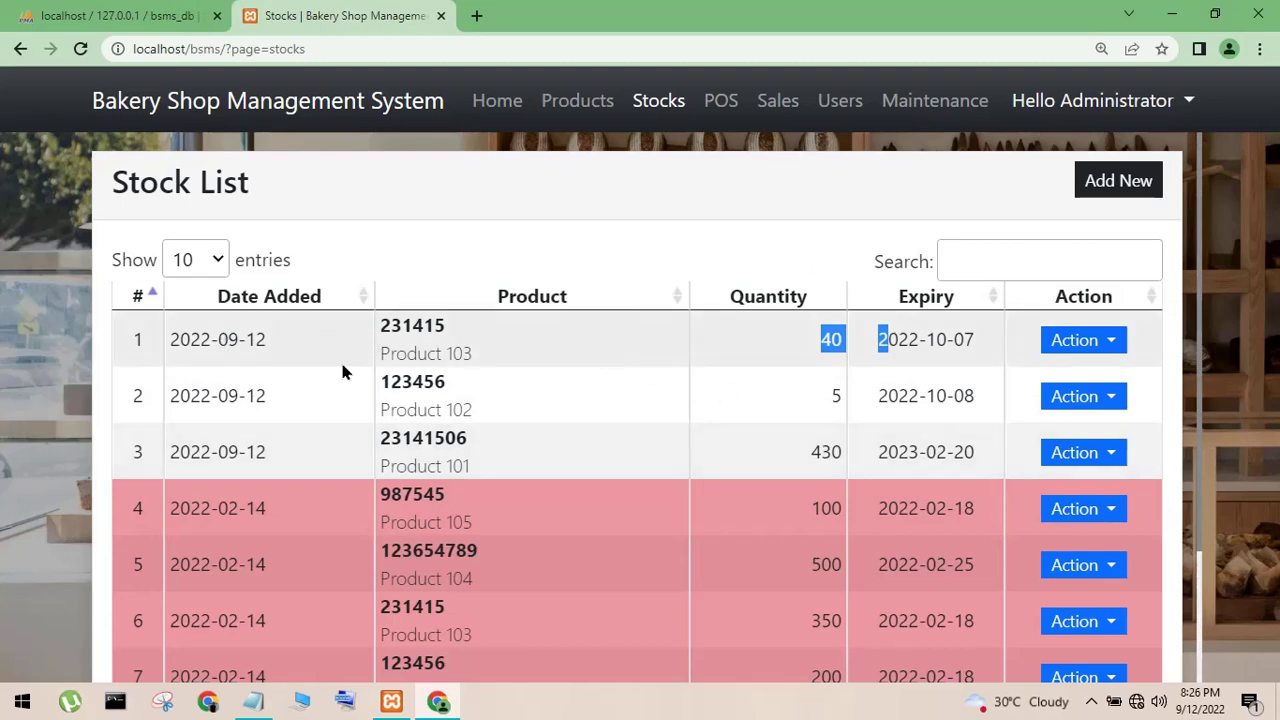
drag(397, 354, 495, 368)
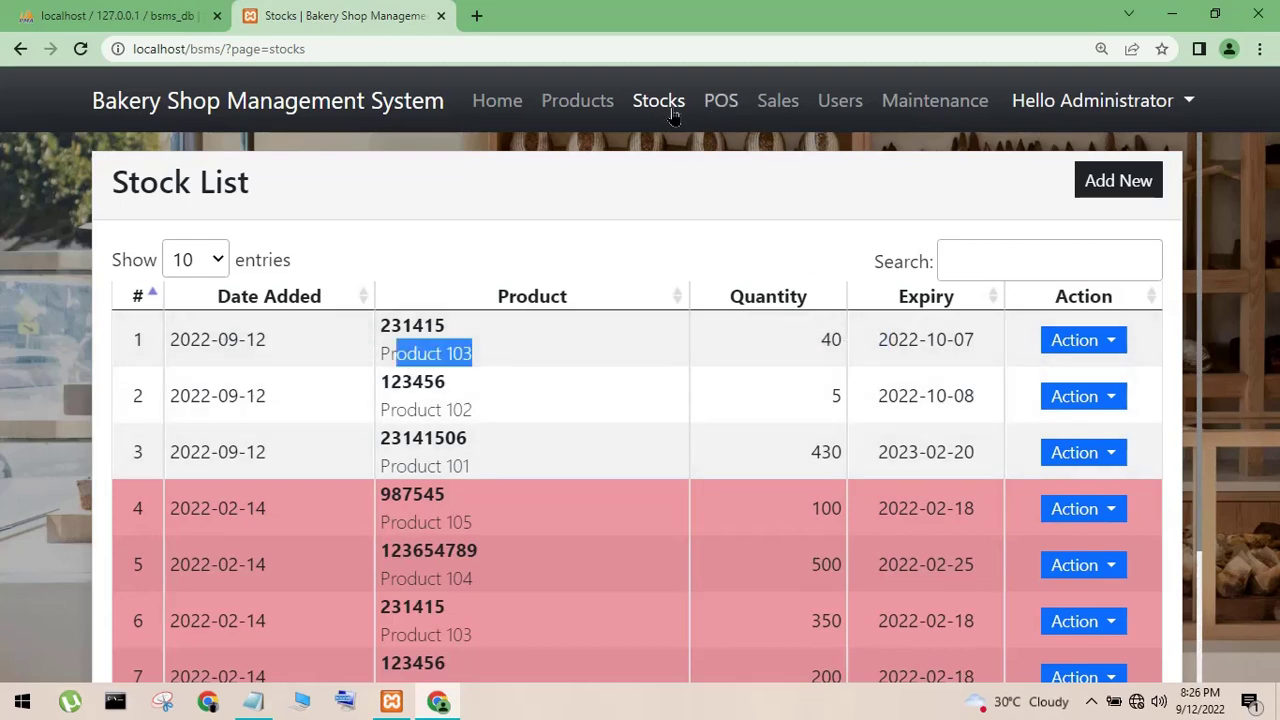
- Scroll through the Home dashboard, then visit the POS, Sales and Users pages
click(502, 113)
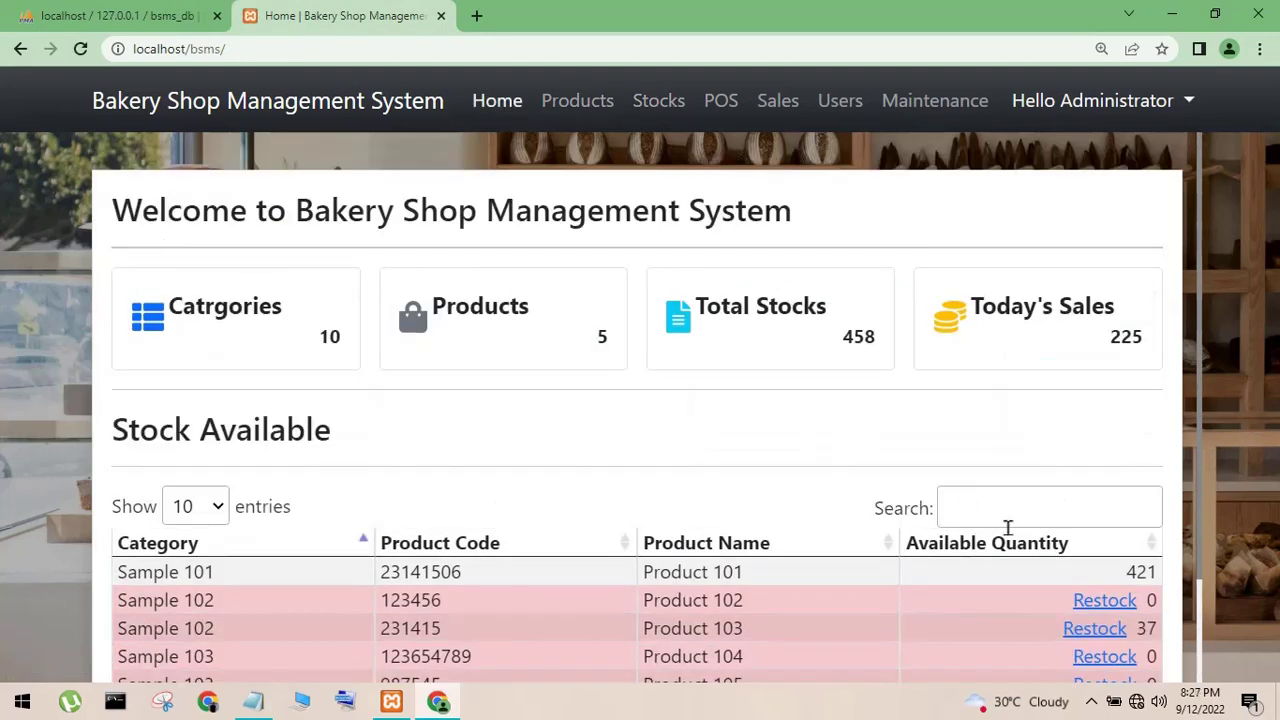
scroll(1008, 528, down, 1)
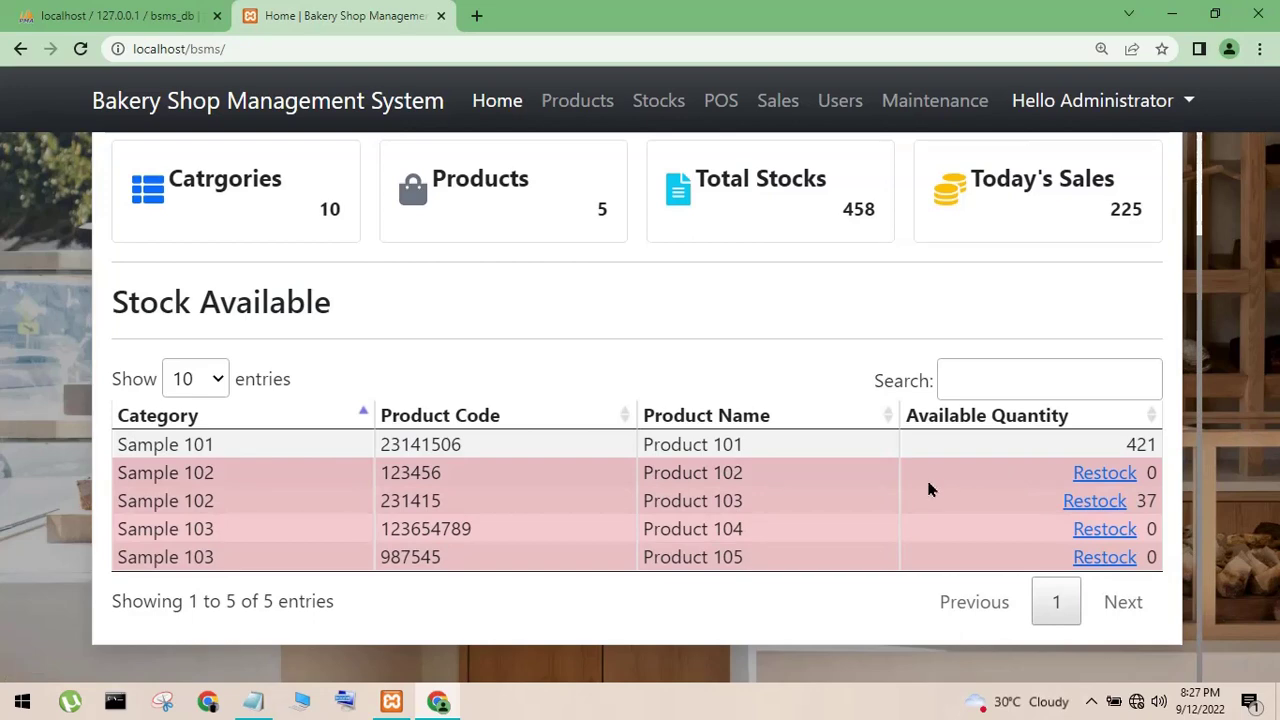
scroll(900, 480, up, 1)
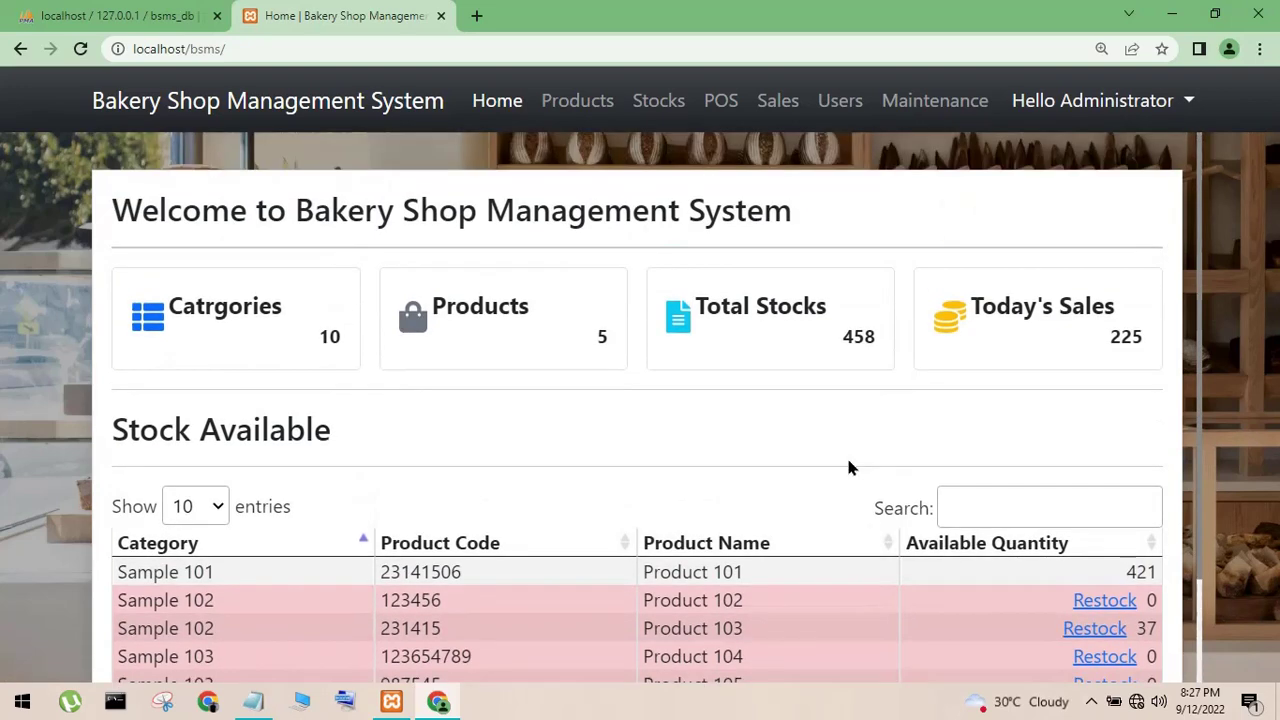
click(716, 103)
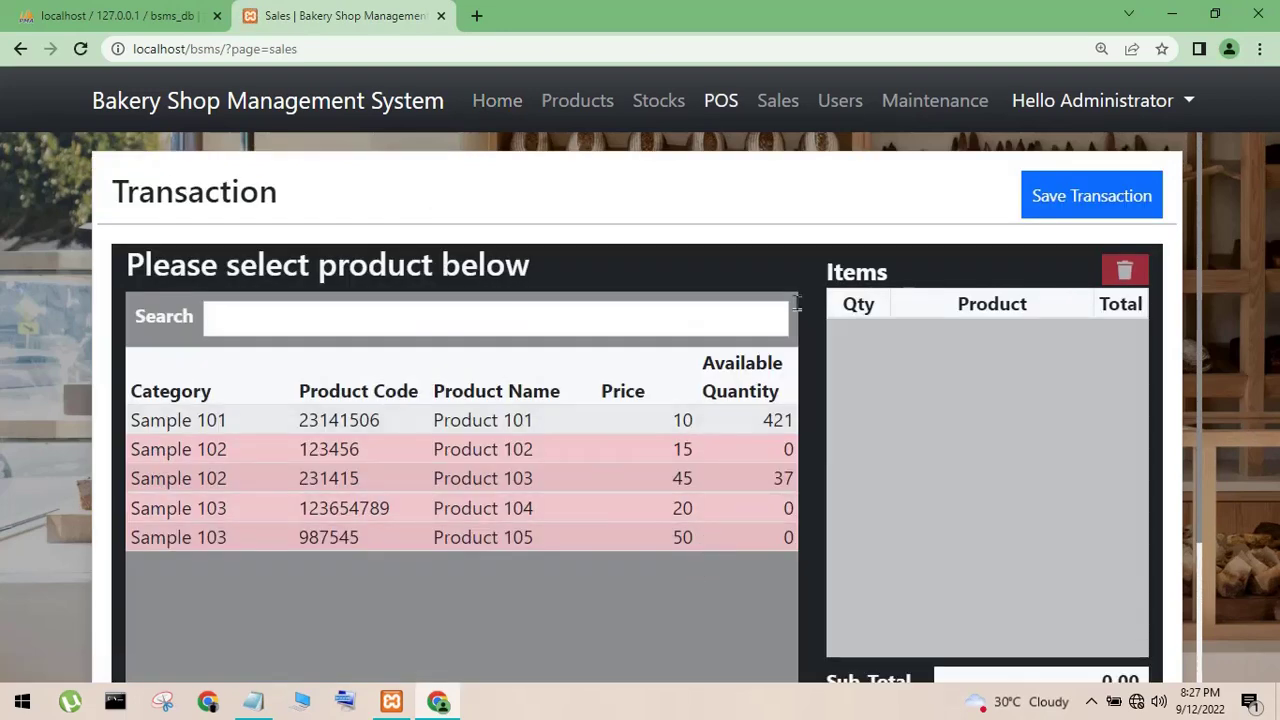
click(778, 101)
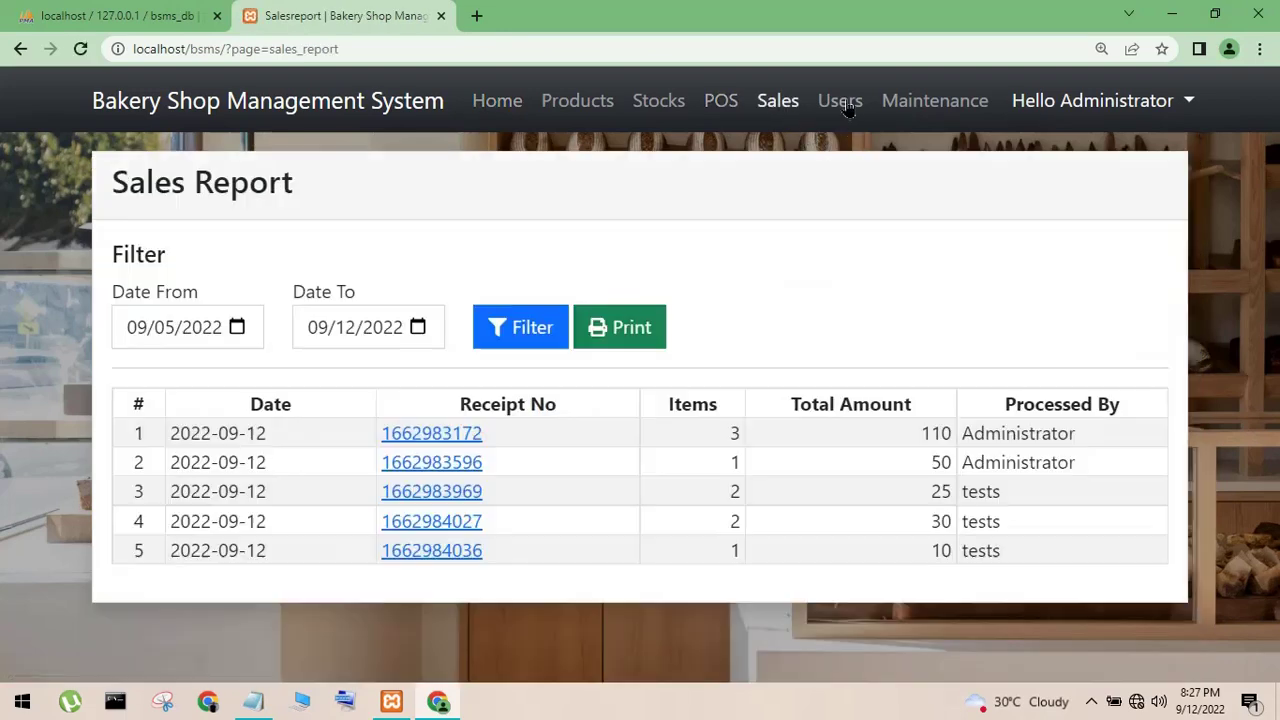
click(845, 106)
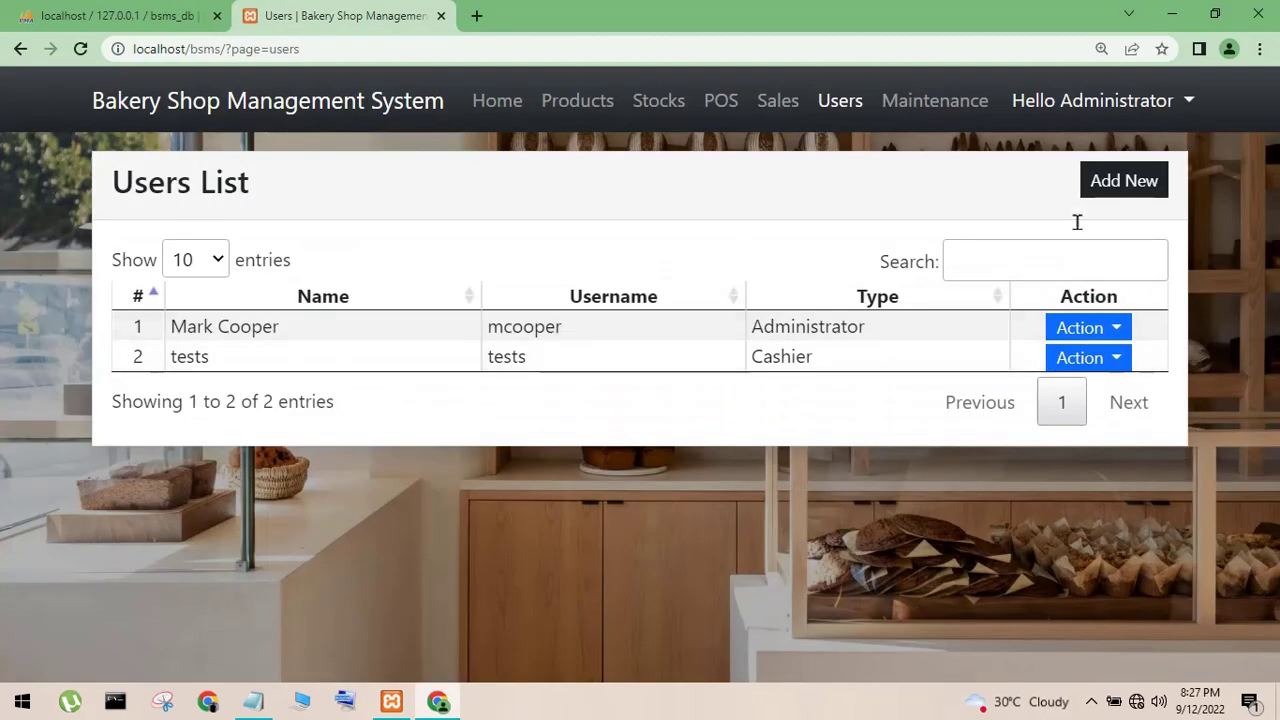
- Start a new user, entering its full name and username and setting Type to Cashier
click(1100, 183)
click(619, 338)
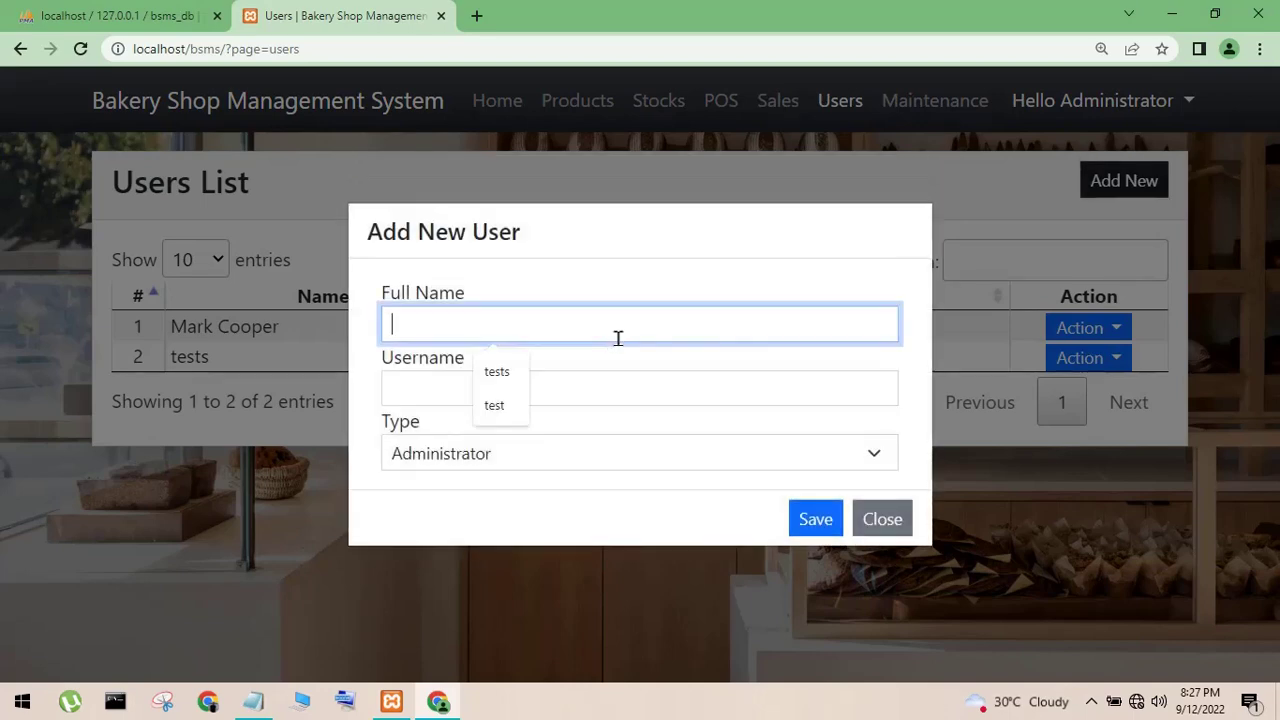
click(604, 391)
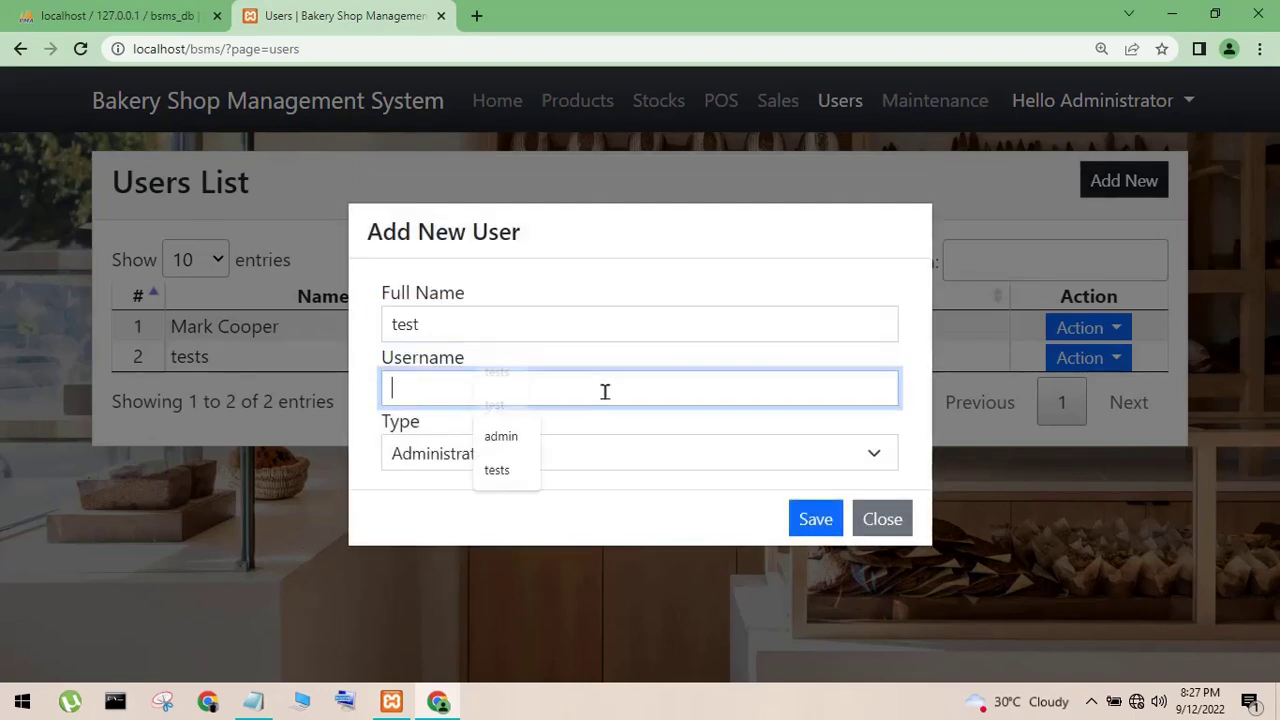
text(test)
click(592, 457)
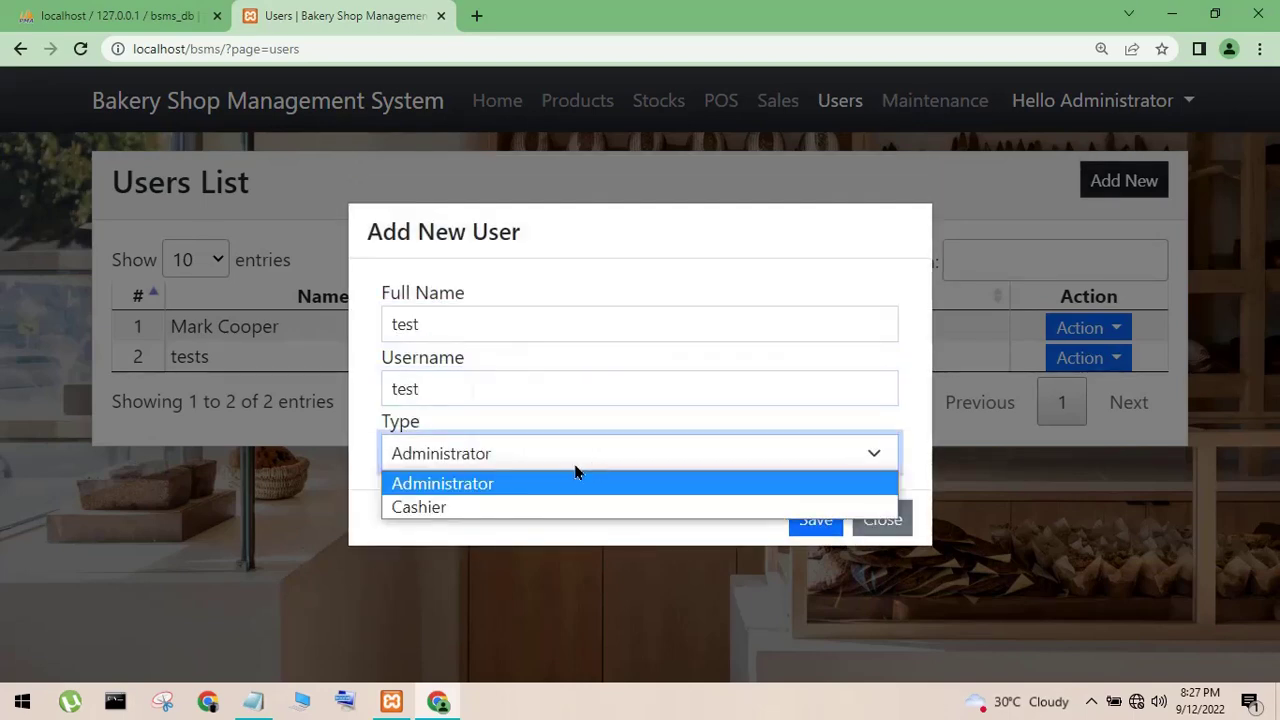
click(534, 508)
- Review the entries, save the new Cashier user, and log out of the administrator account
click(464, 390)
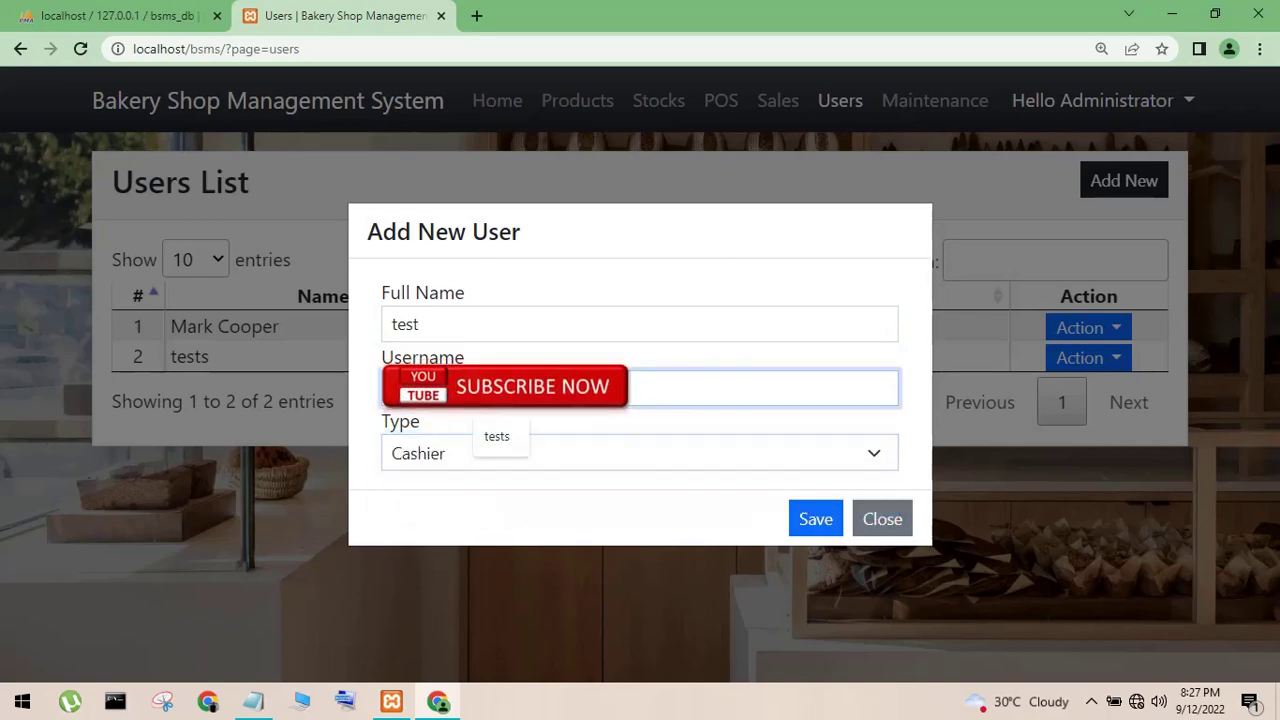
click(723, 312)
click(813, 516)
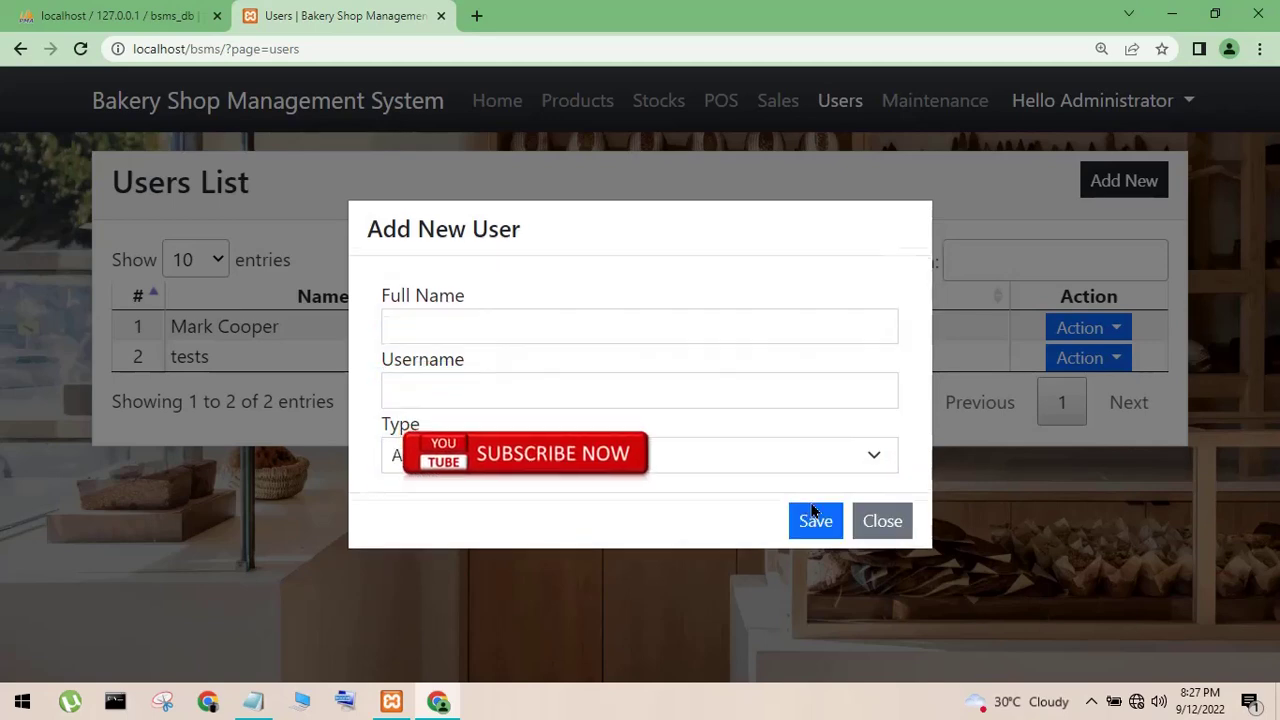
click(884, 575)
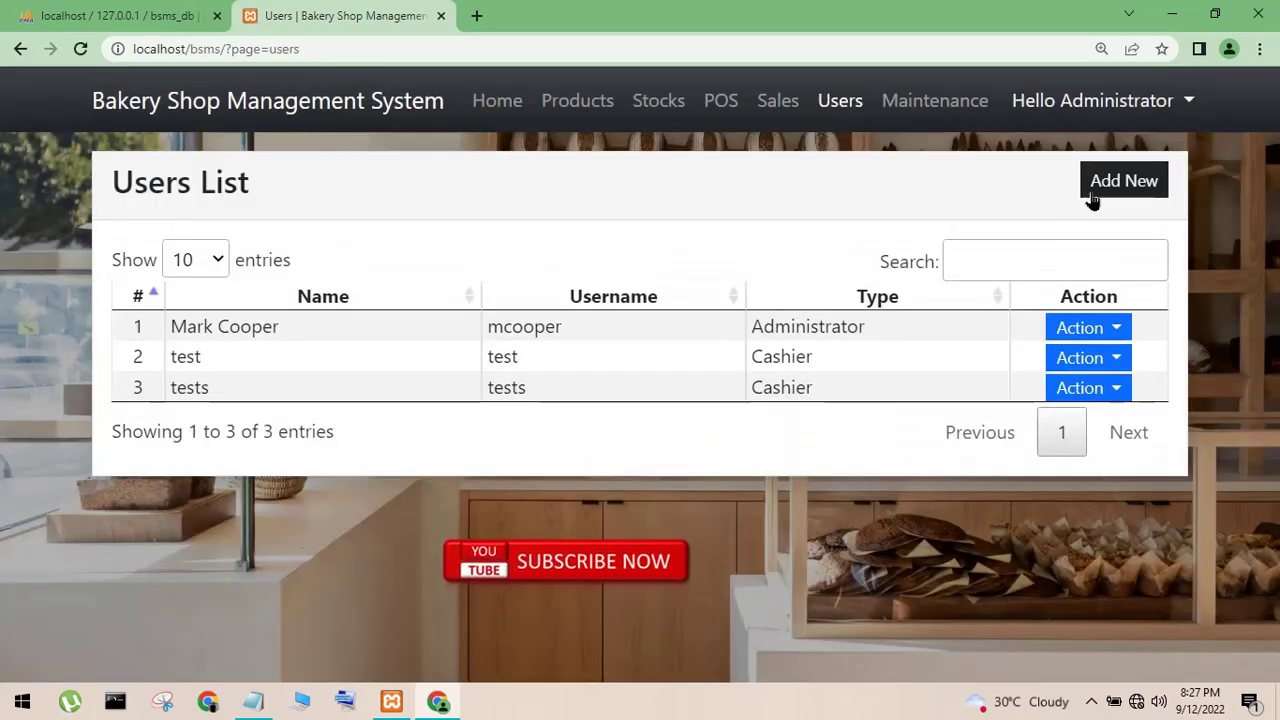
click(1120, 102)
click(1047, 191)
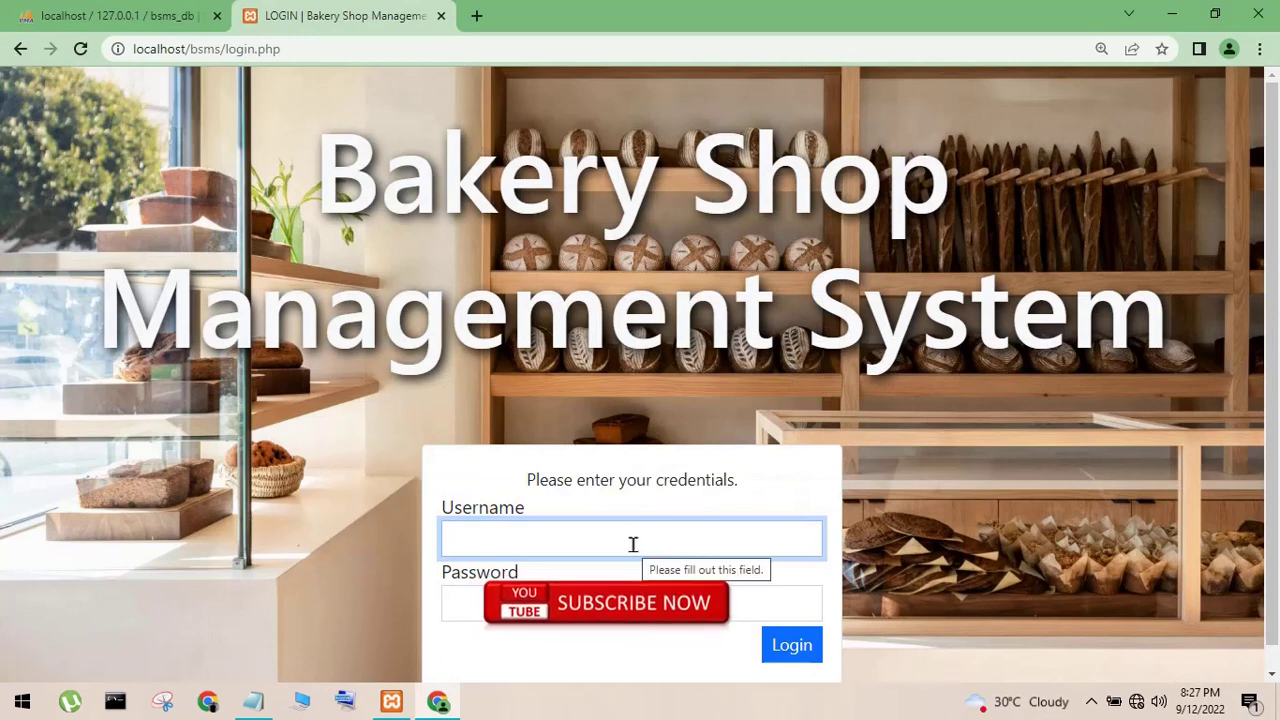
- Log in as the new cashier user with its username and password
text(test)
key(Tab)
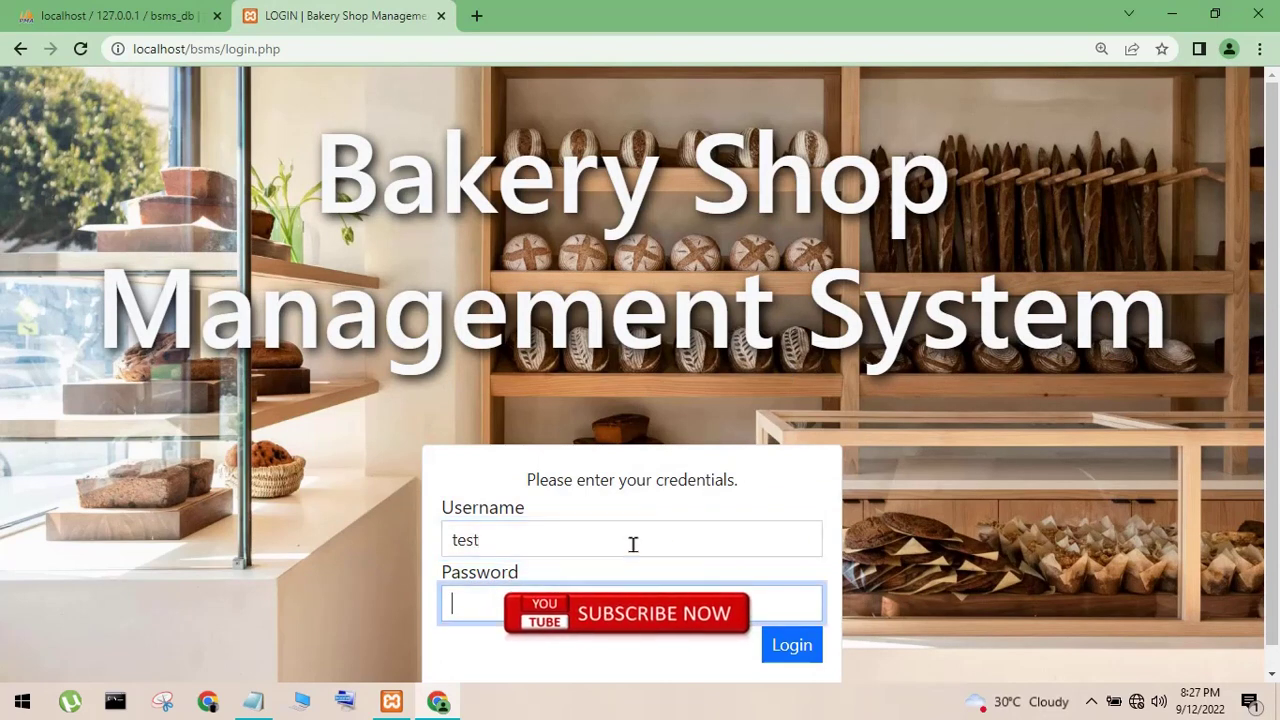
text(test)
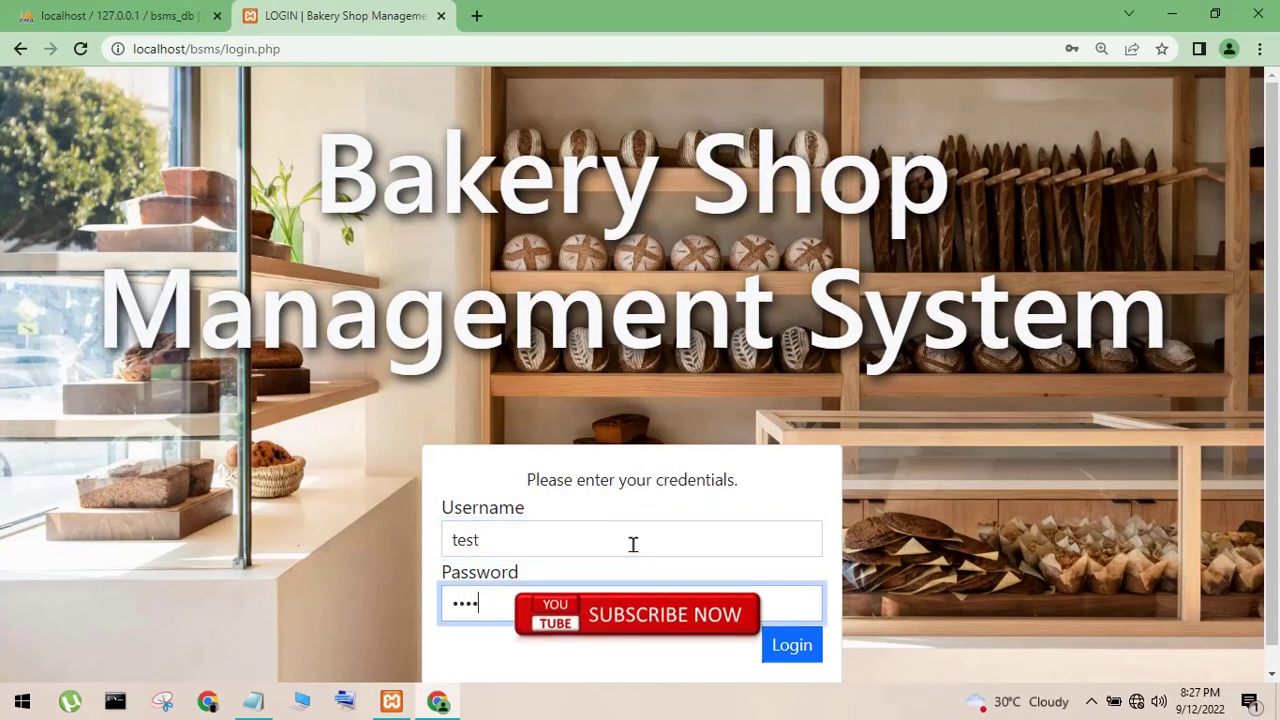
click(788, 649)
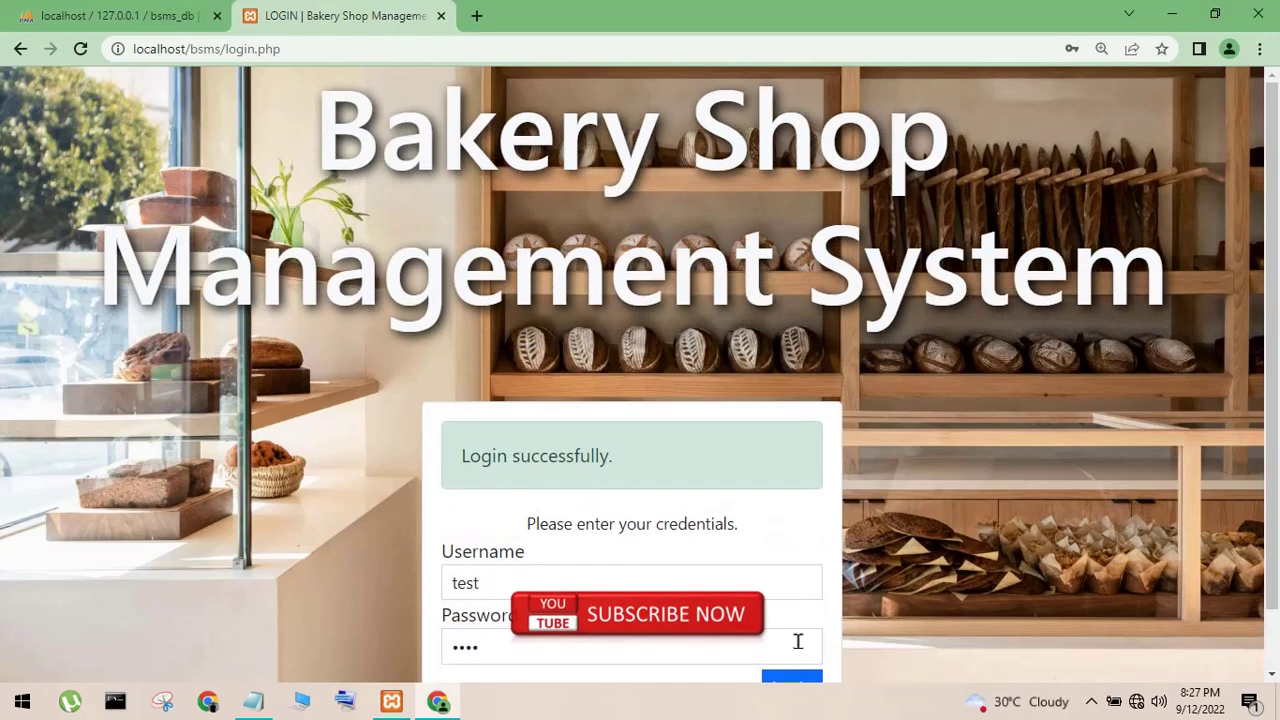
drag(557, 450, 640, 469)
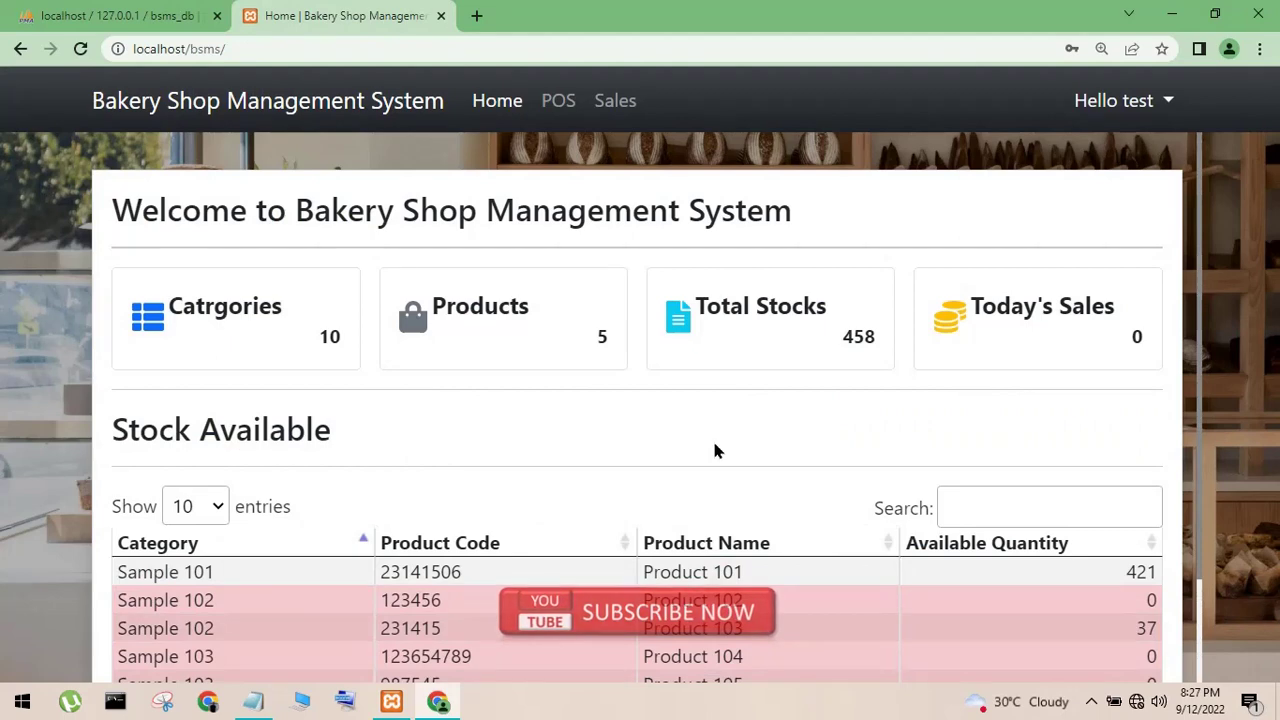
- Scroll the cashier dashboard and check Today's Sales reads 0
scroll(714, 447, down, 1)
scroll(715, 440, up, 1)
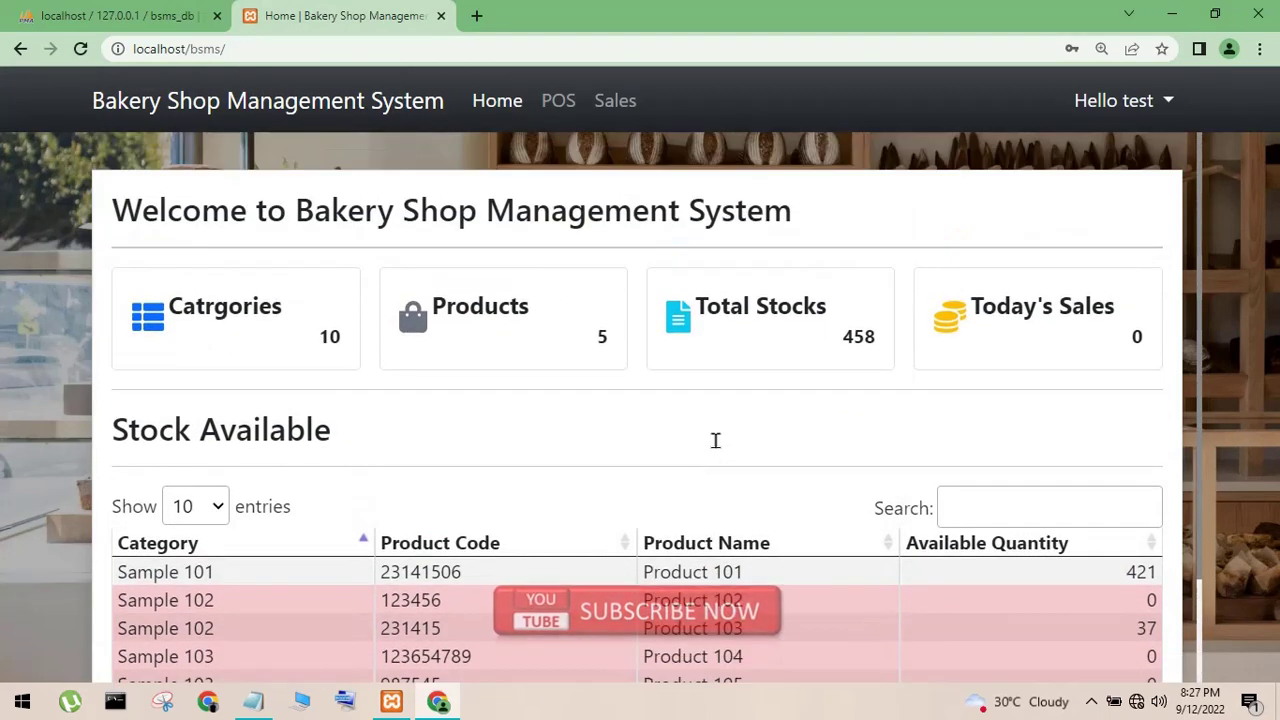
scroll(714, 449, down, 2)
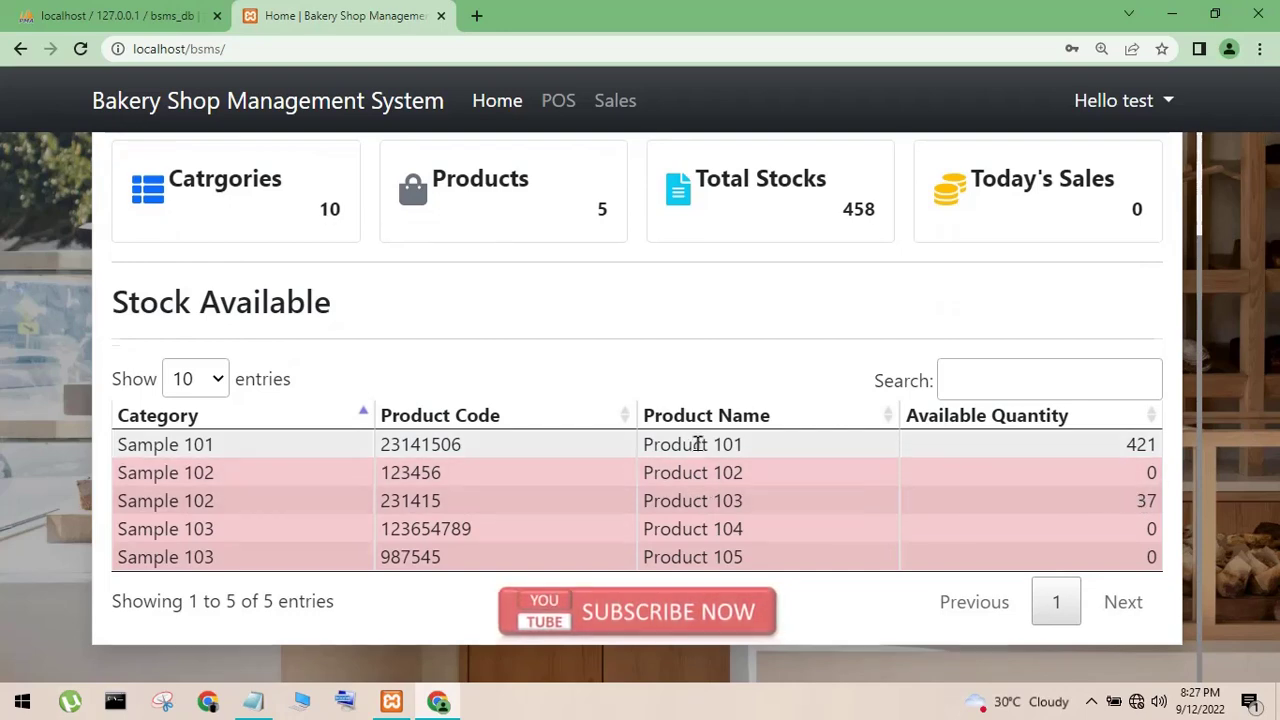
scroll(697, 444, up, 2)
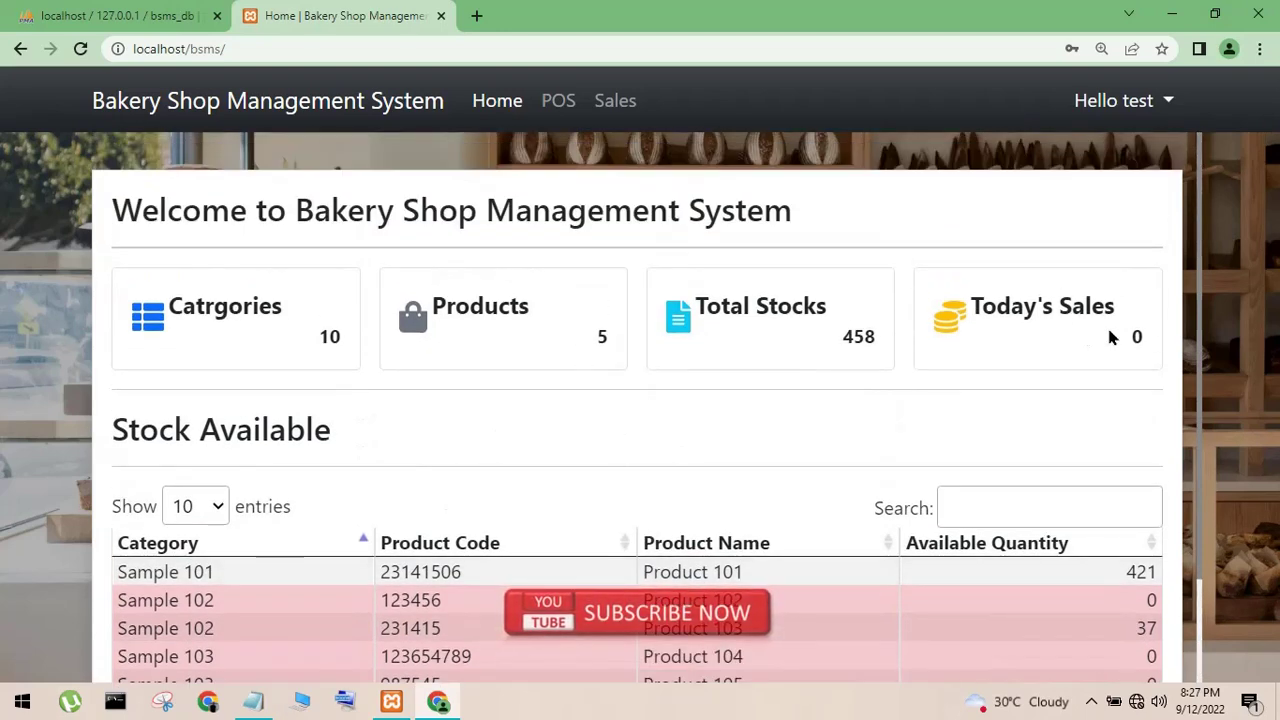
drag(978, 305, 1014, 335)
click(980, 352)
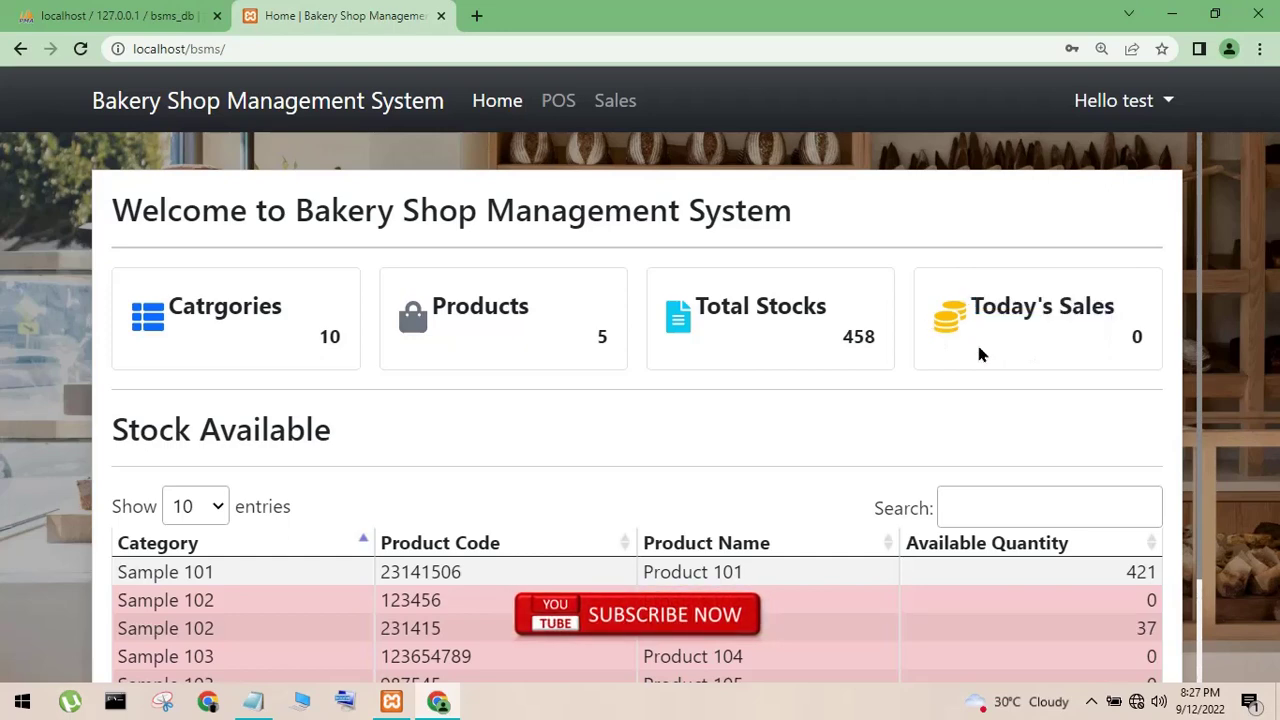
- In POS, add two Product 101 and one Product 103 to the transaction
click(570, 107)
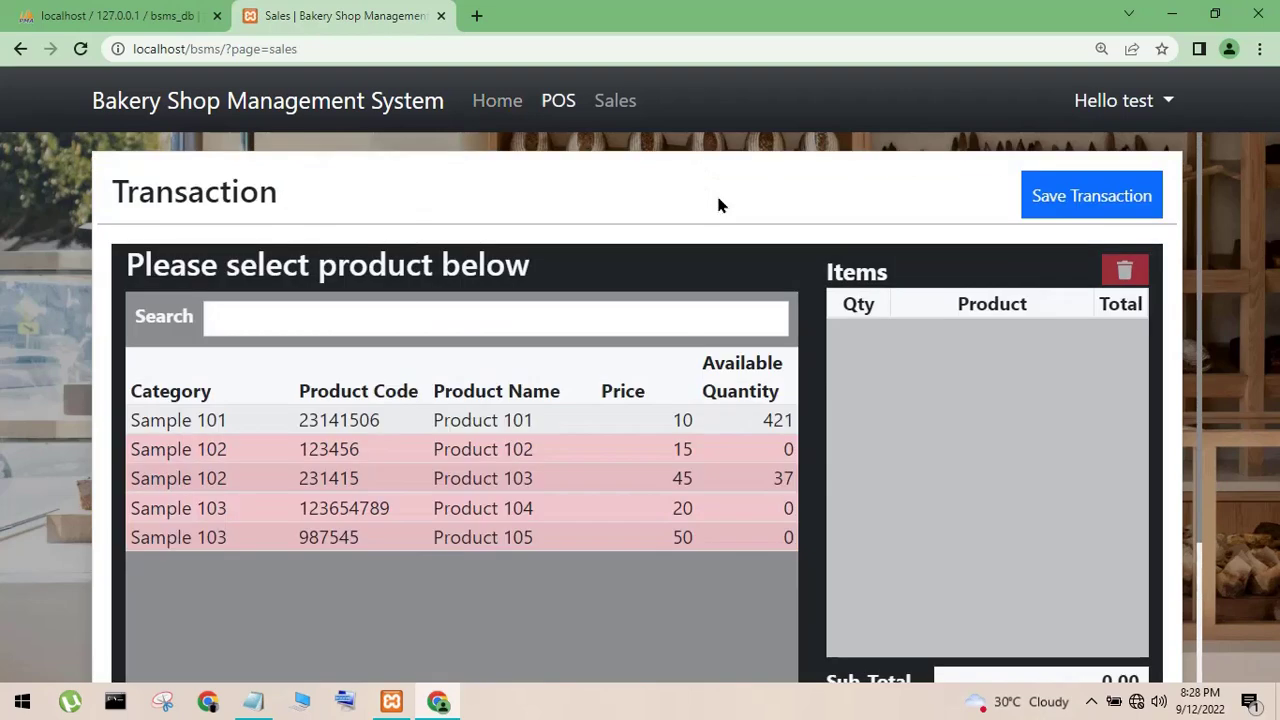
click(704, 424)
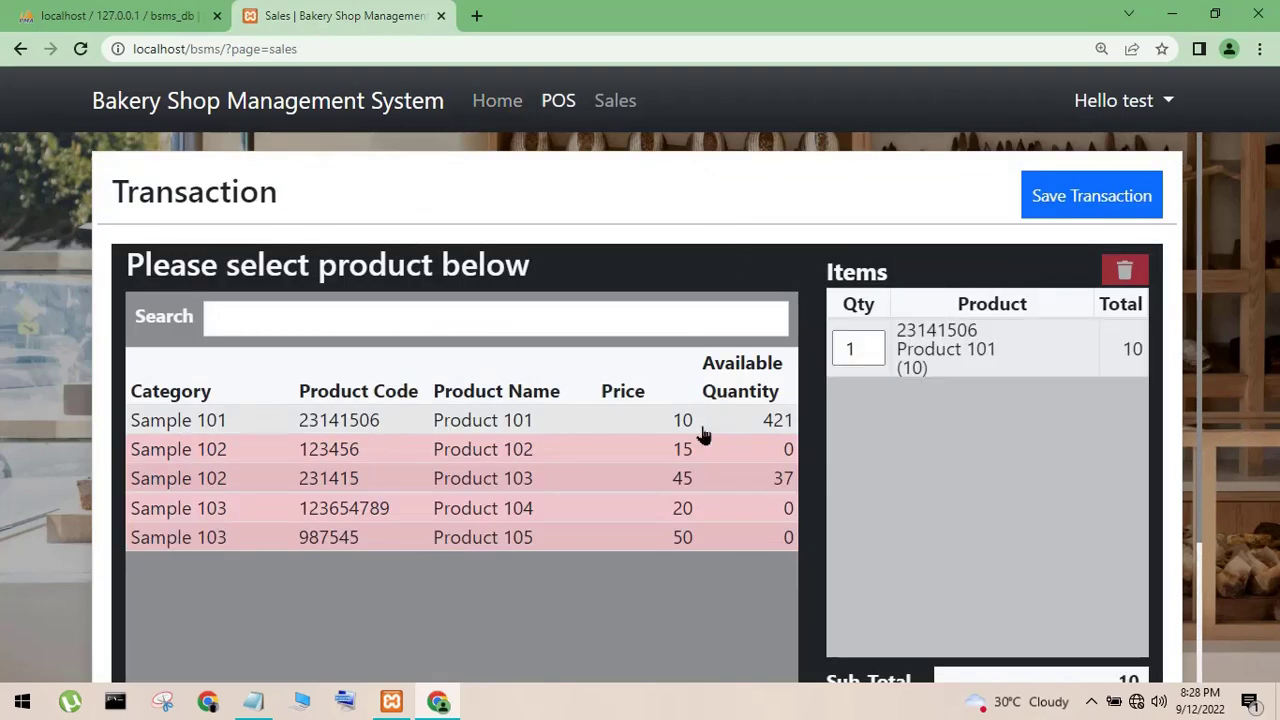
click(683, 424)
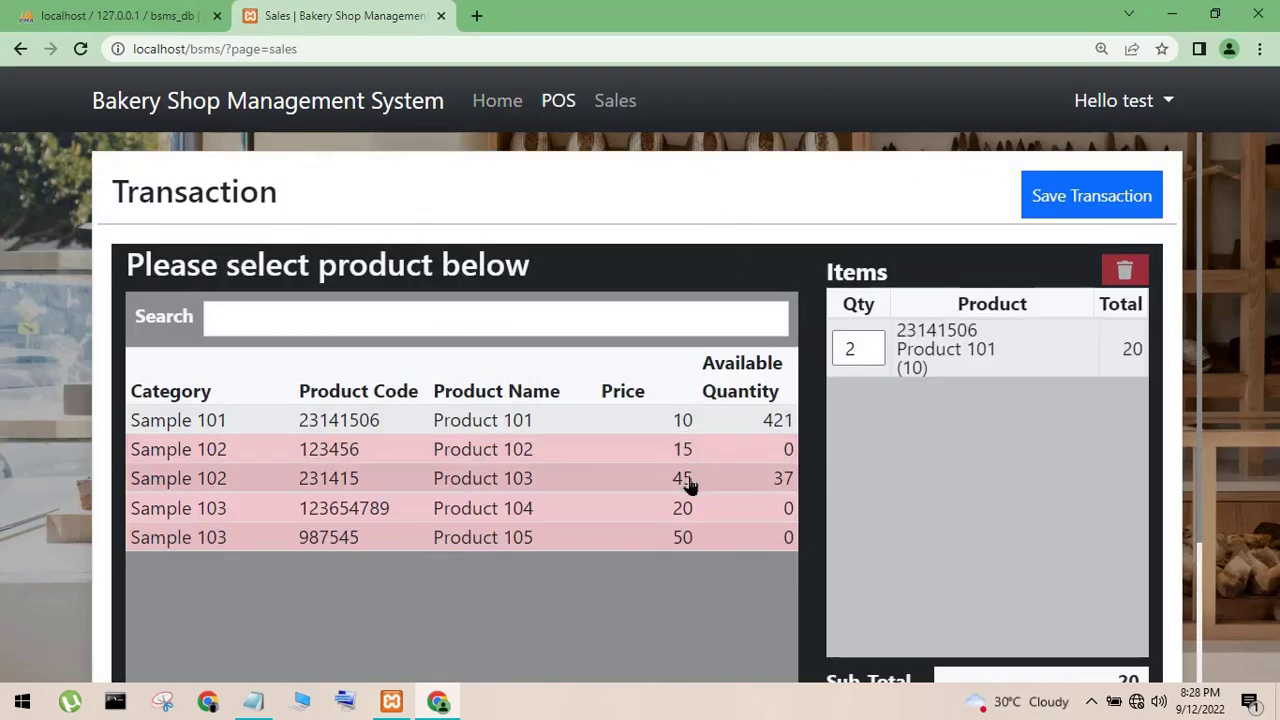
click(688, 480)
- Pay the 65 total with 100 tendered, leaving 35 change, and complete the sale
click(1060, 210)
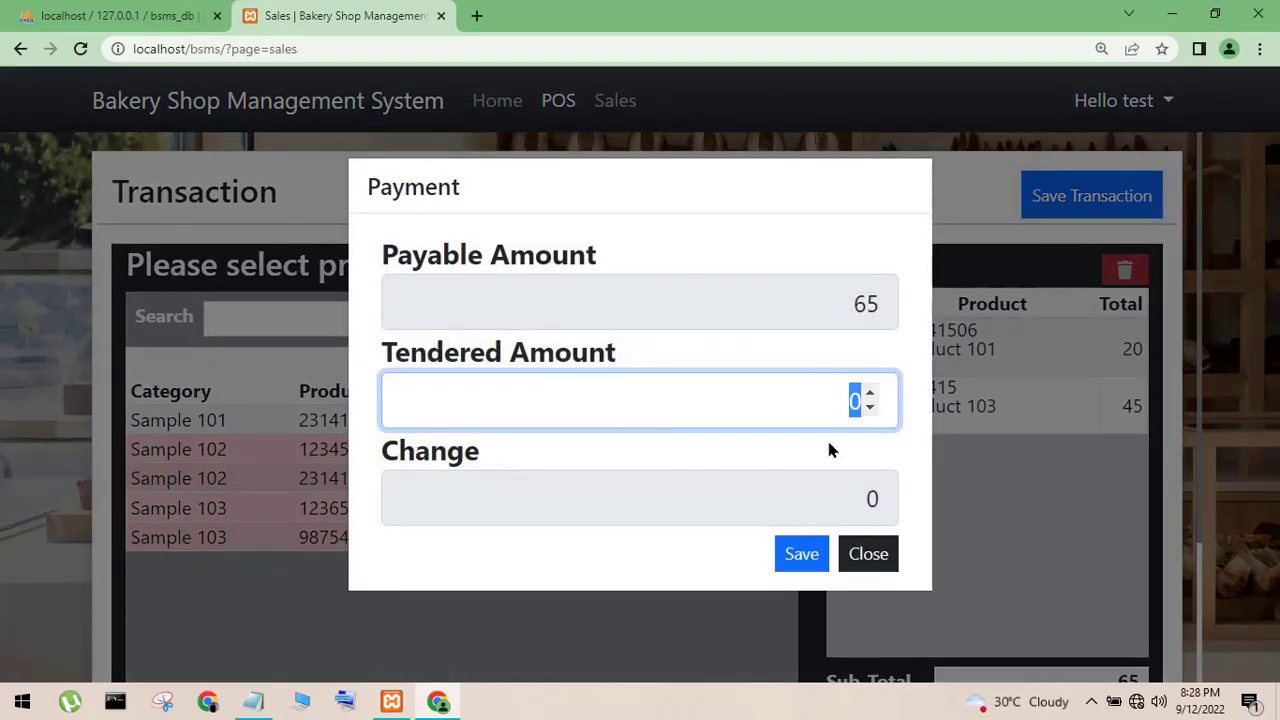
text(100)
drag(850, 500, 868, 510)
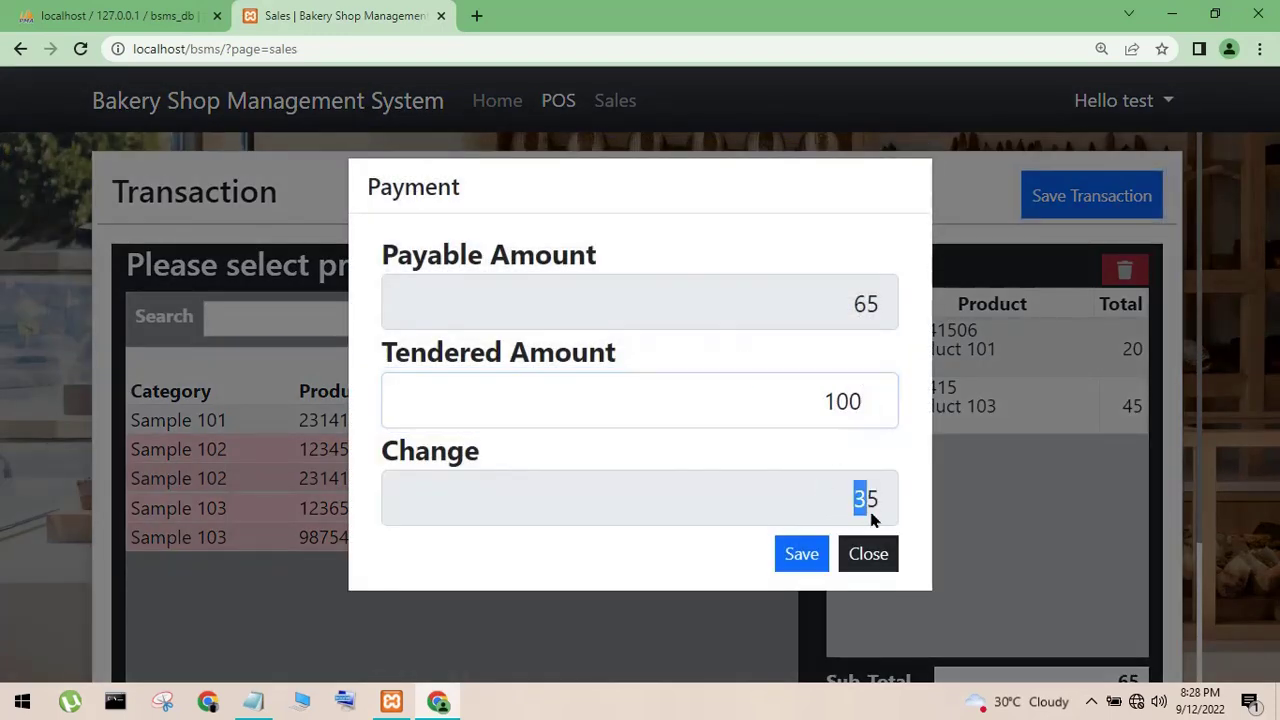
click(795, 555)
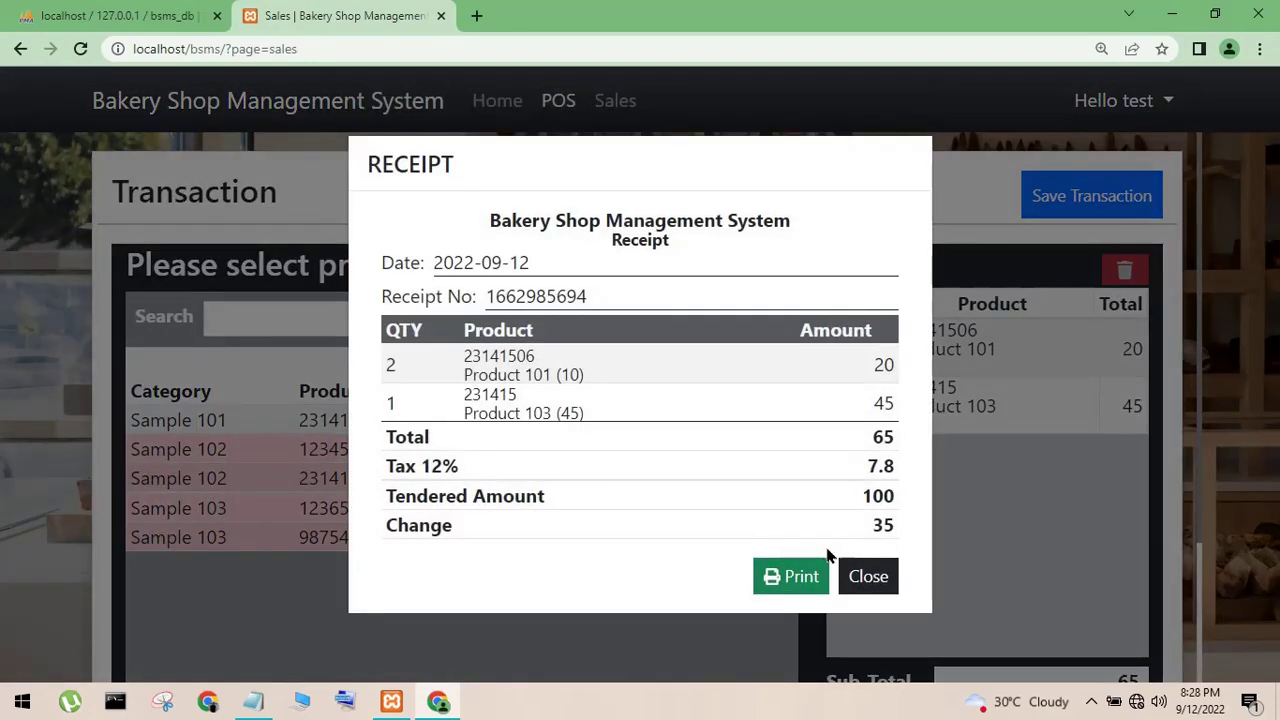
- Review the receipt's Product 103 line and 35 change, print it, then close it
drag(508, 392, 845, 478)
drag(857, 540, 920, 532)
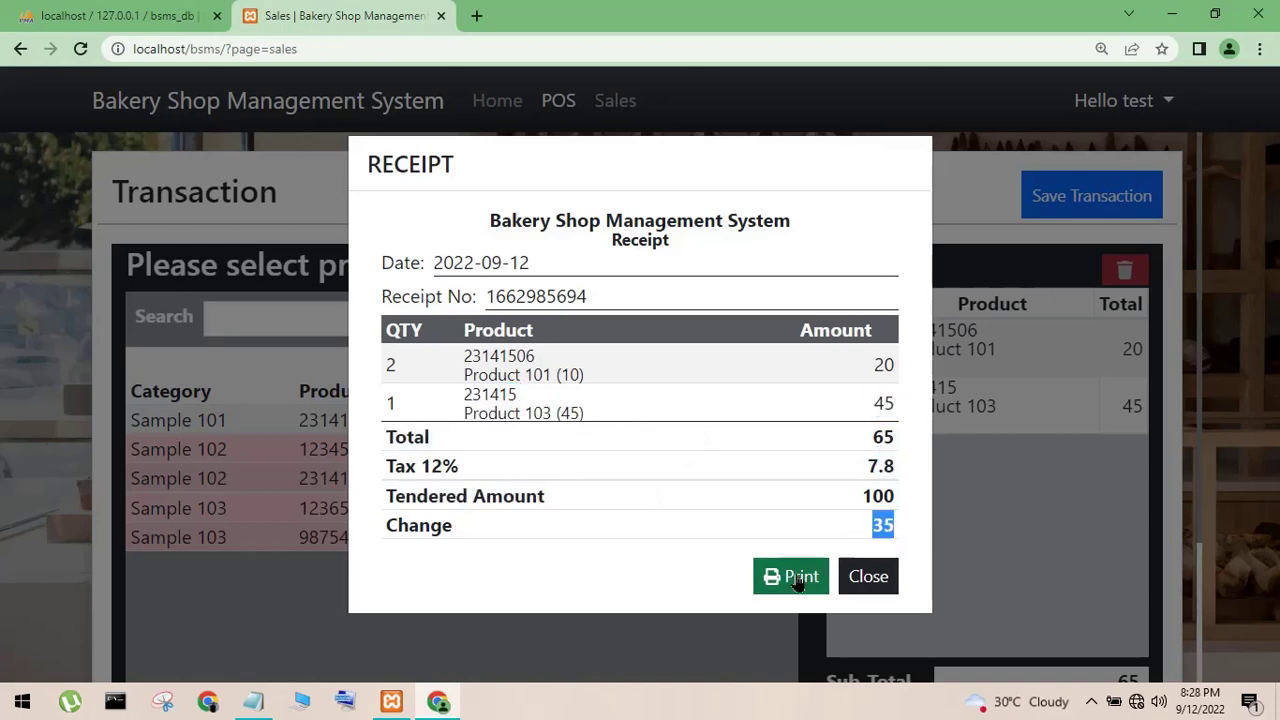
click(790, 576)
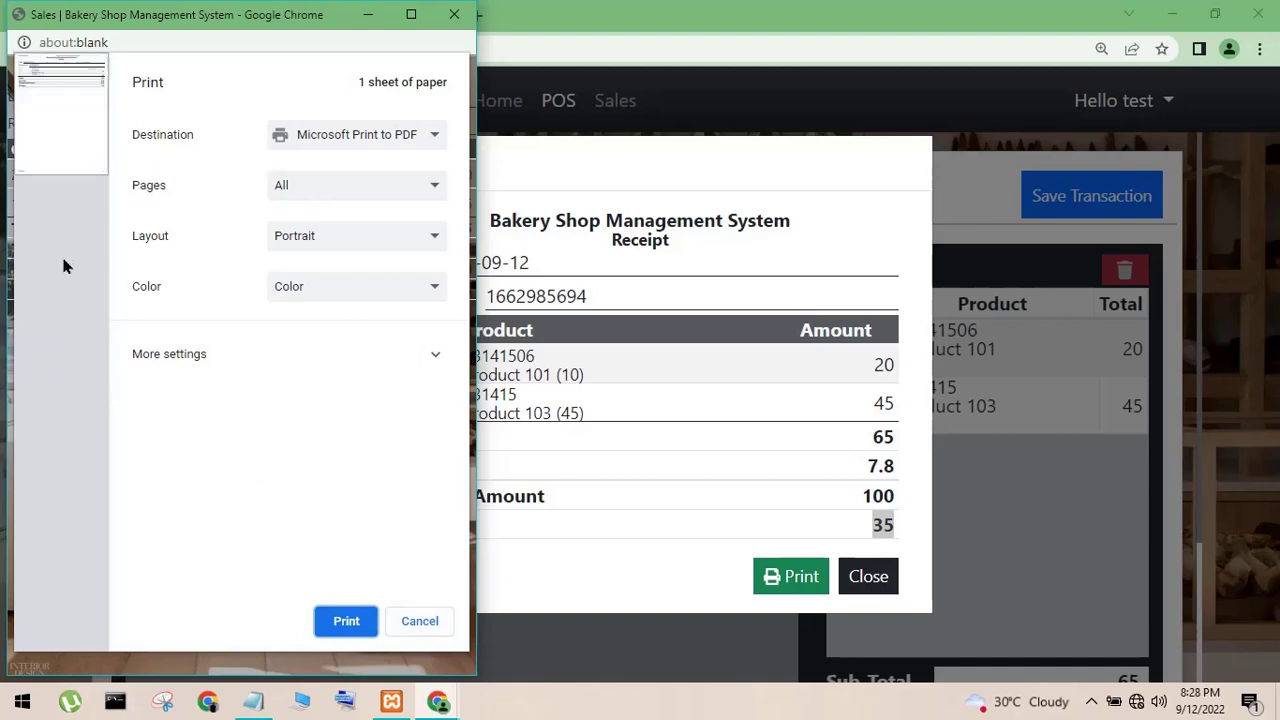
click(425, 625)
click(880, 574)
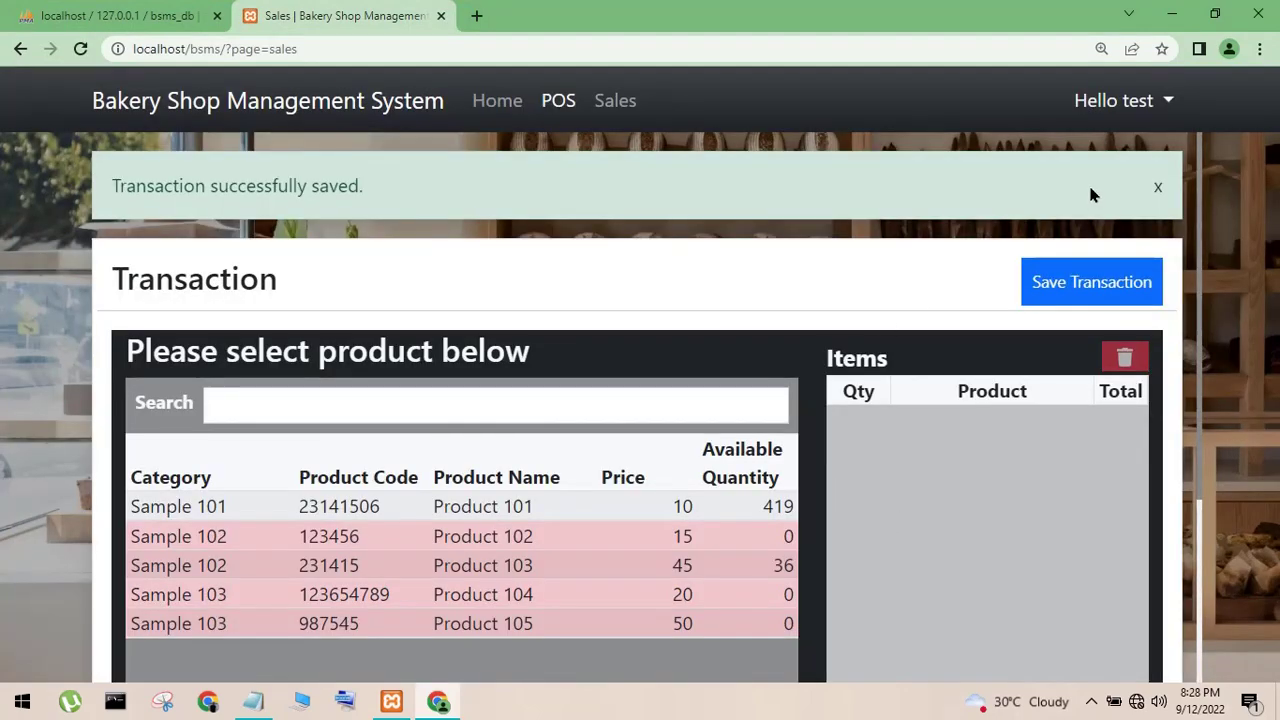
- Check Today's Sales of 65 on the Home dashboard, then log out via the user menu
click(506, 122)
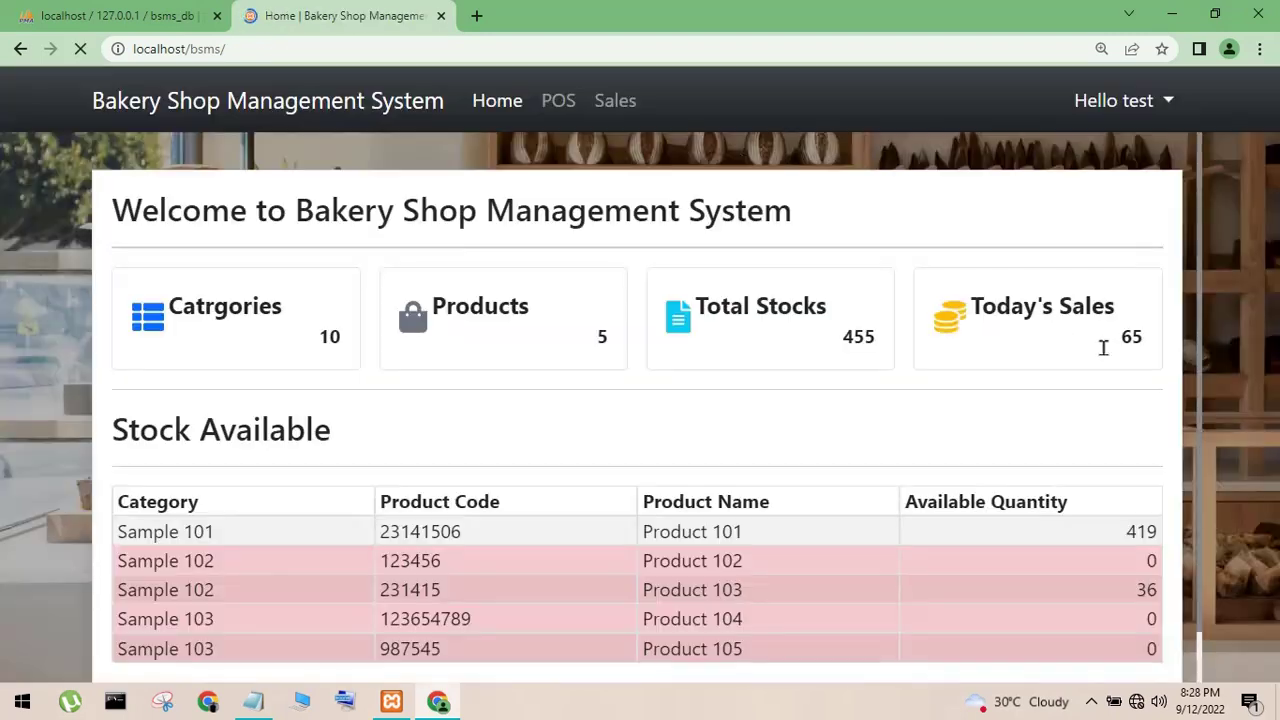
drag(1096, 355, 1144, 362)
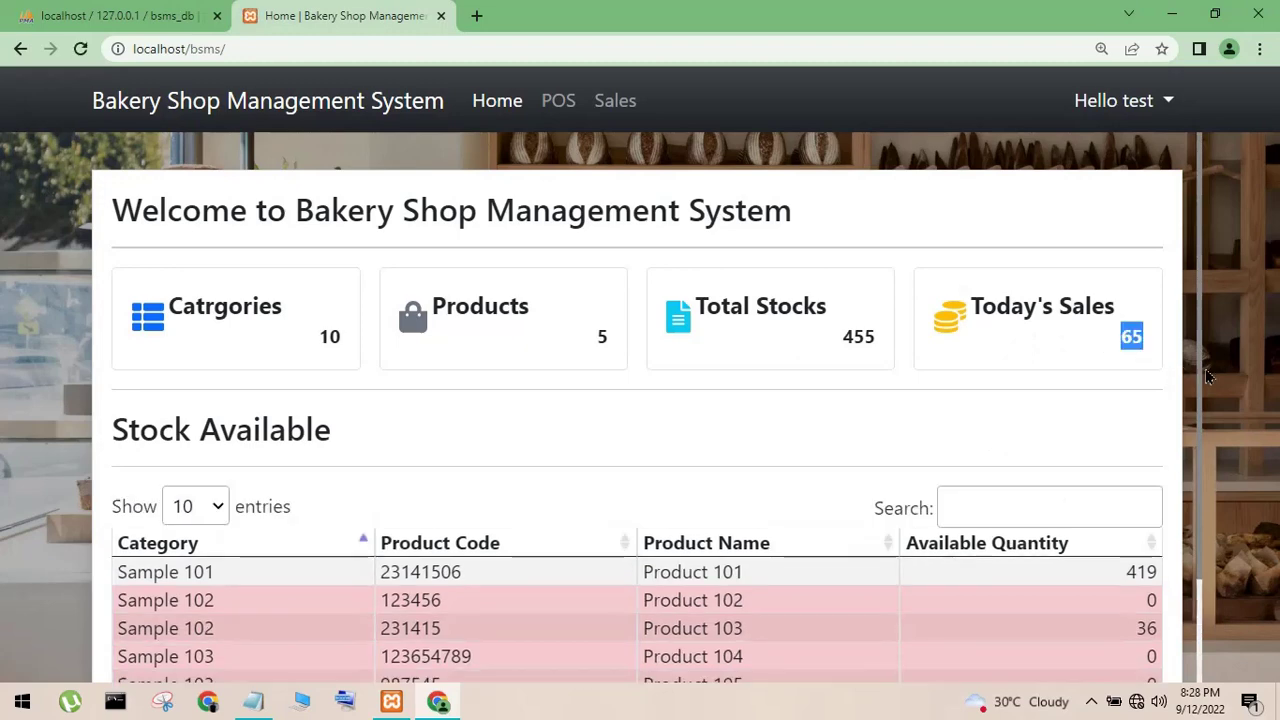
click(1124, 347)
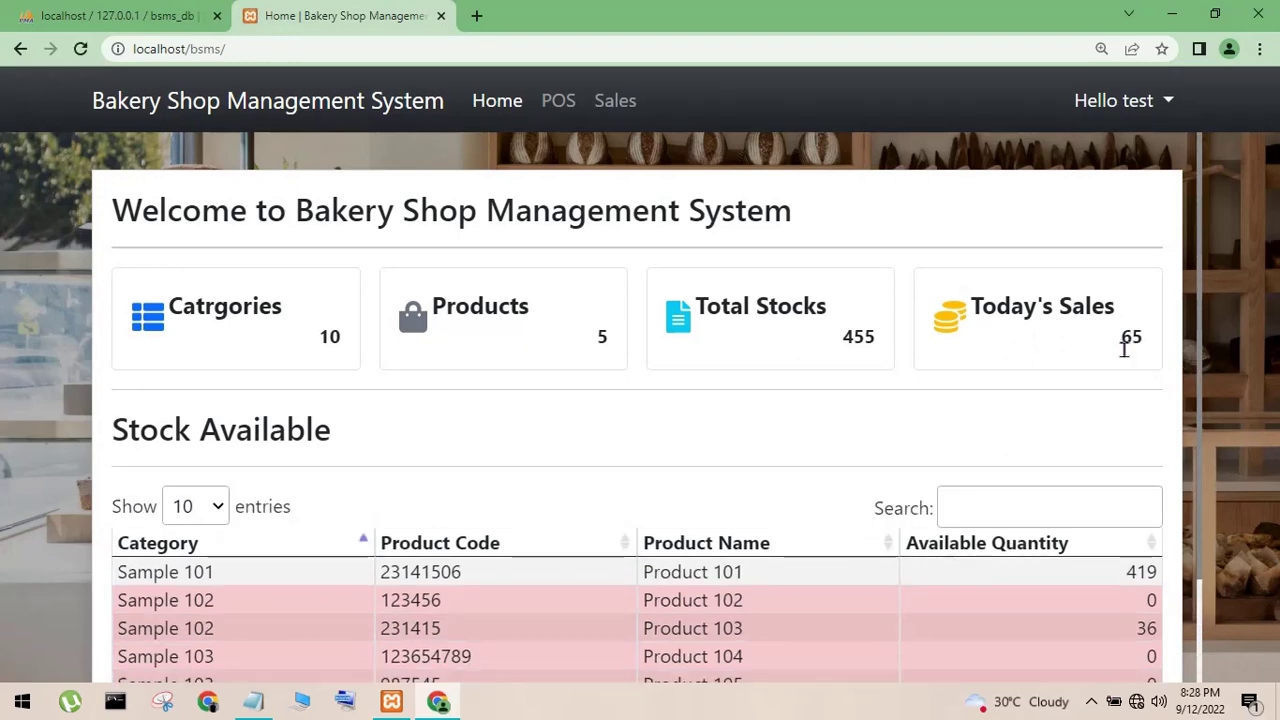
click(1098, 100)
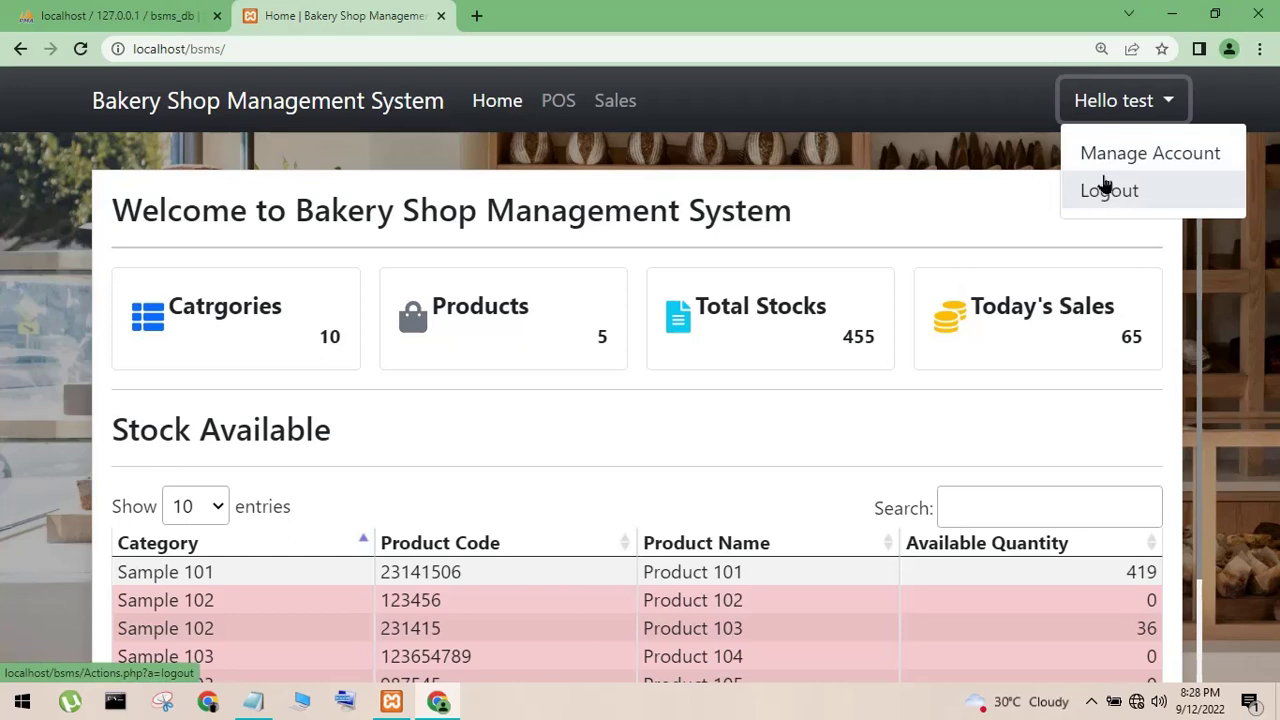
click(1106, 185)
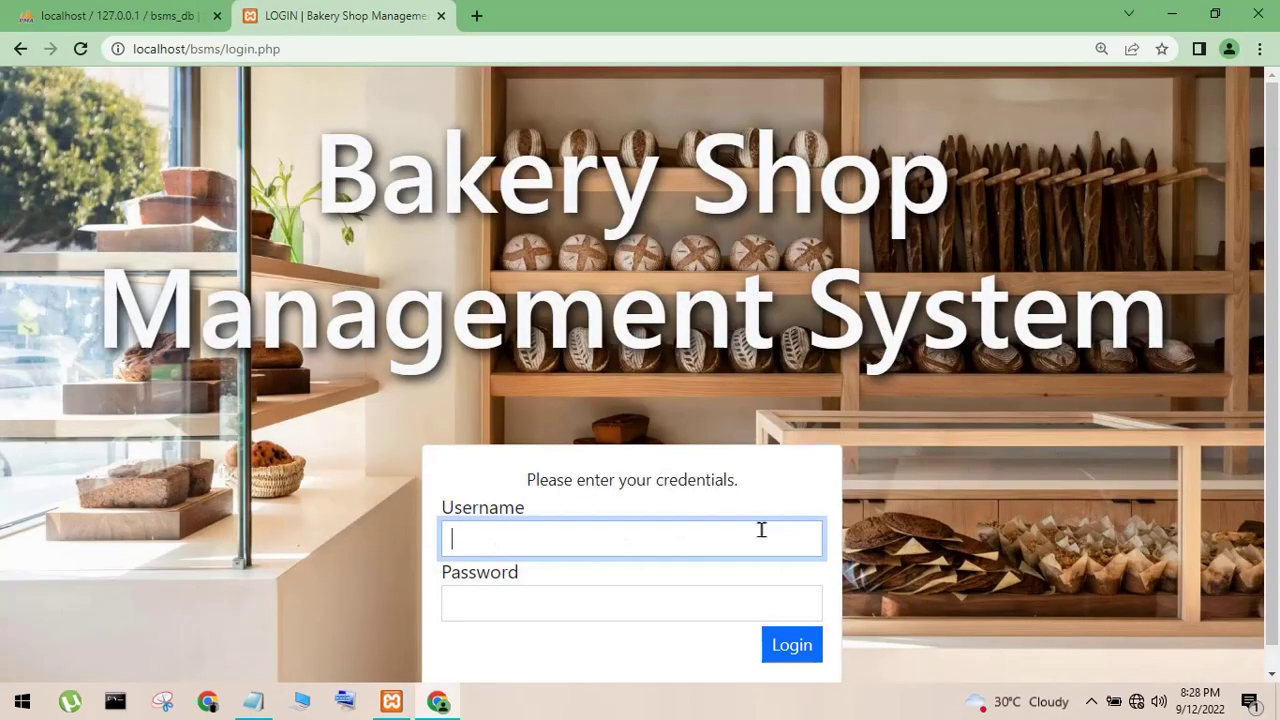
- Attempt to log in as admin, retrying with a corrected password after the invalid-login message
text(admin)
key(Tab)
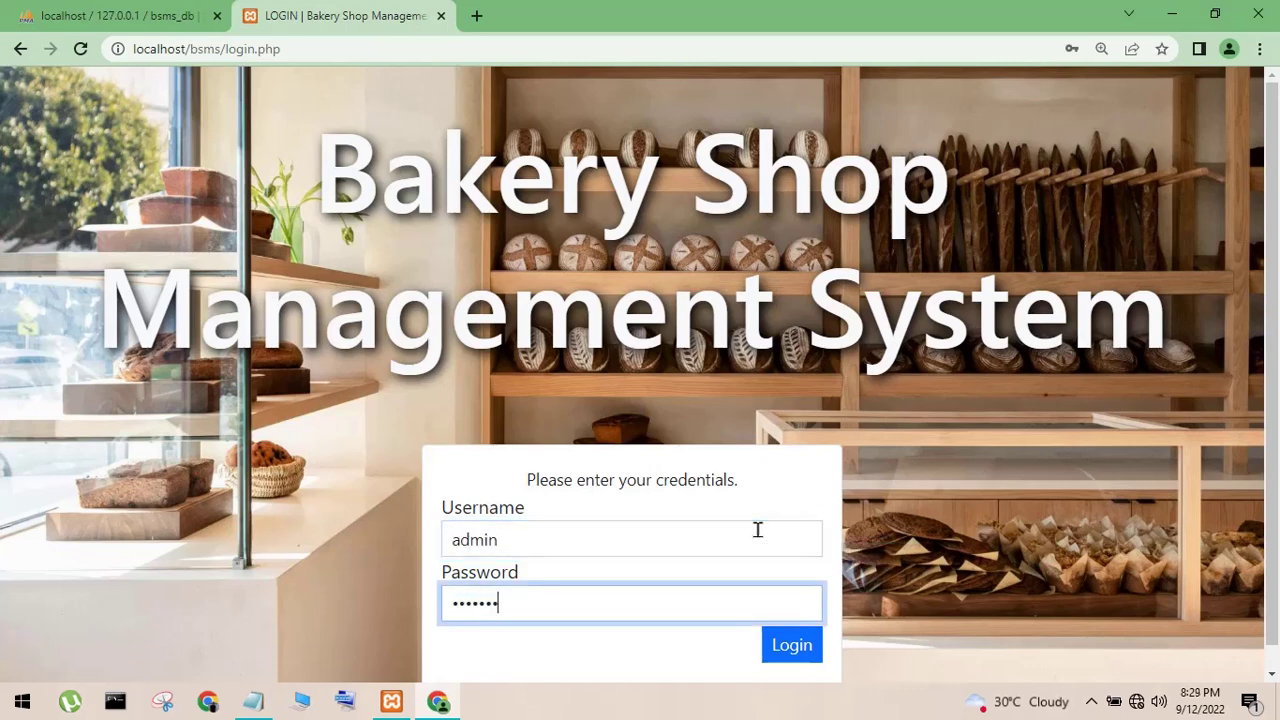
click(812, 650)
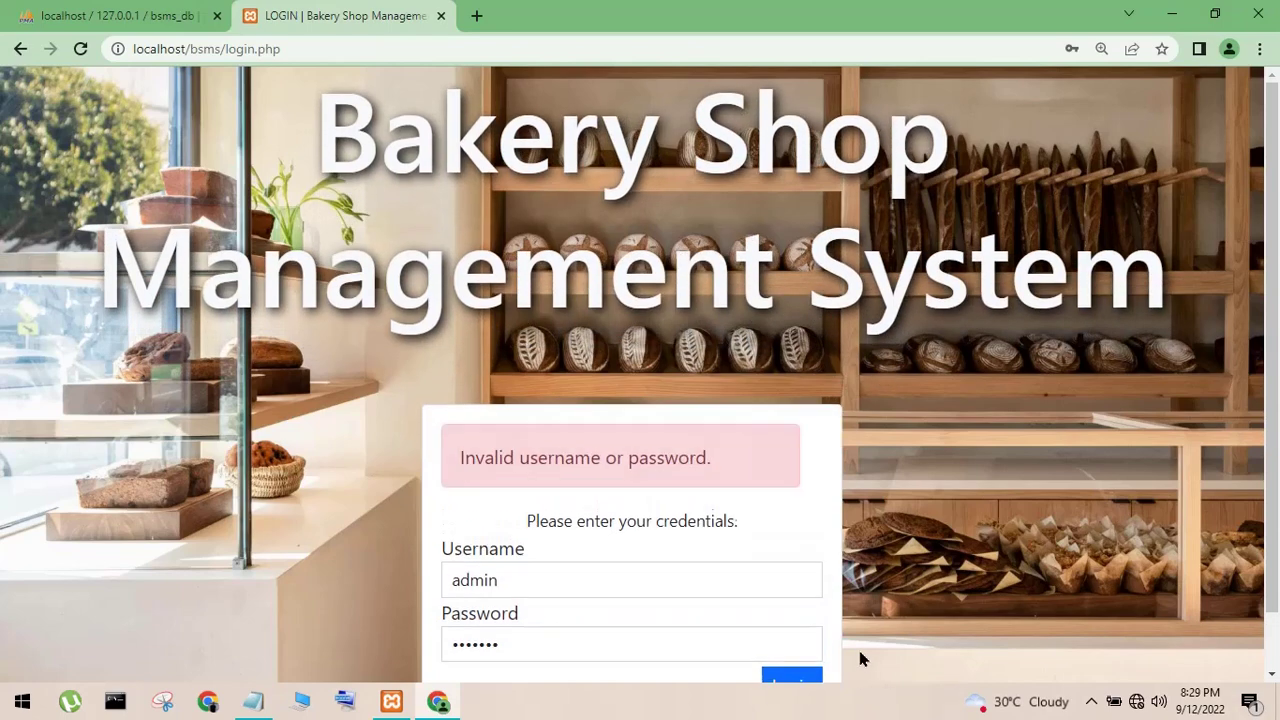
click(602, 632)
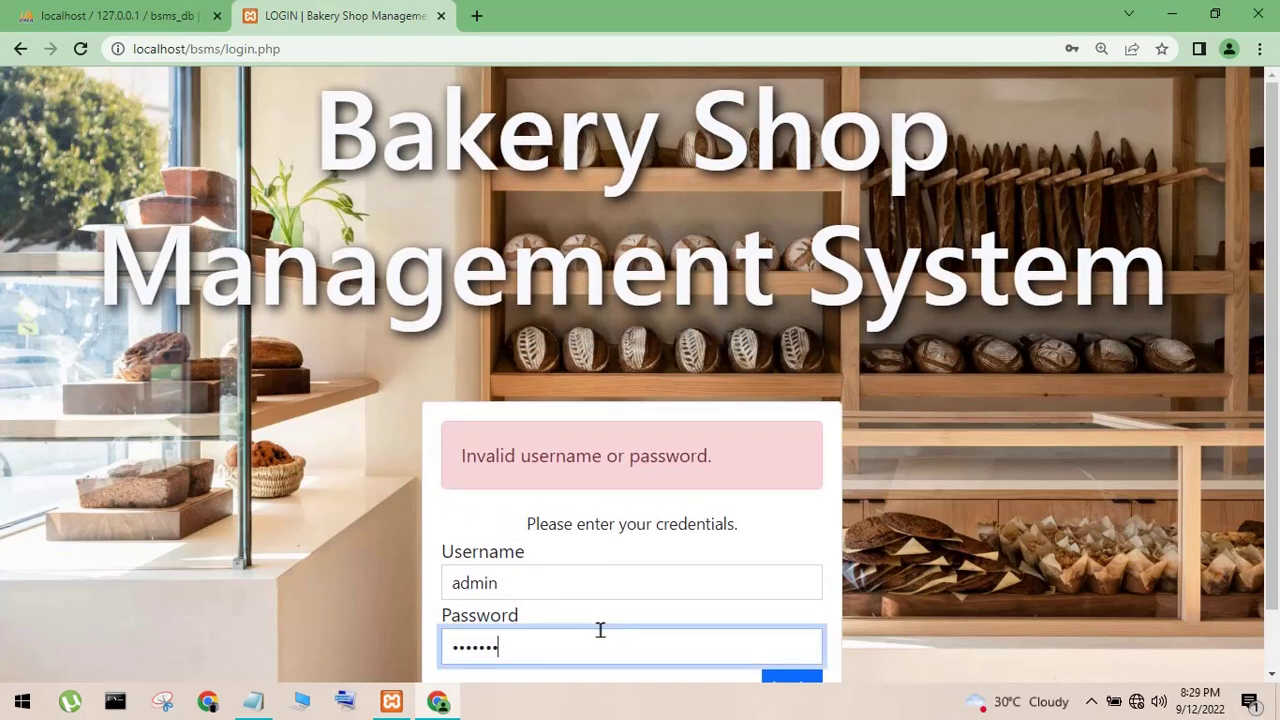
text(123)
scroll(818, 594, down, 1)
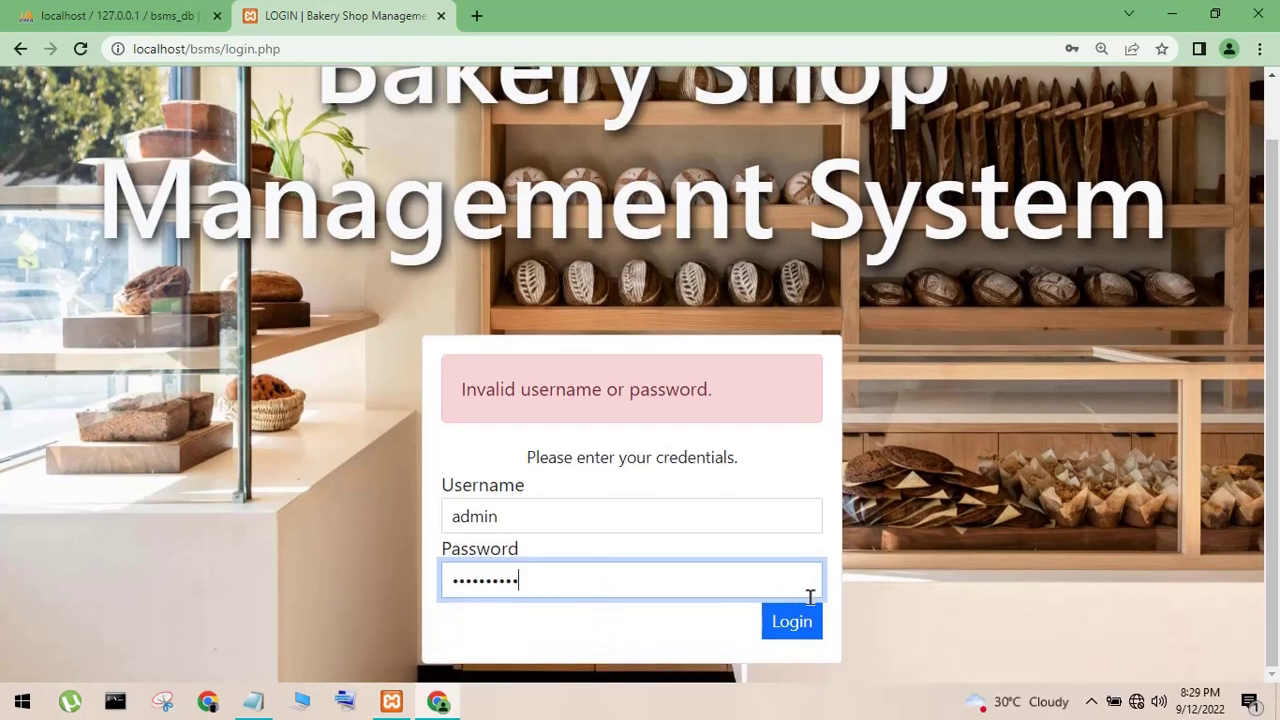
click(795, 628)
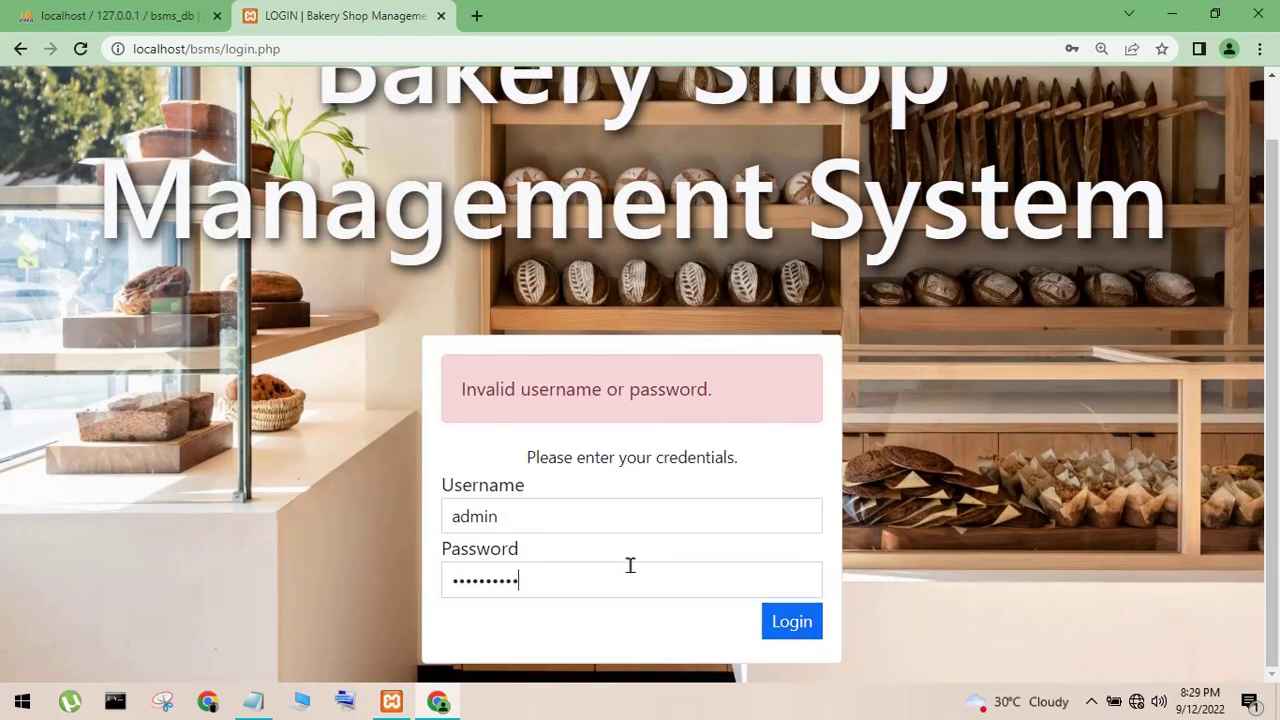
double_click(629, 572)
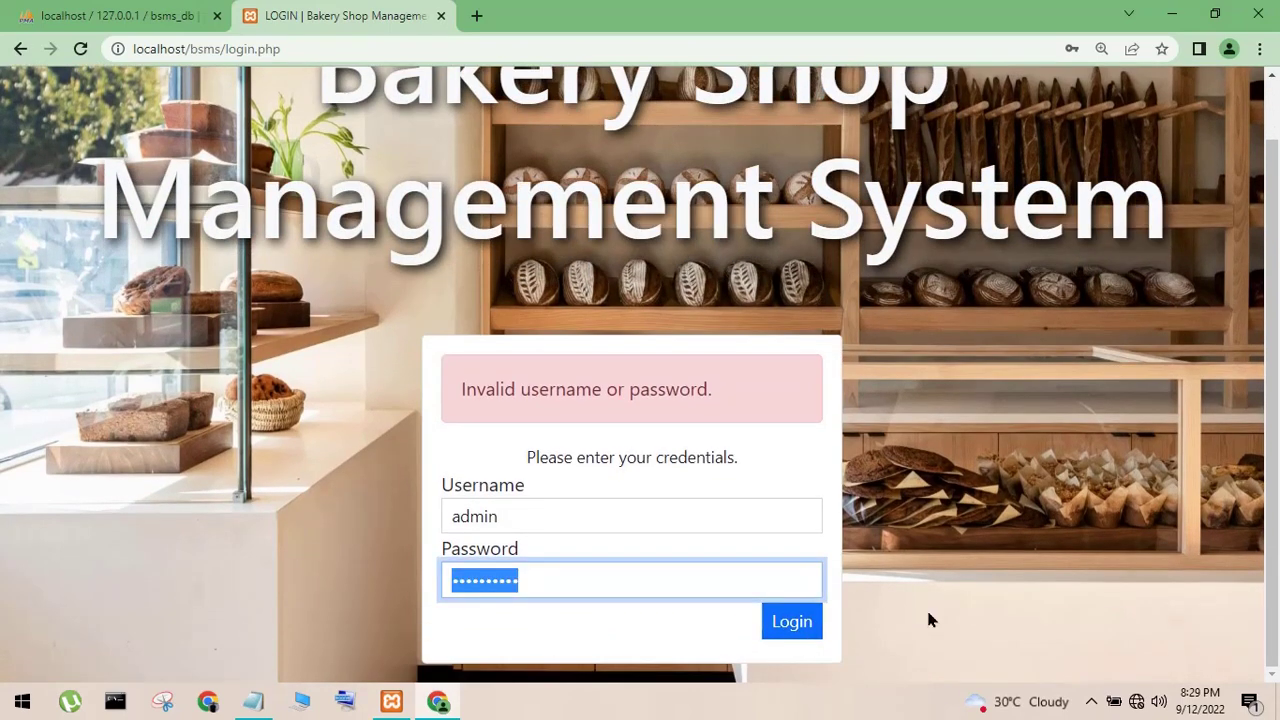
text(admin@123)
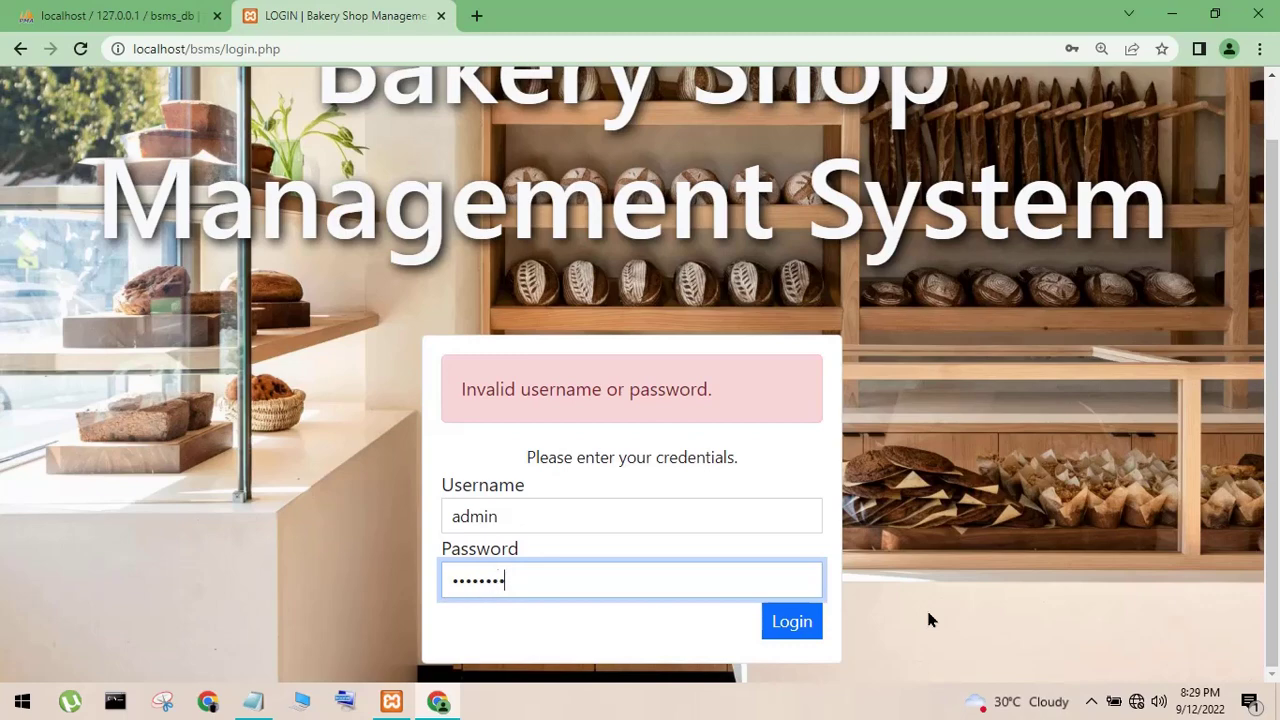
click(795, 624)
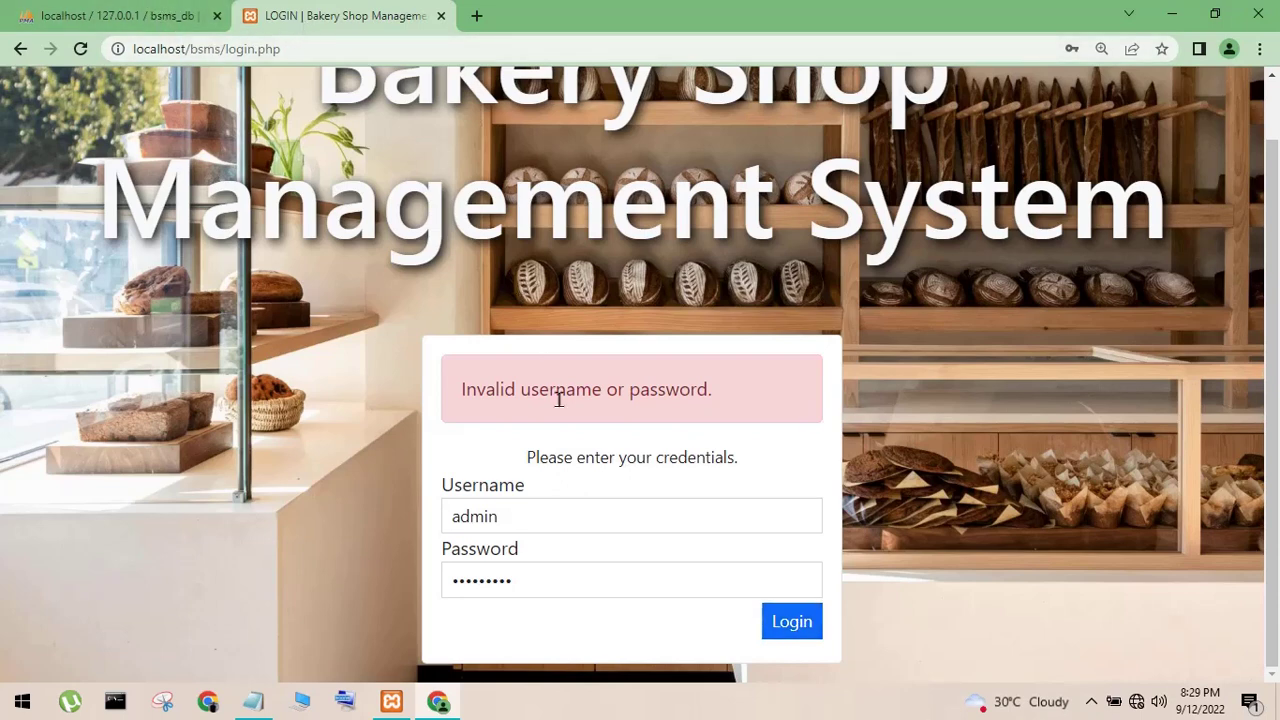
- Reload a fresh login page and log in successfully as admin
click(317, 48)
key(Return)
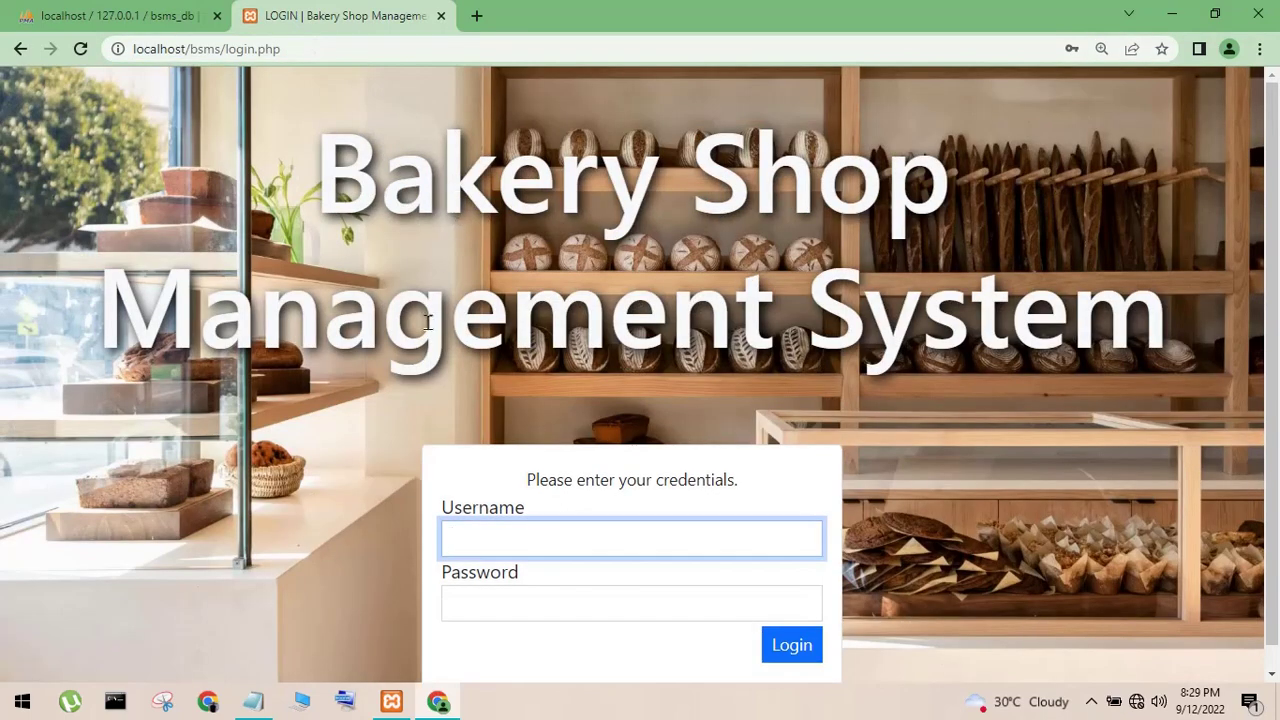
text(admin)
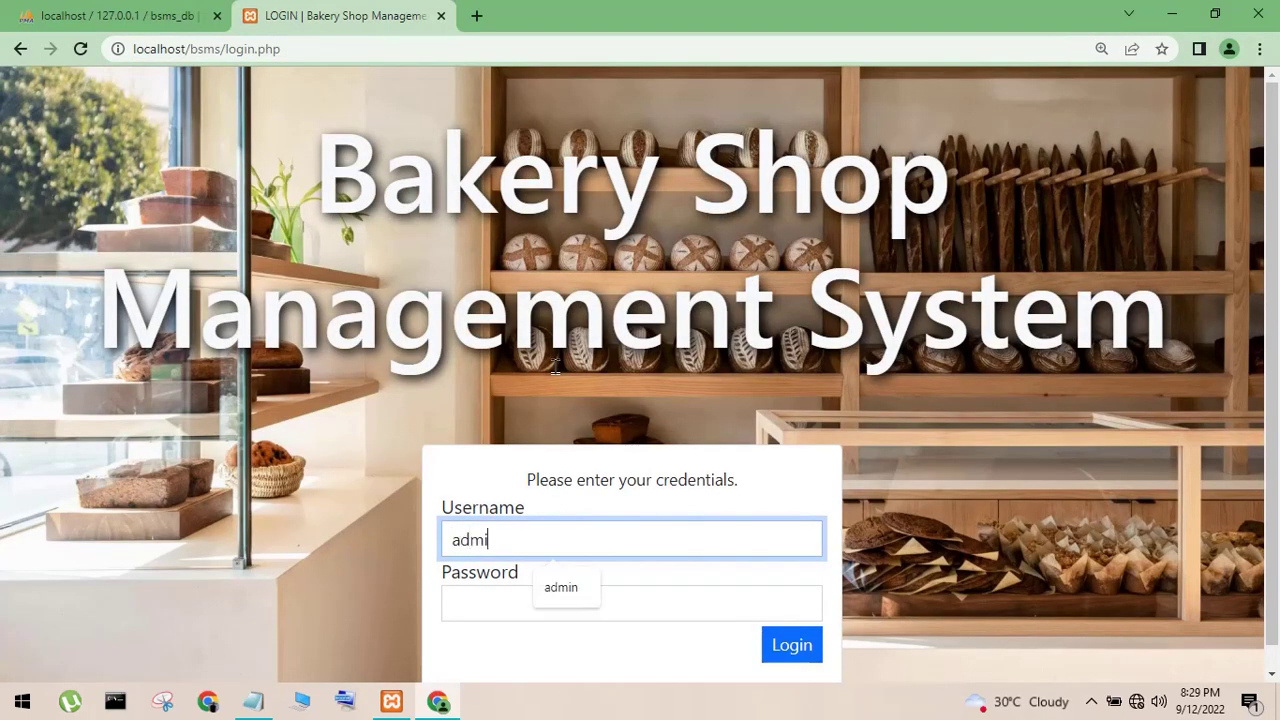
key(Tab)
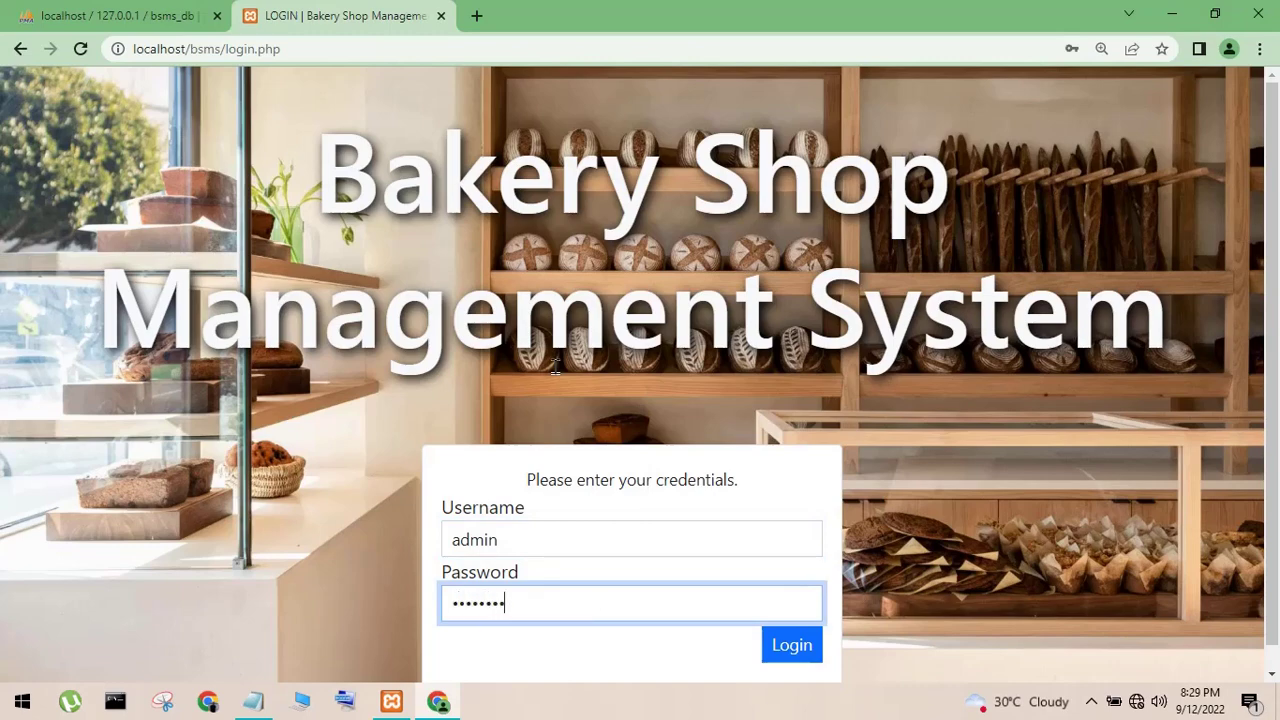
click(786, 646)
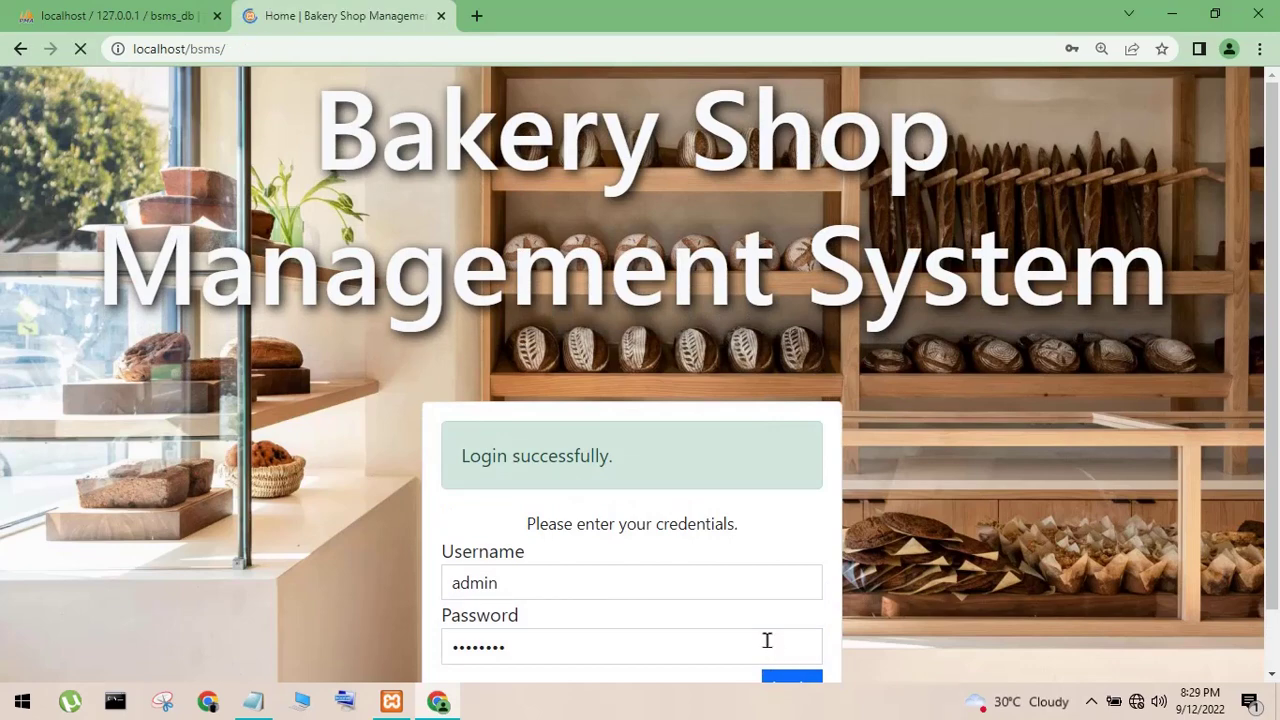
- Check Today's Sales on the dashboard, then review the latest sale in the Sales Report
scroll(795, 560, down, 2)
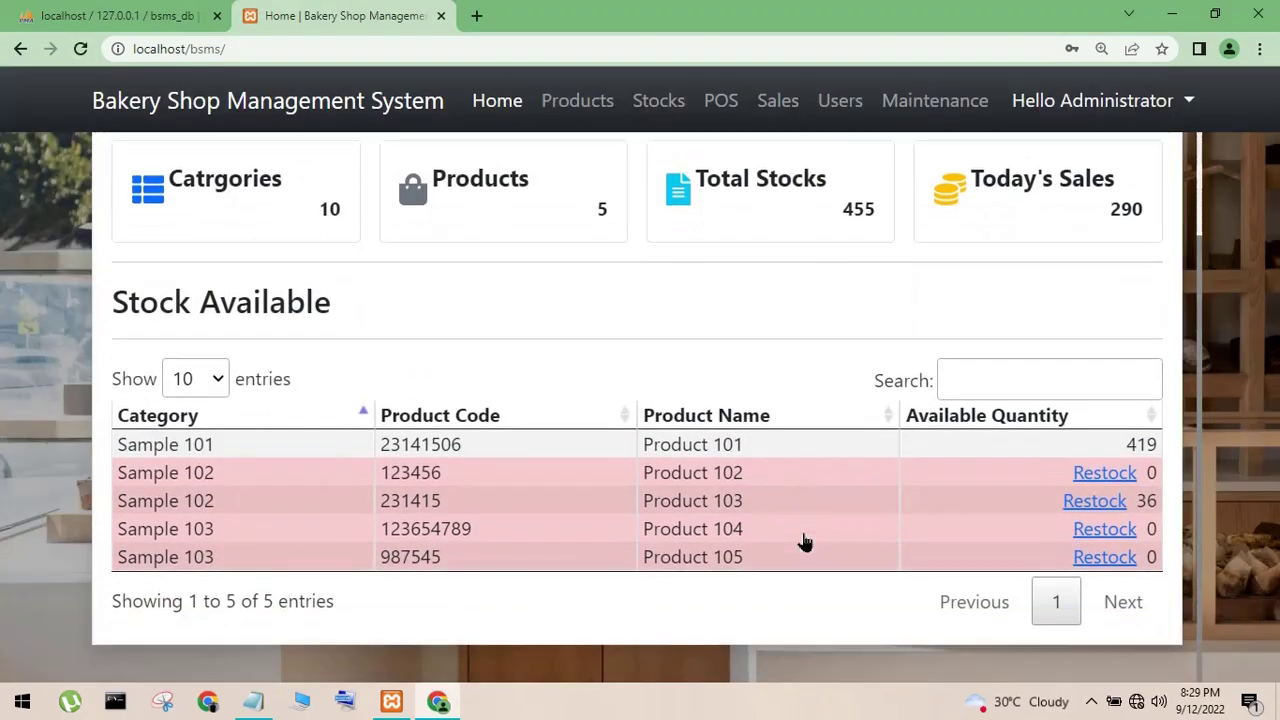
drag(975, 190, 1117, 209)
click(1133, 232)
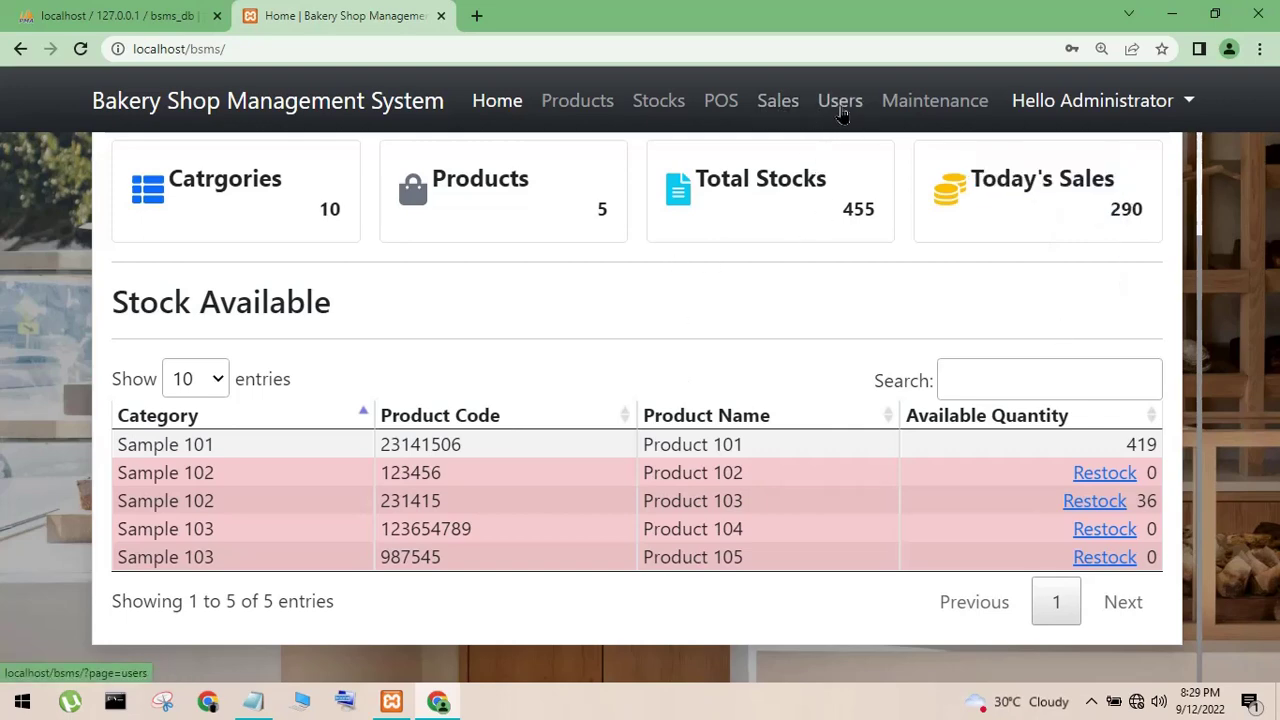
click(765, 110)
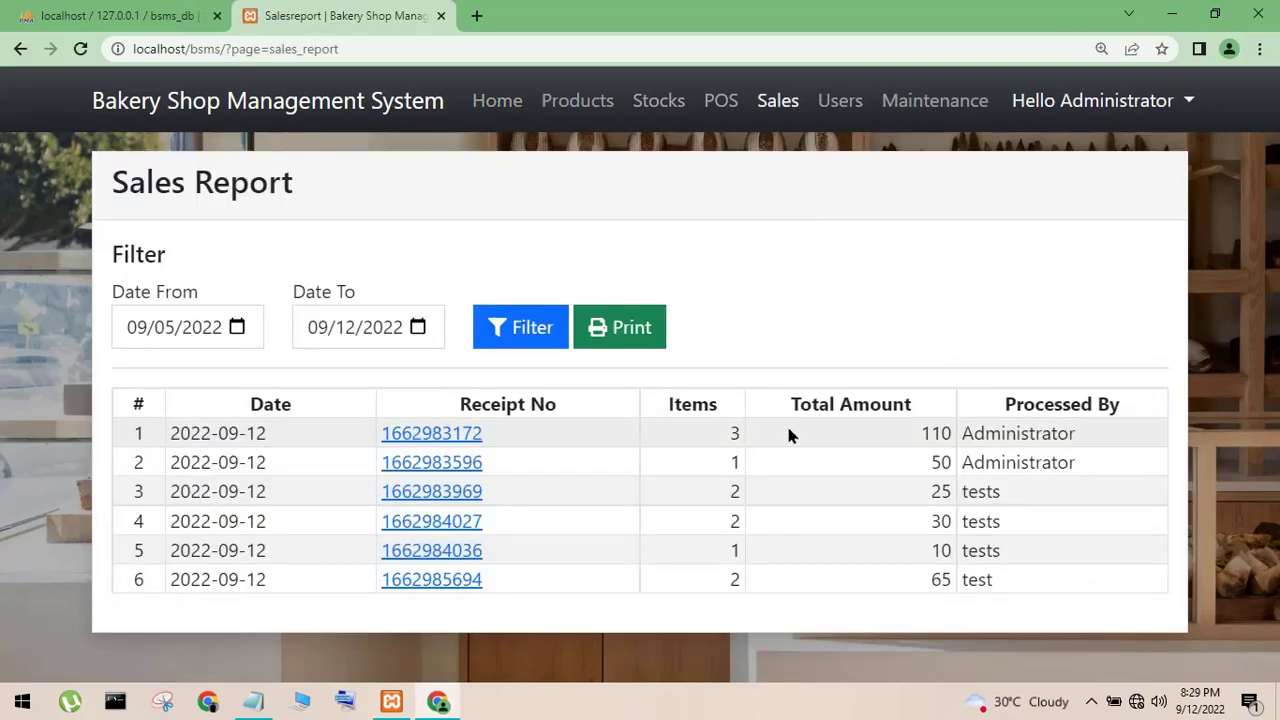
drag(962, 582, 1035, 592)
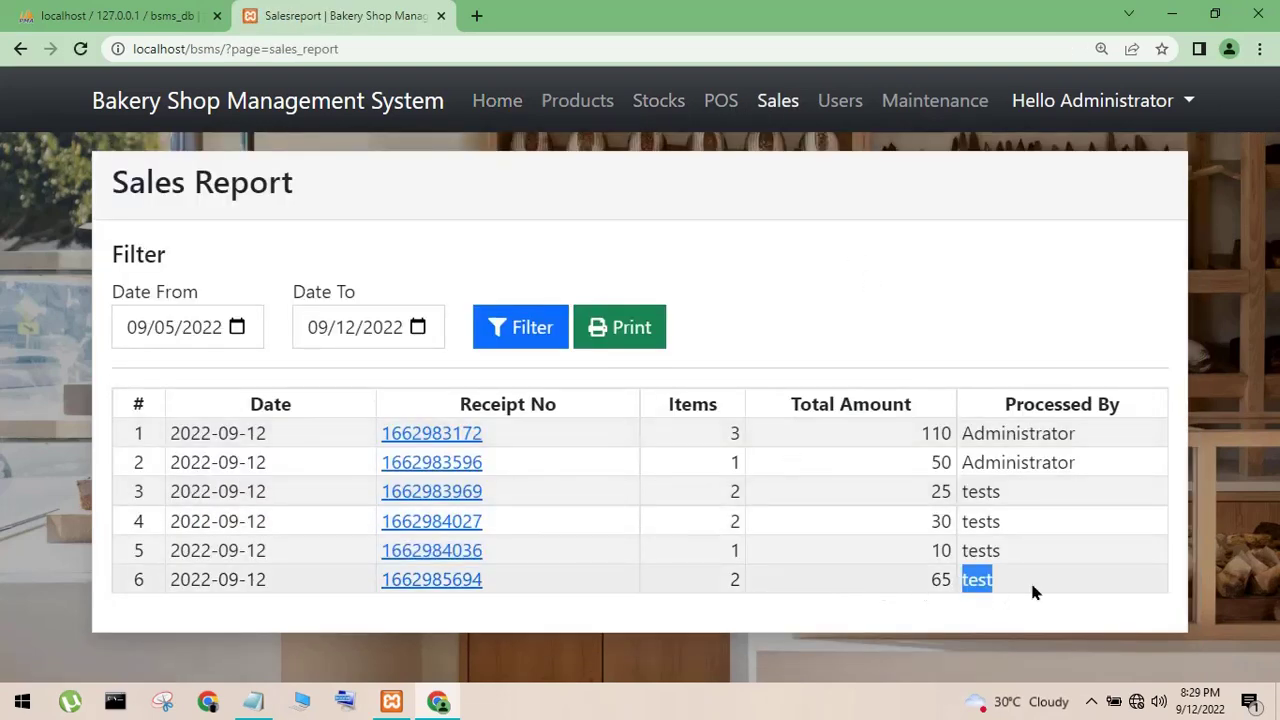
click(463, 592)
drag(462, 352, 581, 378)
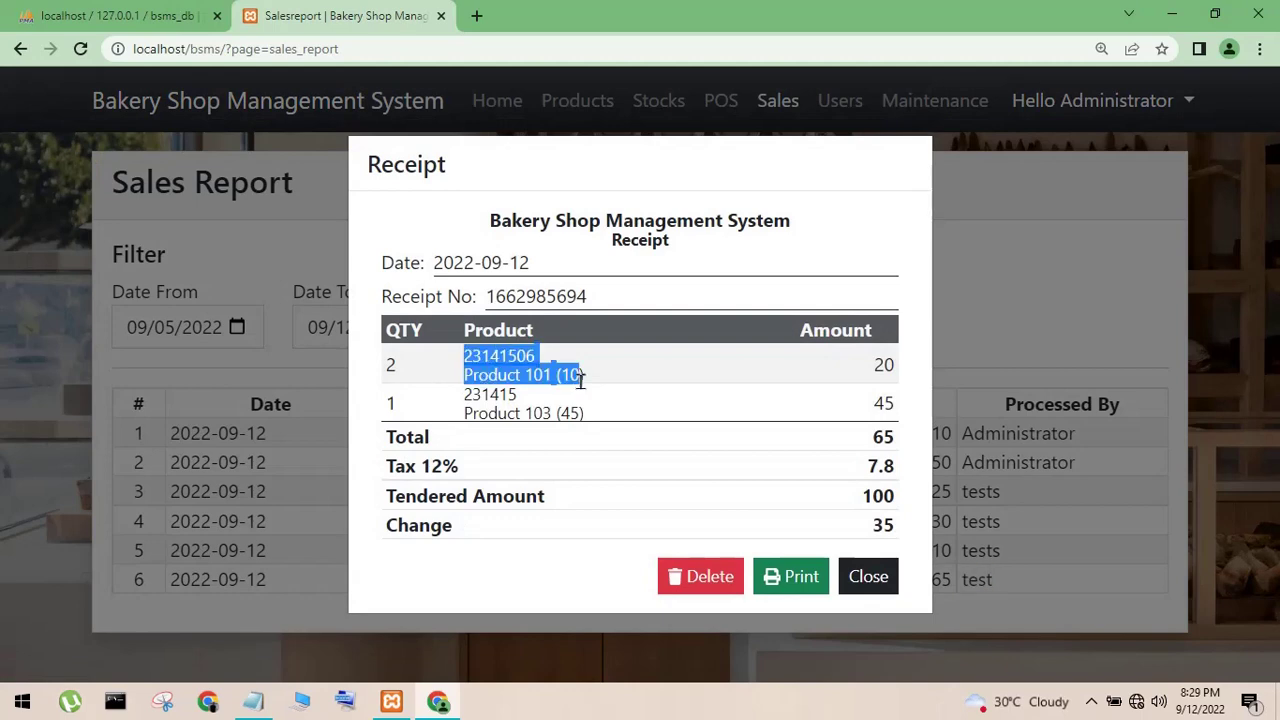
click(541, 412)
drag(468, 372, 590, 437)
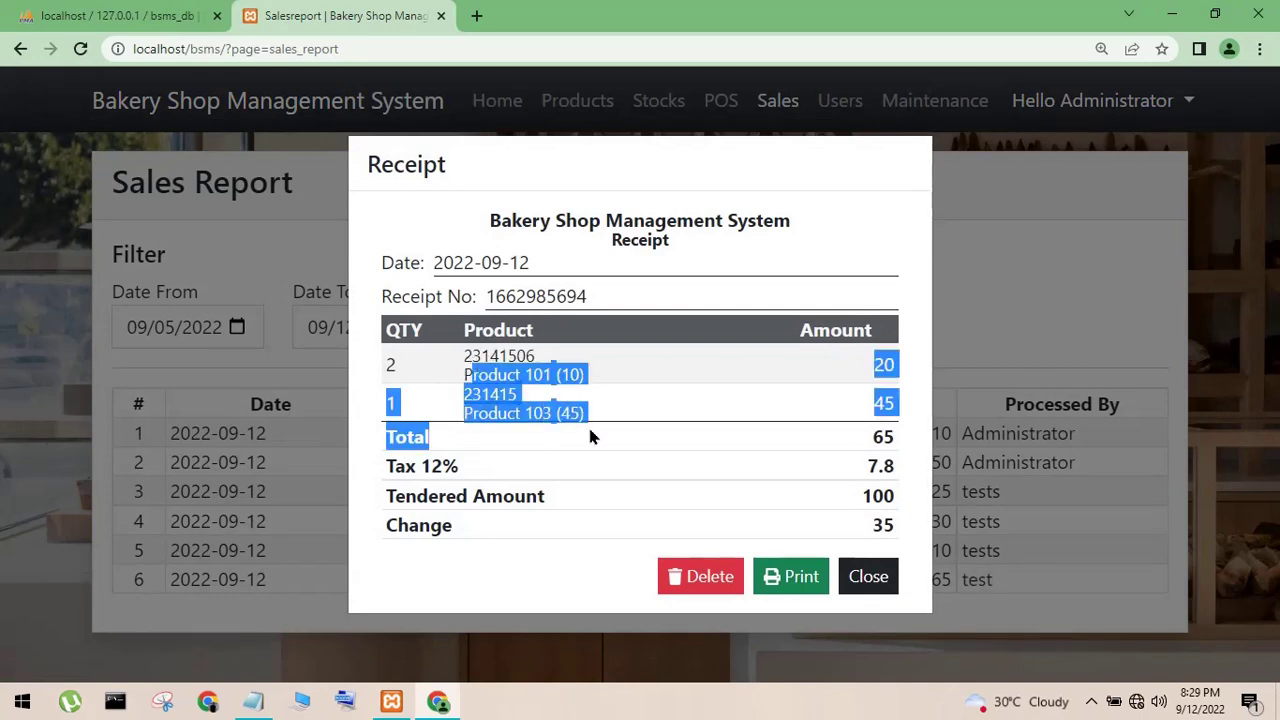
click(482, 346)
drag(503, 371, 643, 434)
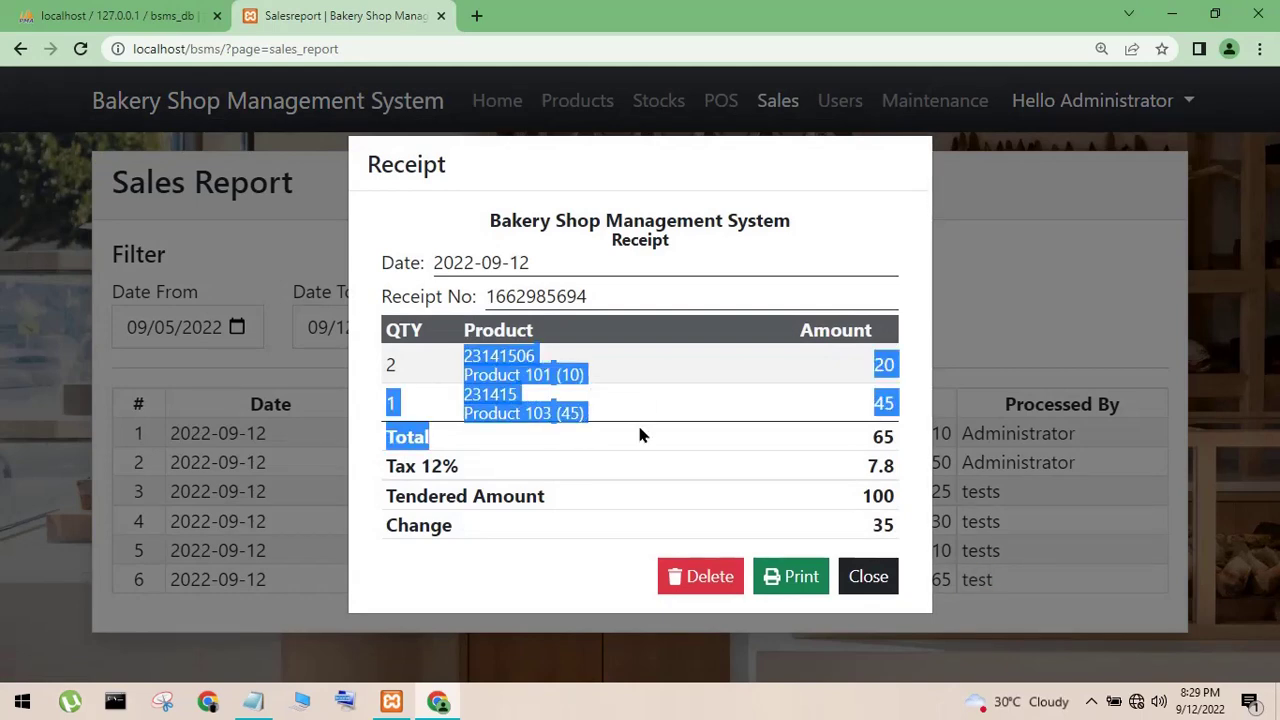
click(631, 387)
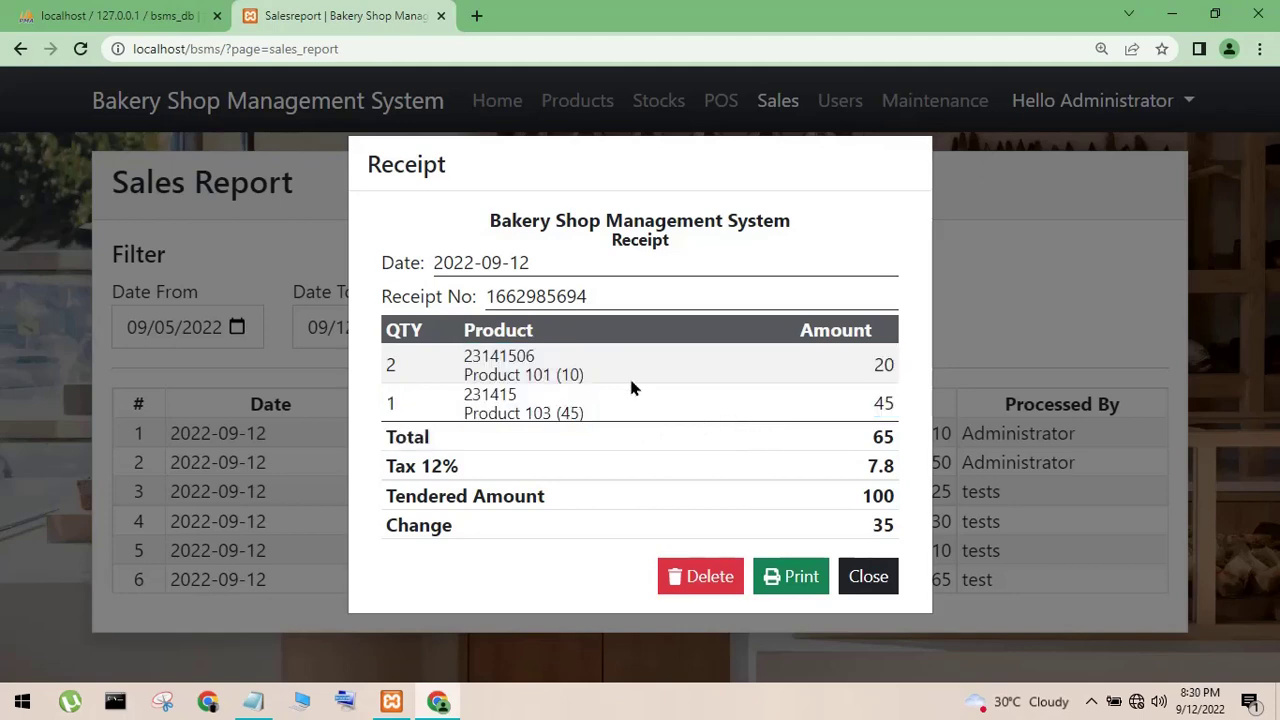
click(868, 578)
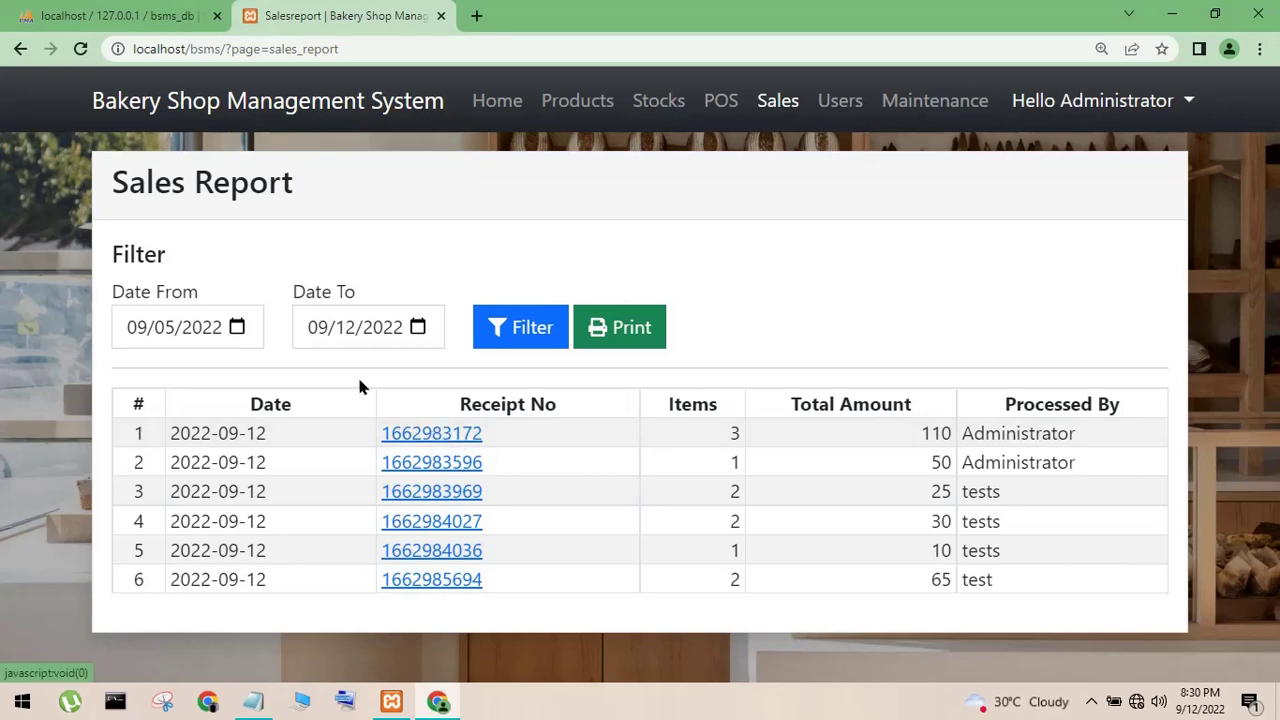
click(430, 436)
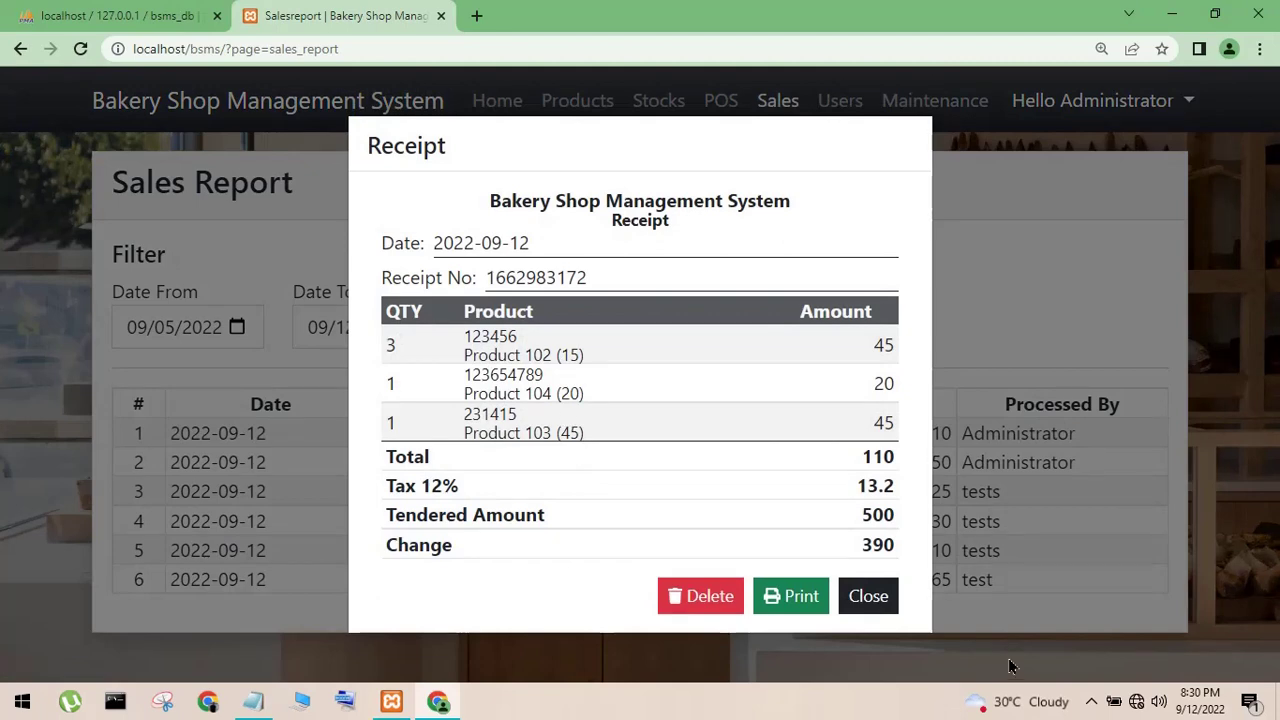
click(884, 597)
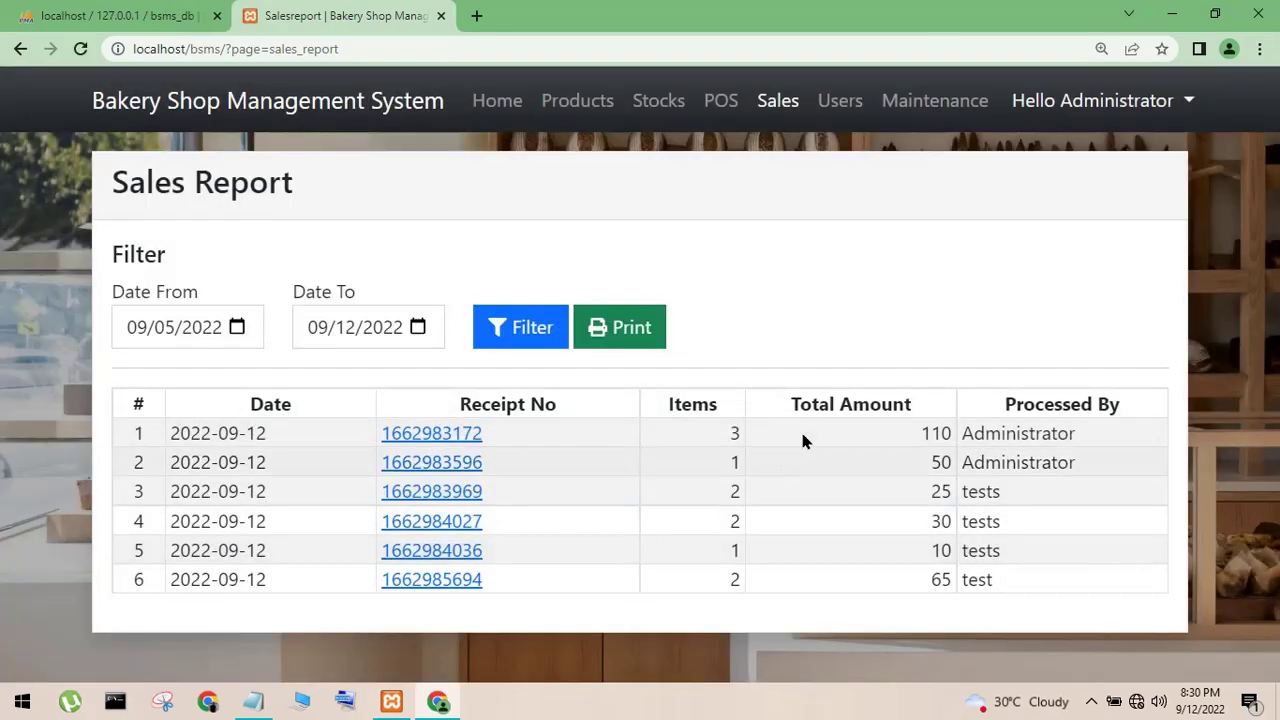
click(966, 122)
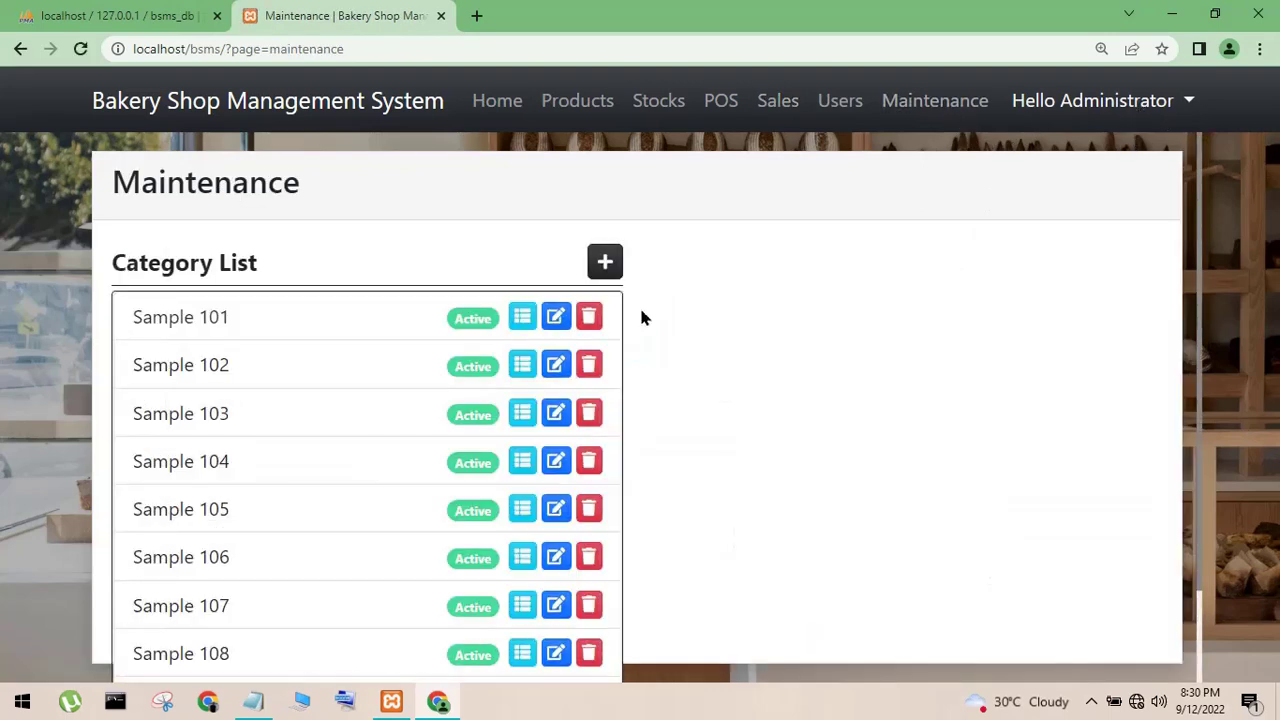
- Open and dismiss the Add New Category form, log out the administrator, and minimize the browser
click(605, 262)
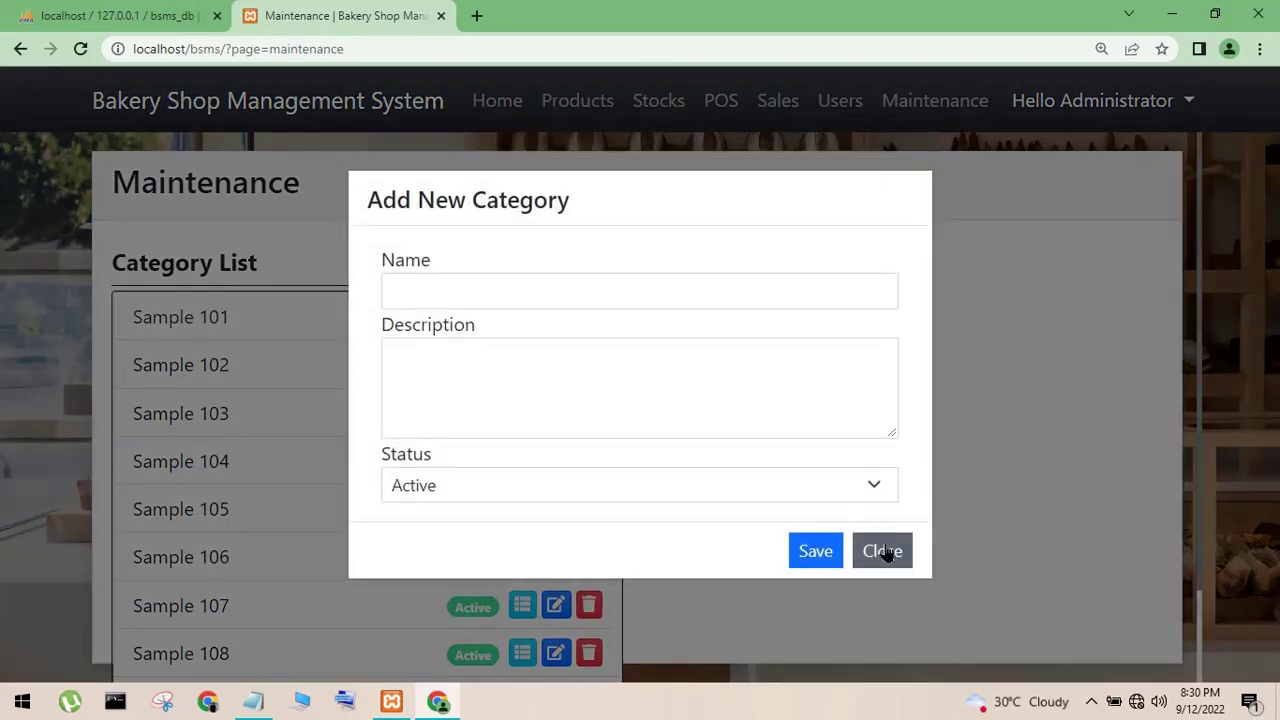
click(886, 551)
click(1160, 115)
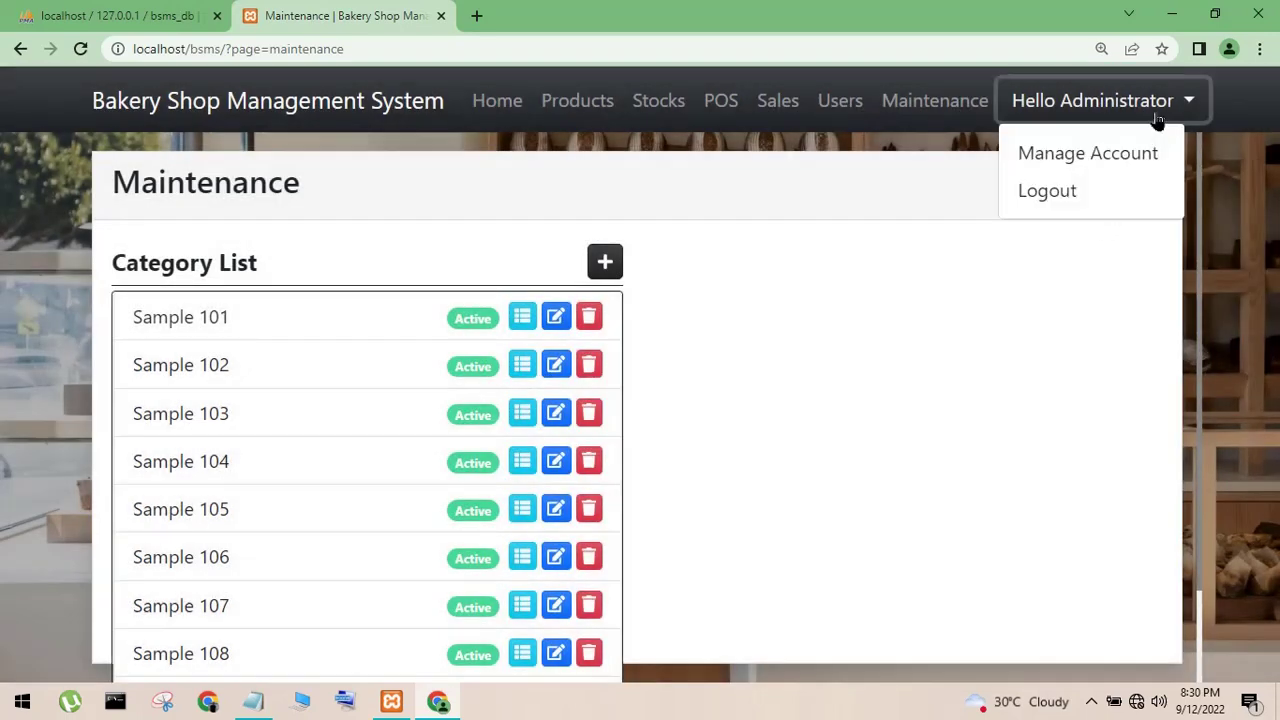
click(1100, 192)
click(1172, 14)
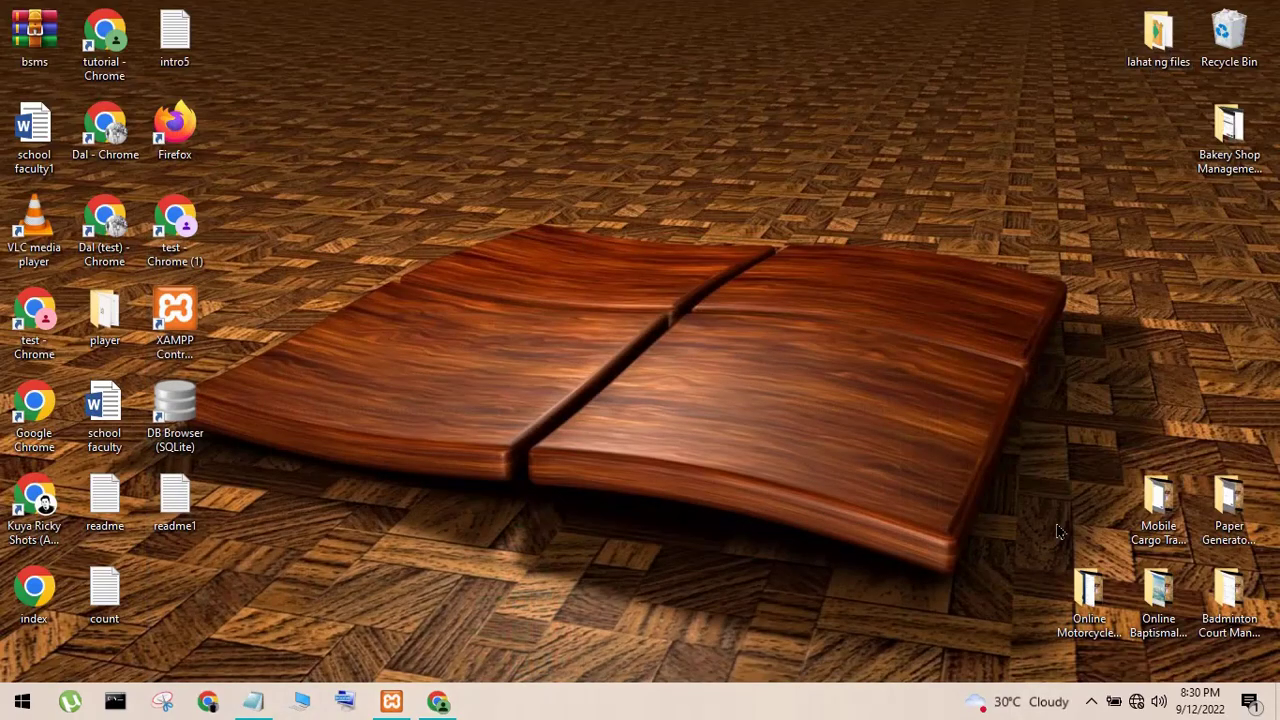
- Review the how-to-run notes' title line, then minimize the notes
click(256, 701)
click(245, 443)
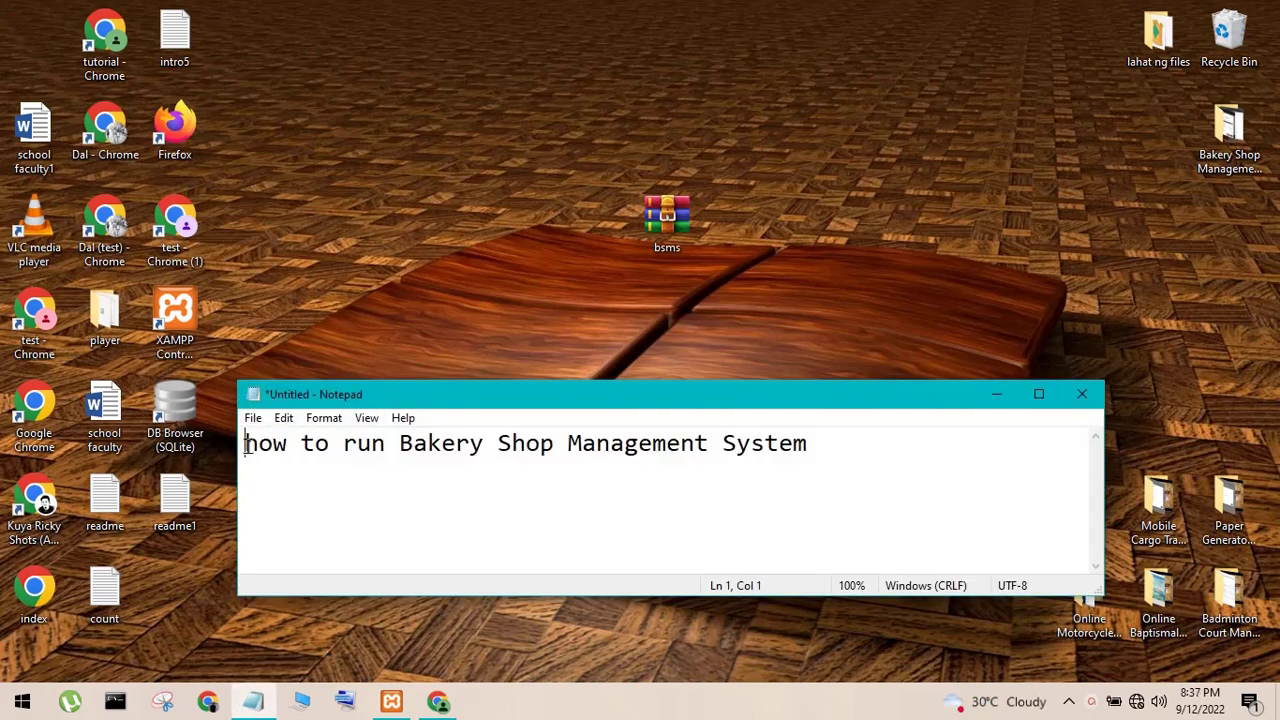
drag(245, 443, 816, 462)
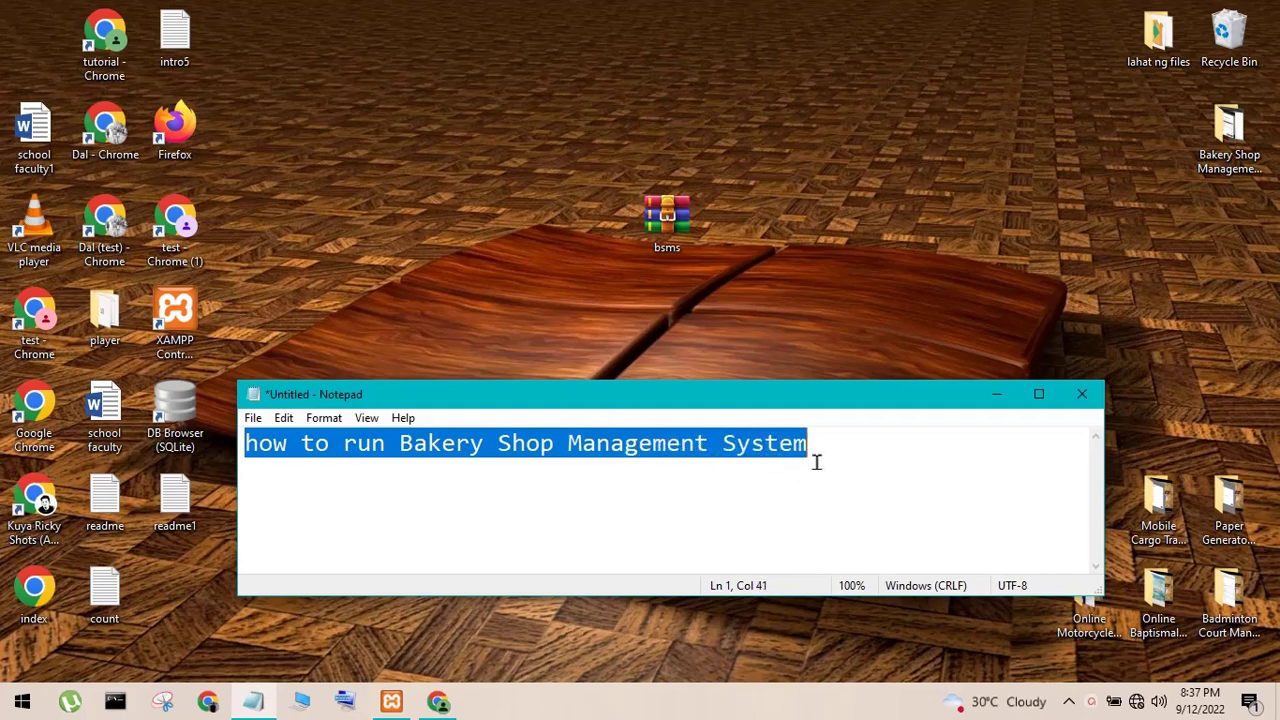
click(943, 460)
click(996, 394)
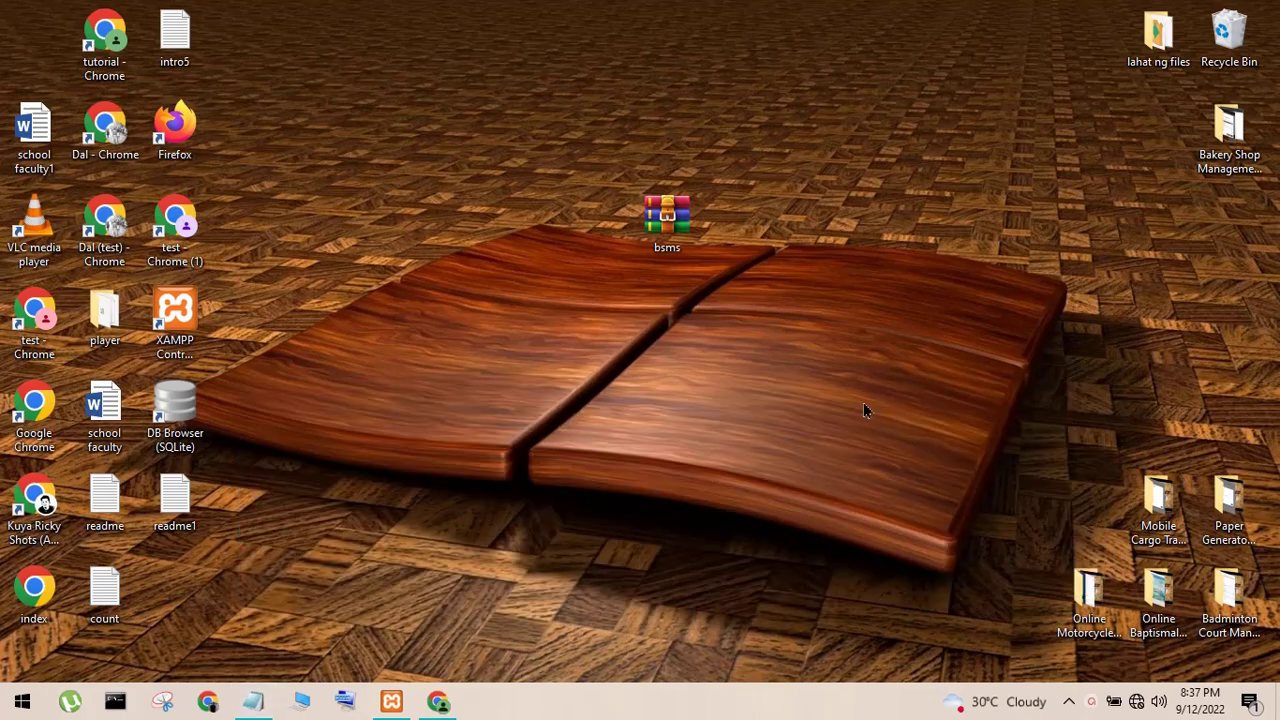
- Start Apache and MySQL in XAMPP Control Panel, then minimize it
click(393, 701)
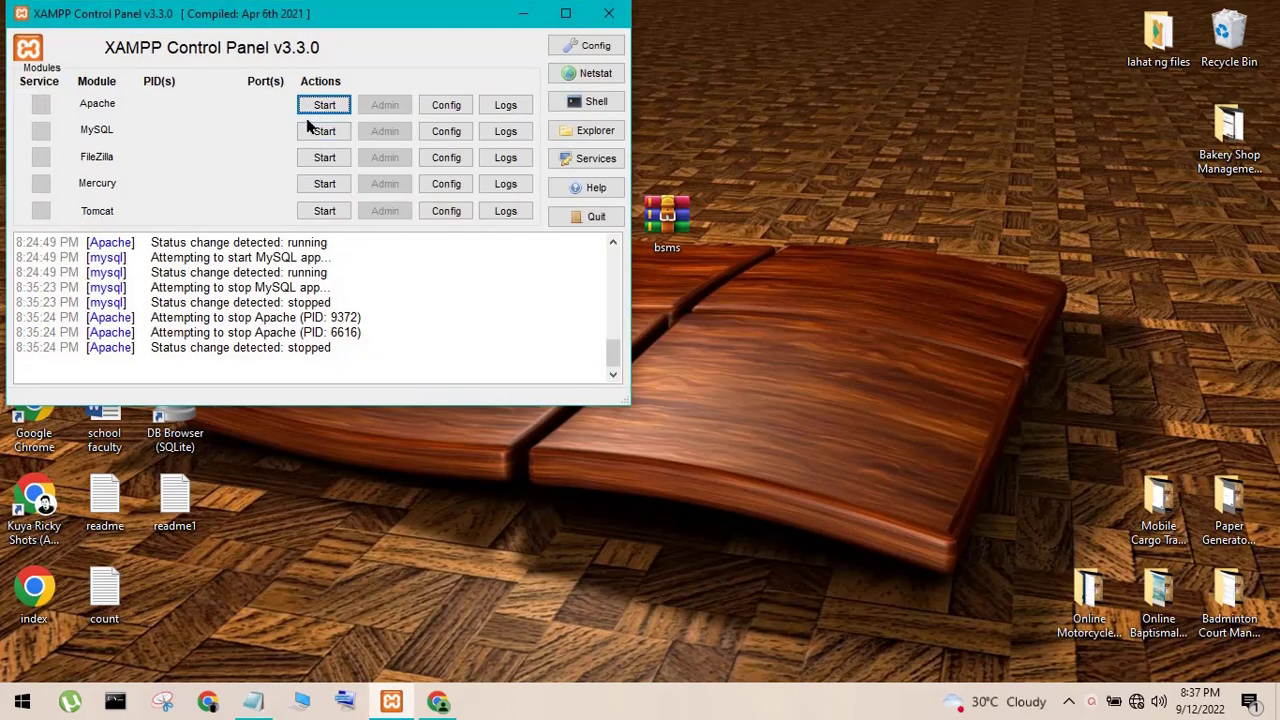
click(310, 108)
click(320, 131)
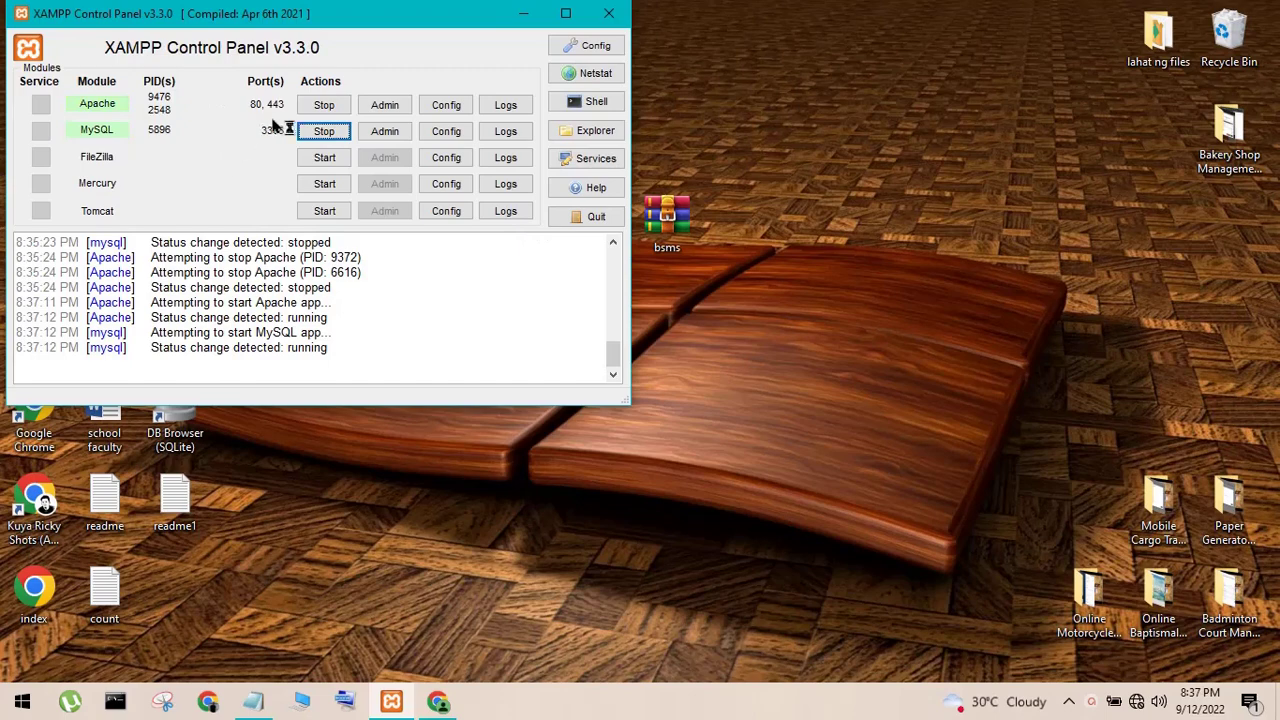
click(529, 13)
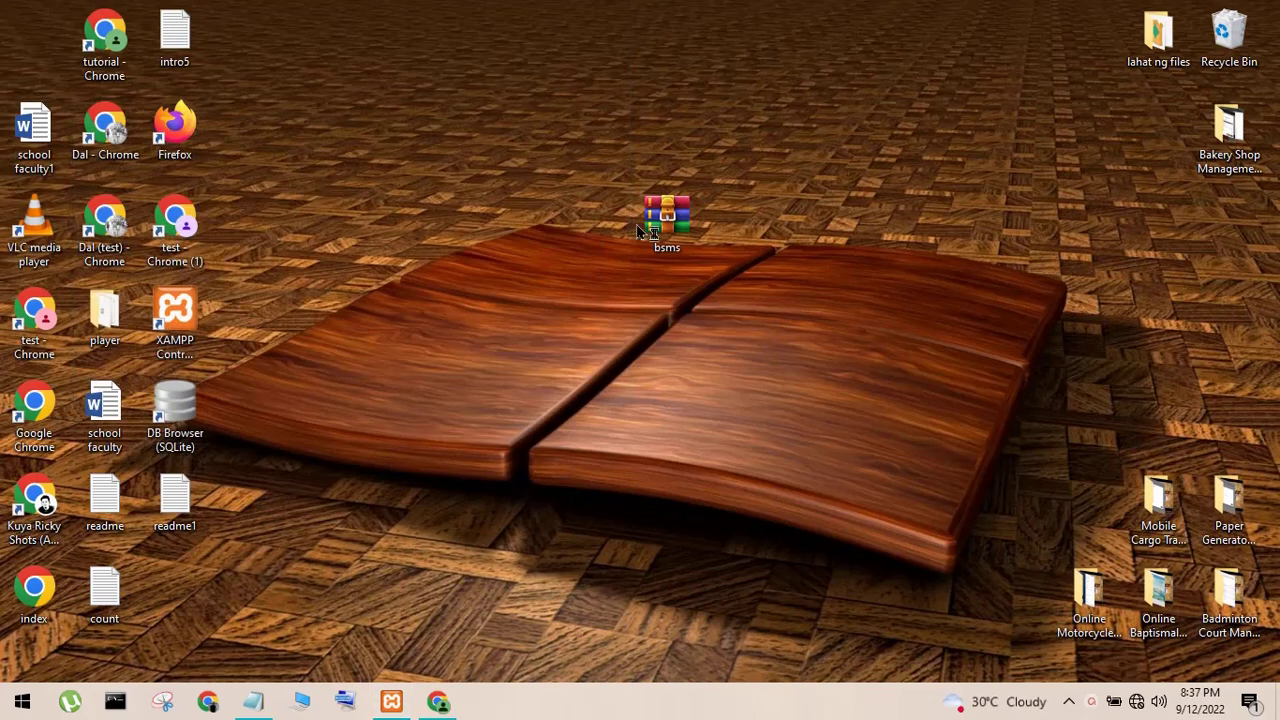
- Extract bsms.zip in place and move the new bsms folder to the desktop centre
click(673, 244)
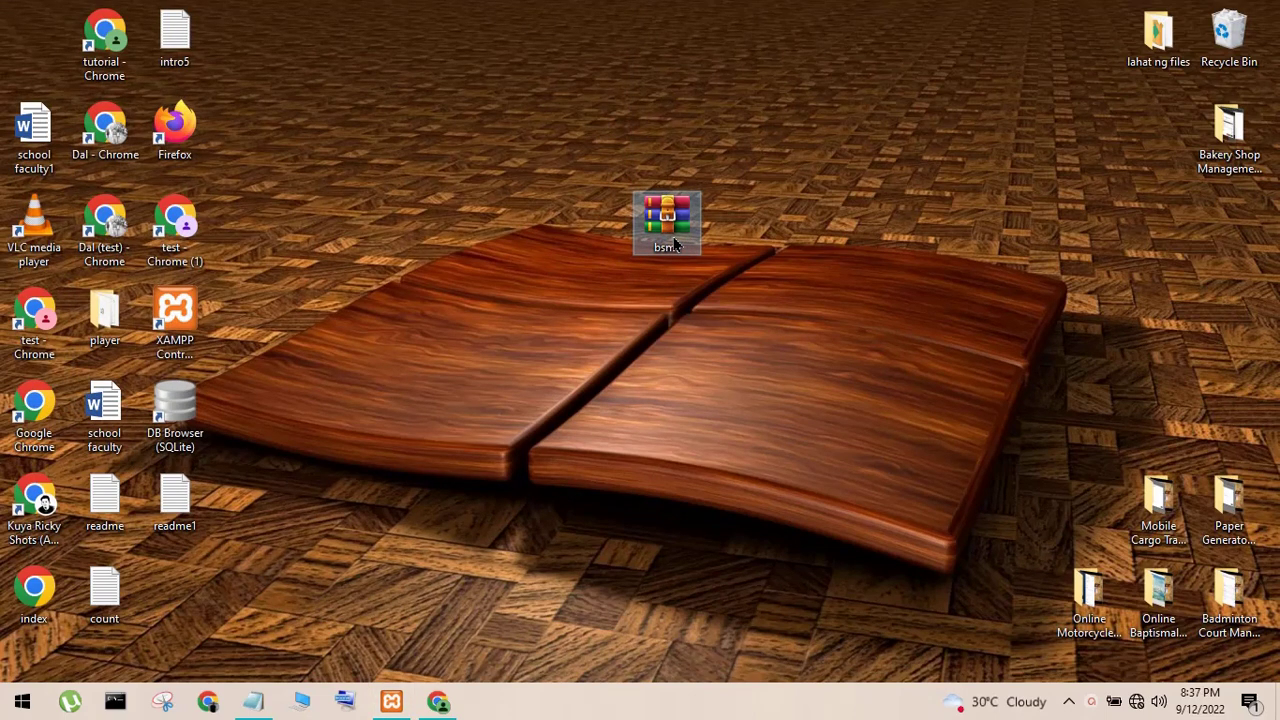
right_click(673, 244)
click(736, 342)
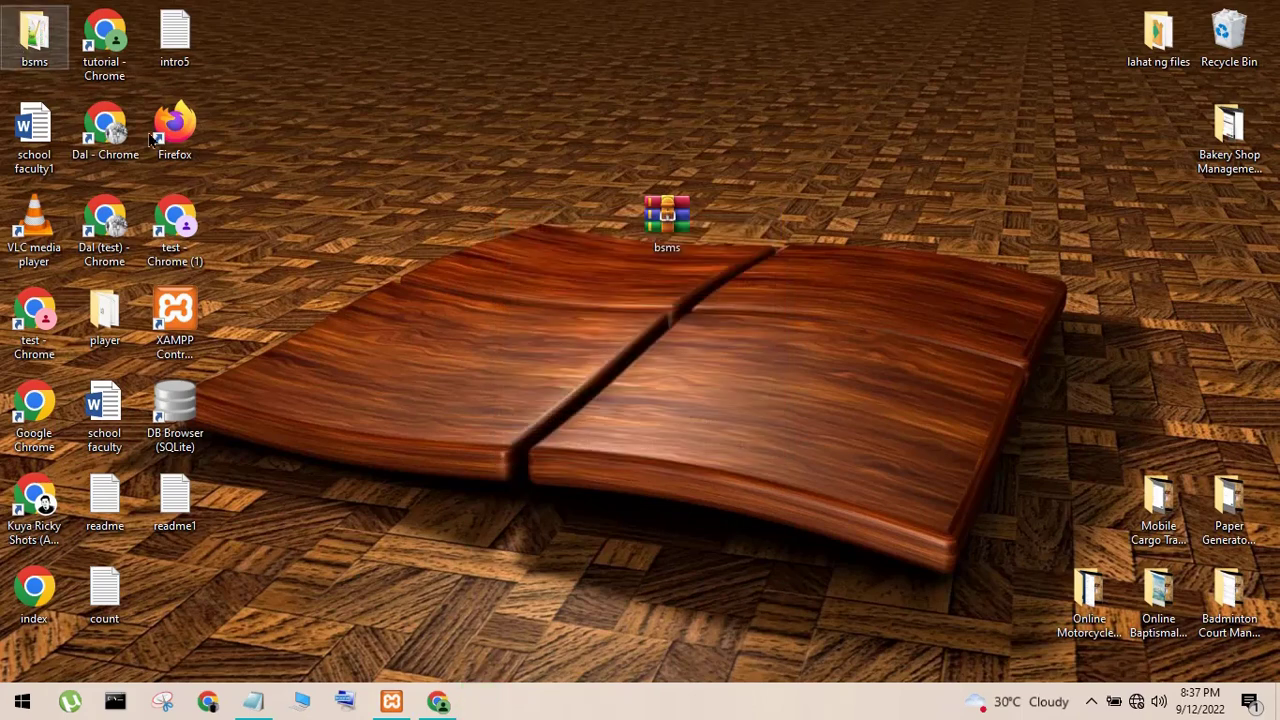
drag(34, 40, 558, 334)
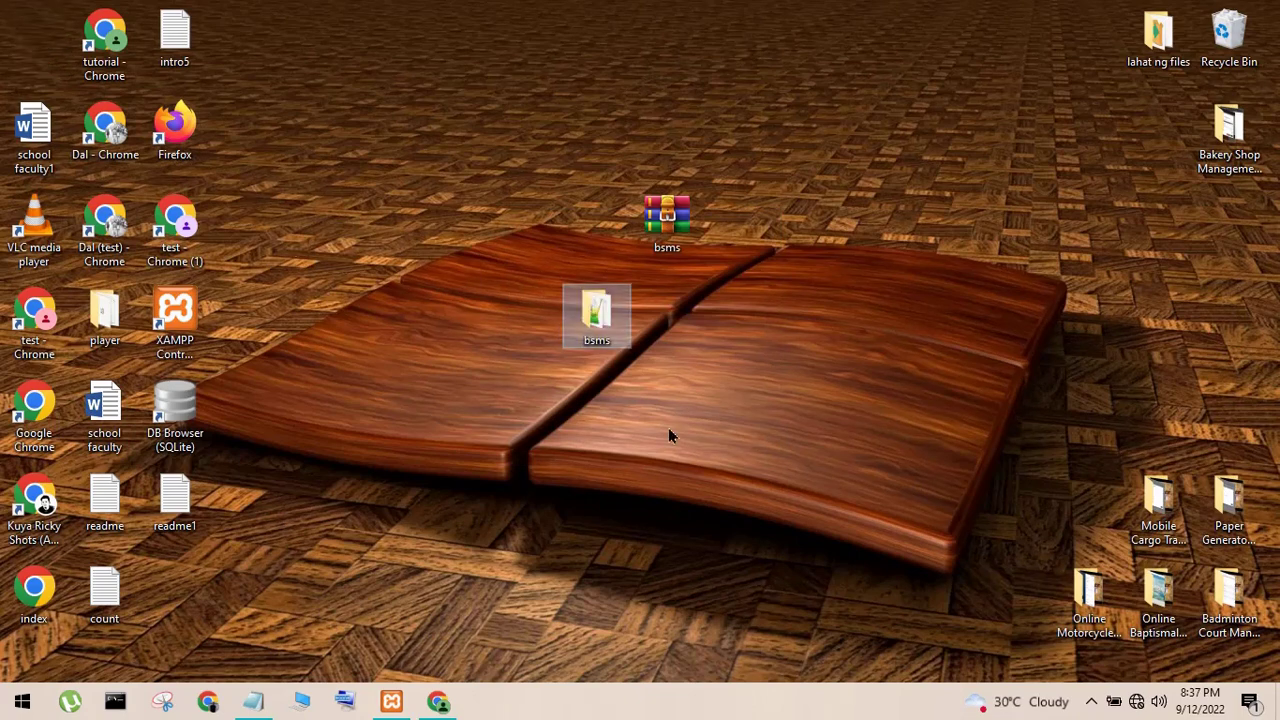
click(620, 338)
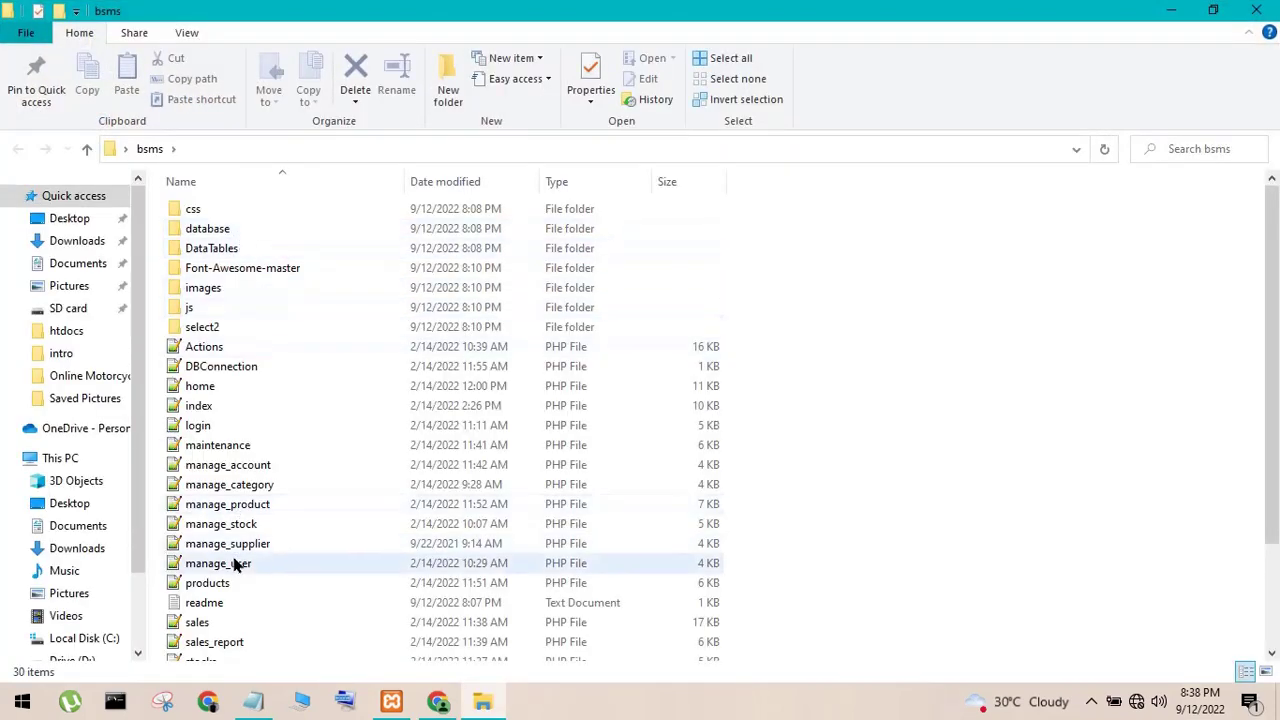
- Open readme.txt full screen and go over the download, extract and paste-into-htdocs steps
double_click(225, 603)
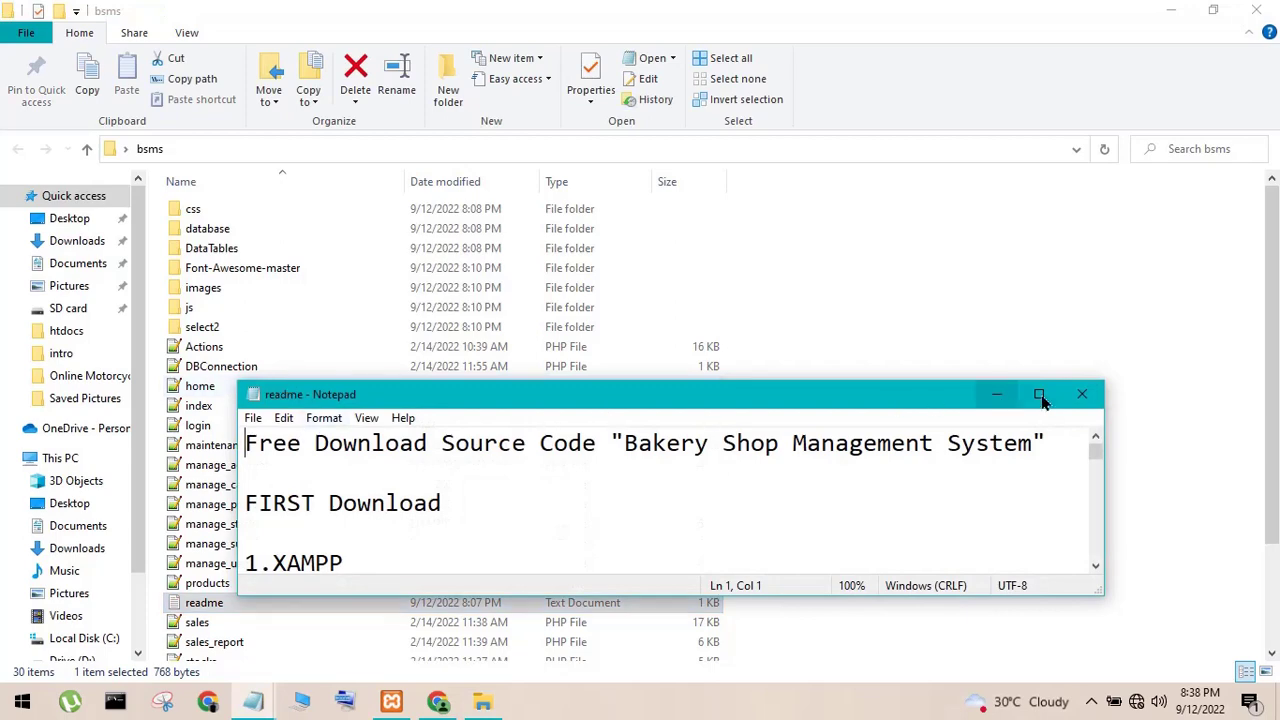
click(1040, 392)
drag(381, 60, 482, 84)
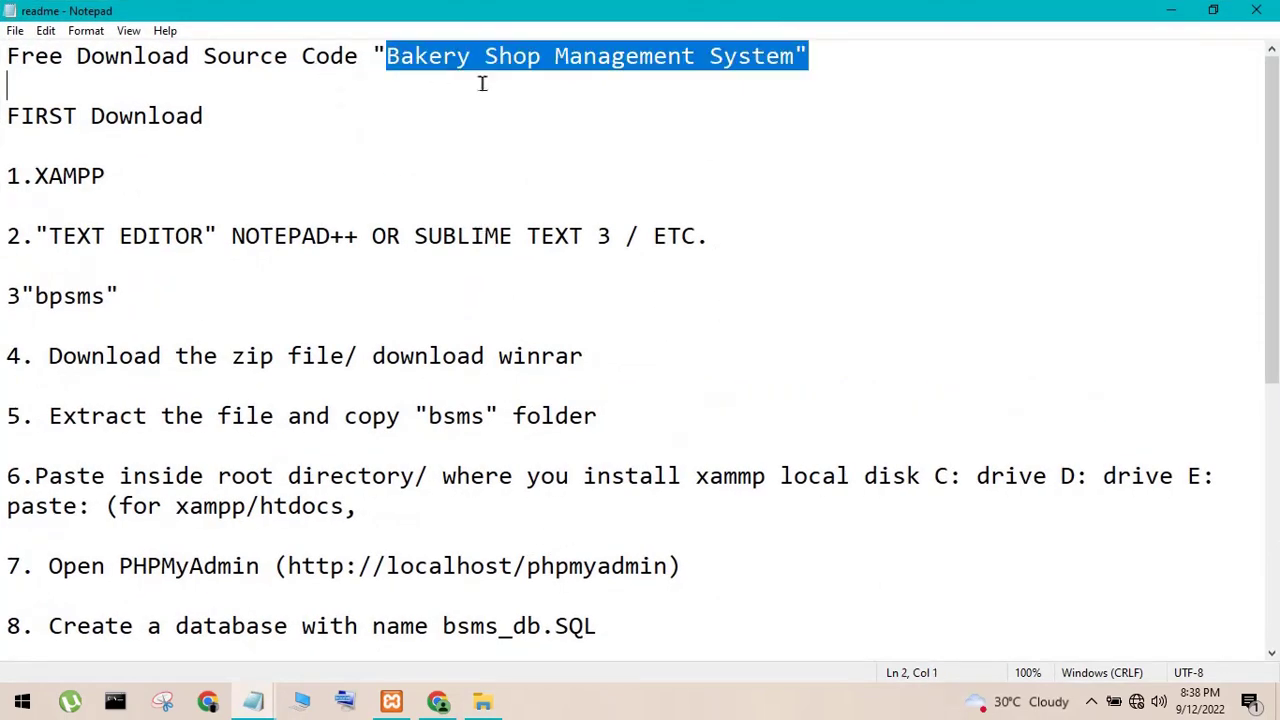
click(260, 236)
drag(36, 298, 91, 318)
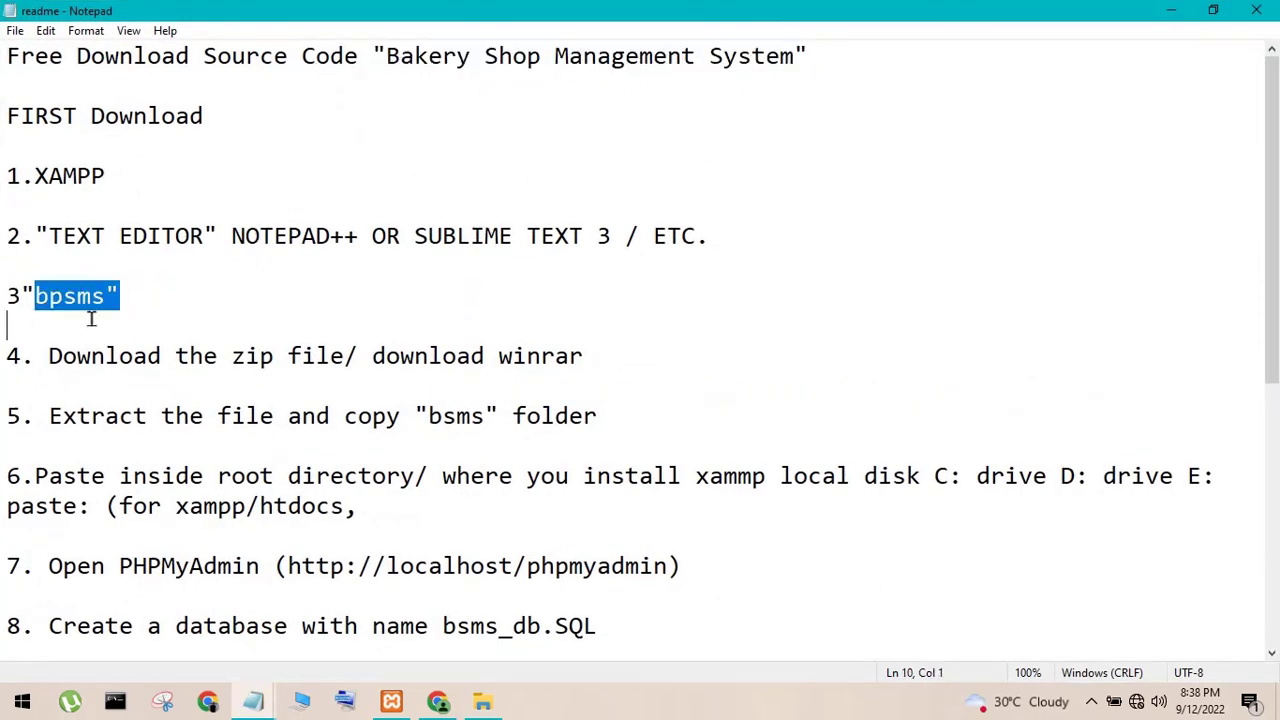
click(172, 292)
drag(49, 356, 419, 374)
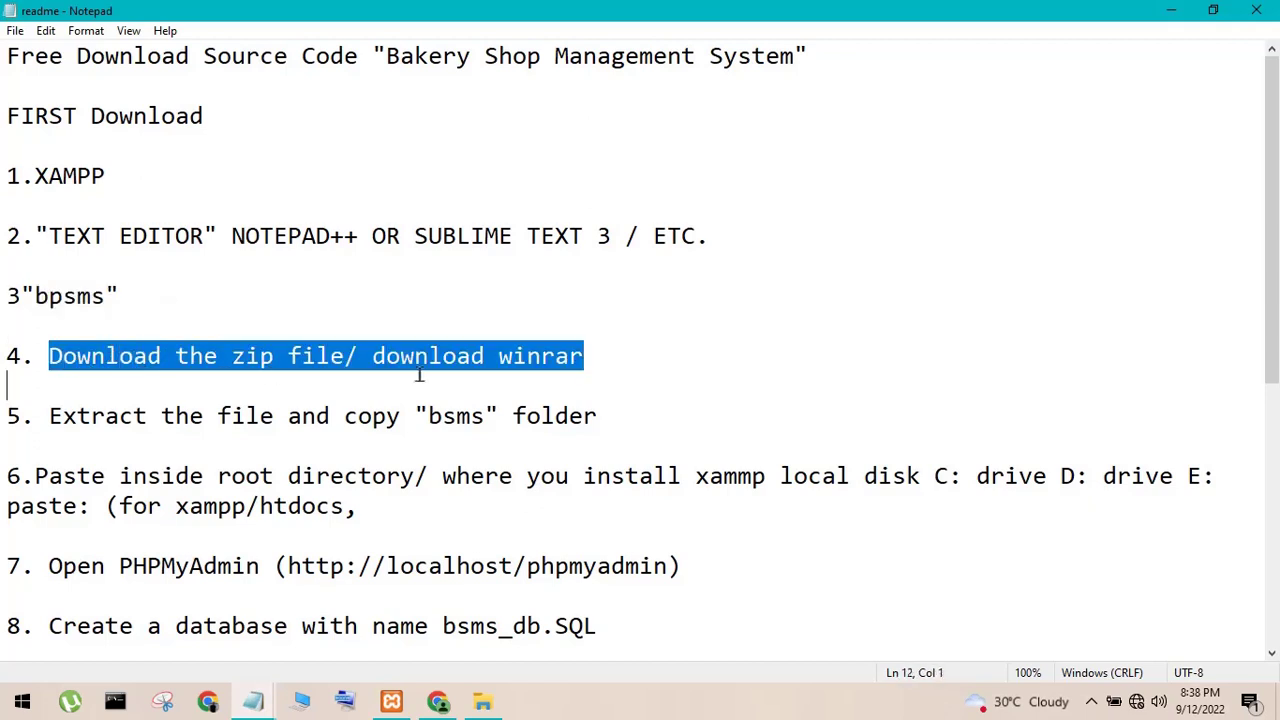
drag(49, 416, 470, 418)
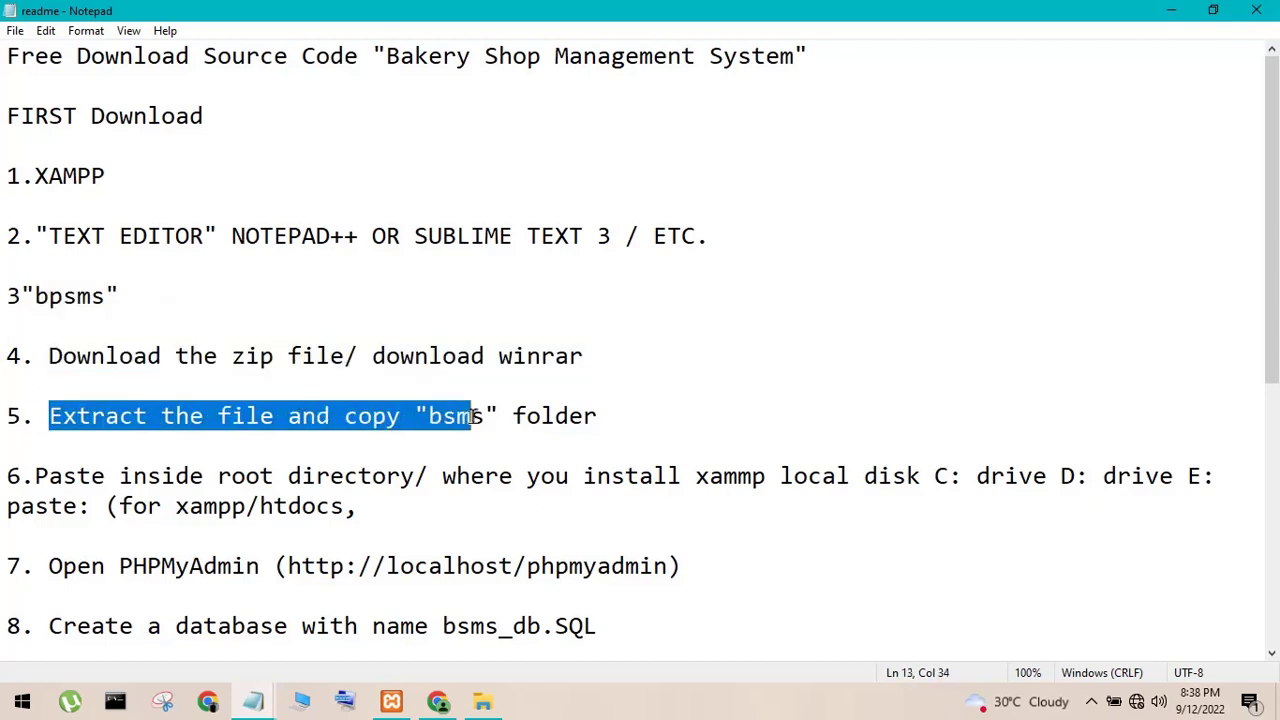
double_click(473, 418)
click(460, 418)
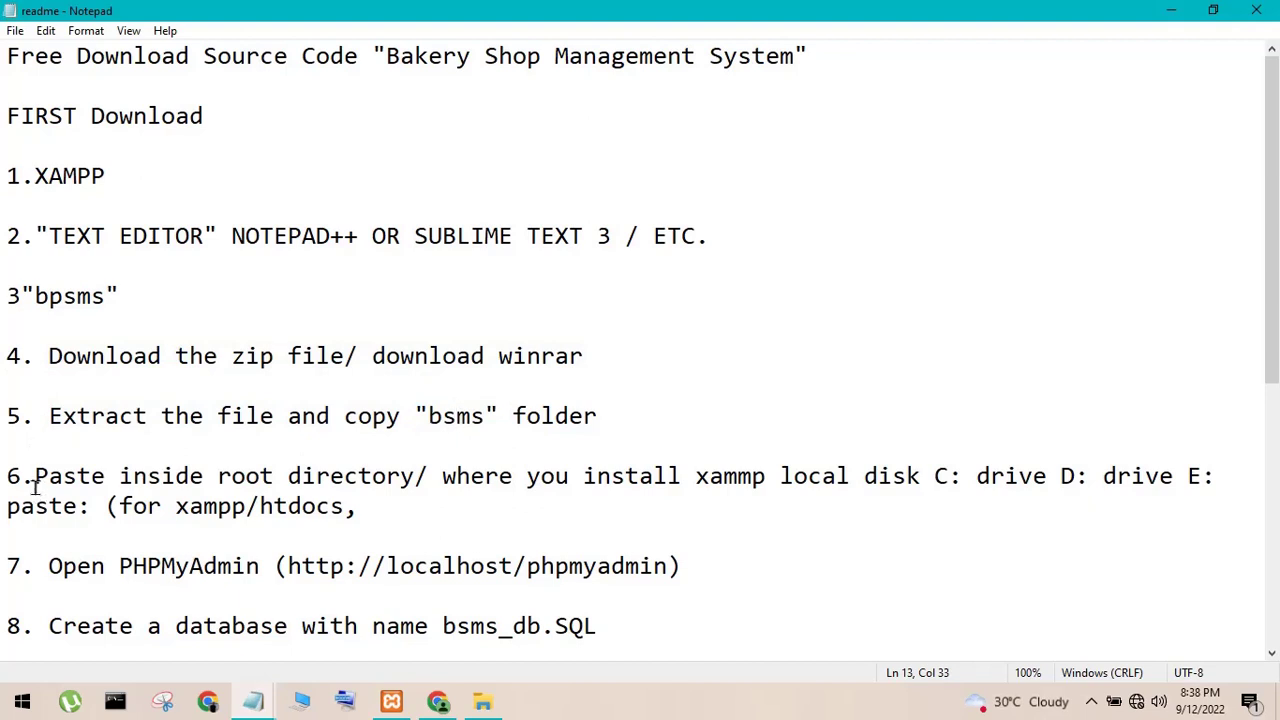
drag(35, 480, 318, 508)
- Go over the phpMyAdmin steps: create the database, import bsms_db.sql, run the script
scroll(271, 420, down, 5)
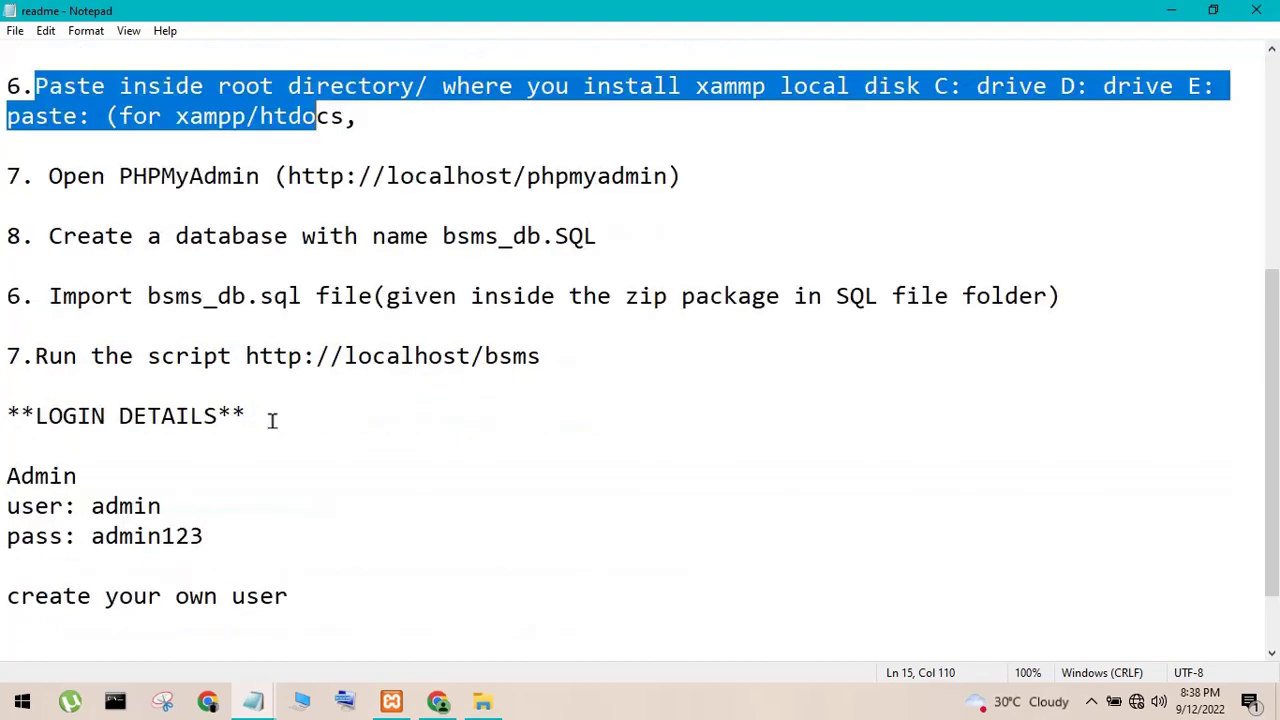
drag(62, 176, 631, 208)
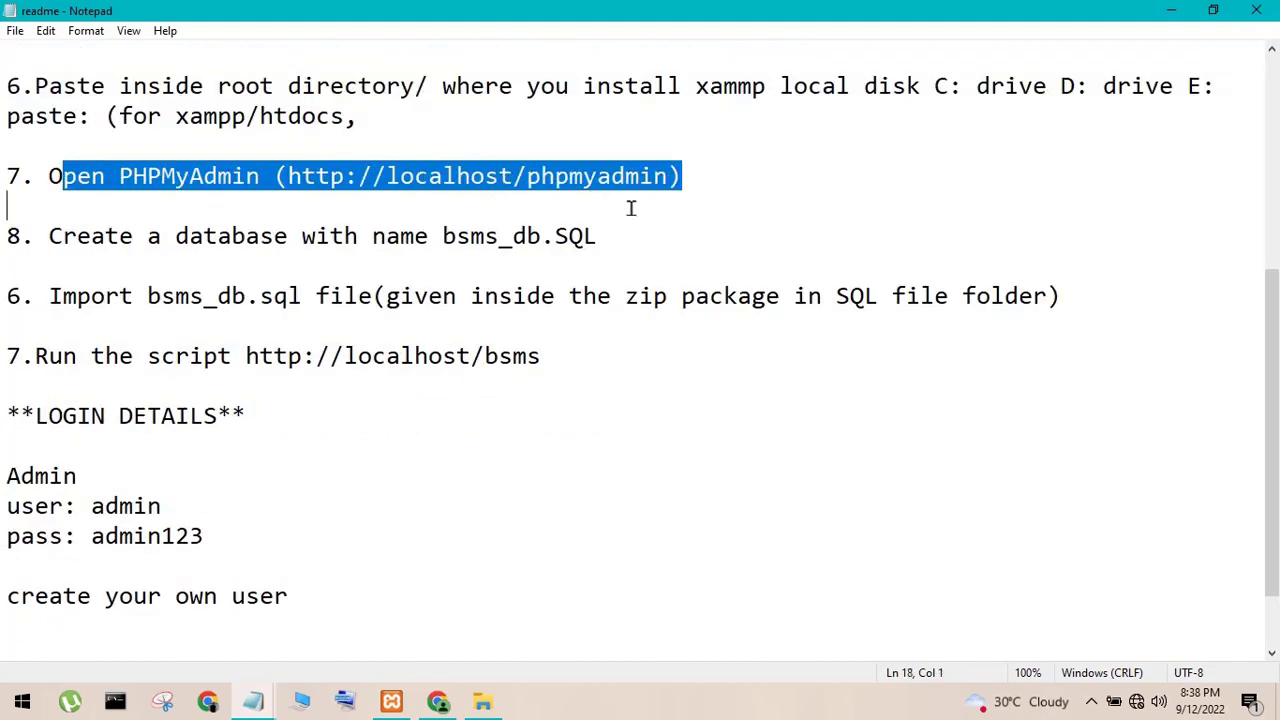
drag(55, 247, 432, 267)
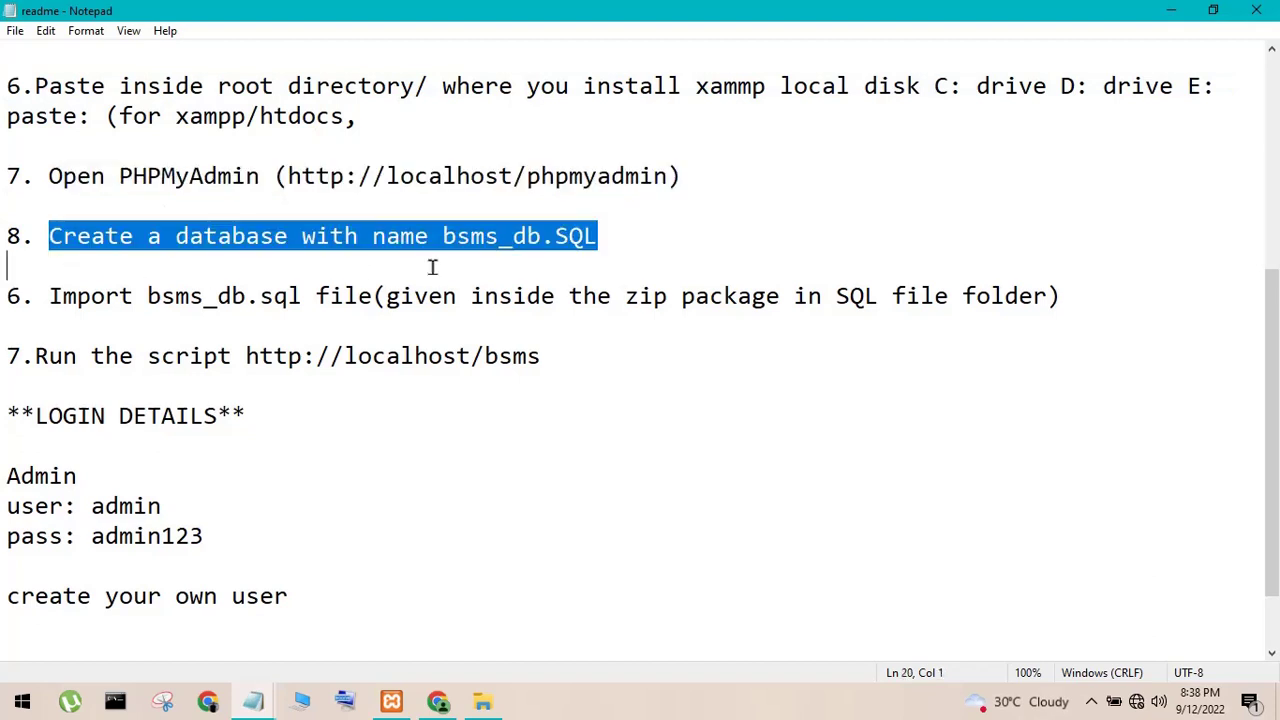
click(493, 240)
drag(50, 305, 853, 324)
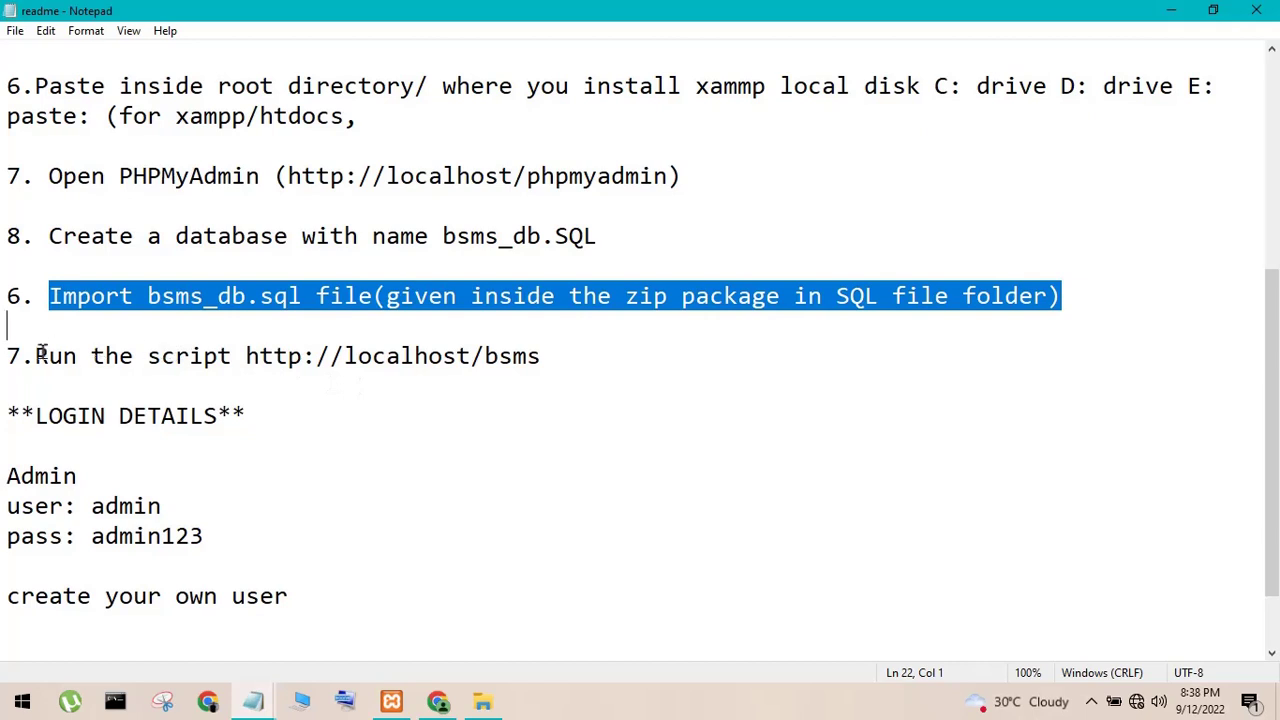
drag(41, 354, 533, 350)
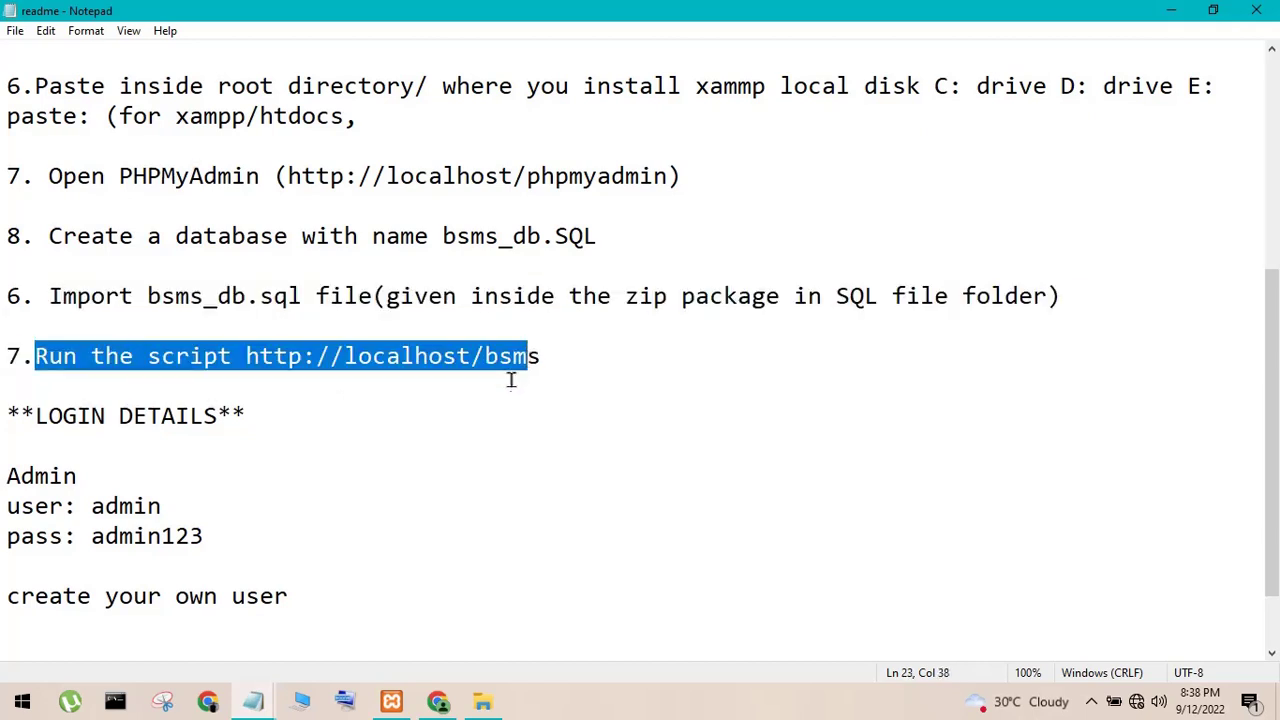
- Review the admin login details and the readme's closing lines, then close Notepad
double_click(124, 508)
click(134, 536)
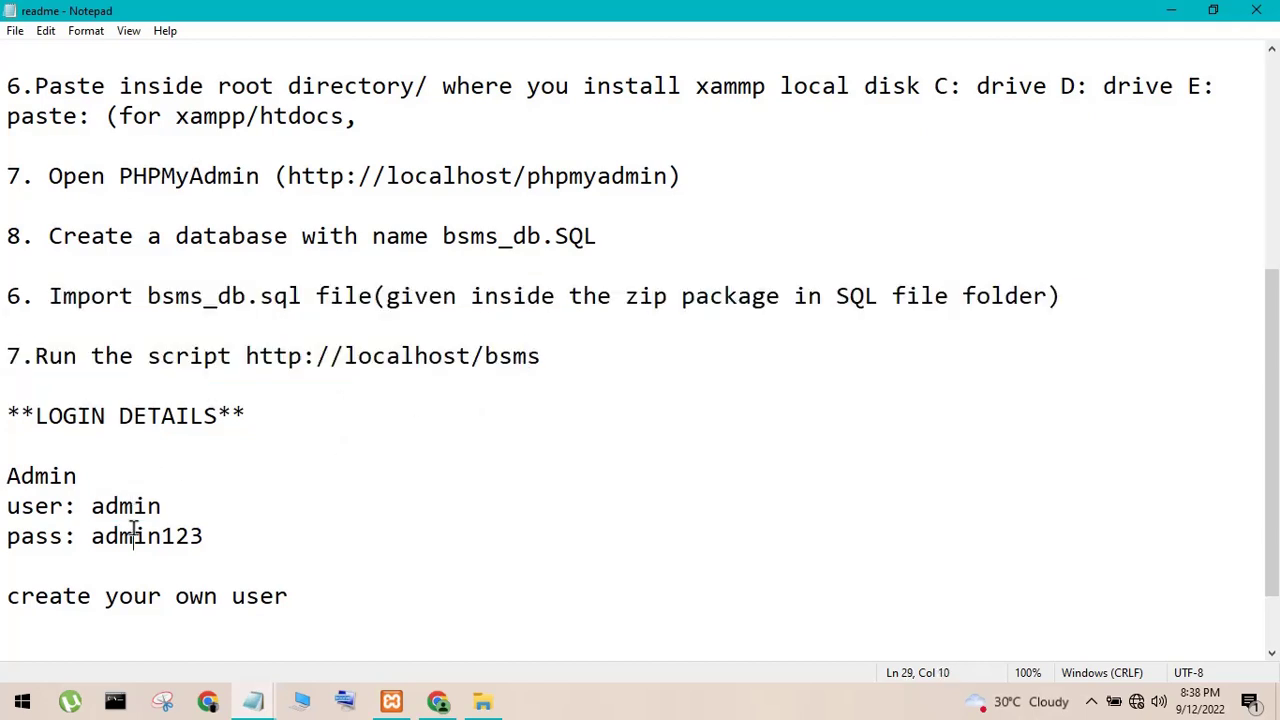
scroll(283, 540, down, 1)
drag(8, 506, 287, 500)
click(289, 503)
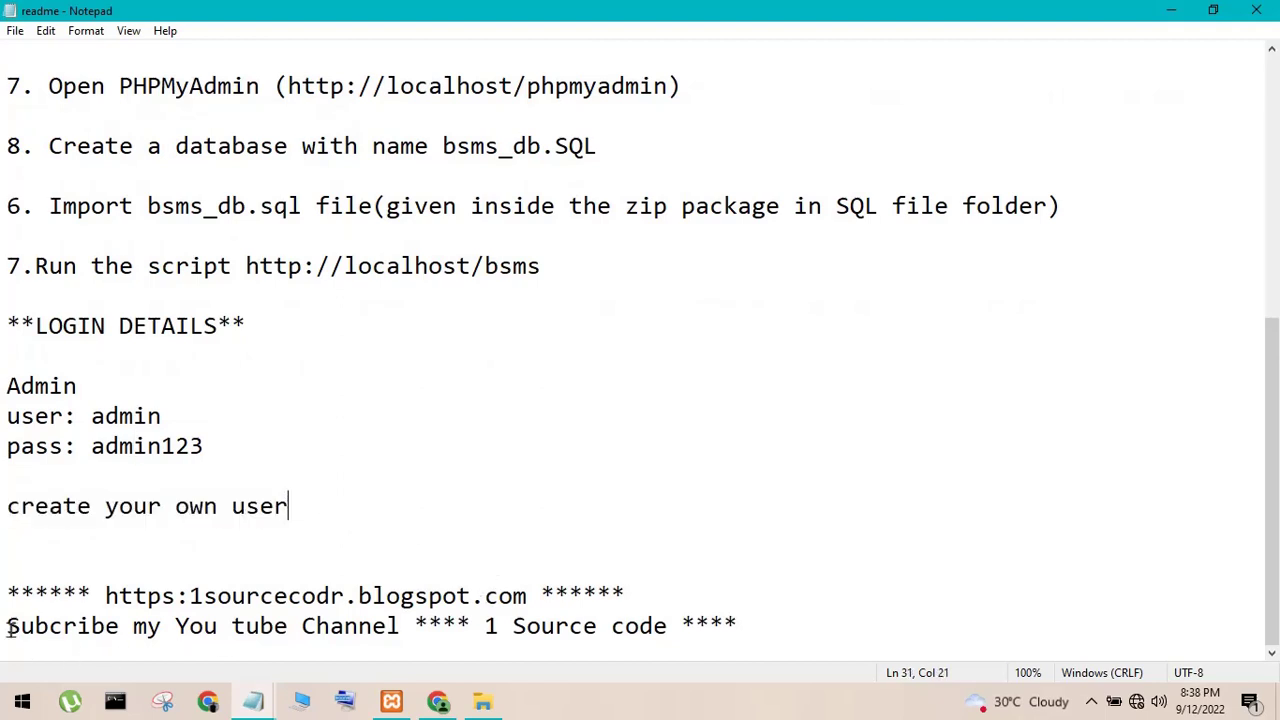
drag(12, 626, 789, 631)
click(789, 631)
click(1264, 12)
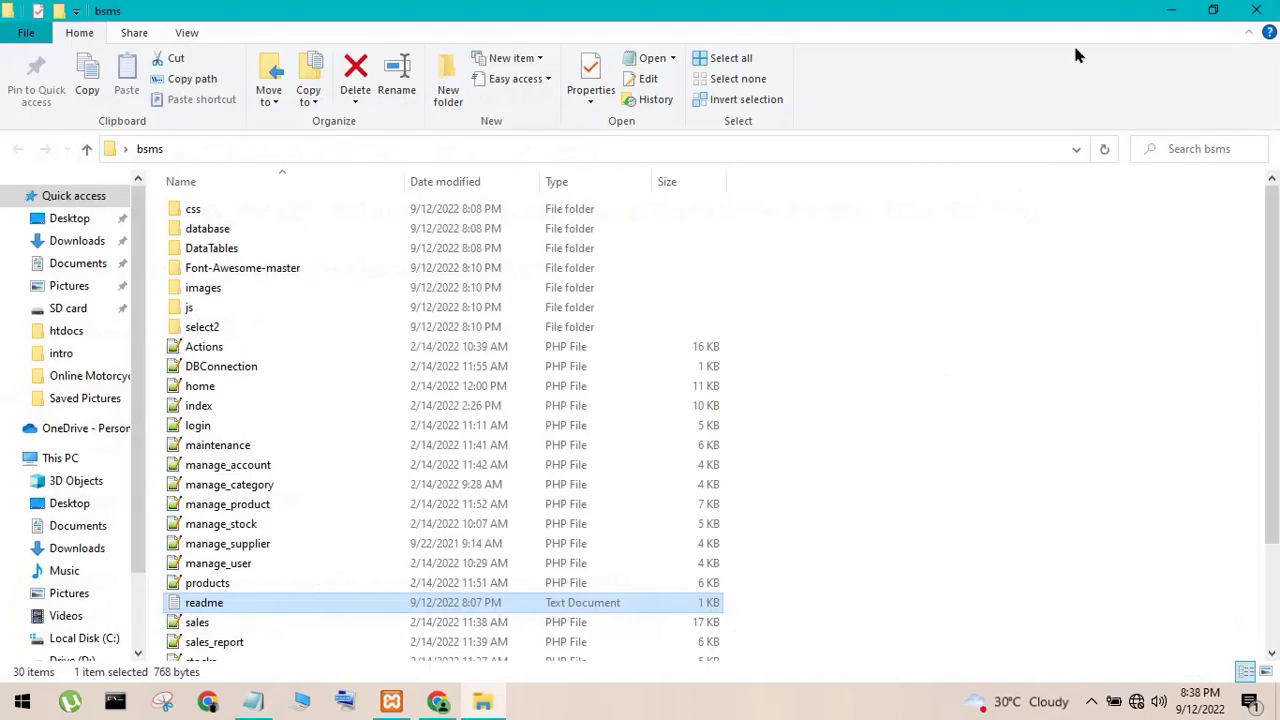
- Close the bsms folder, open Chrome to a new tab, and cut Notepad's old caption
click(1256, 12)
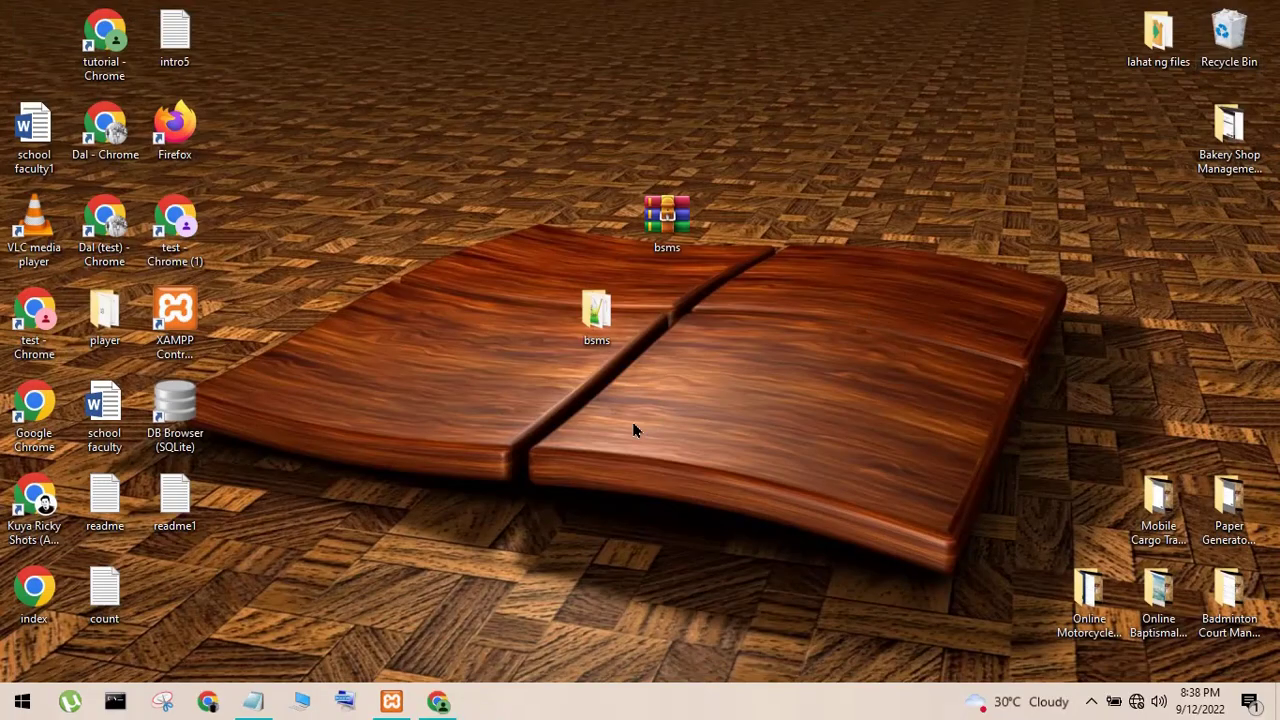
click(436, 703)
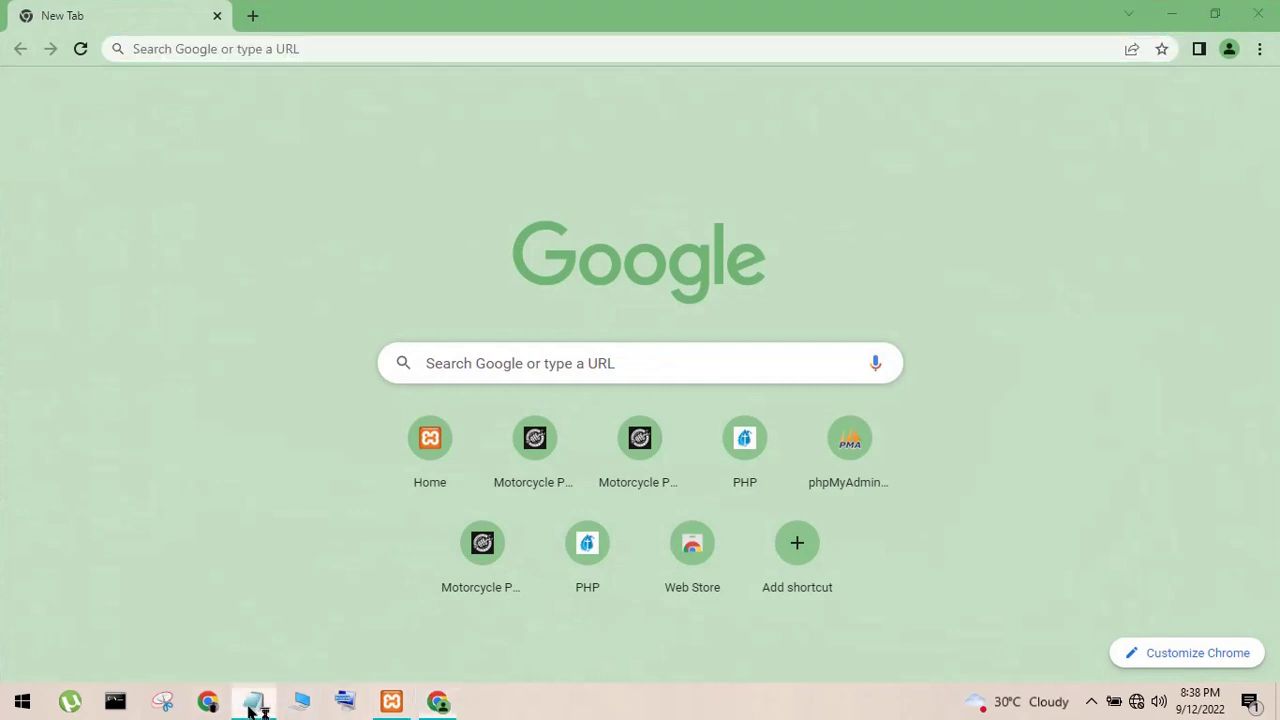
click(253, 702)
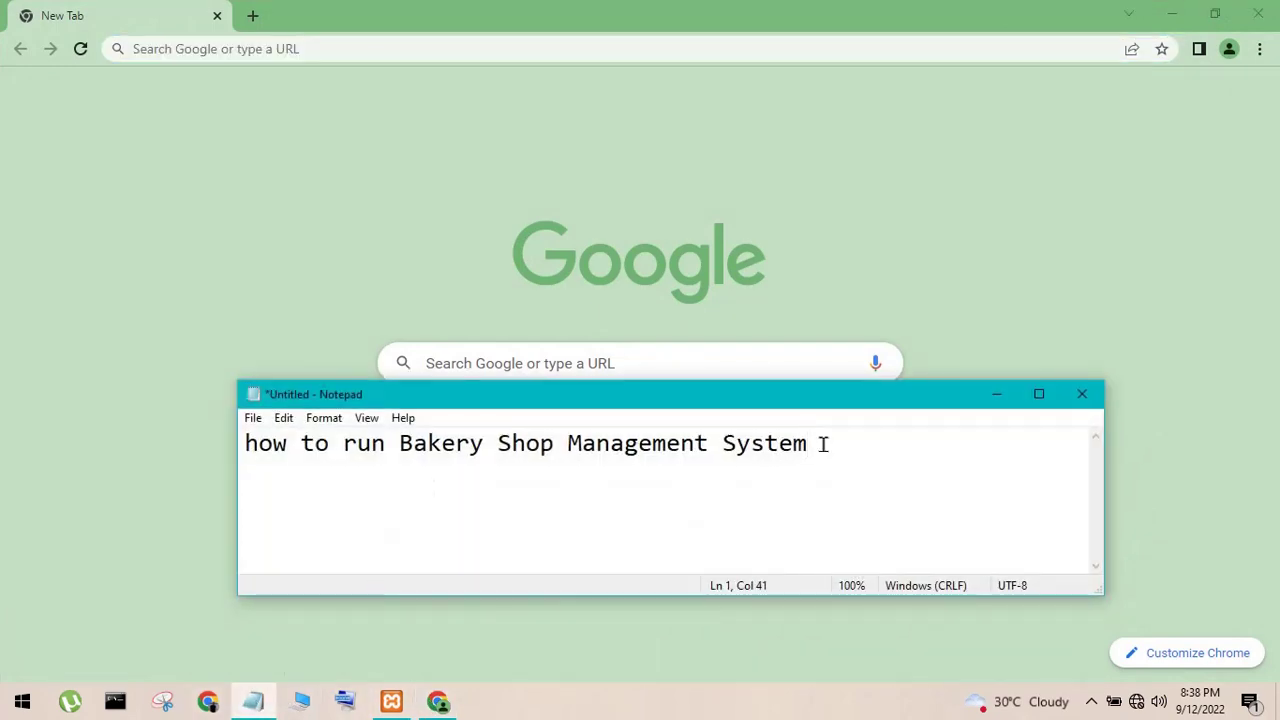
drag(822, 443, 356, 443)
click(738, 443)
key(End)
key(shift+Home)
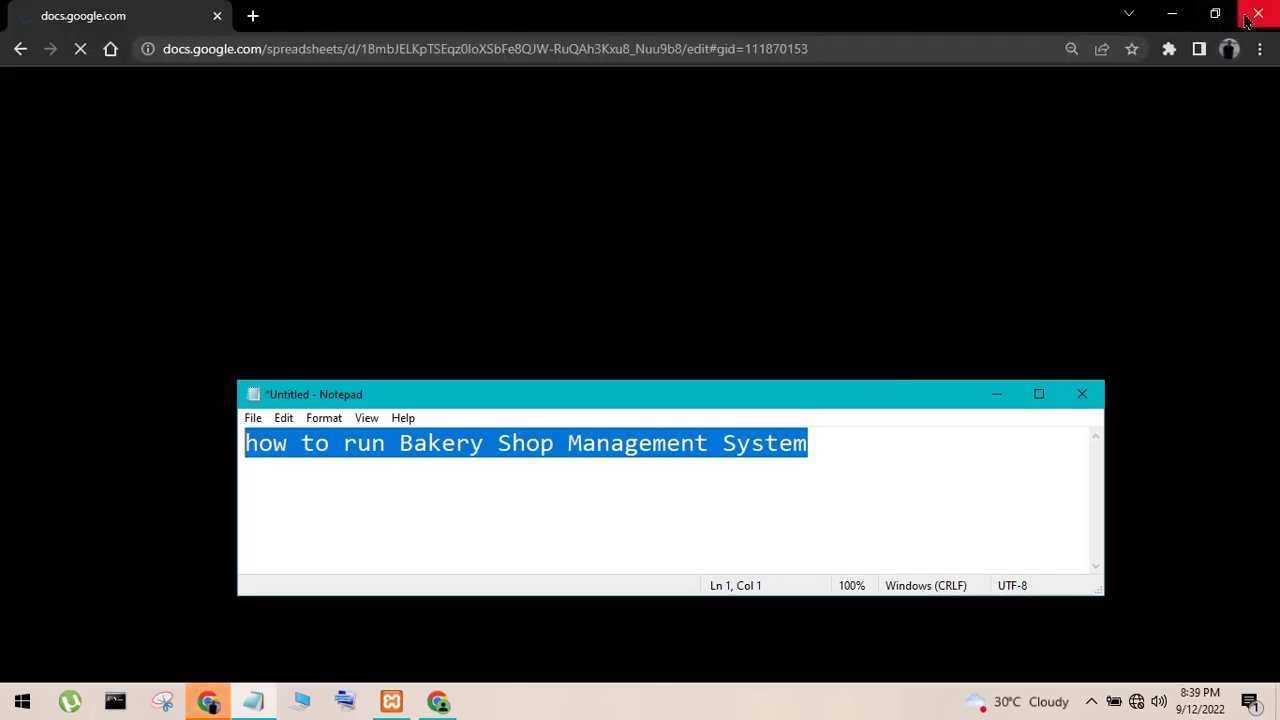
click(1257, 12)
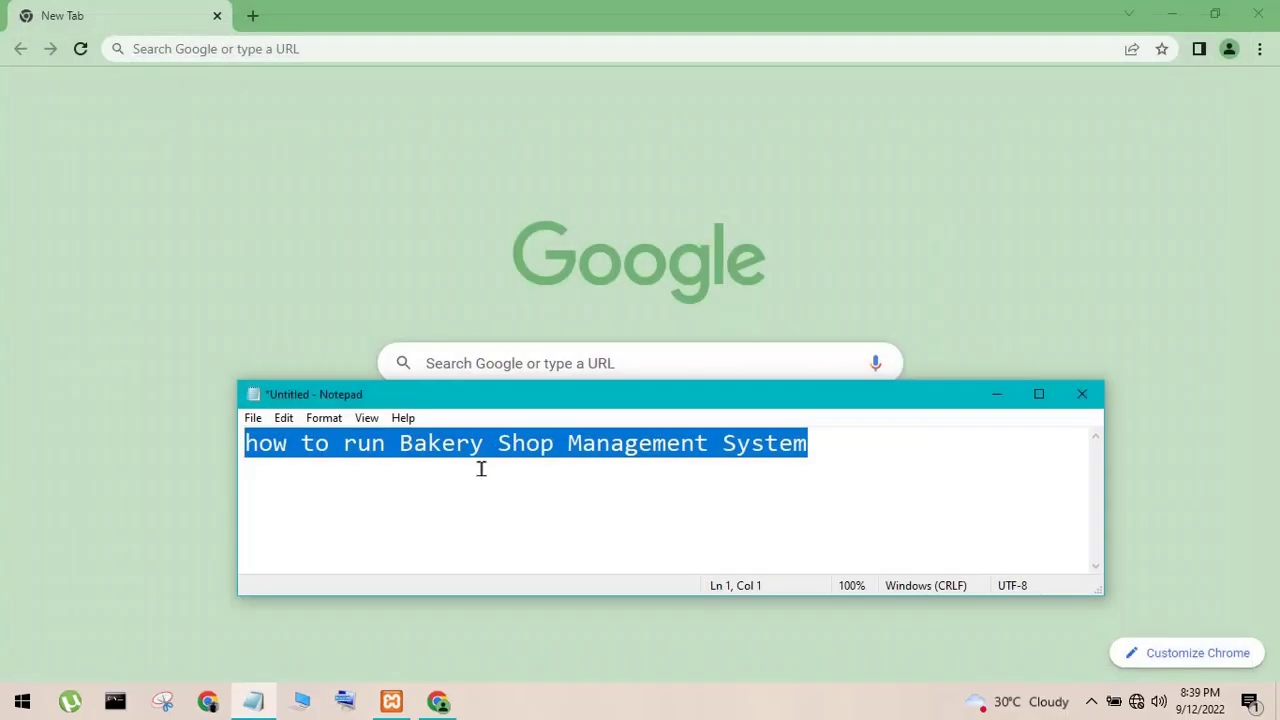
key(ctrl+x)
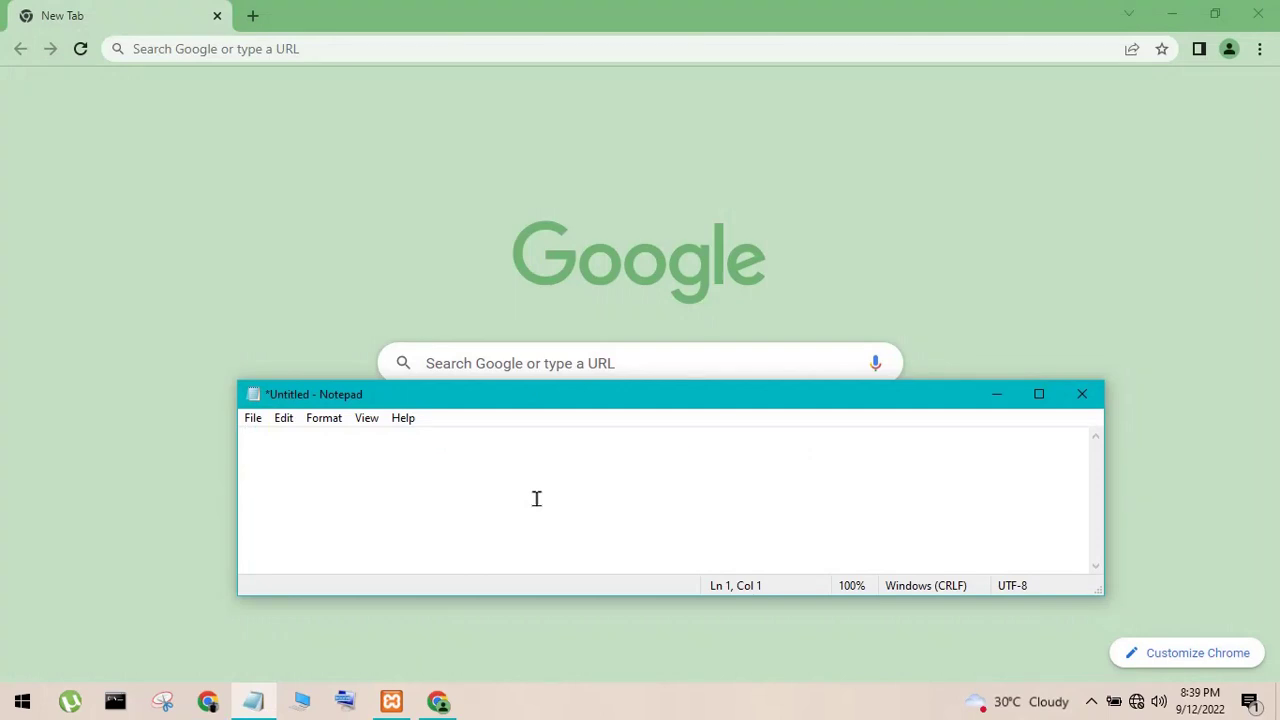
- Write 'type localhost/phpmyadmin any browser' in the note, then clear all its text
text(type localhg)
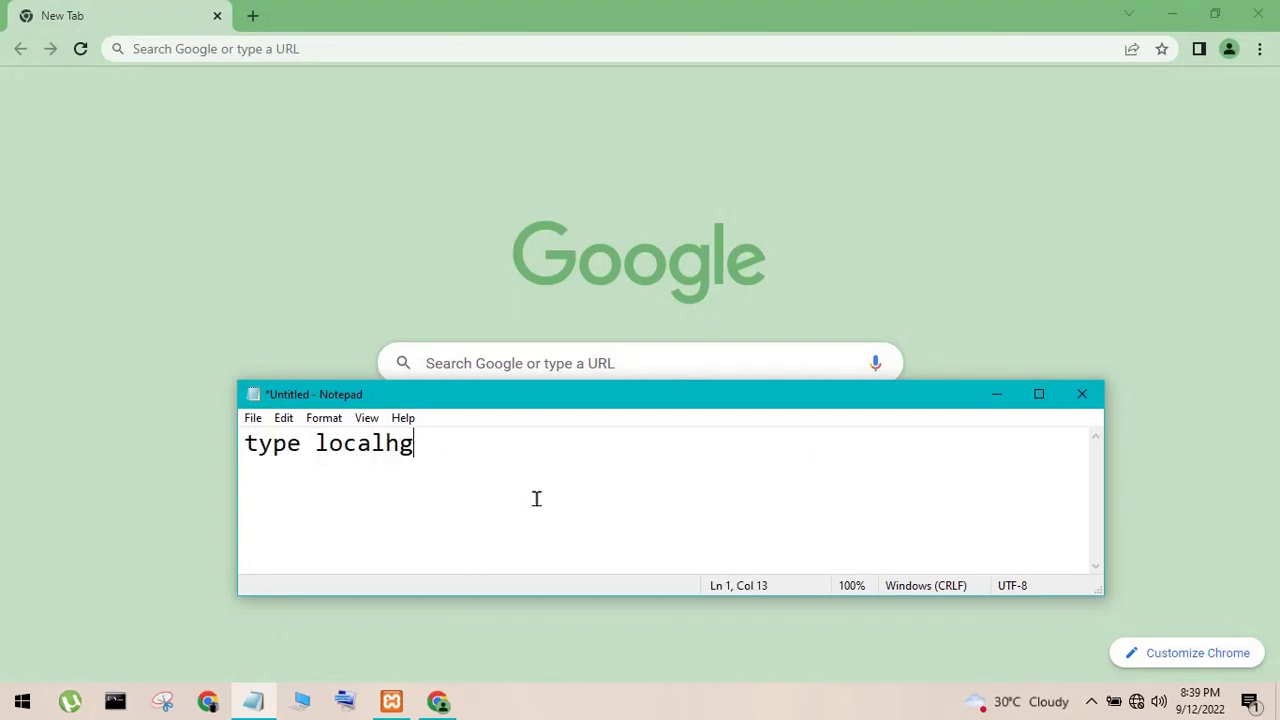
key(BackSpace)
key(BackSpace)
text(host p)
key(BackSpace)
key(BackSpace)
text(/phpmyadmi)
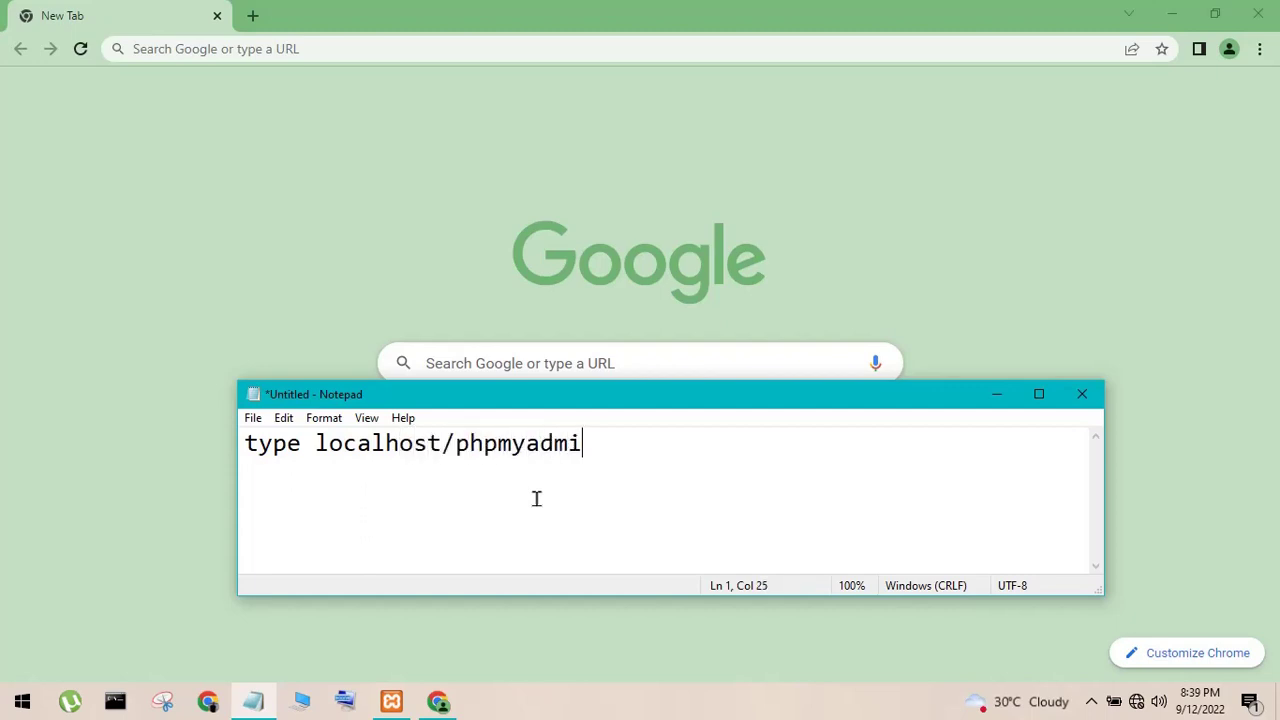
text(n any br)
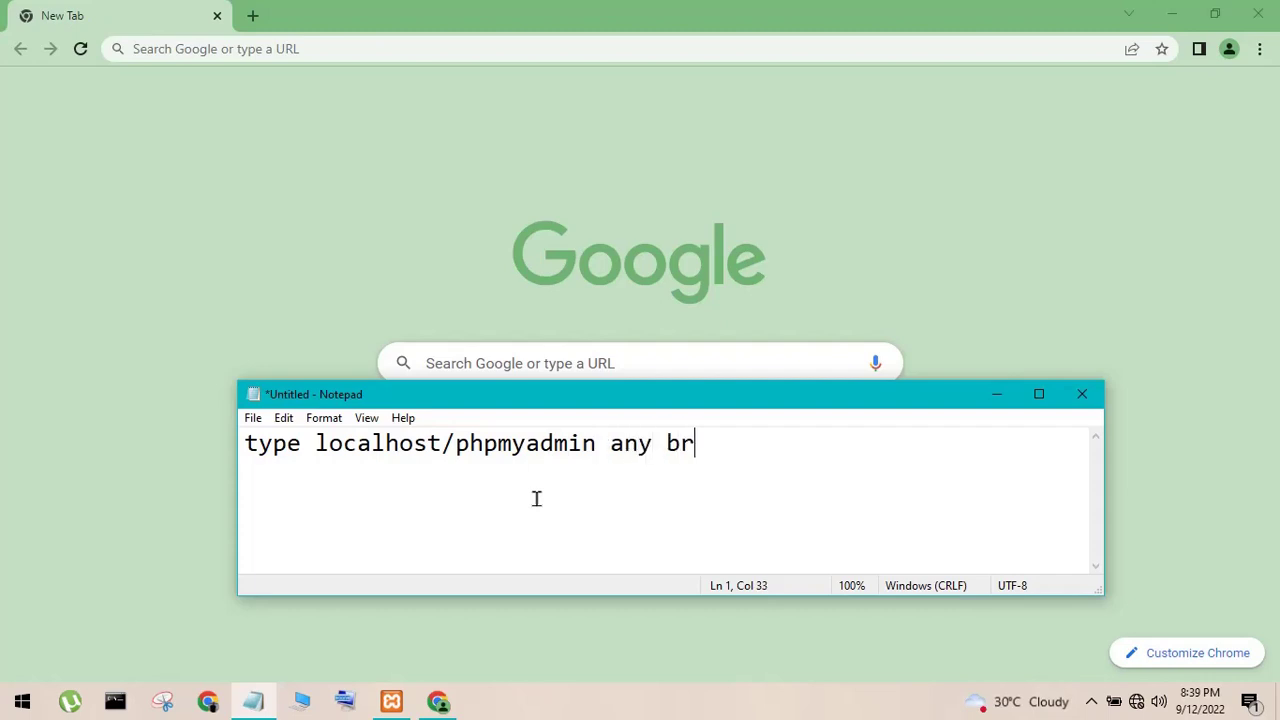
text(owser)
key(ctrl+a)
key(BackSpace)
- Load localhost/phpmyadmin in Chrome and open the New database page
click(360, 46)
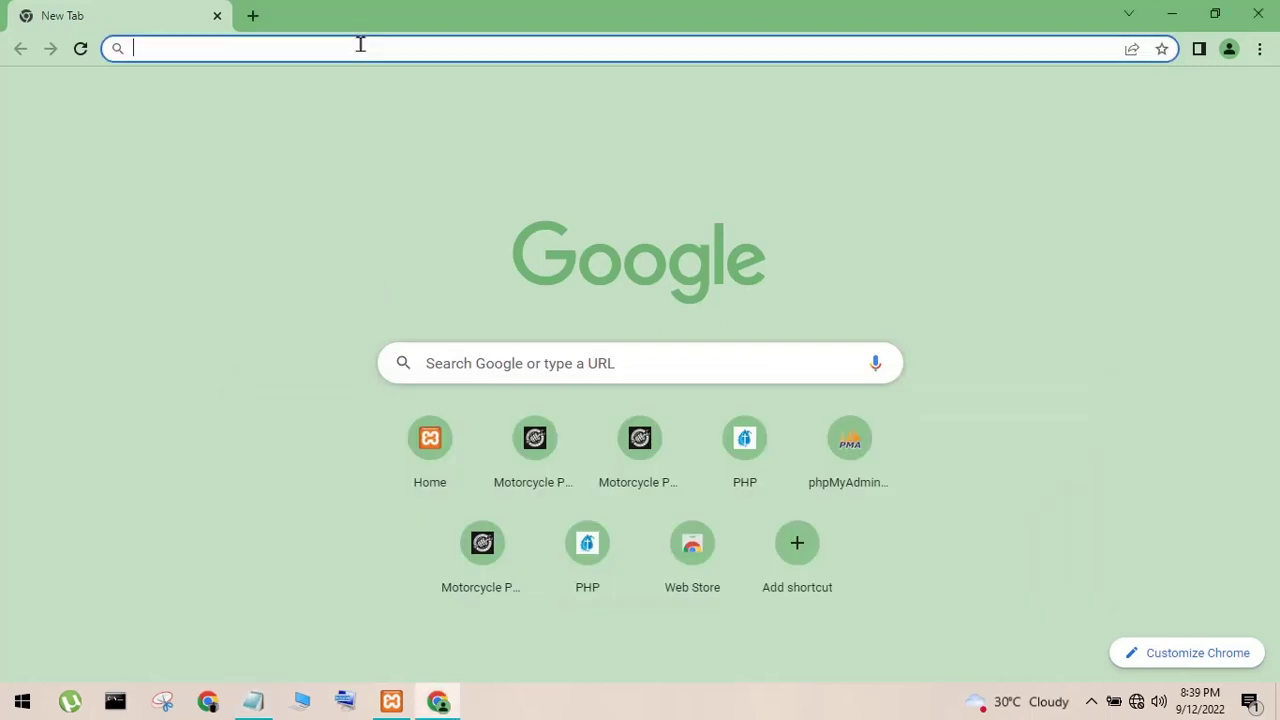
text(localhost)
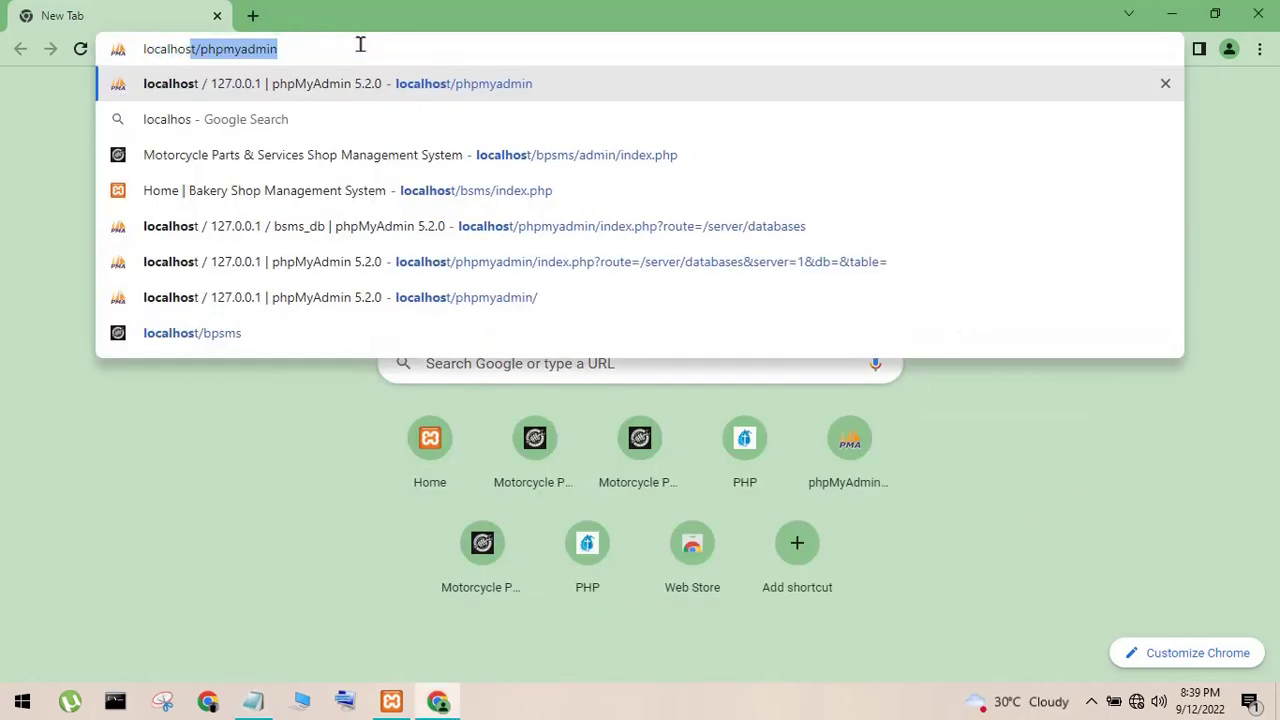
text(/ph)
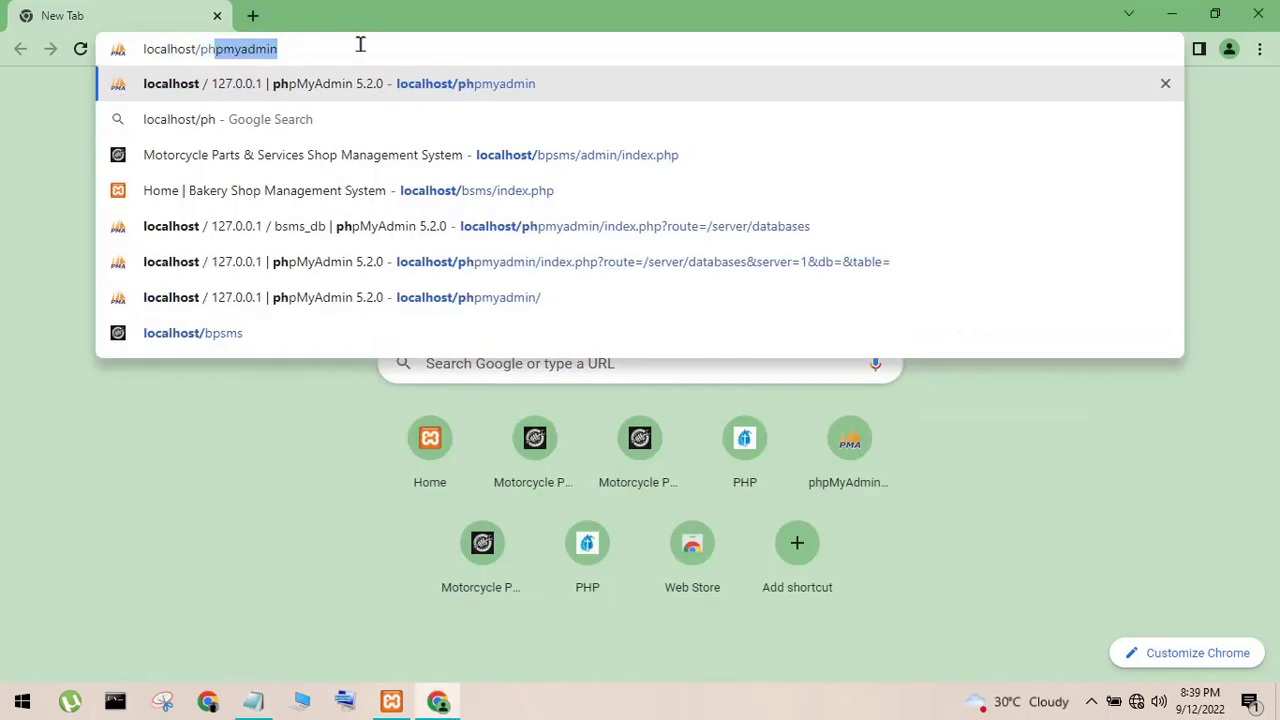
text(pmyadmin)
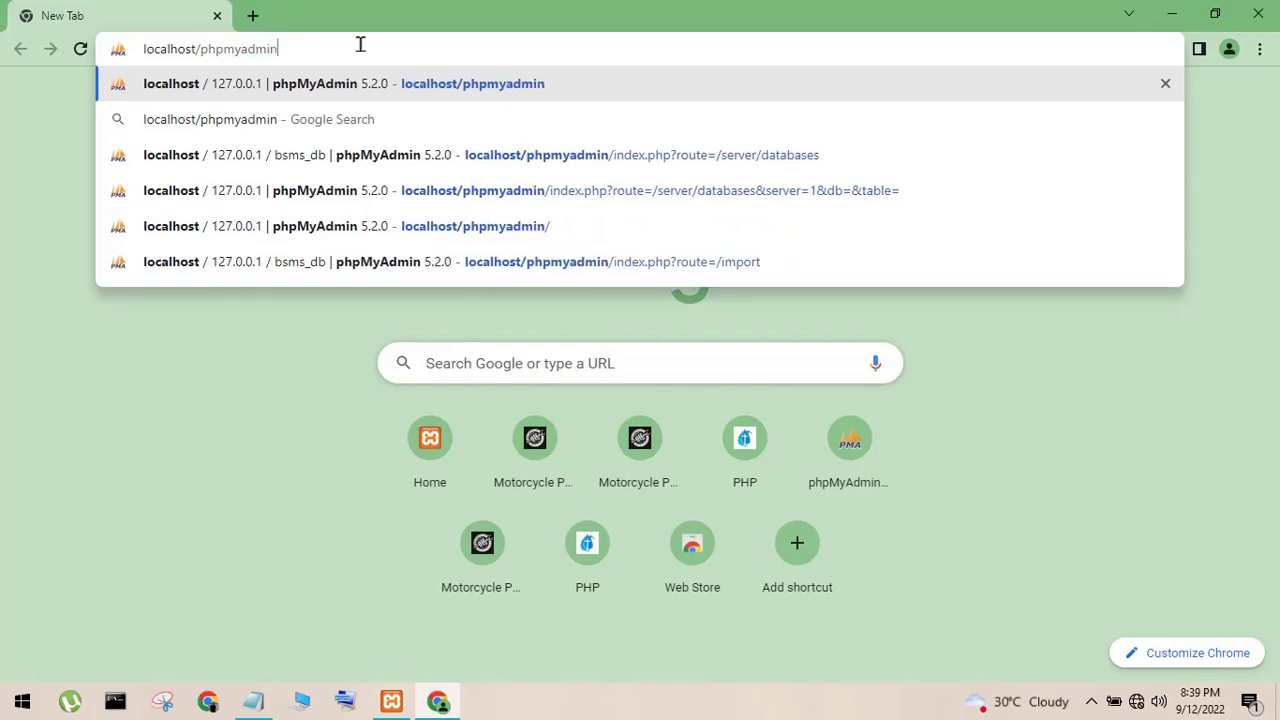
key(Return)
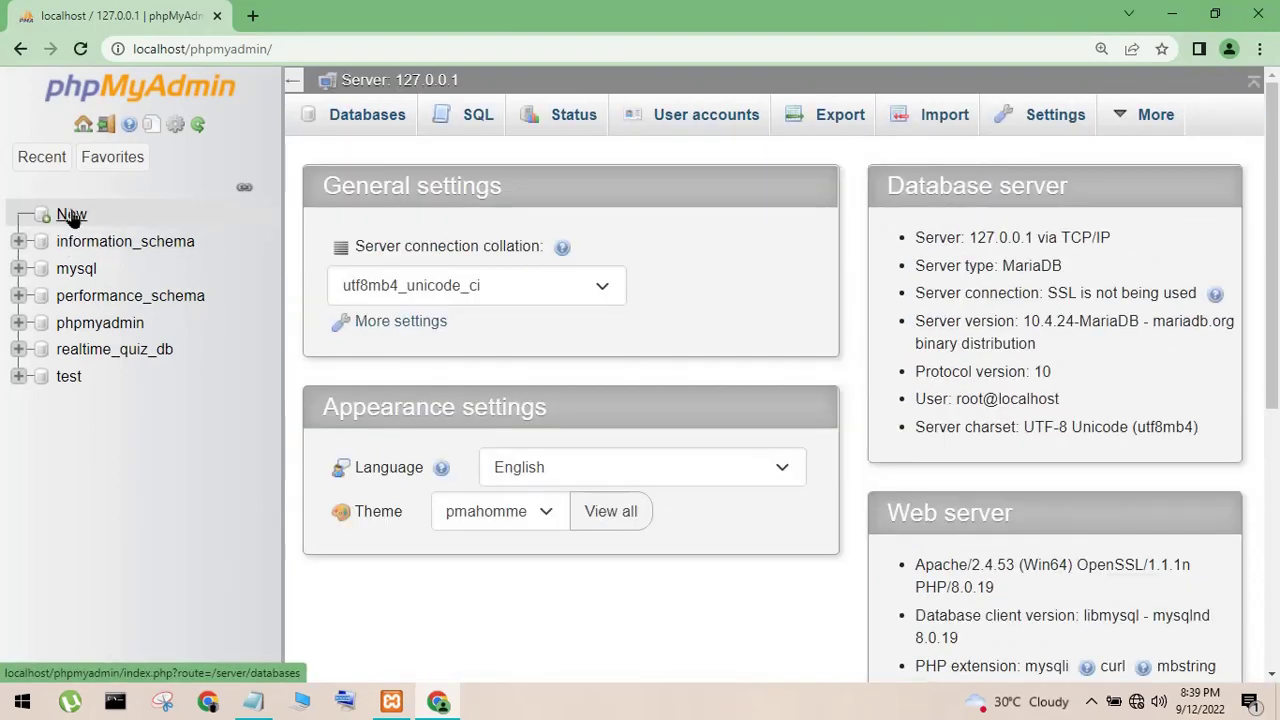
click(72, 222)
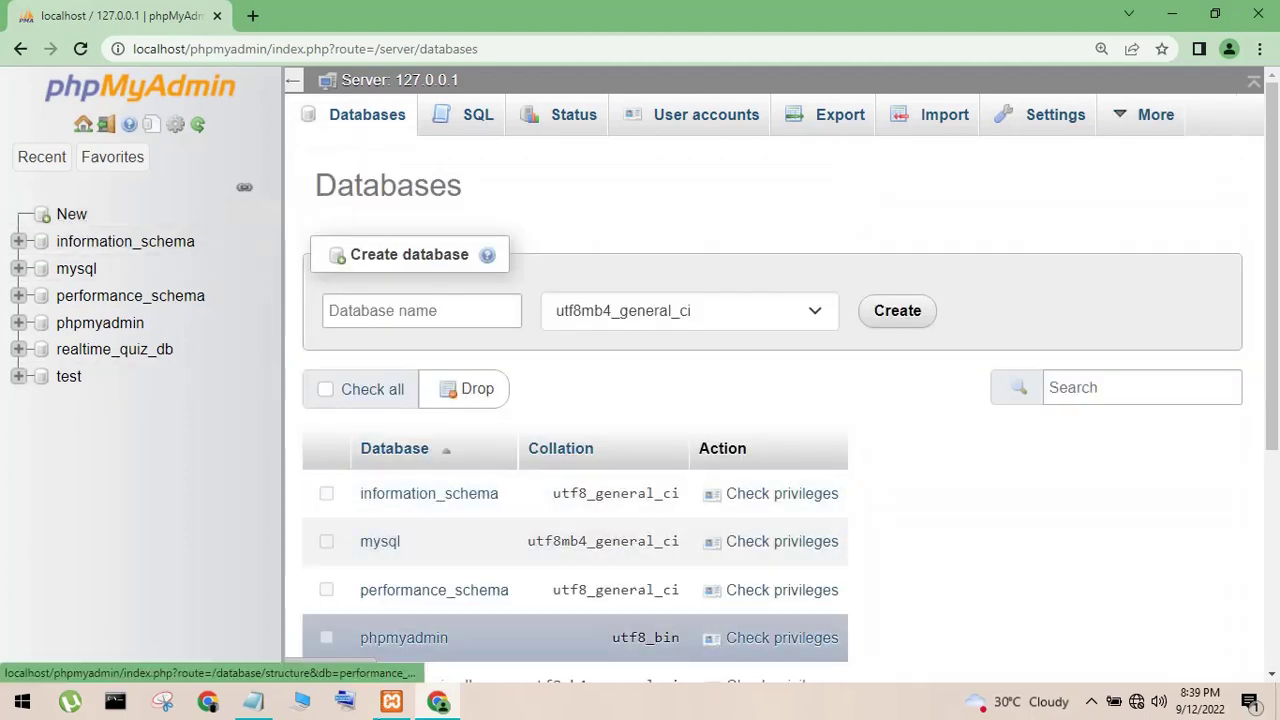
- Write and then cut a 'create database' caption in the note, hide it, and minimize Chrome
click(253, 701)
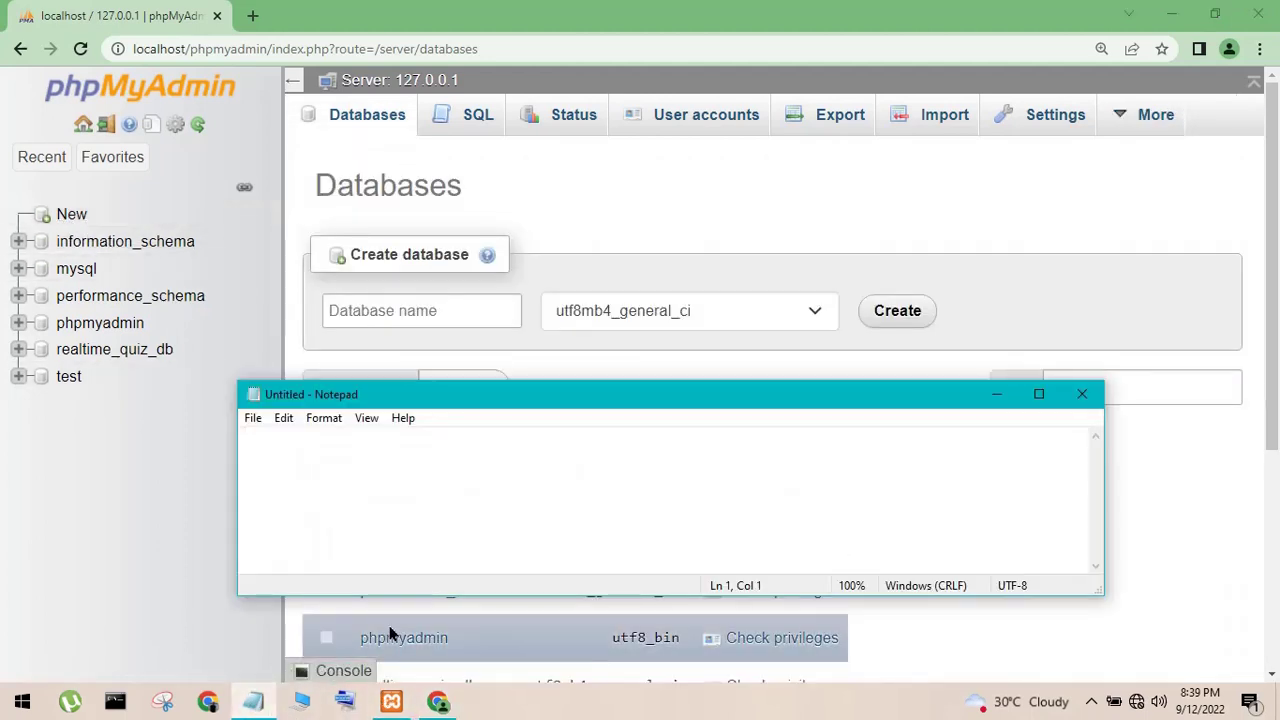
text(create d)
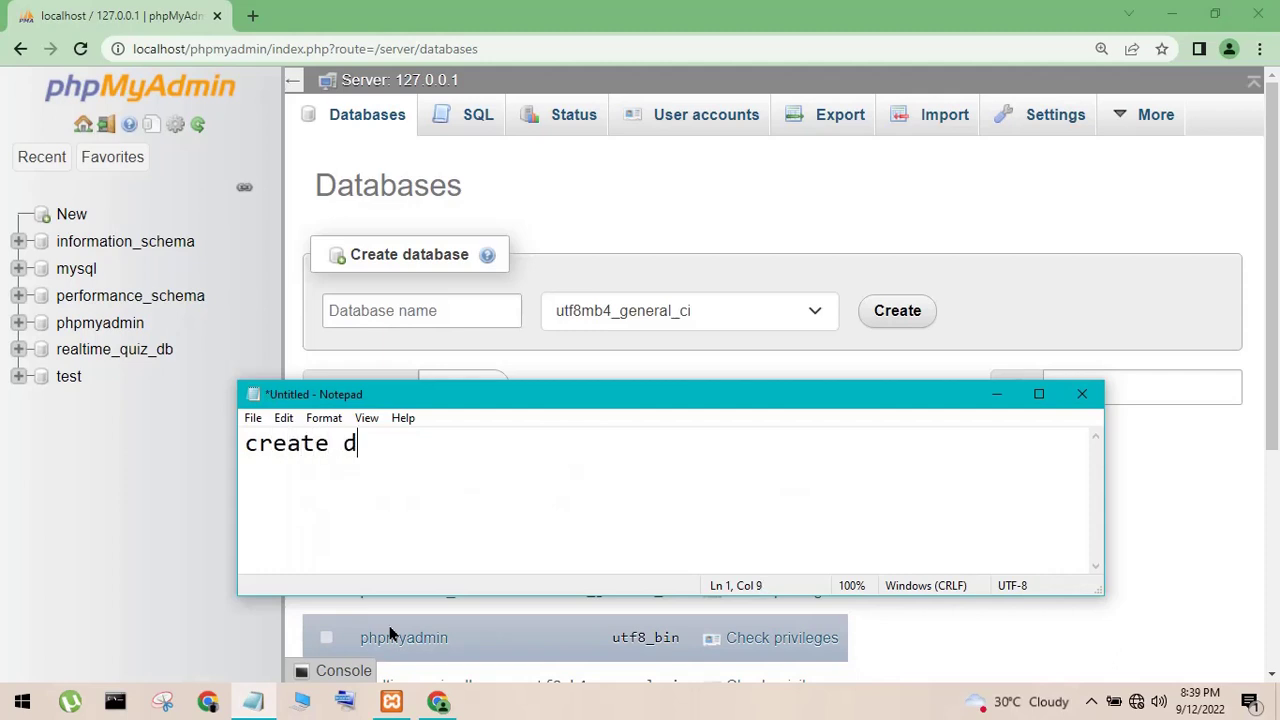
text(ataba)
key(BackSpace)
text(bas)
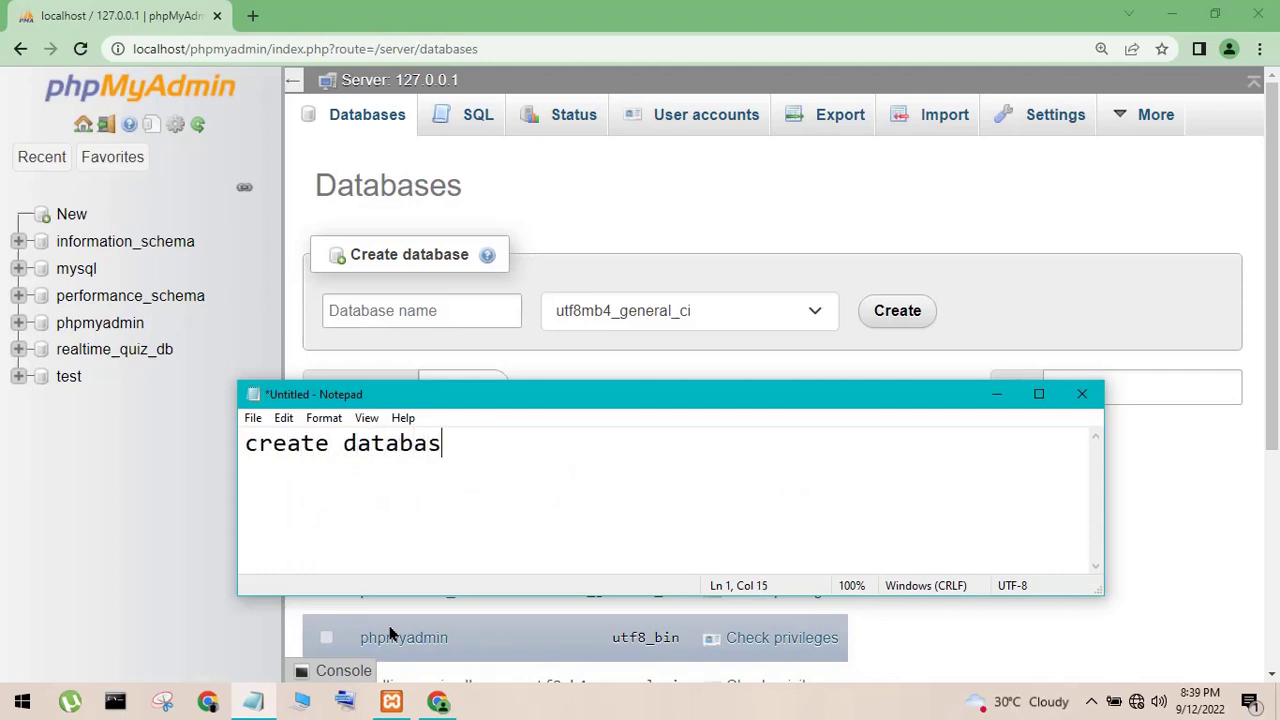
text(e)
drag(498, 466, 118, 470)
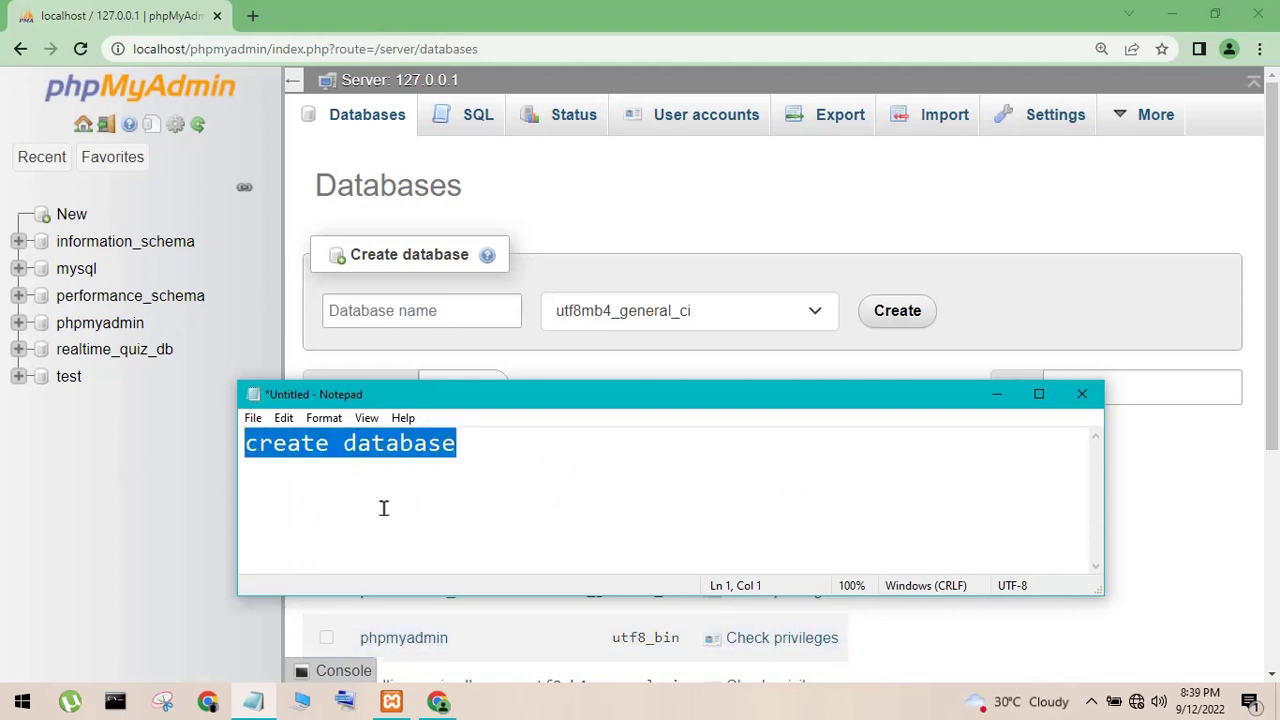
key(ctrl+x)
click(998, 397)
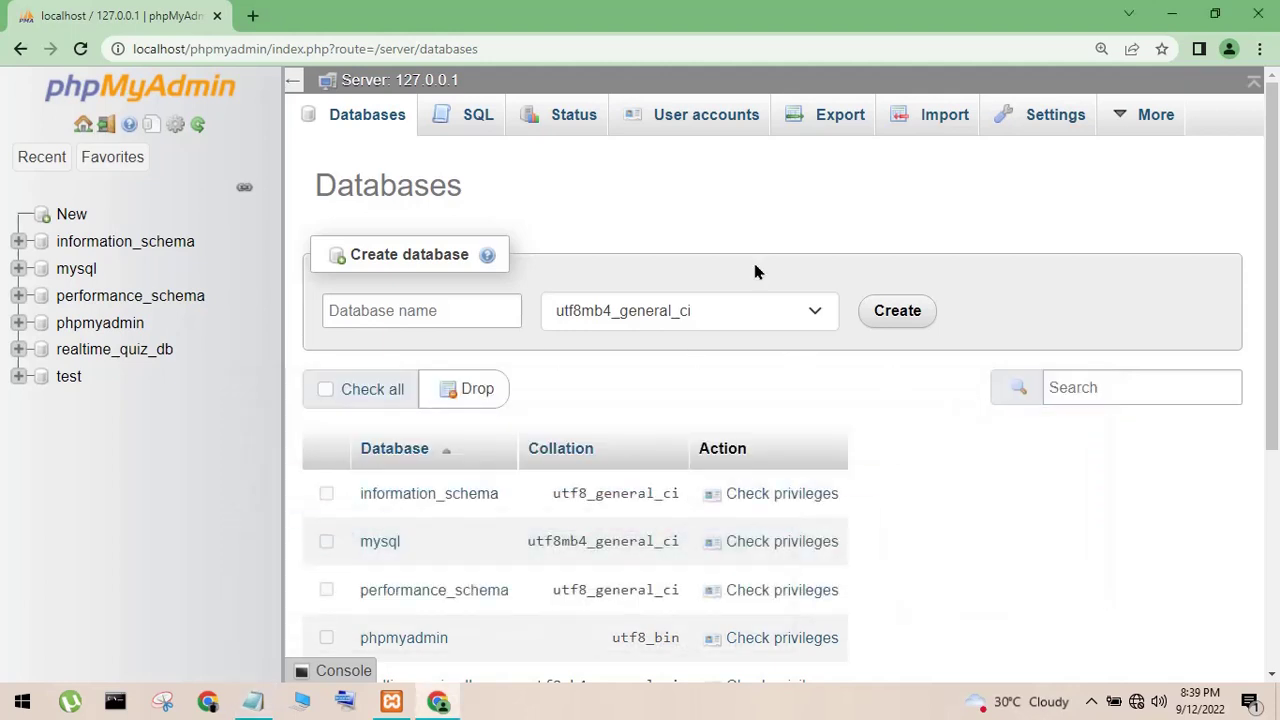
click(1172, 14)
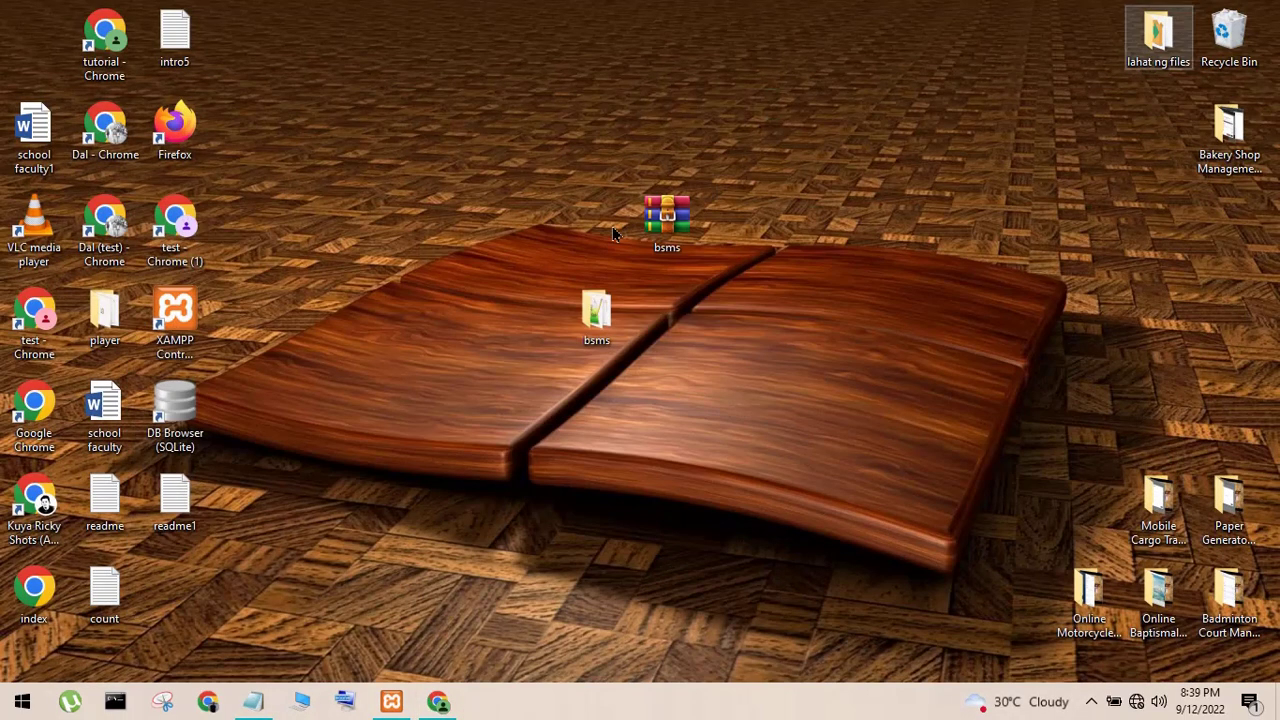
- Copy the name bsms_db from bsms\database\bsms_db.sql, then return to phpMyAdmin's Databases page
double_click(584, 338)
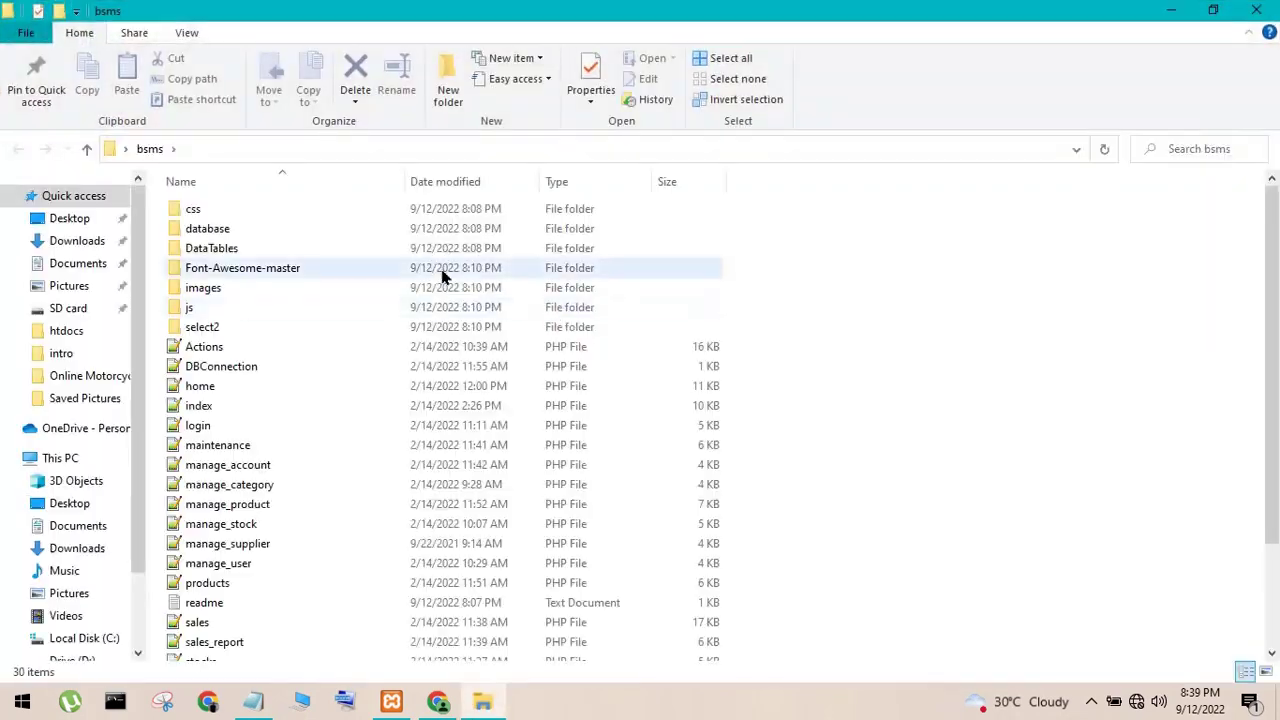
click(228, 230)
double_click(228, 230)
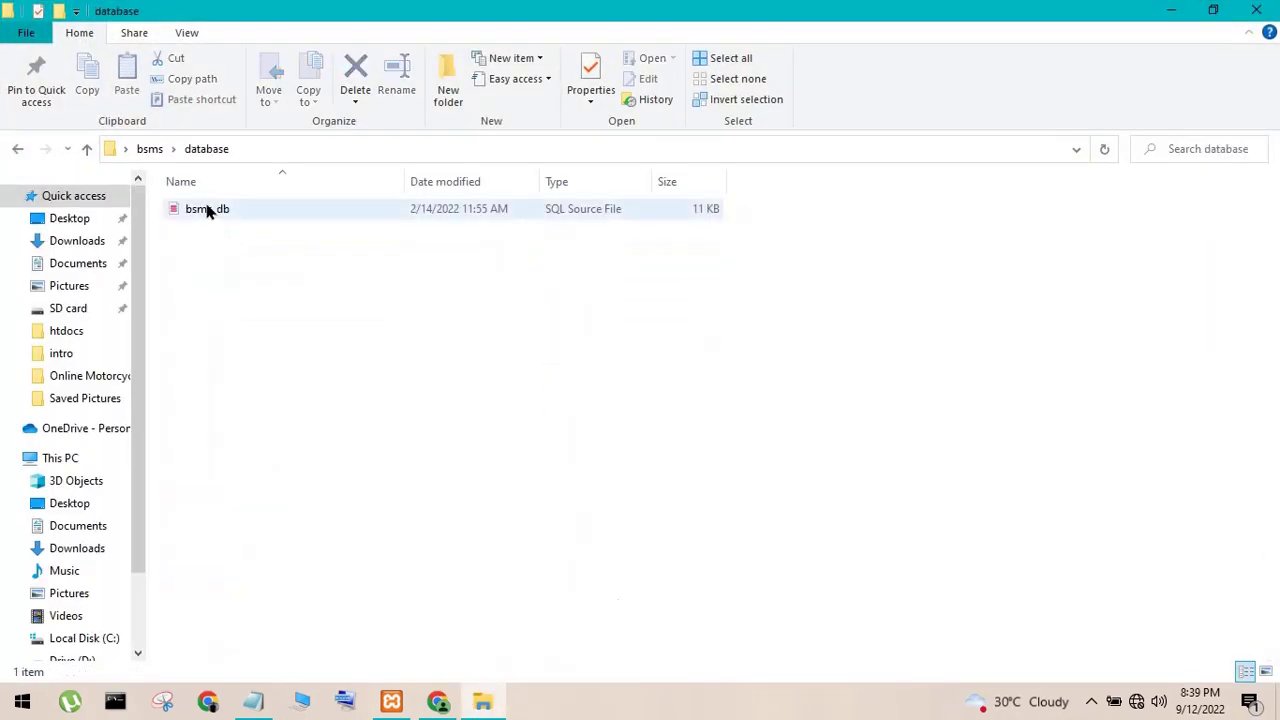
click(206, 206)
right_click(206, 206)
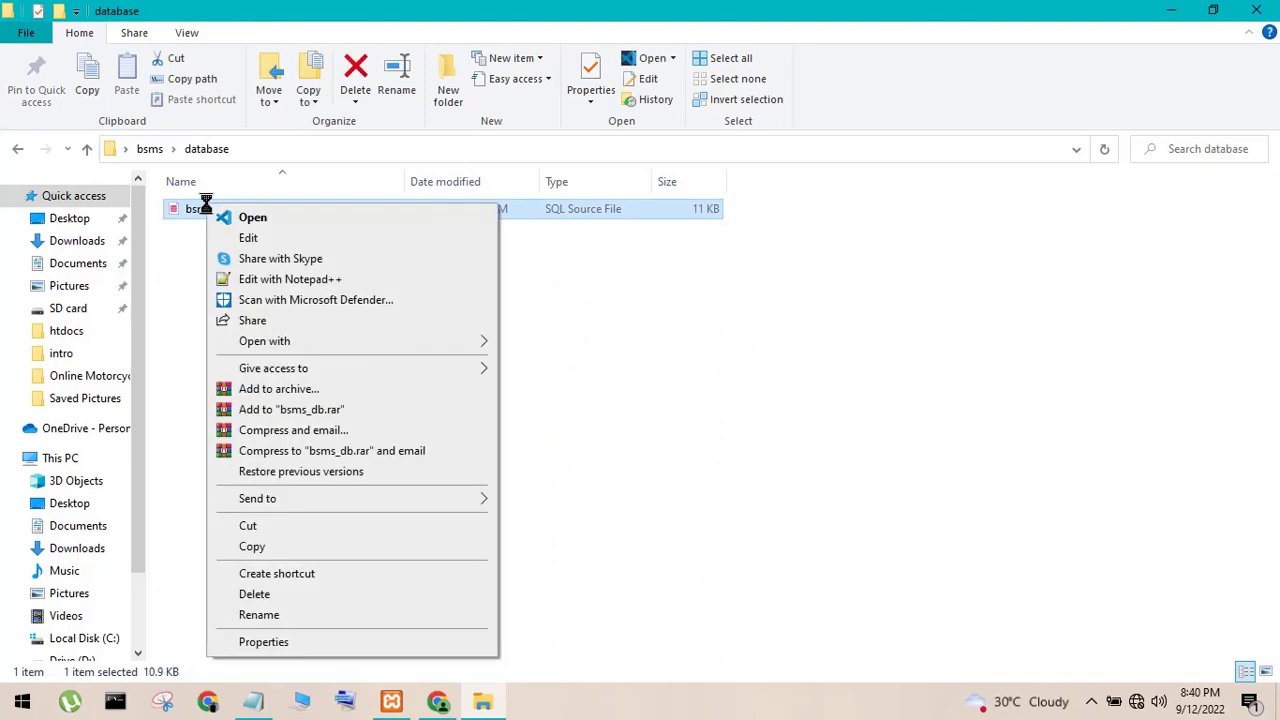
click(262, 615)
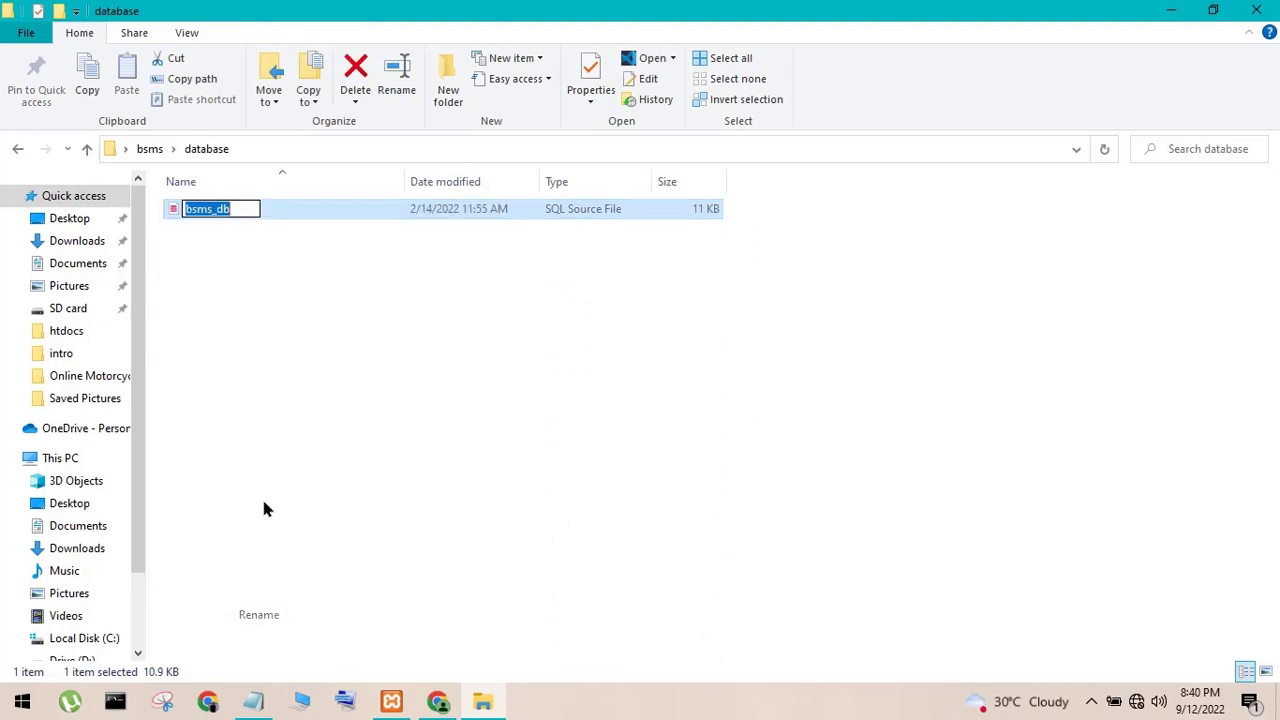
right_click(198, 207)
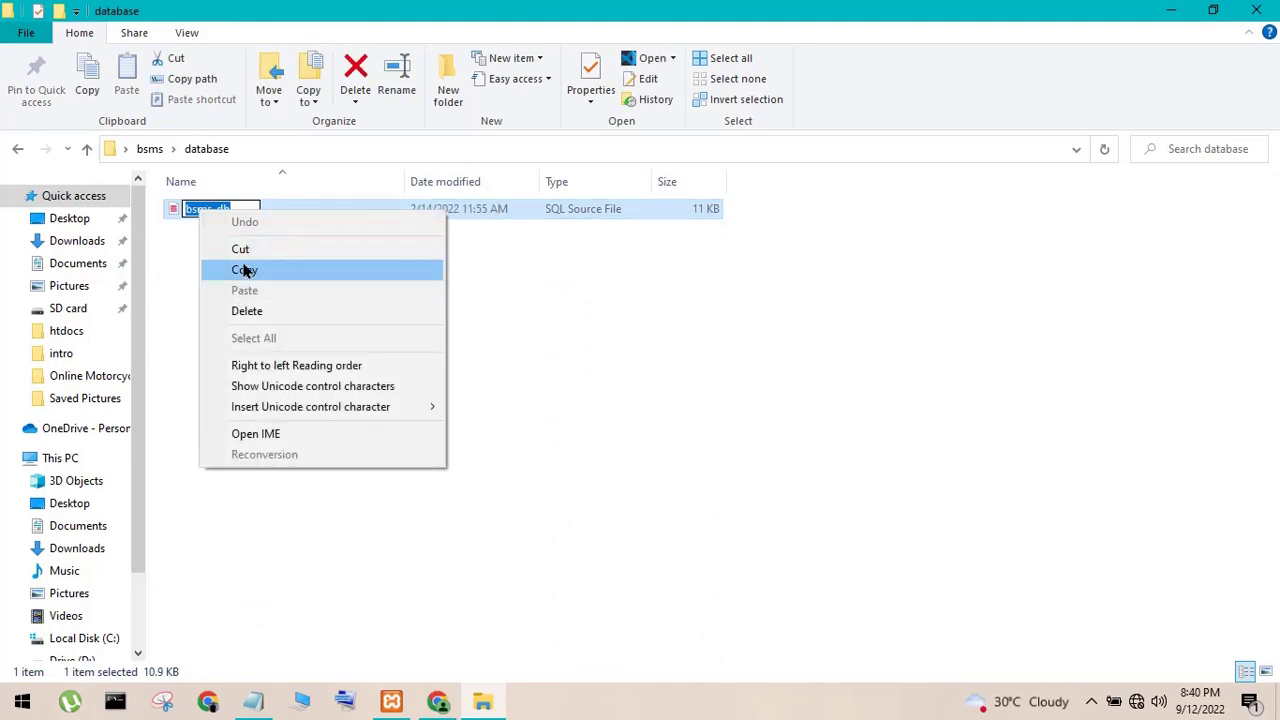
click(246, 269)
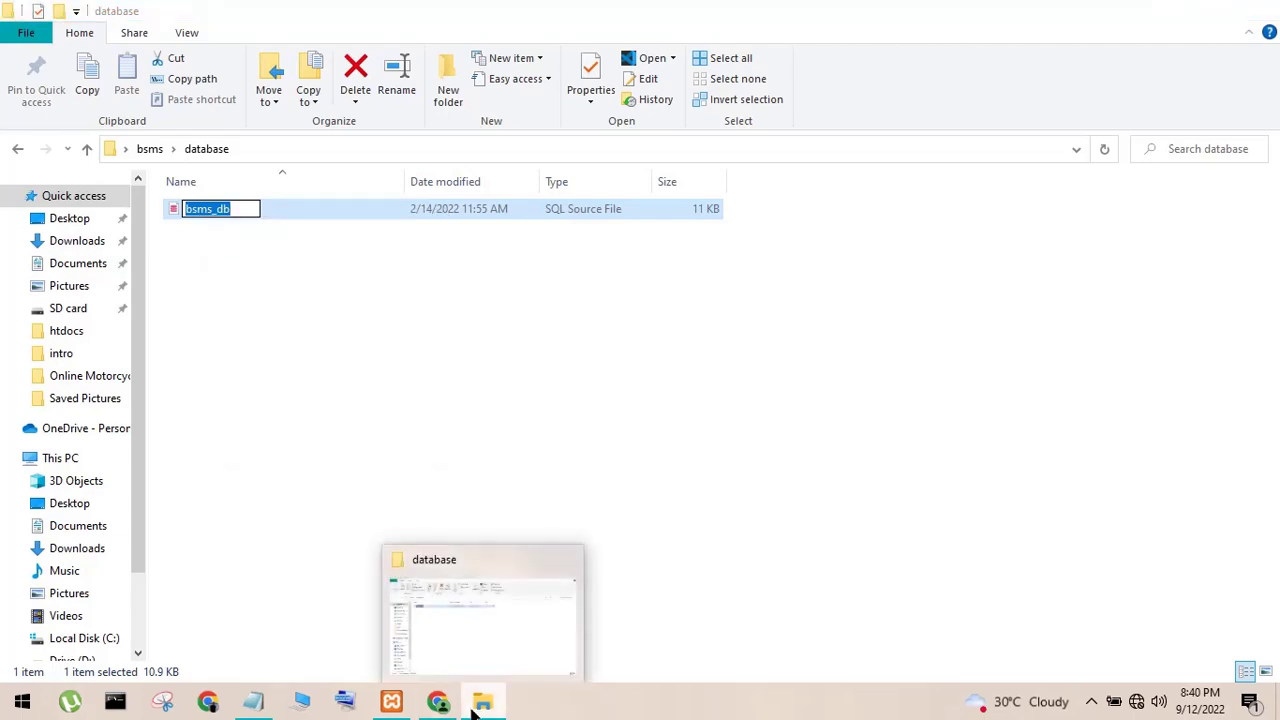
click(478, 705)
click(438, 705)
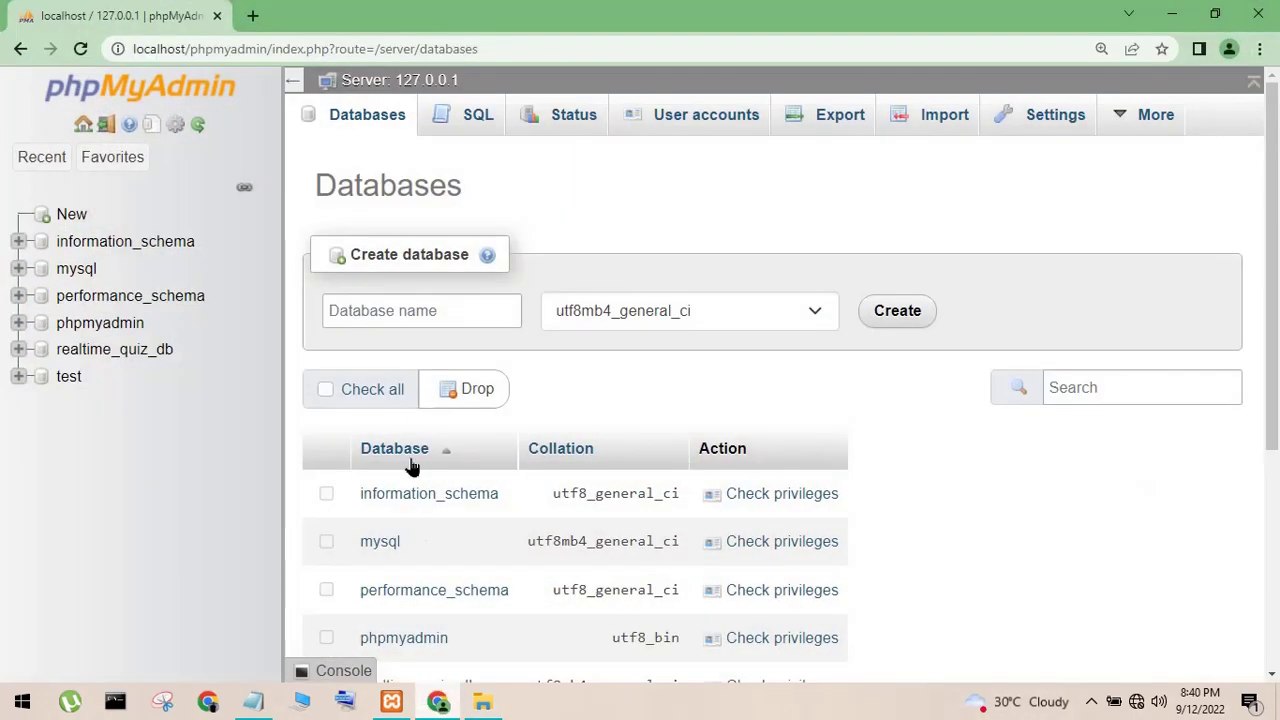
- Create an empty database named bsms_db with no collation and go to its Import page
click(346, 314)
right_click(347, 320)
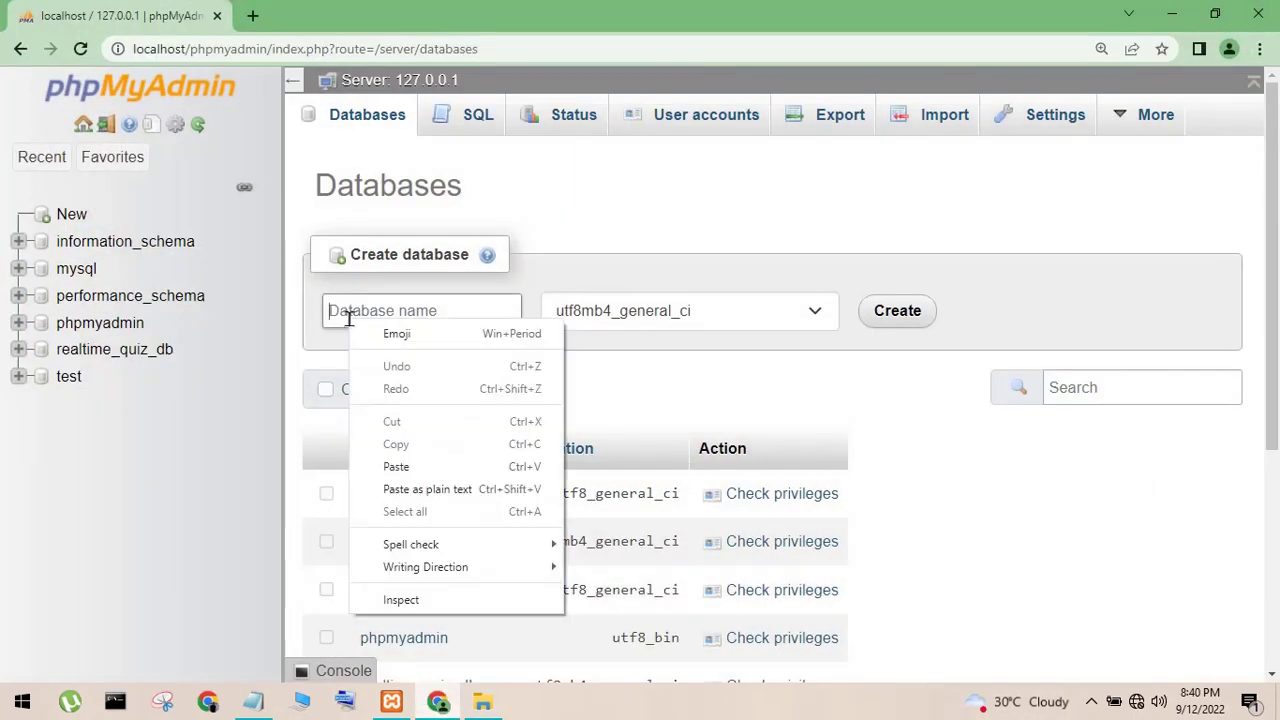
click(390, 467)
click(704, 315)
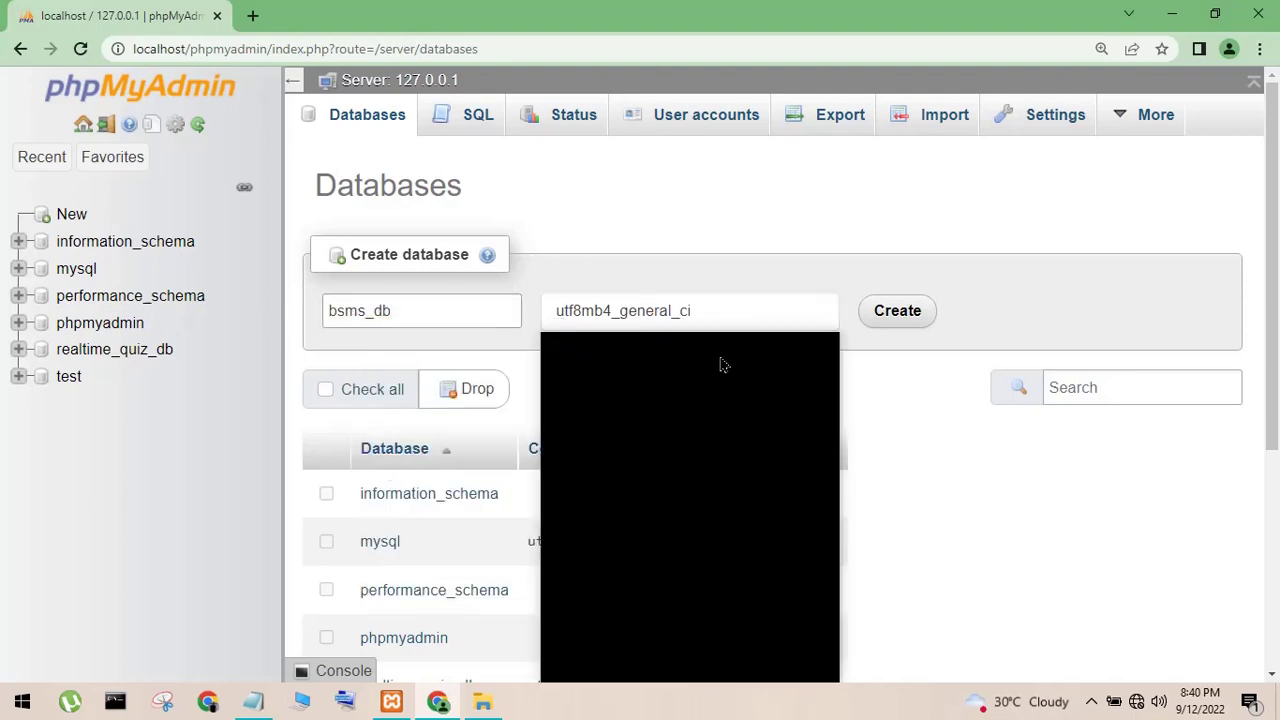
drag(829, 640, 829, 355)
click(633, 342)
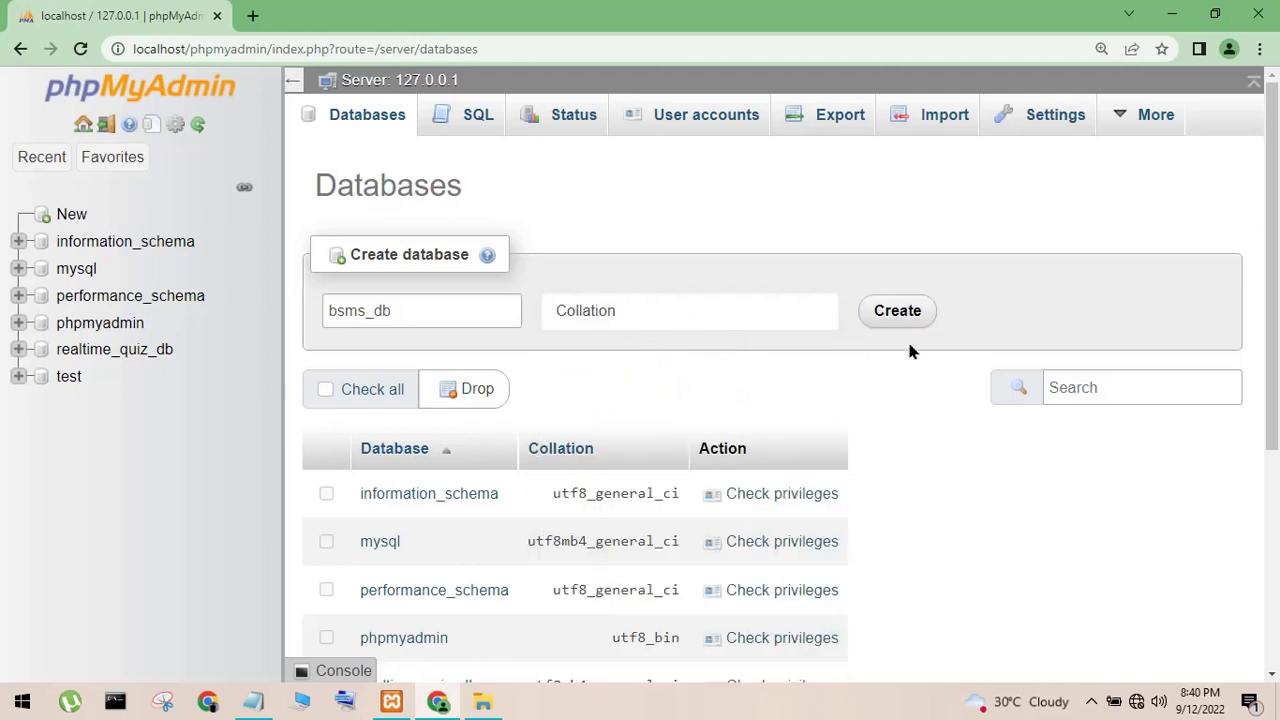
click(902, 312)
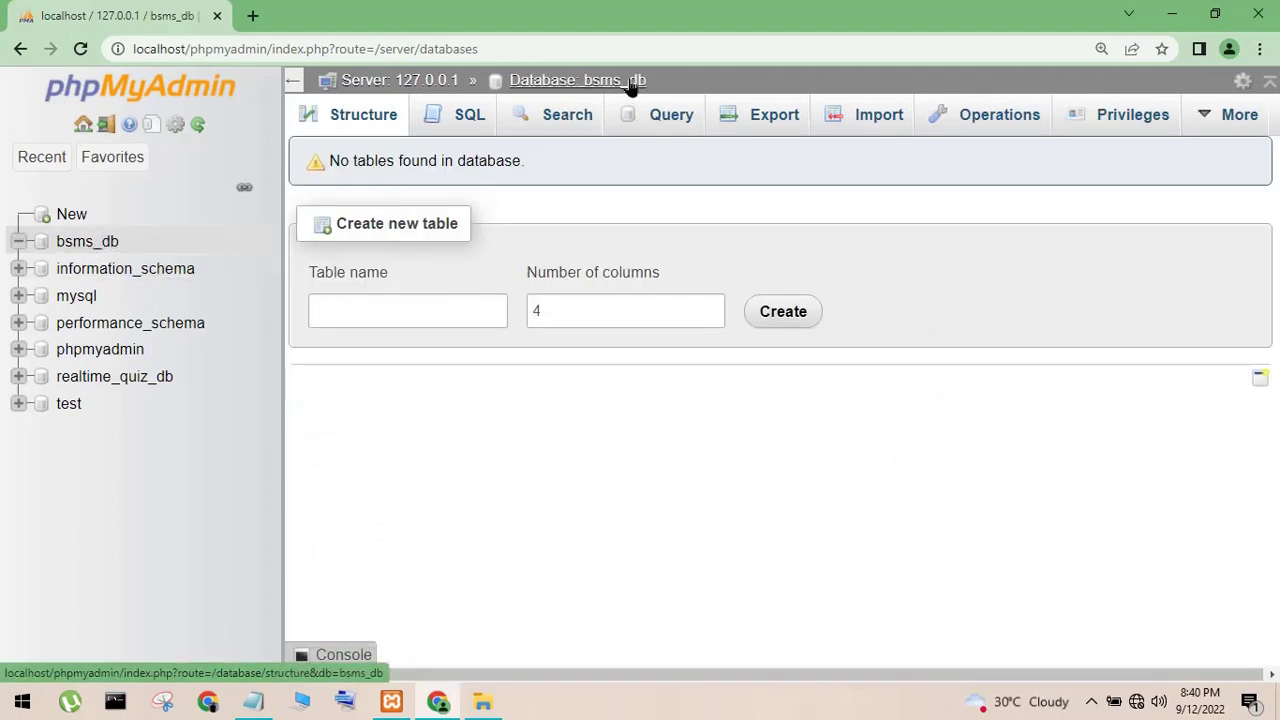
click(852, 118)
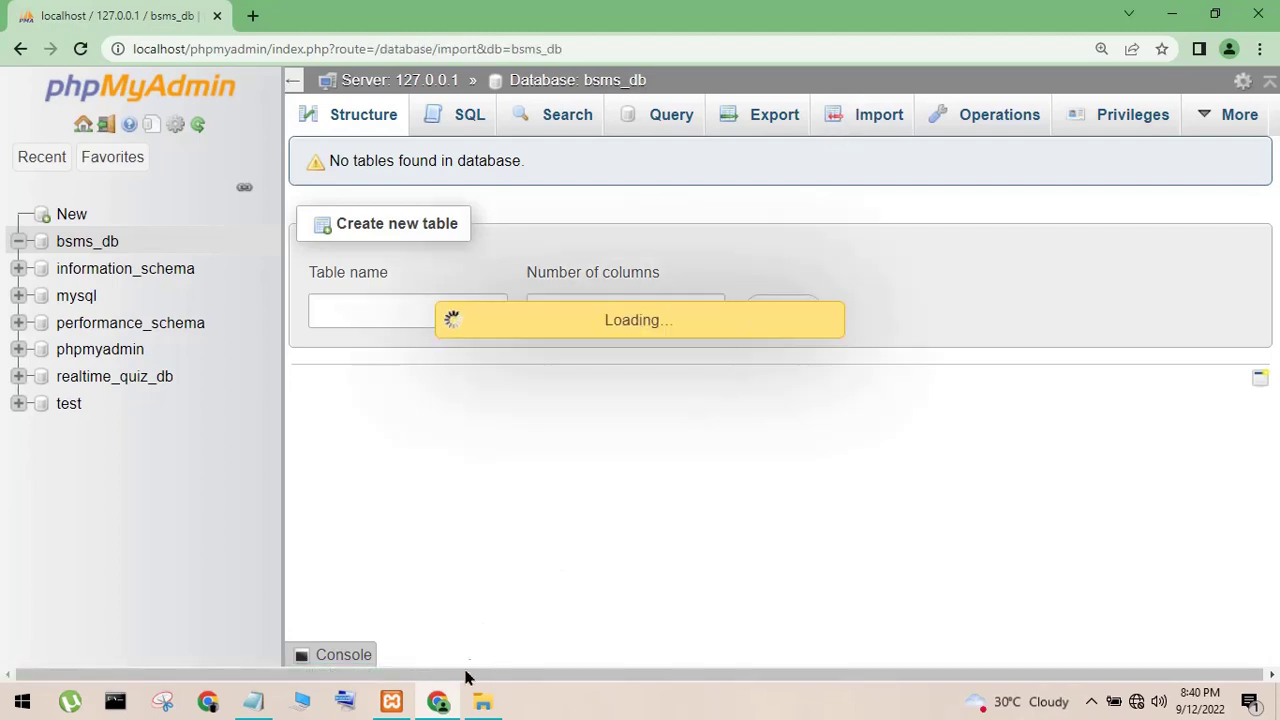
- Choose bsms_db.sql from Desktop\bsms\database as the file to import
click(480, 703)
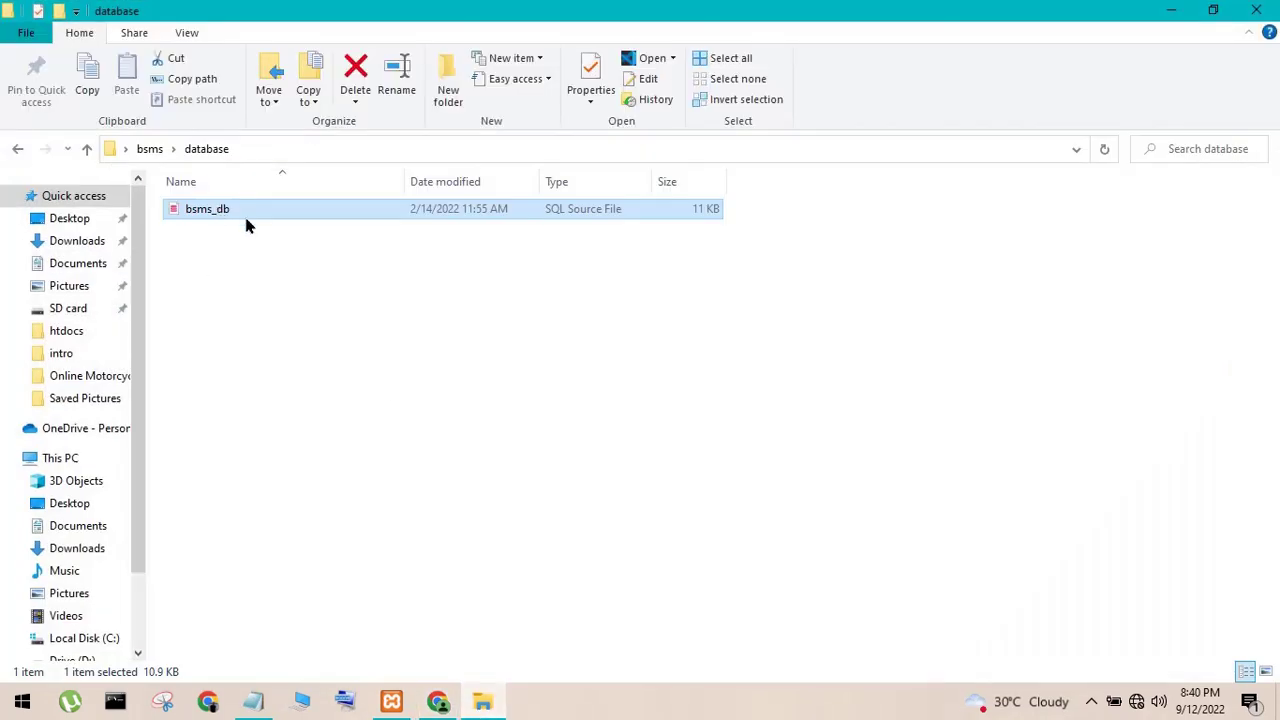
click(1172, 12)
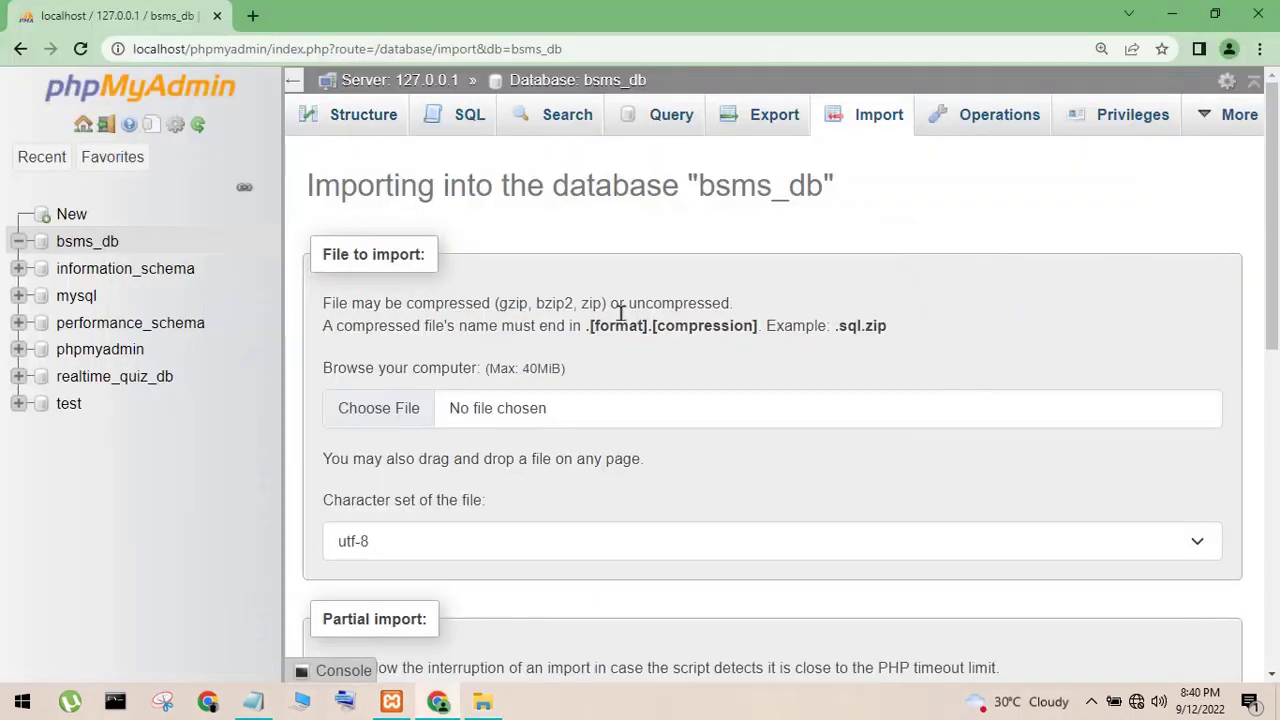
click(388, 424)
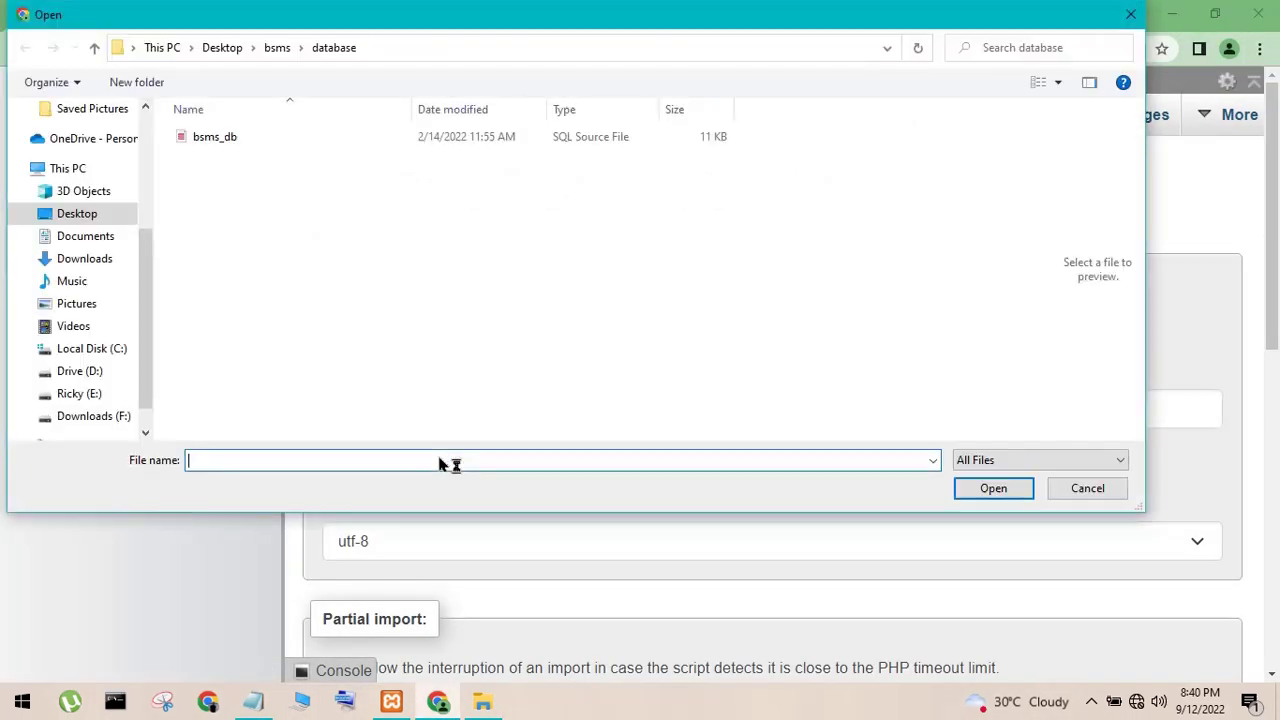
click(77, 218)
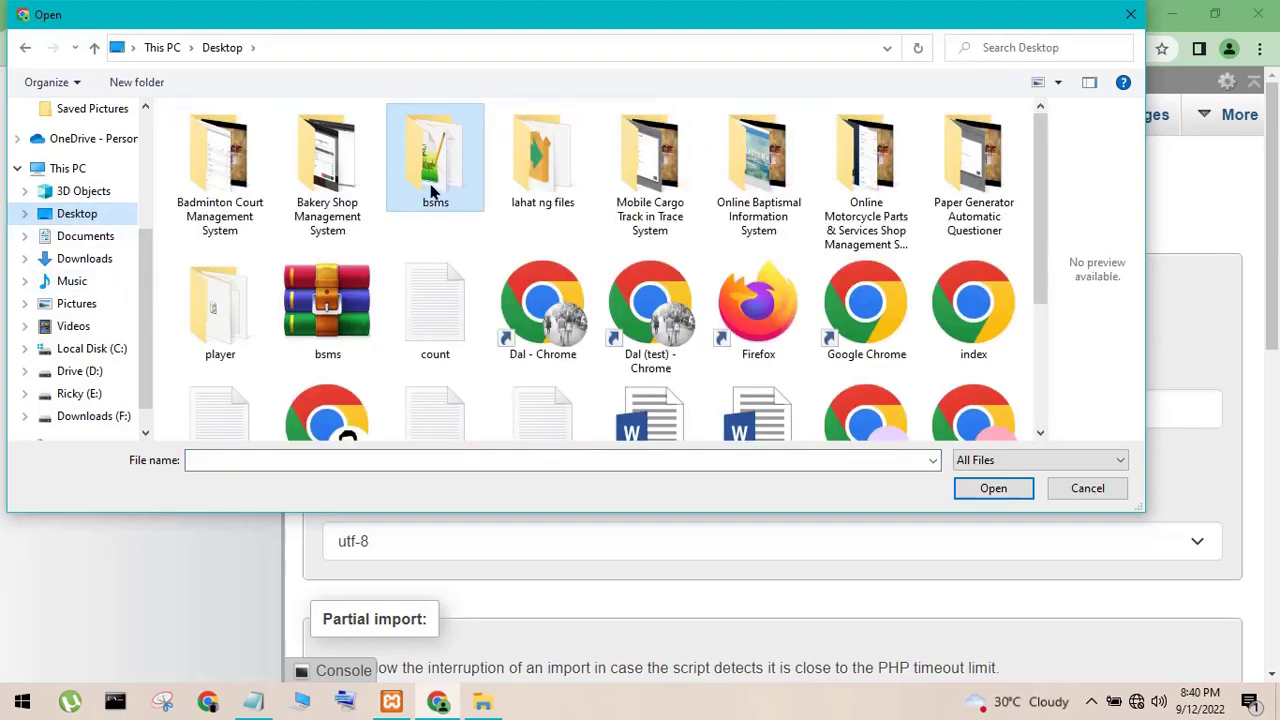
double_click(432, 190)
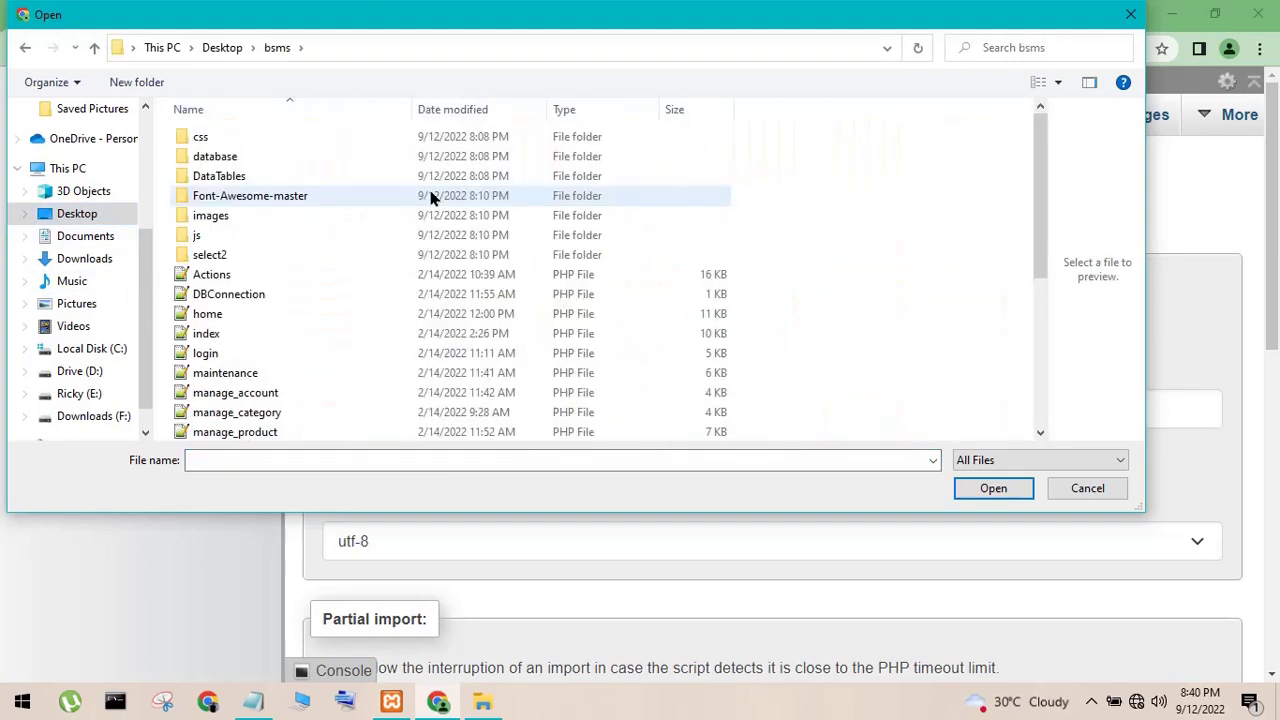
double_click(215, 156)
click(210, 146)
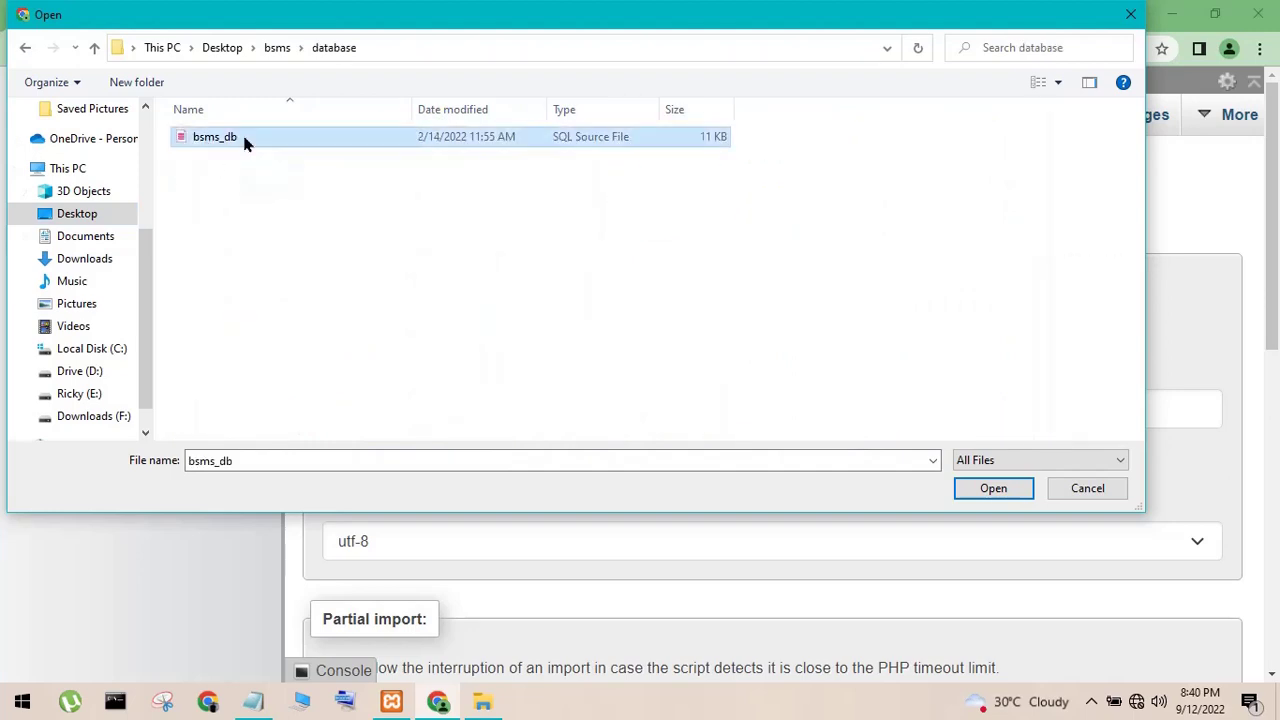
click(989, 491)
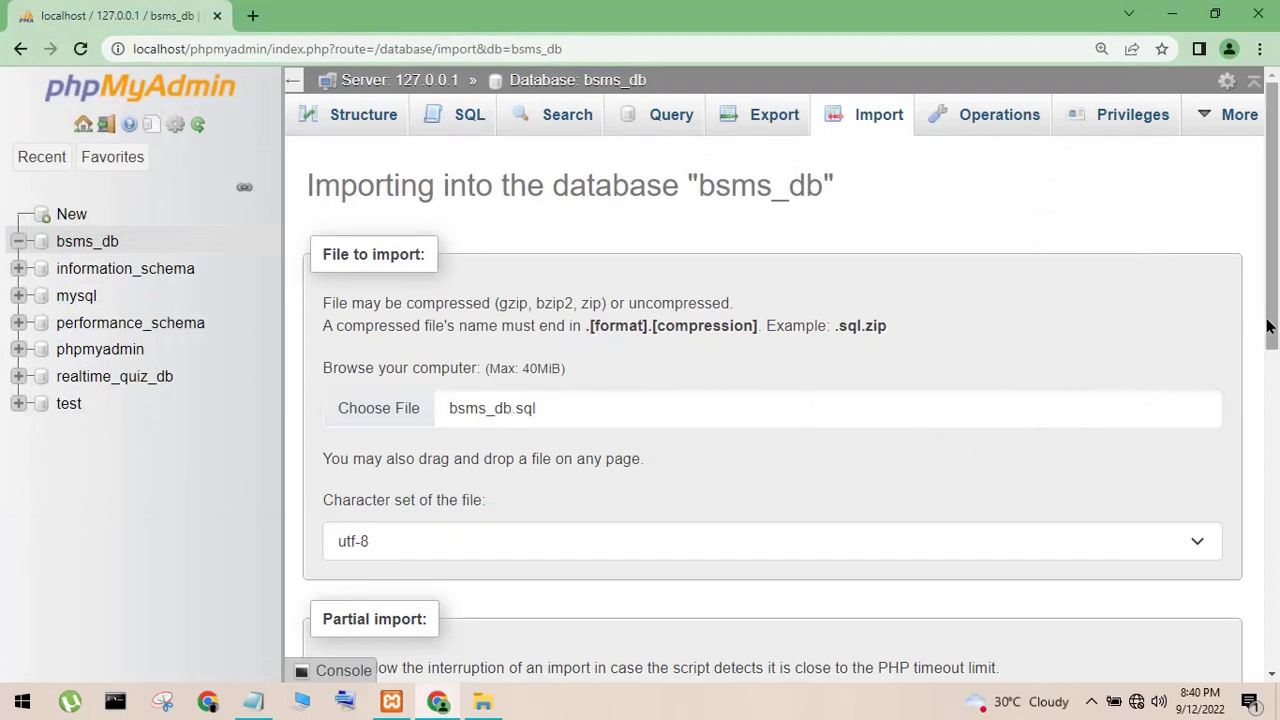
- Run the bsms_db.sql import, meanwhile writing and erasing a 'wait to succes import' note in Notepad
drag(1268, 323, 1265, 640)
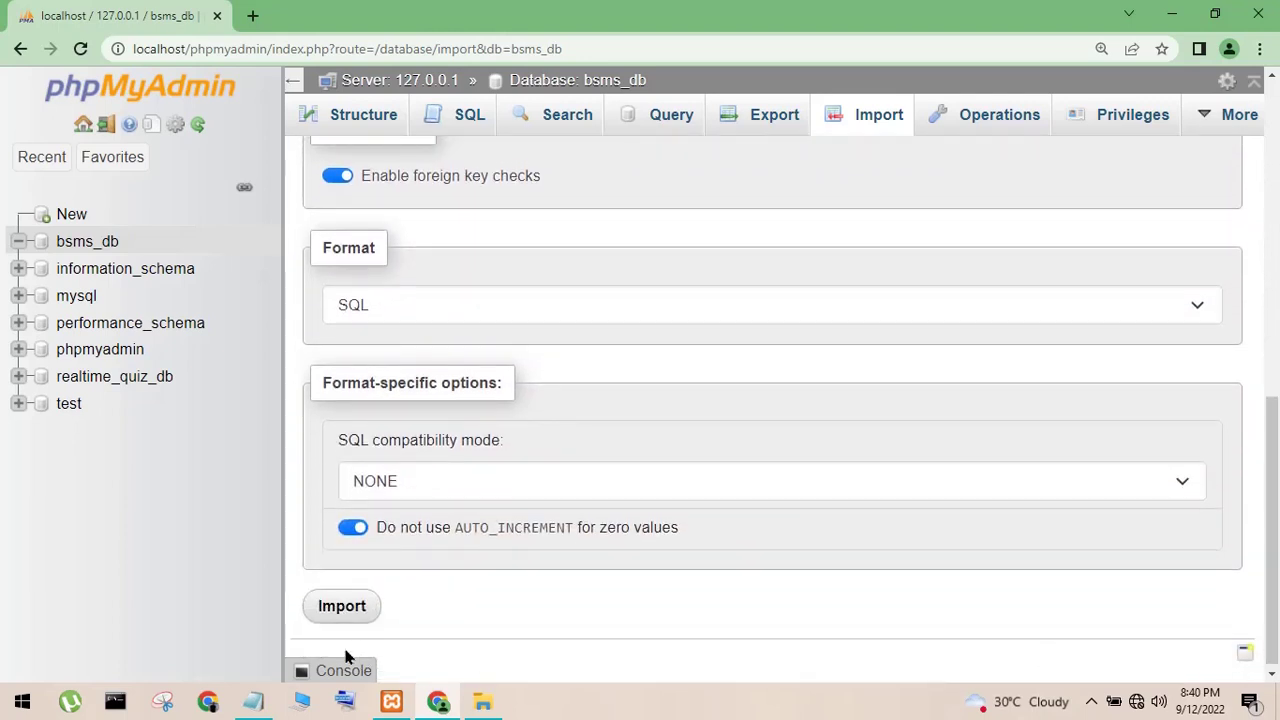
click(336, 618)
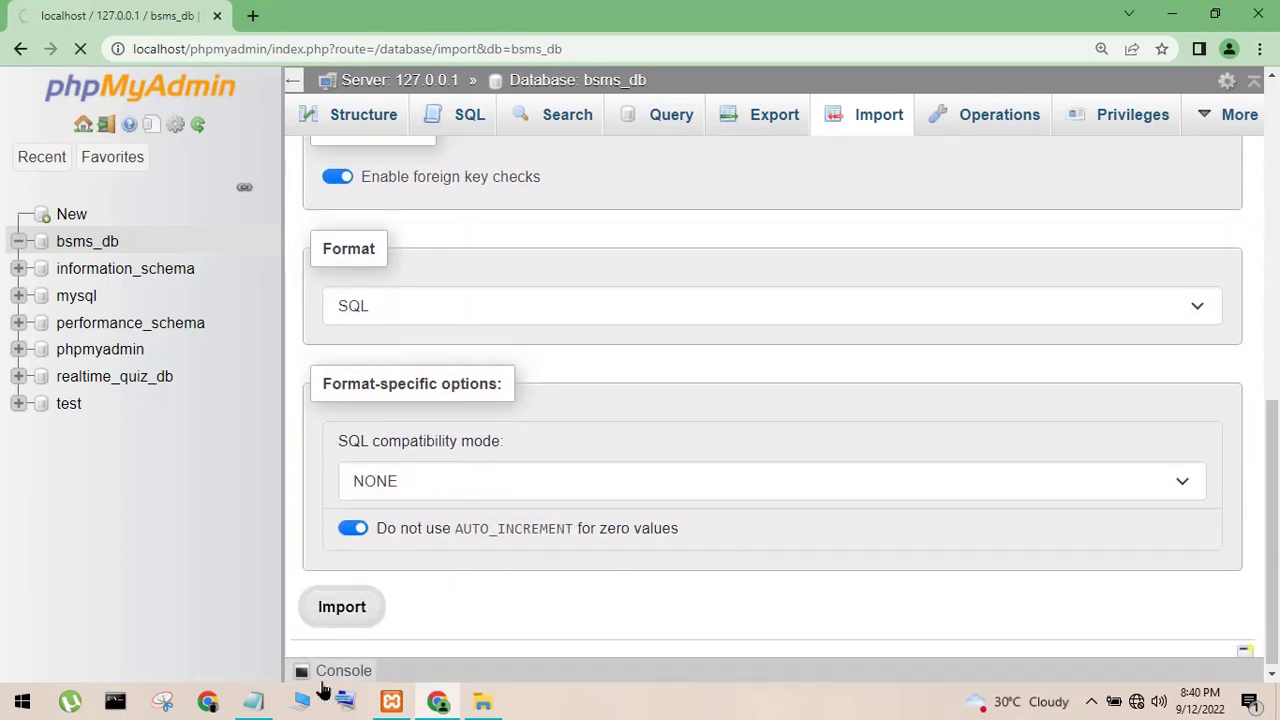
click(253, 701)
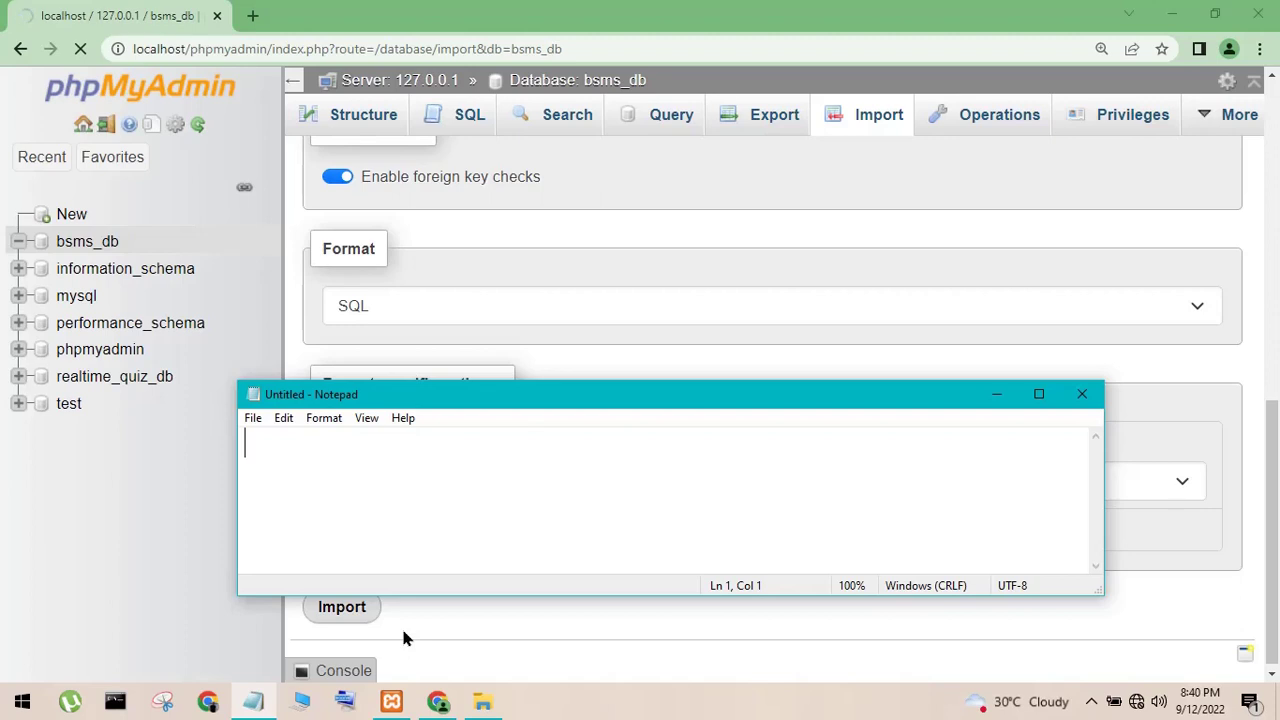
text(wait to su)
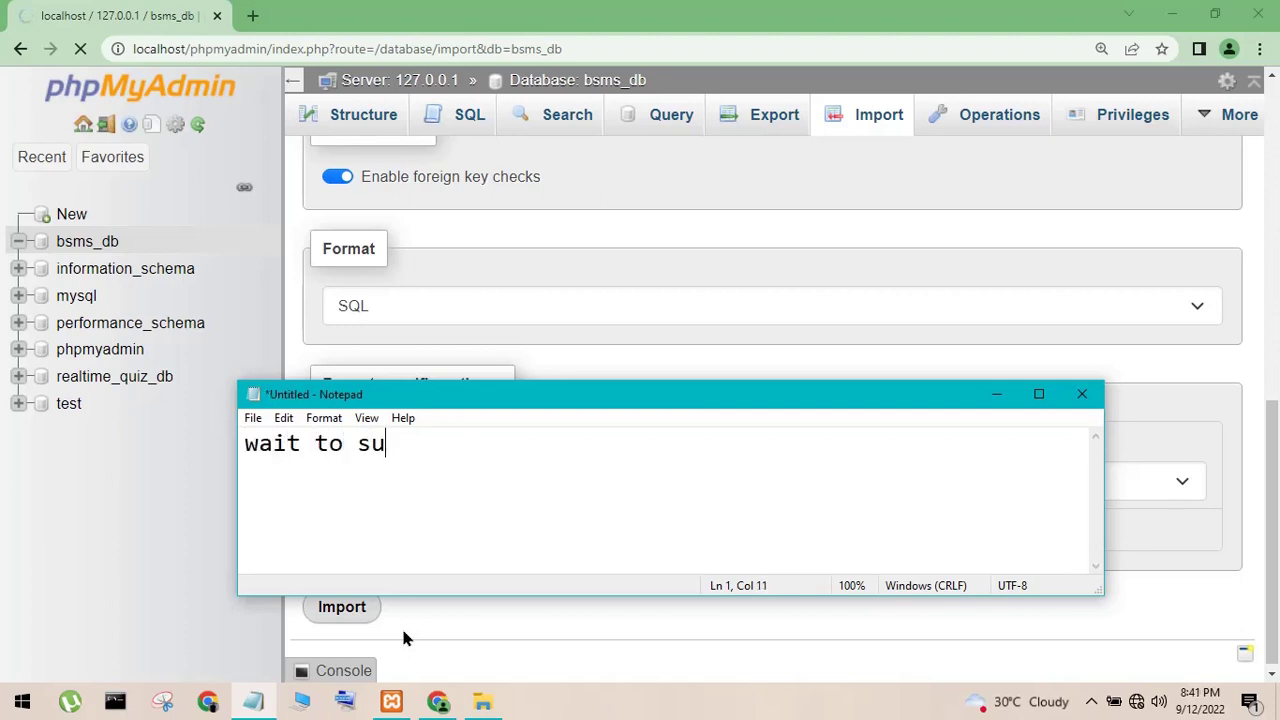
text(cces j)
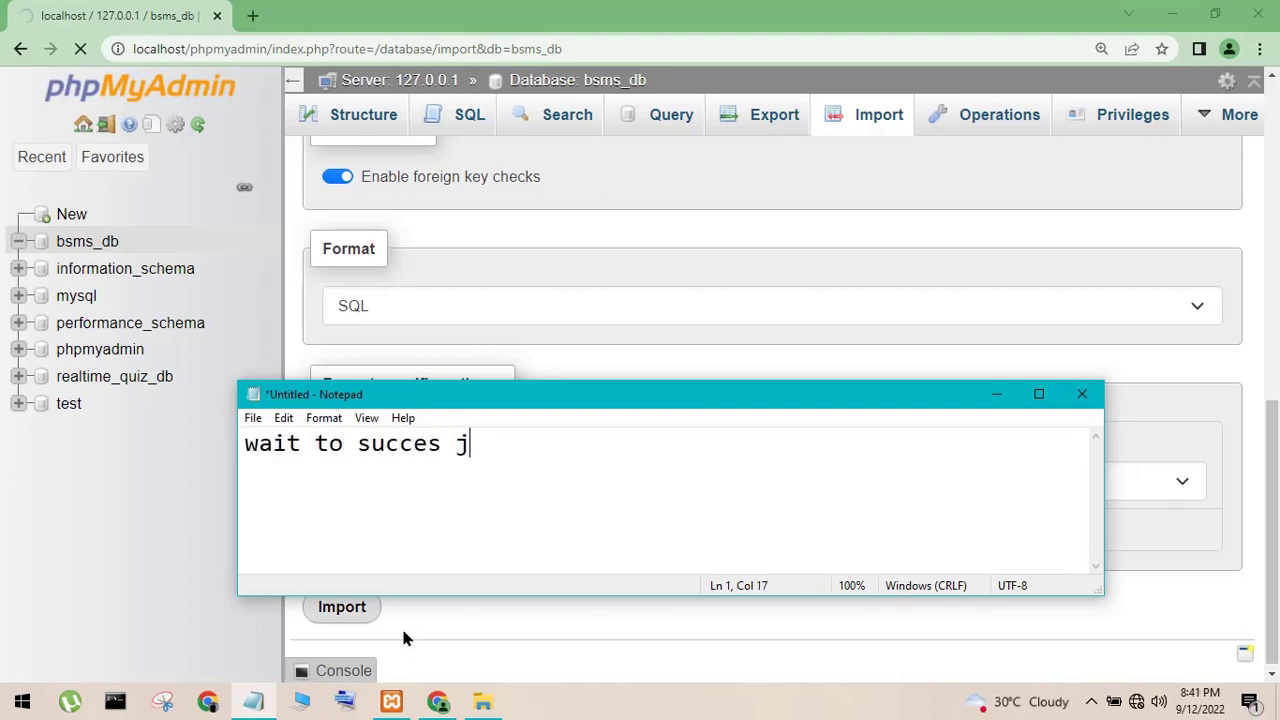
key(BackSpace)
text(impr)
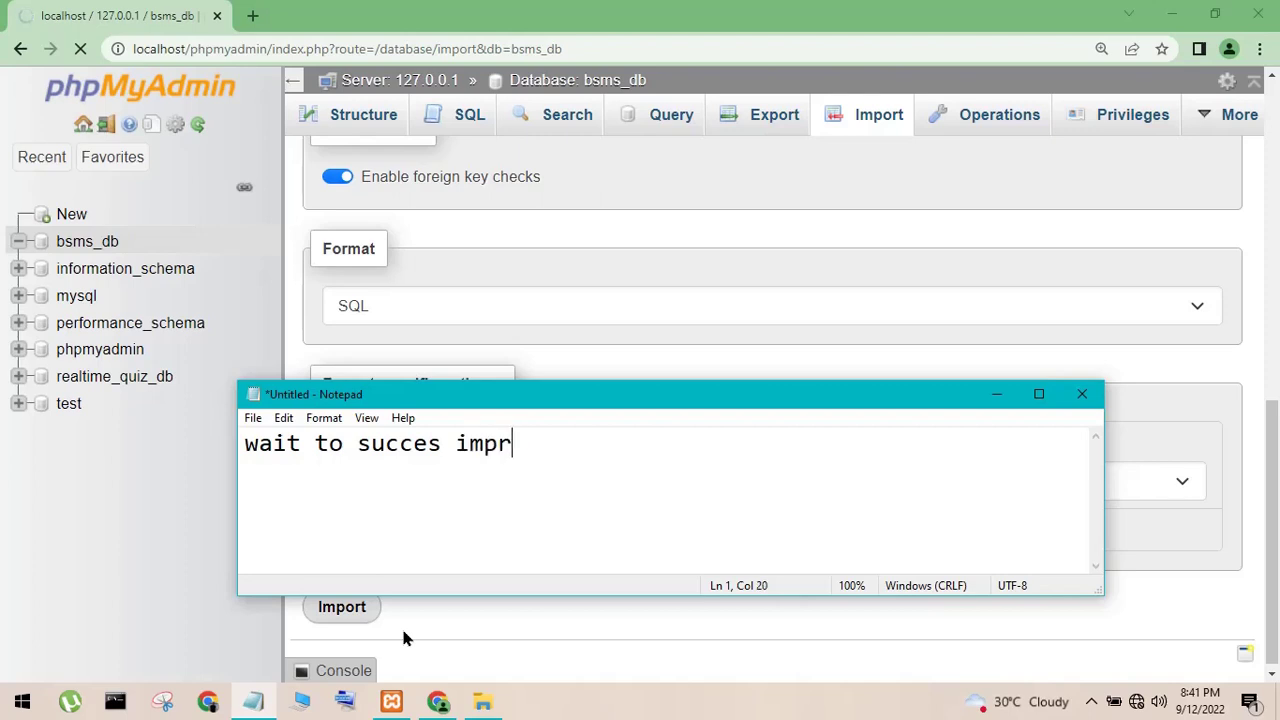
key(BackSpace)
text(ort)
key(ctrl+a)
key(BackSpace)
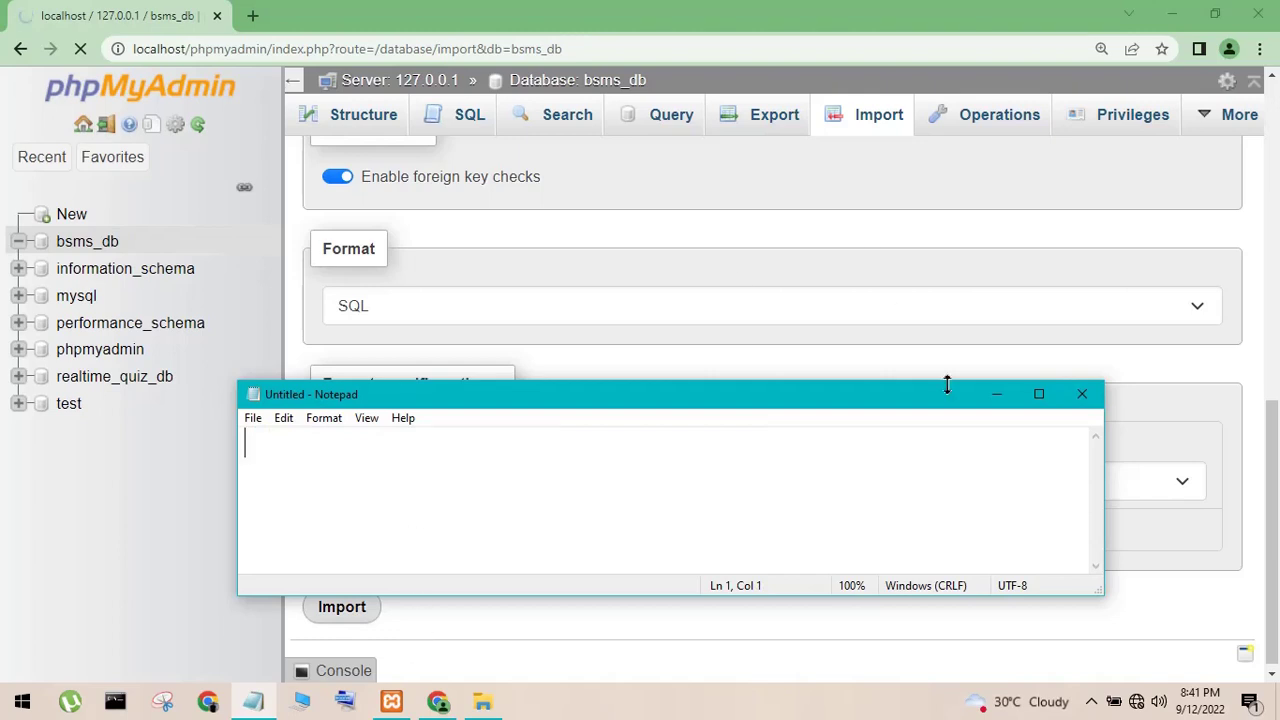
click(996, 398)
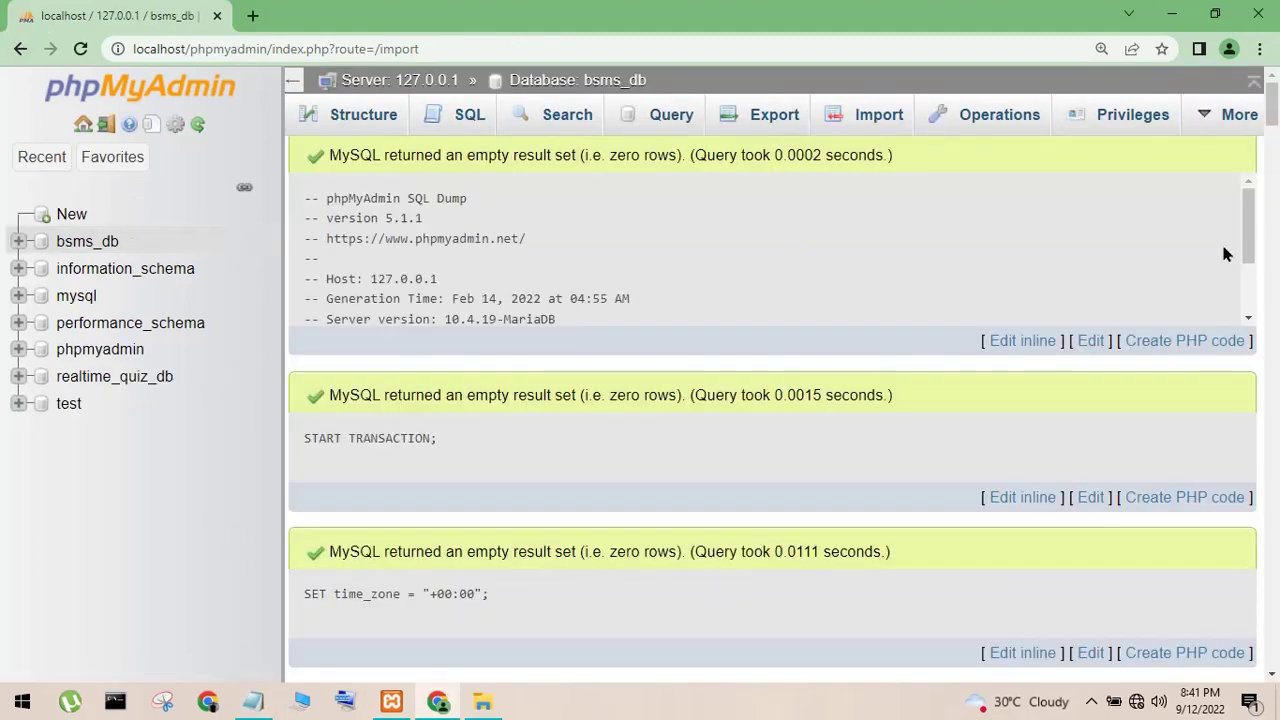
- Scroll through the import results down to COMMIT and check the six new tables
scroll(1268, 126, down, 5)
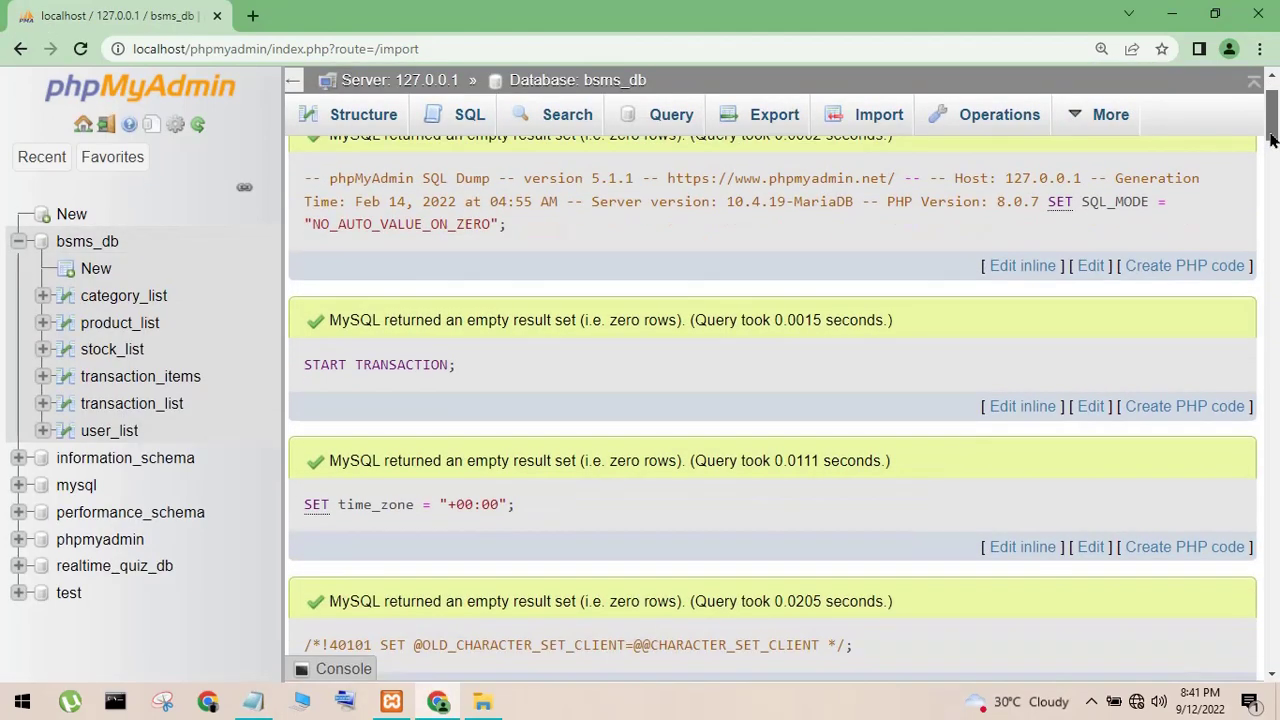
drag(1262, 183, 1237, 318)
drag(1240, 355, 1270, 658)
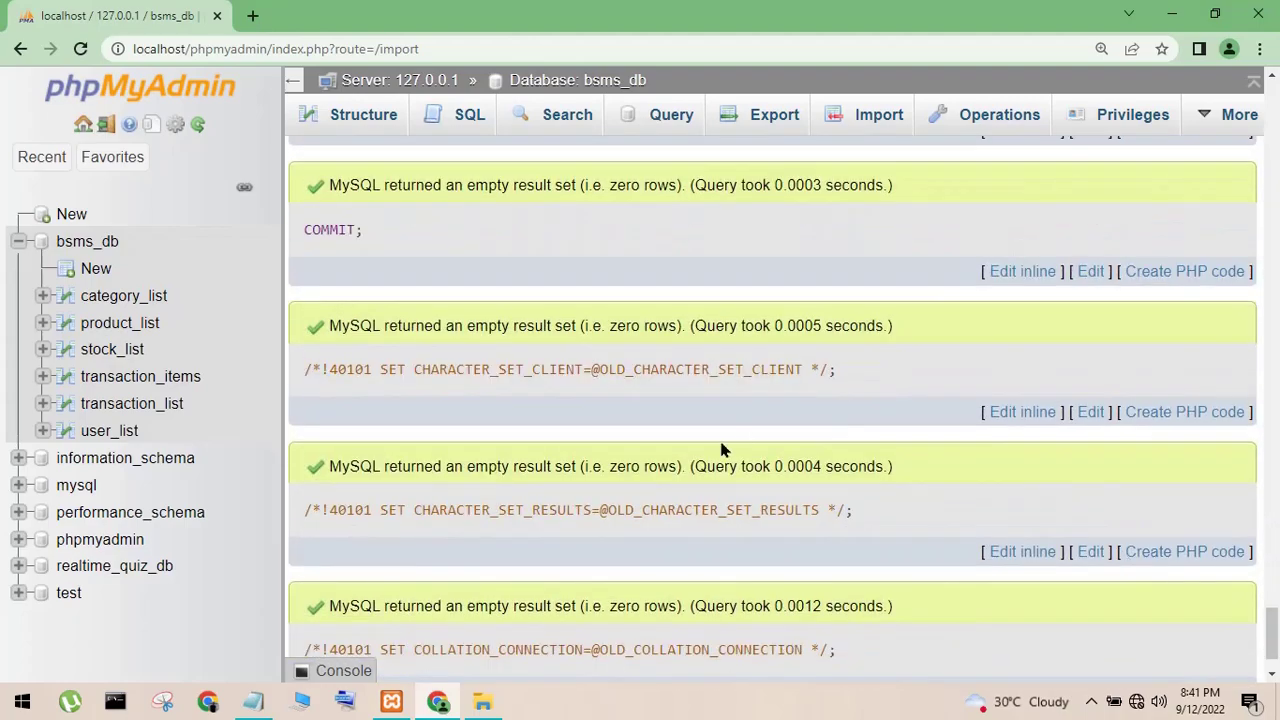
- Browse the rows of category_list, product_list, stock_list, transaction_list and user_list, then open a new tab
click(95, 305)
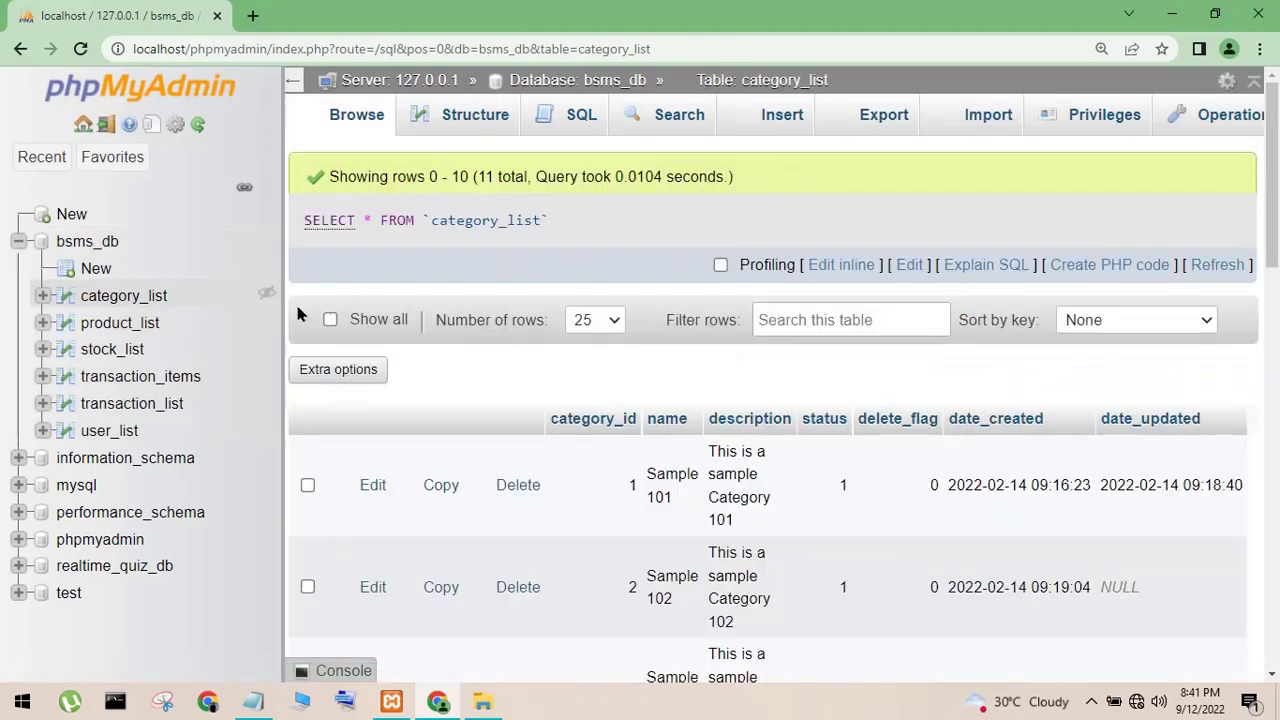
click(130, 323)
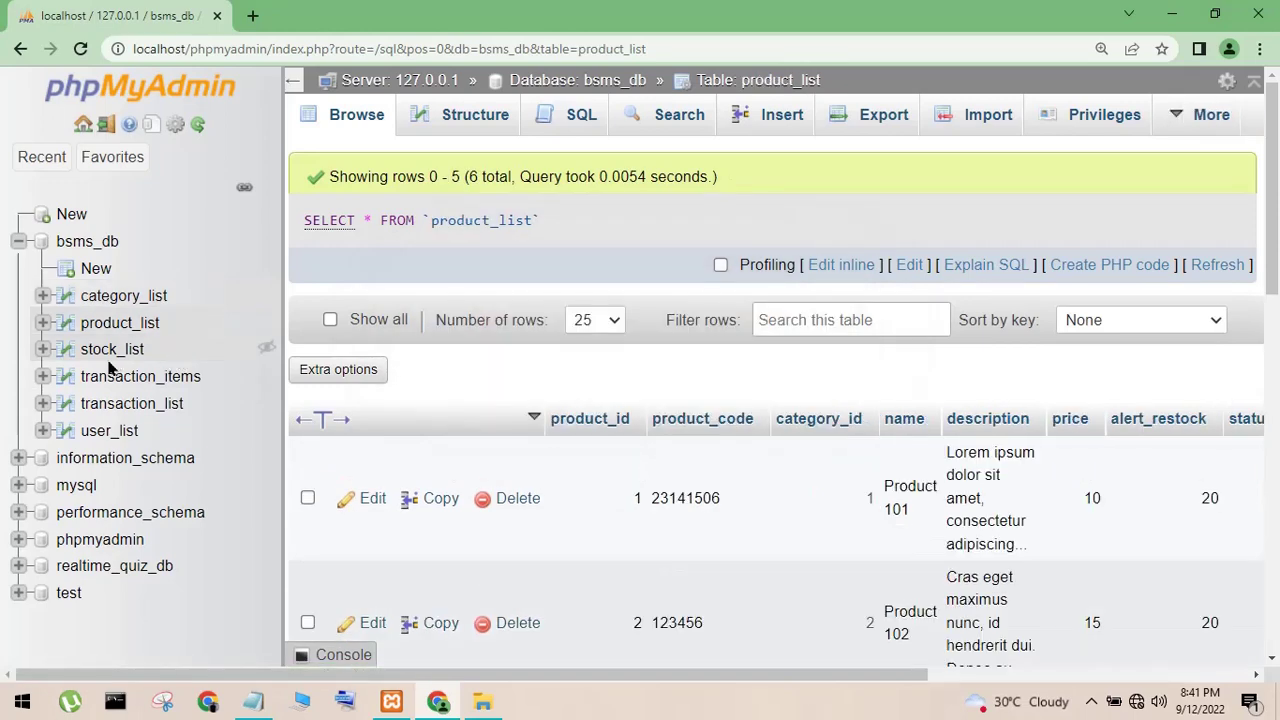
click(106, 355)
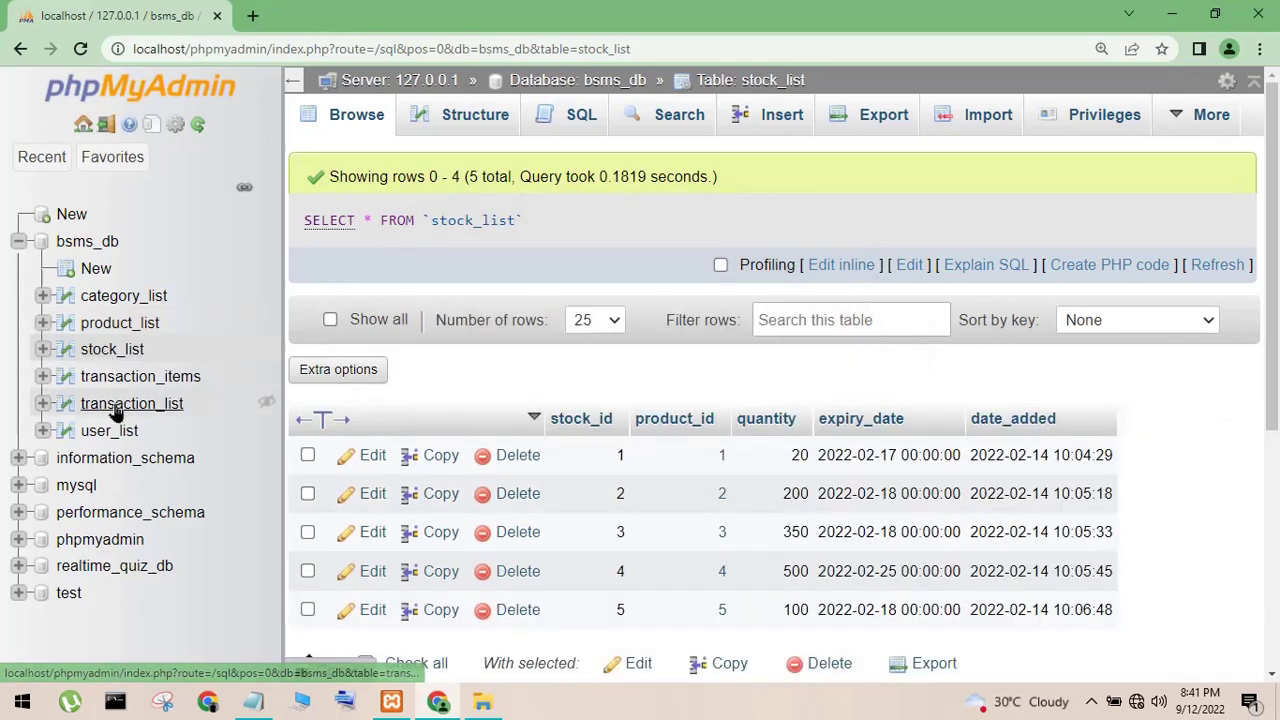
click(114, 410)
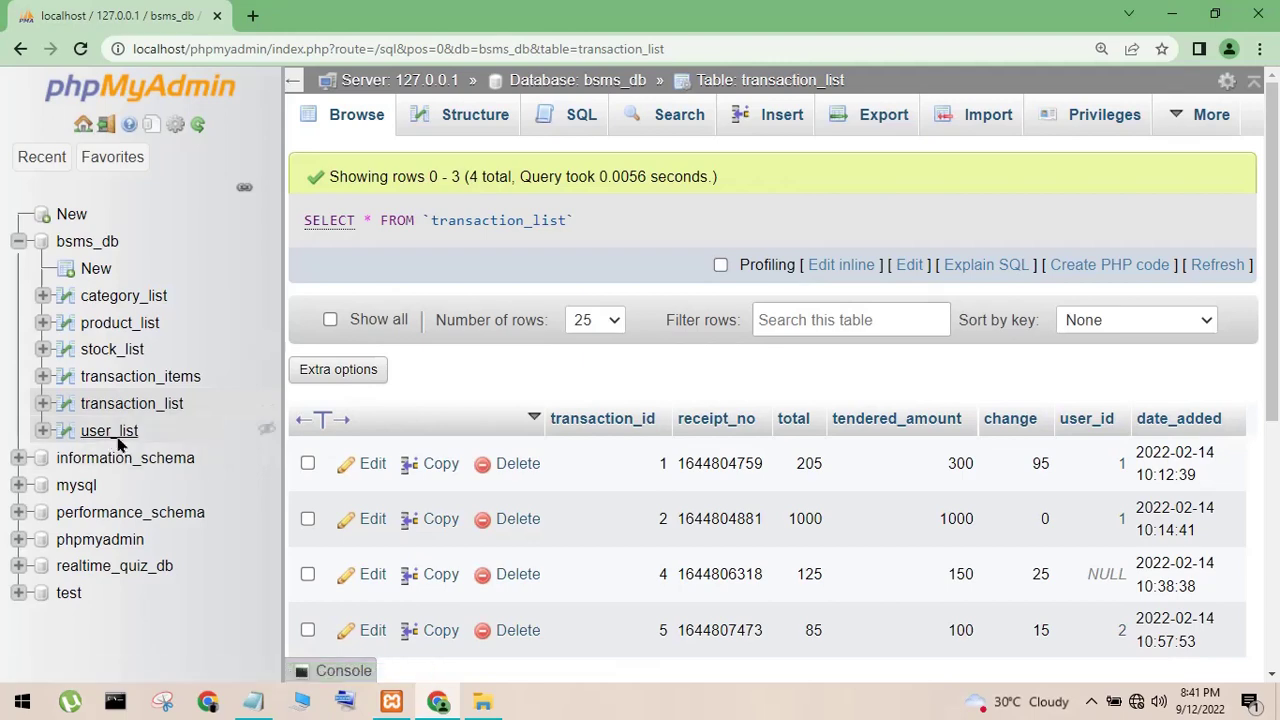
click(112, 432)
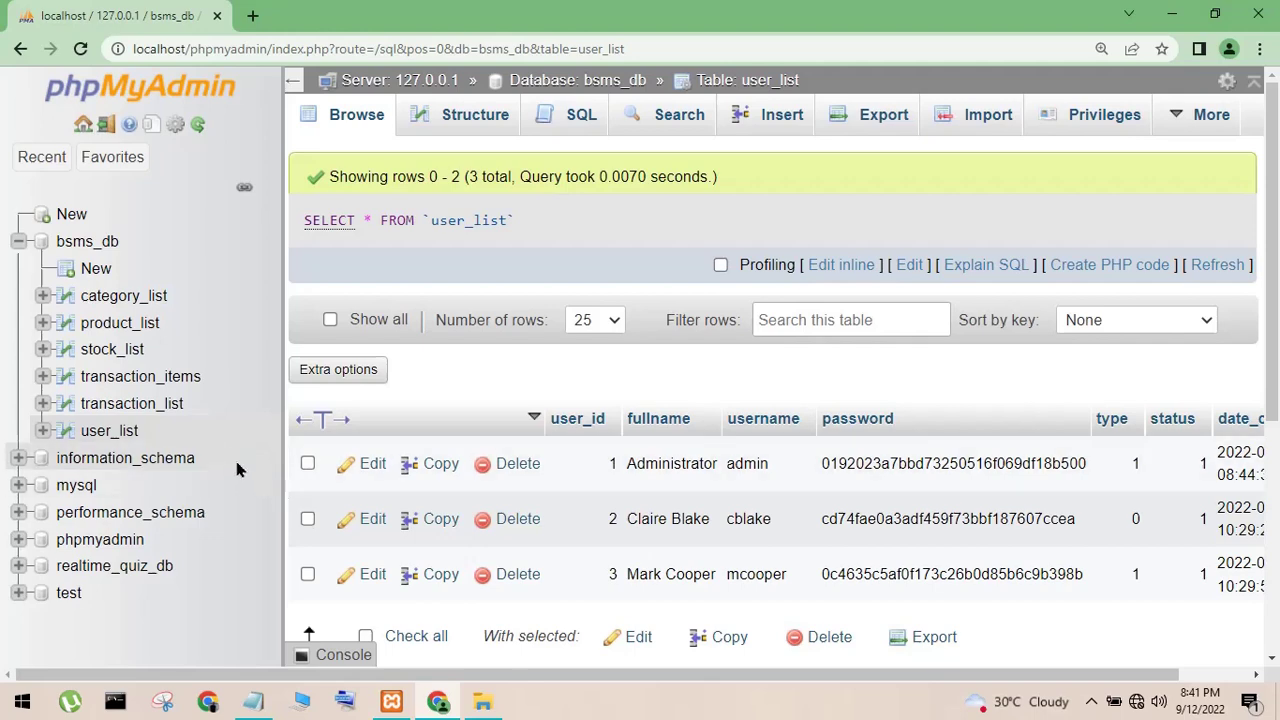
click(252, 15)
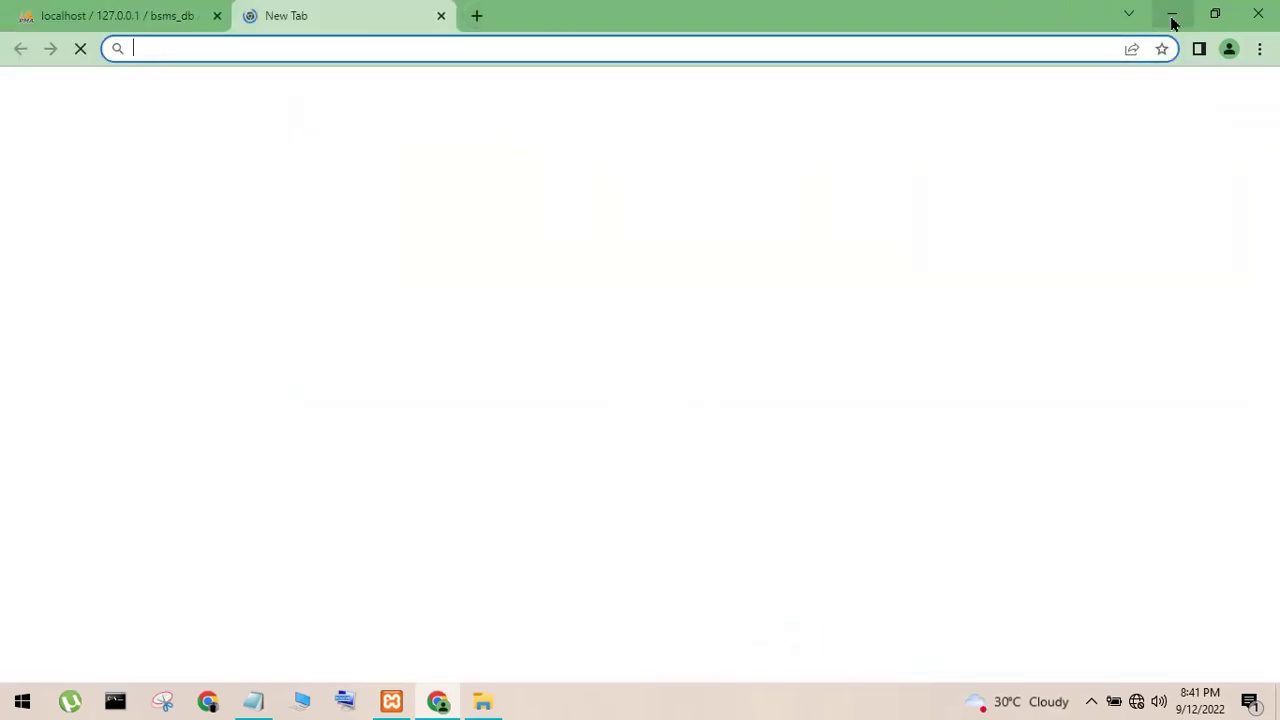
- Write and erase a note about the XAMPP install drive in Notepad, then minimize it
click(1171, 15)
click(253, 701)
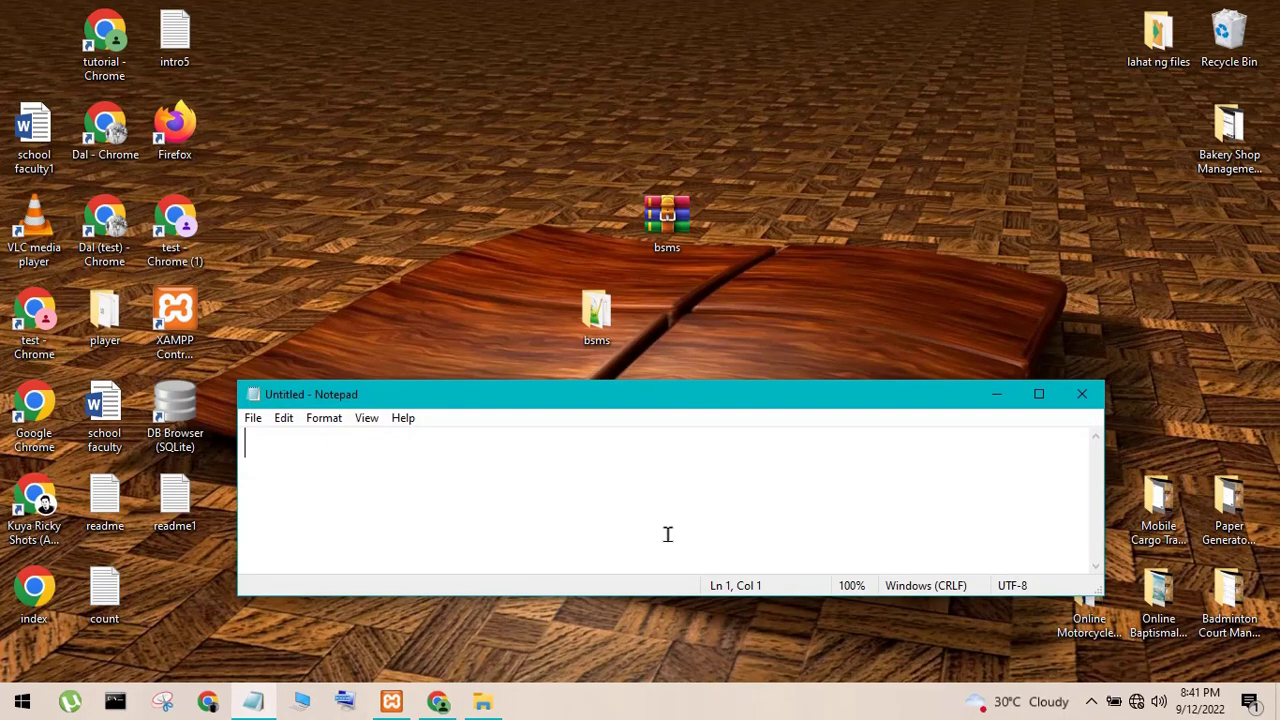
text(my xanm)
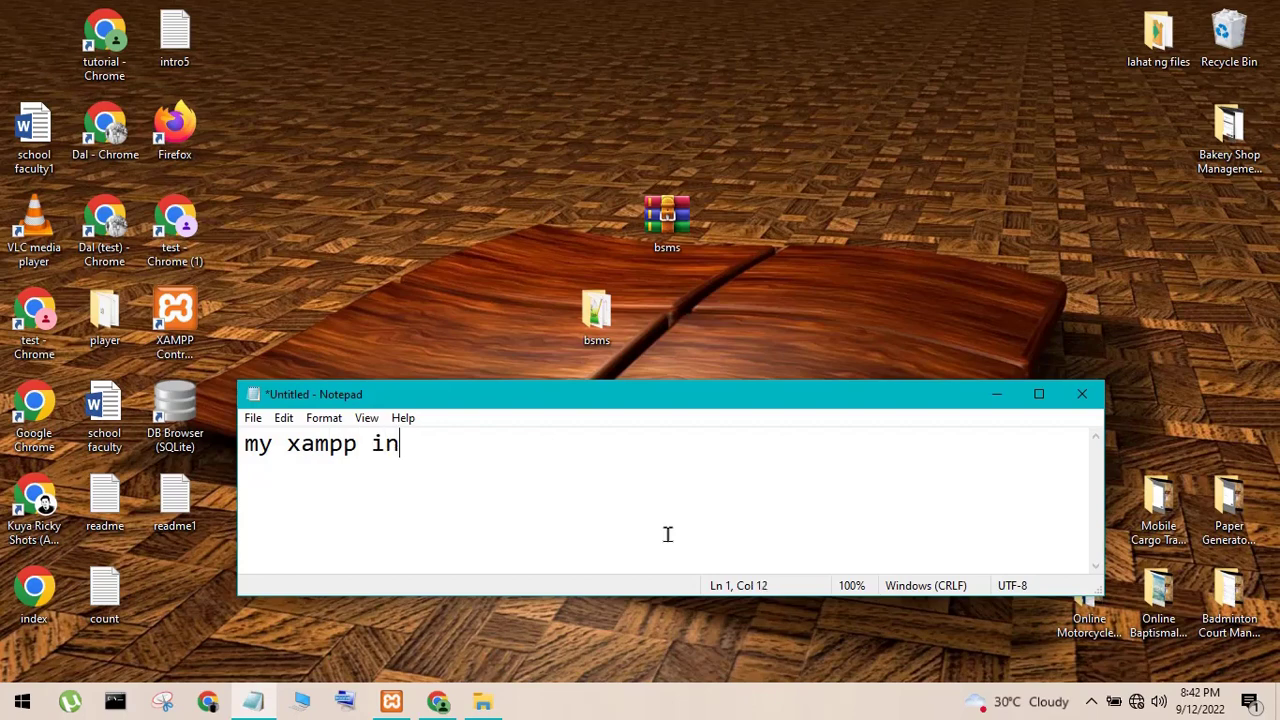
text(p install in drive E)
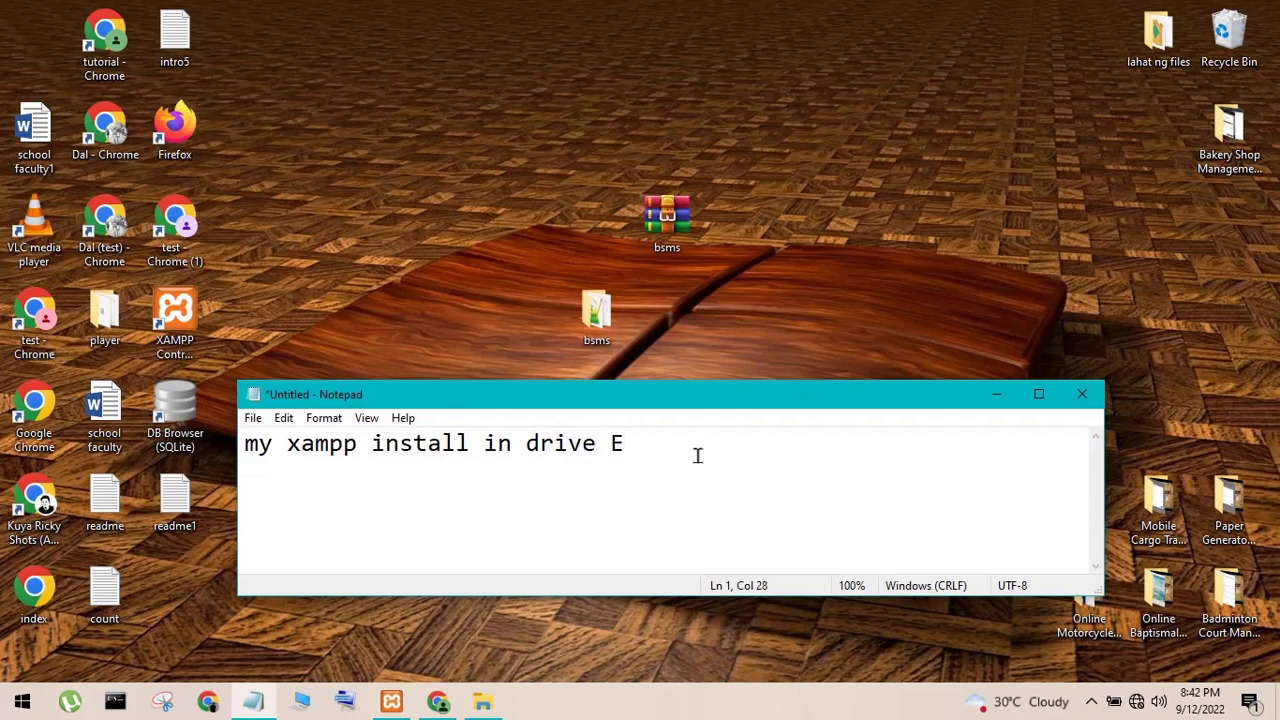
key(ctrl+a)
key(BackSpace)
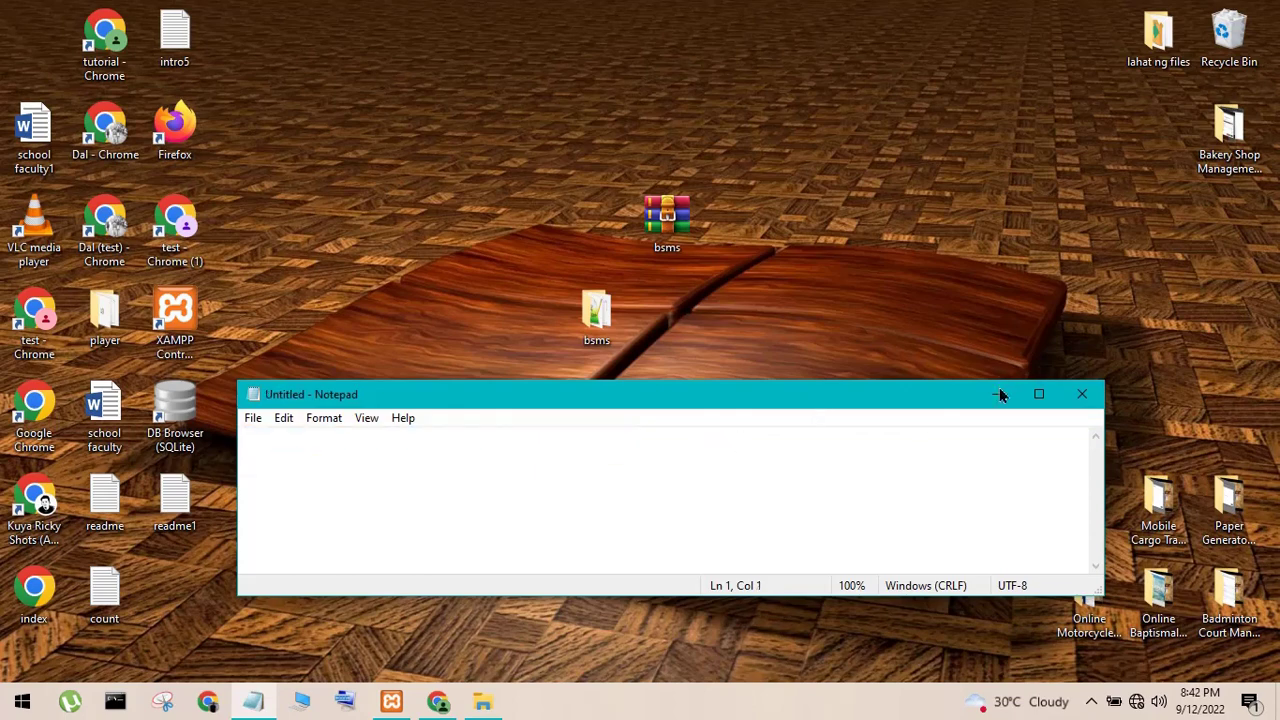
click(1000, 395)
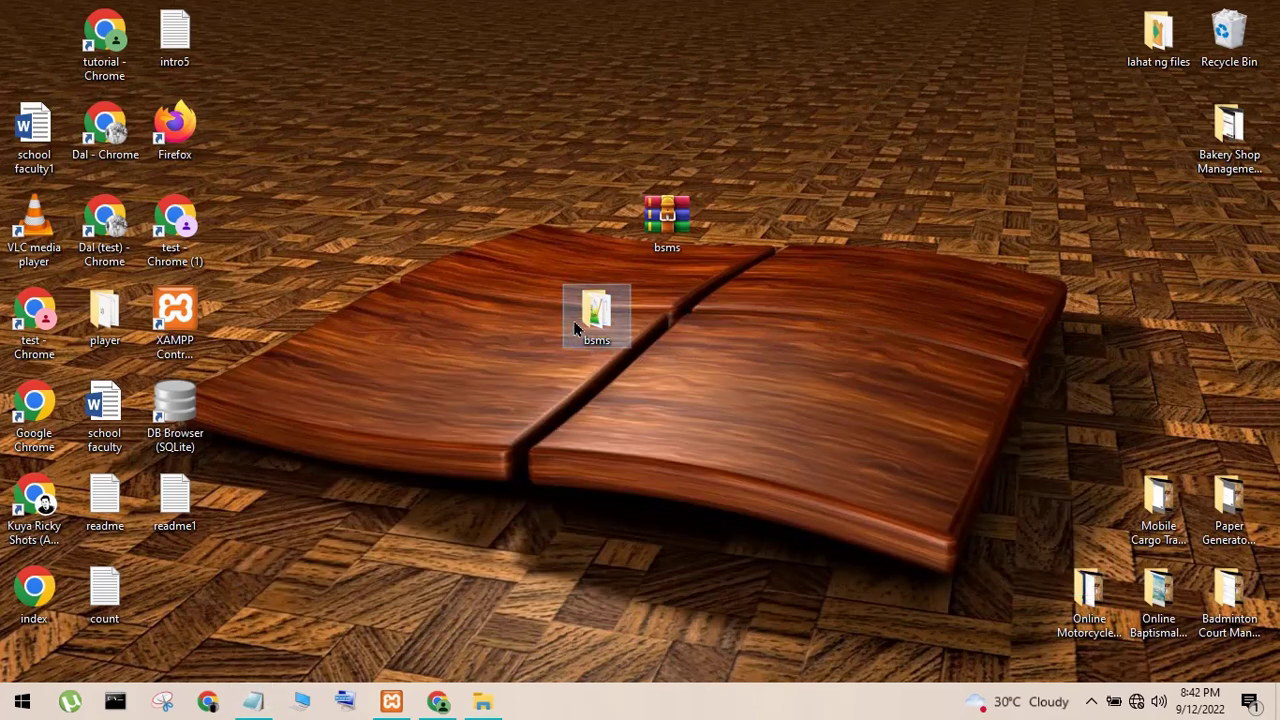
- Copy the desktop bsms folder to the clipboard
right_click(576, 328)
click(612, 573)
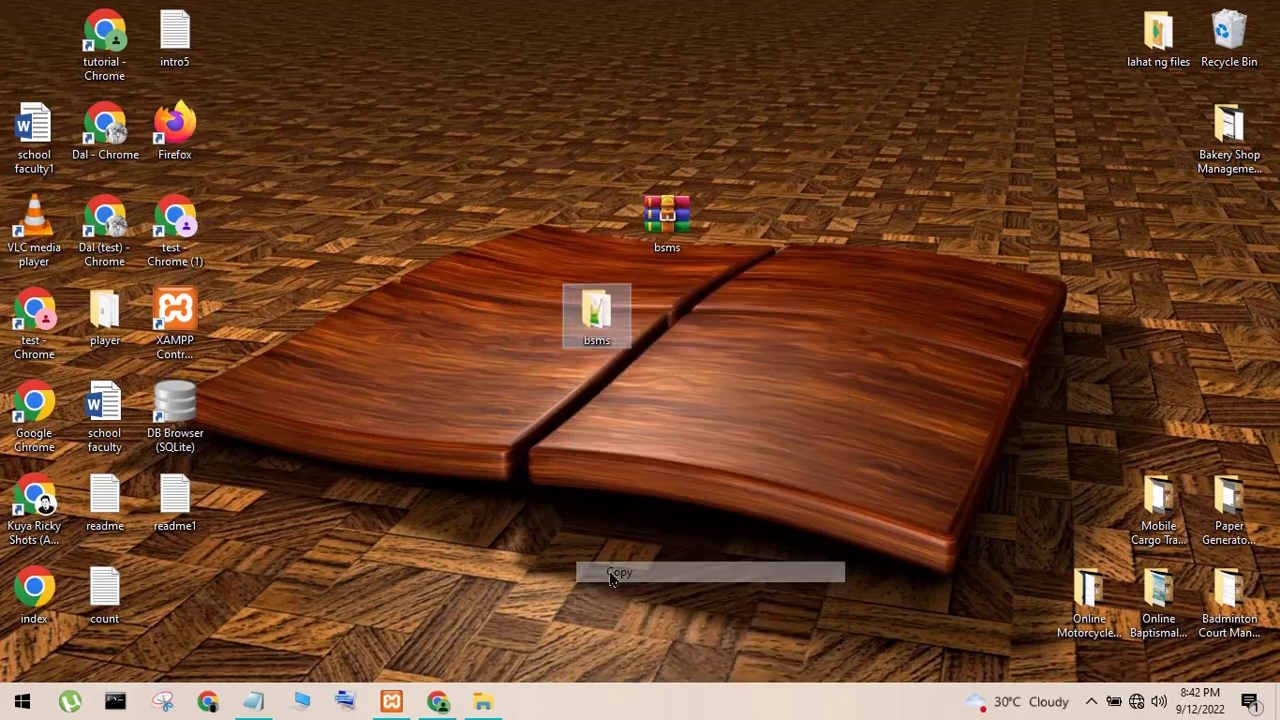
click(370, 461)
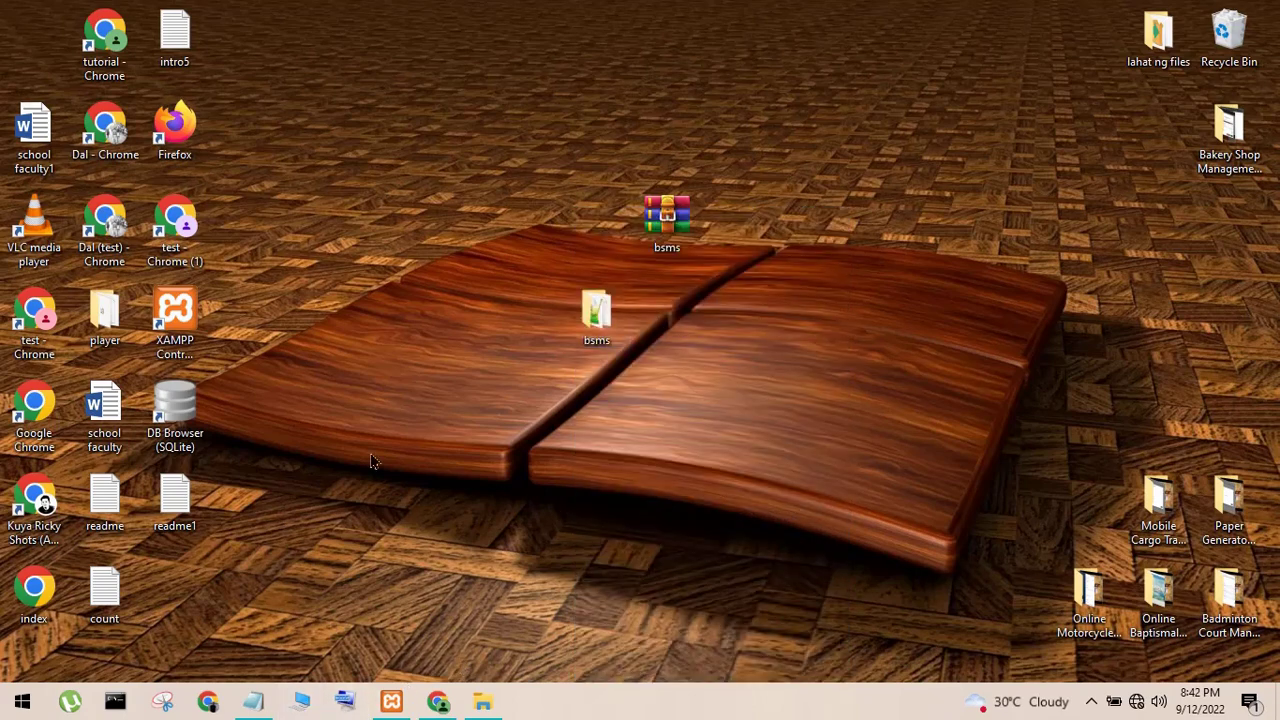
key(super+e)
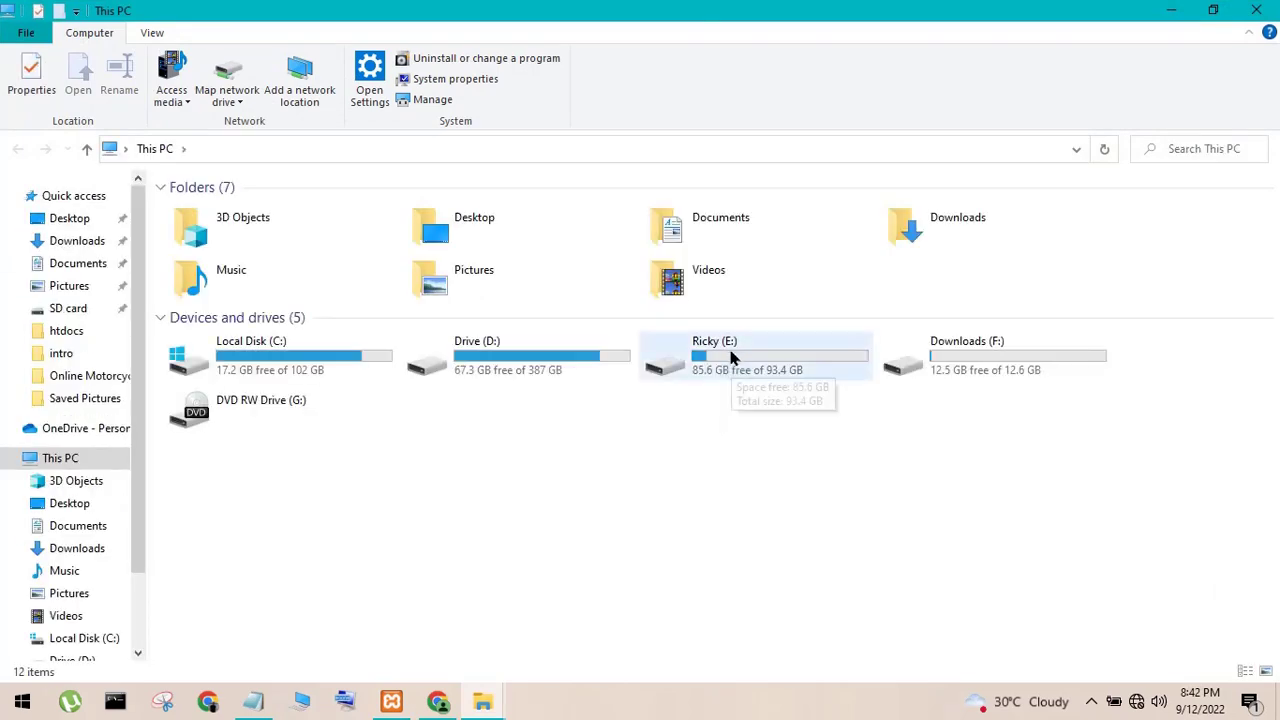
- Paste the bsms folder into E:\xampp\htdocs
double_click(739, 370)
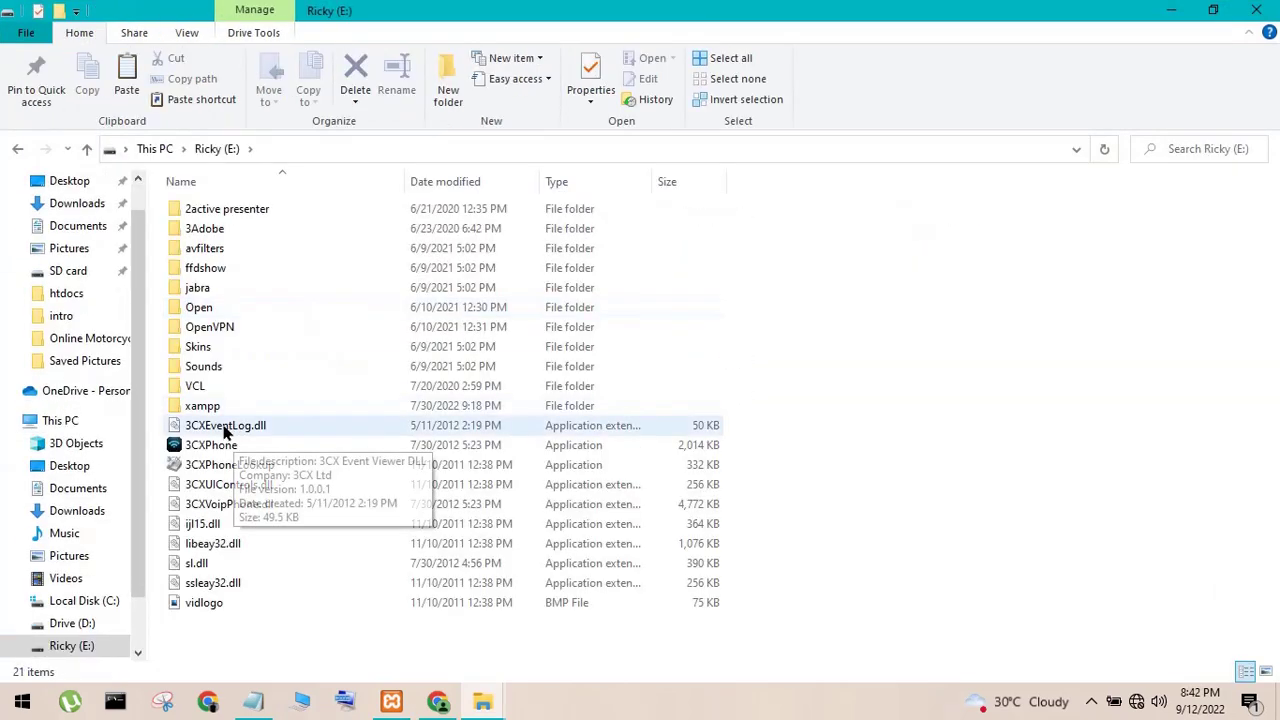
double_click(221, 406)
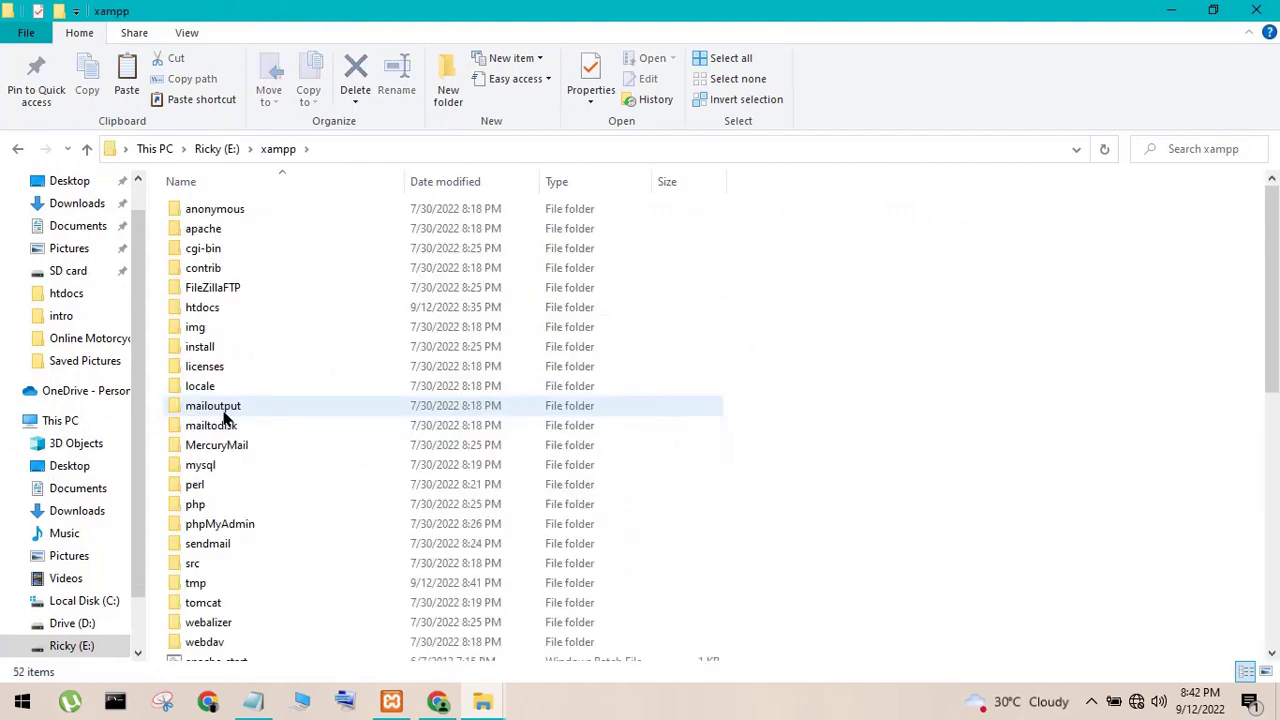
double_click(219, 310)
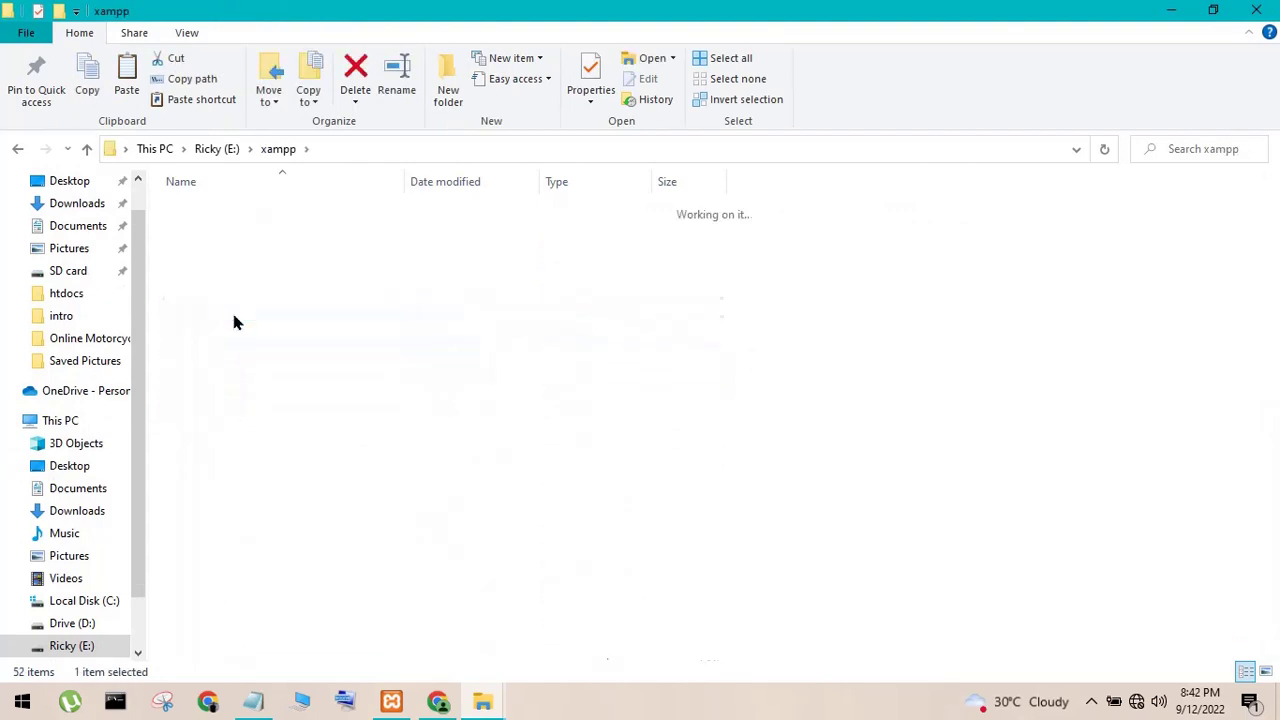
right_click(328, 489)
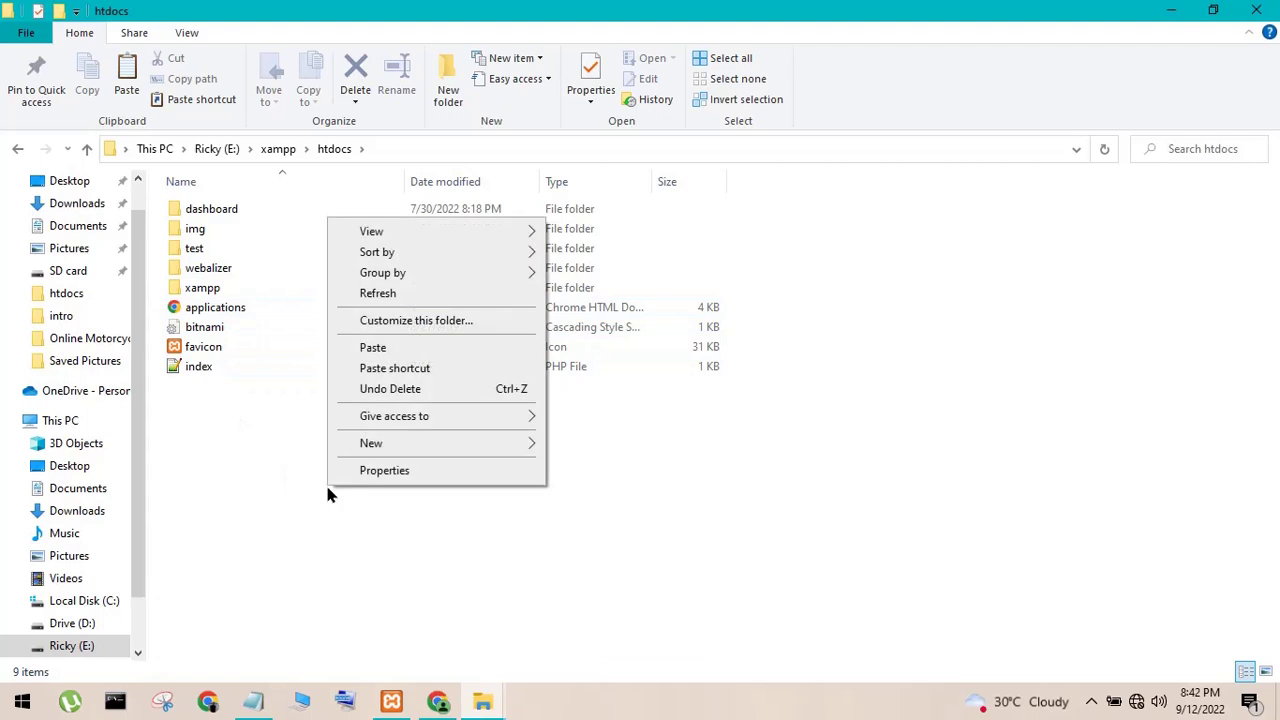
click(372, 347)
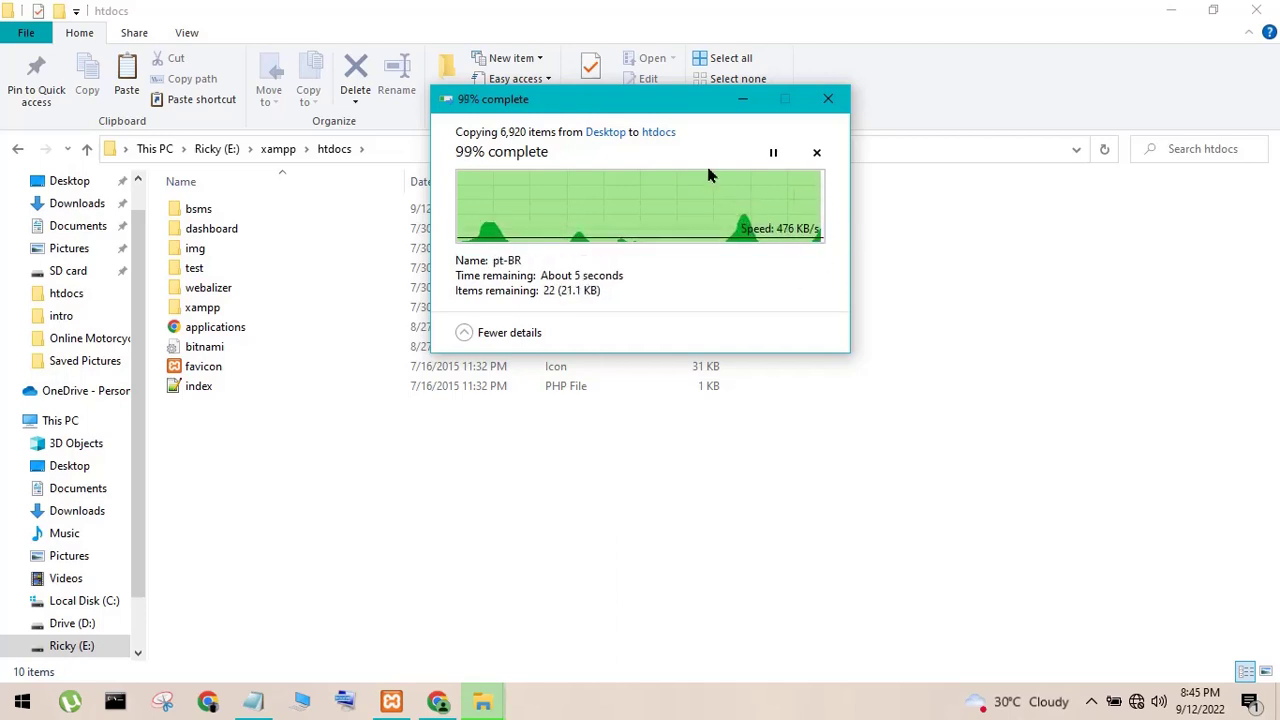
- Copy the folder path E:\xampp\htdocs\bsms from the address bar
double_click(412, 211)
click(446, 150)
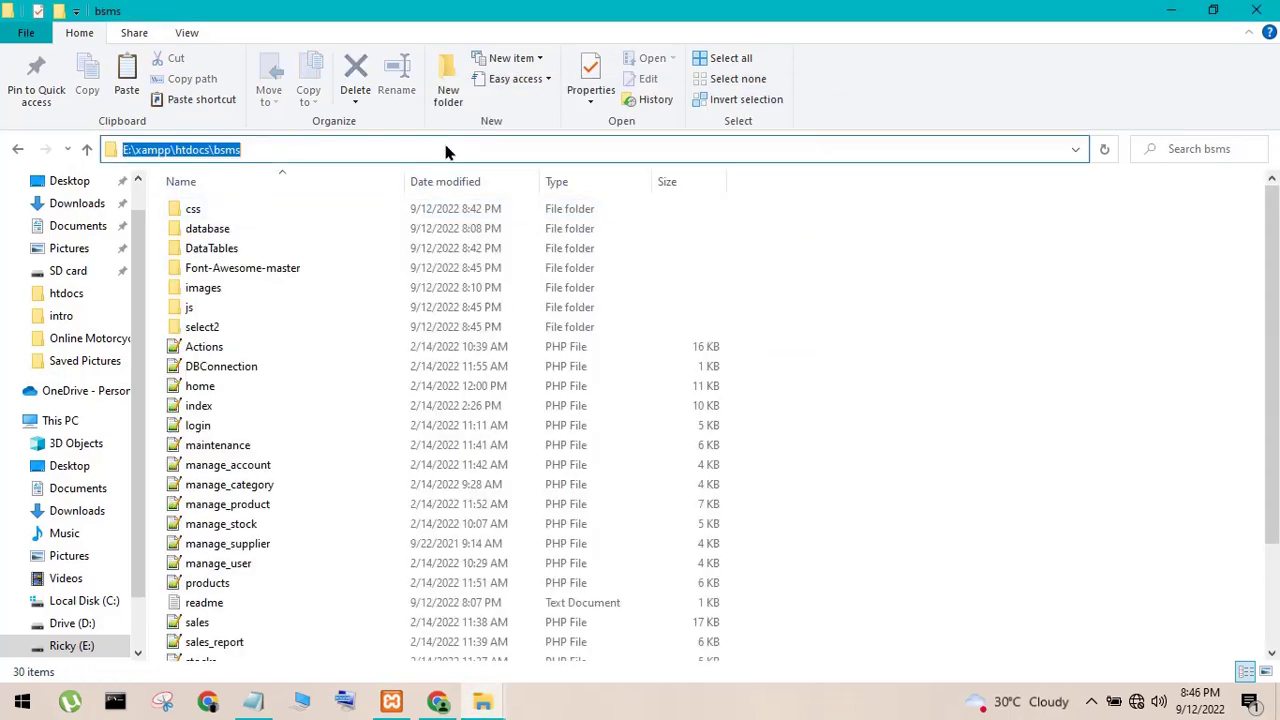
right_click(242, 150)
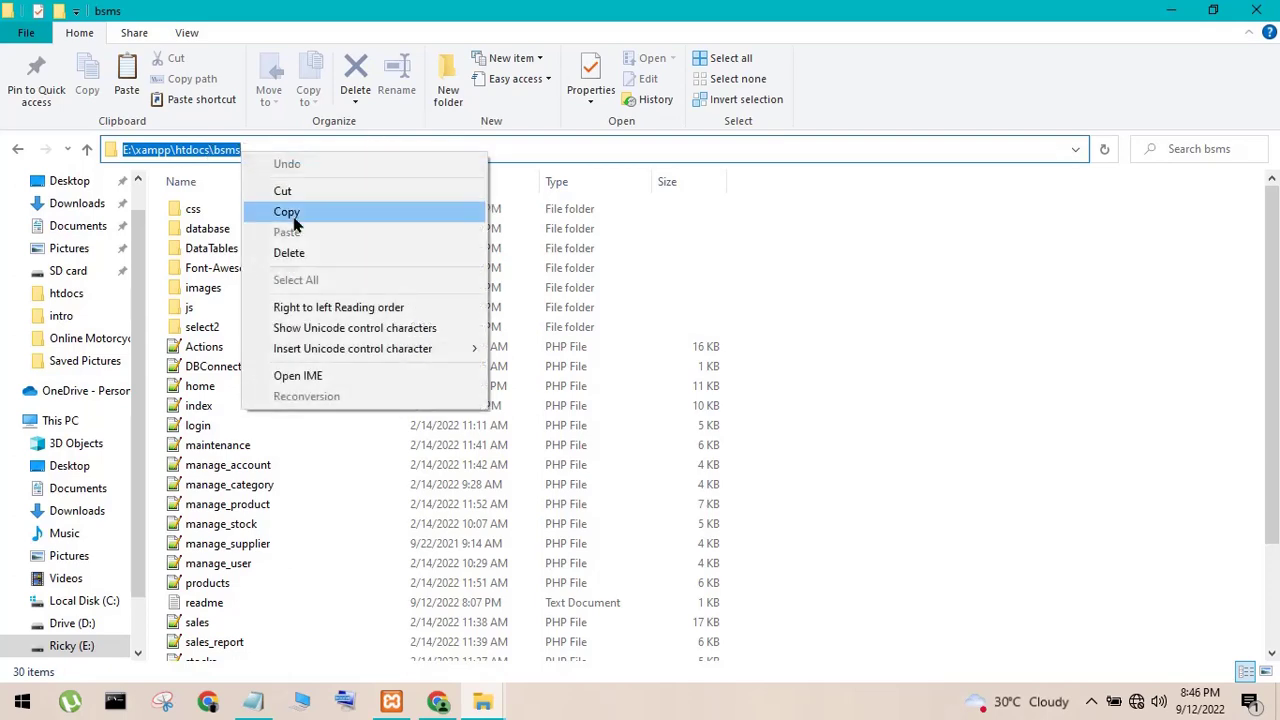
click(290, 211)
click(438, 702)
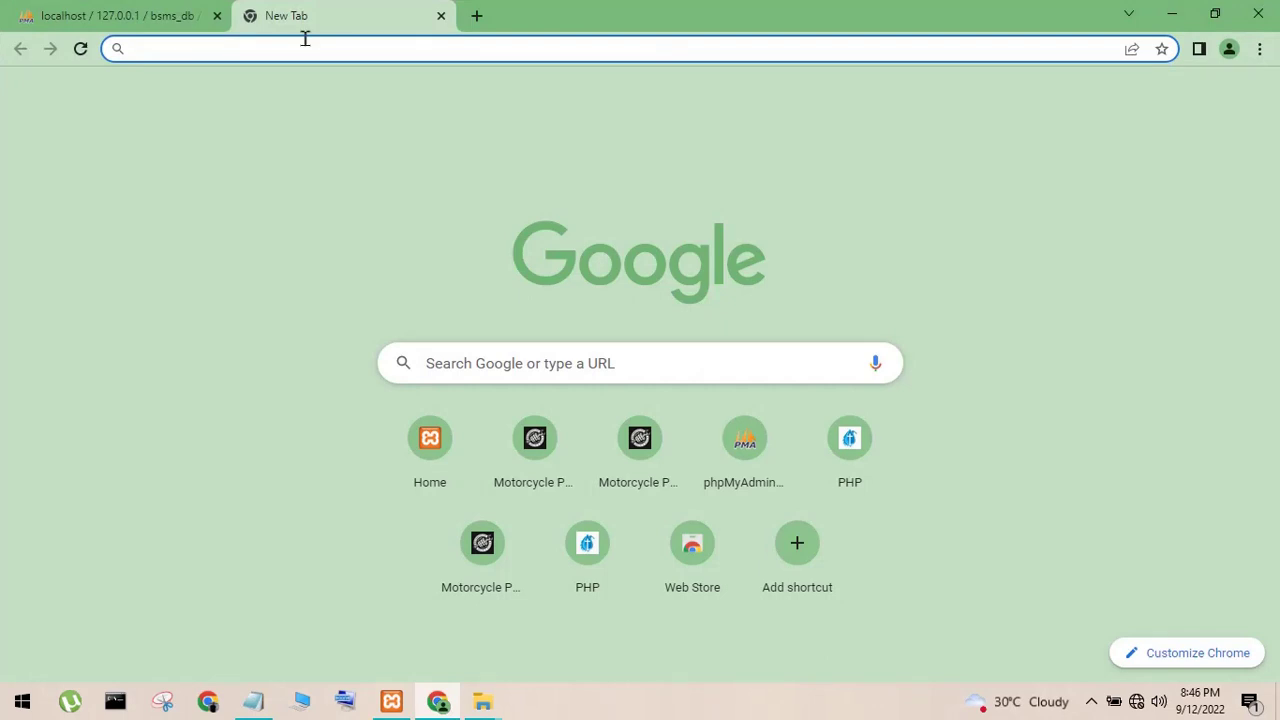
- Change the pasted E:\xampp\htdocs\bsms path to localhost/bsms and load it
right_click(304, 40)
click(368, 166)
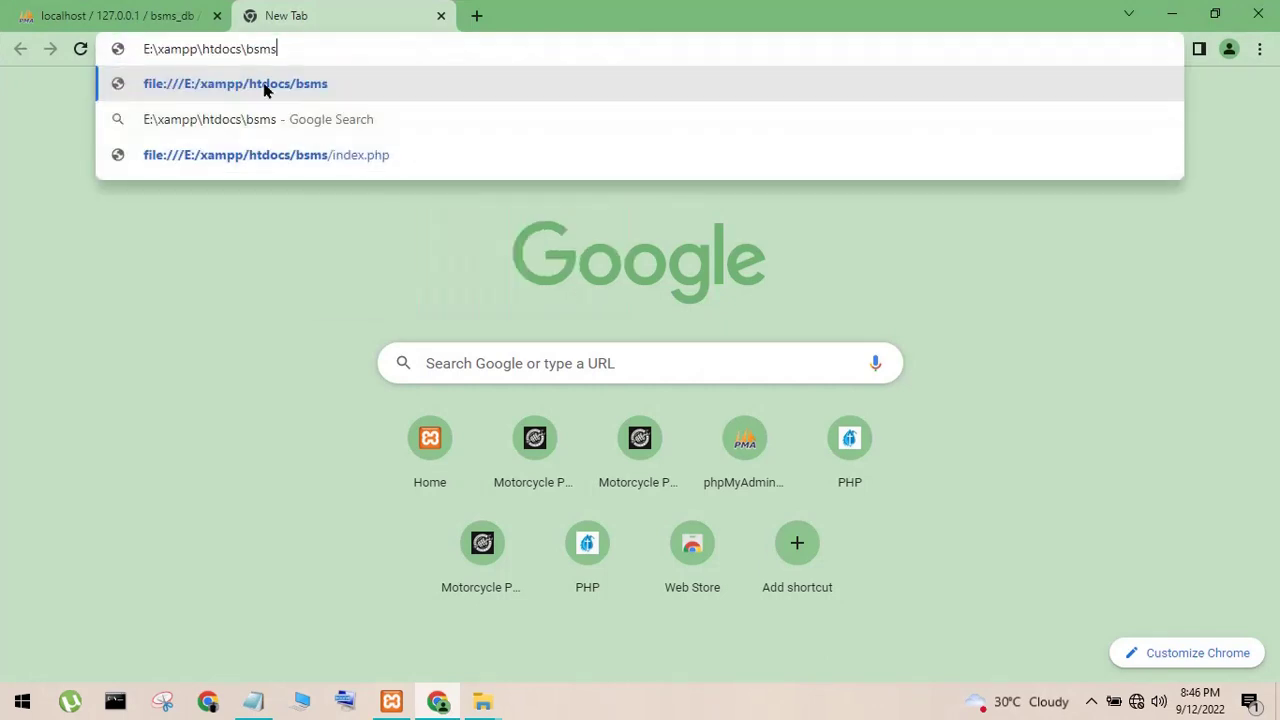
drag(244, 54, 3, 56)
key(BackSpace)
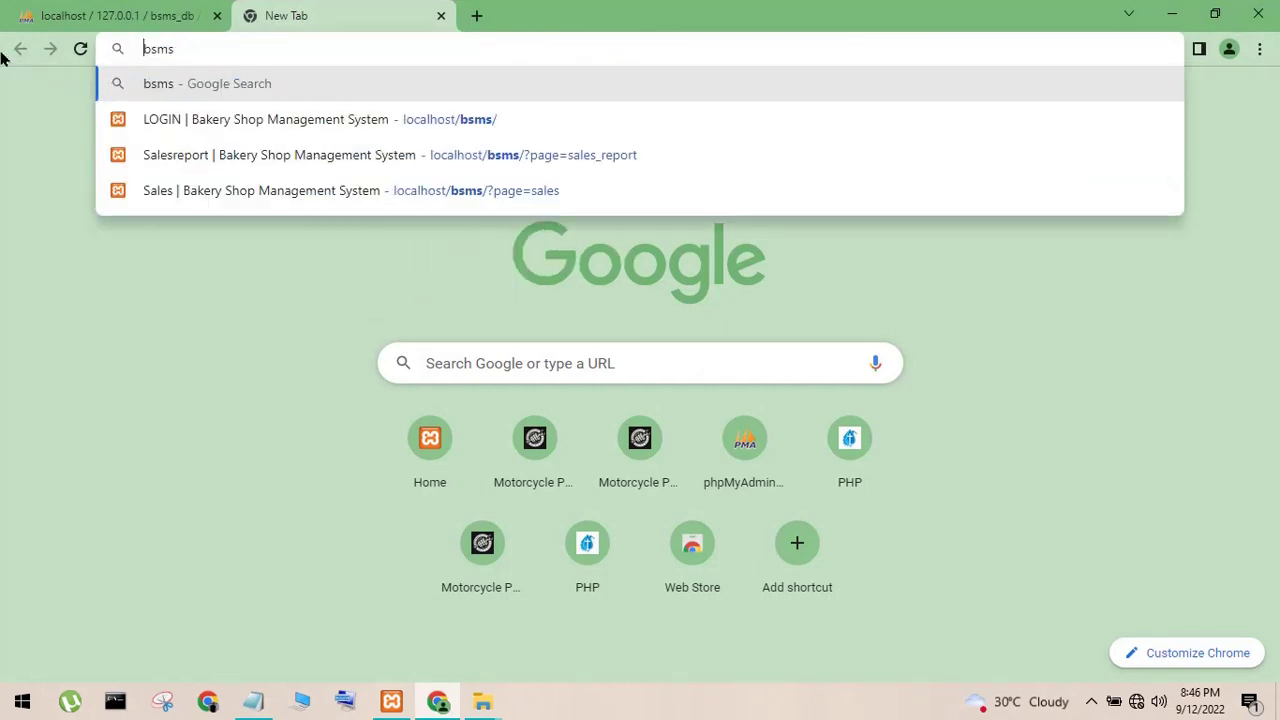
text(/)
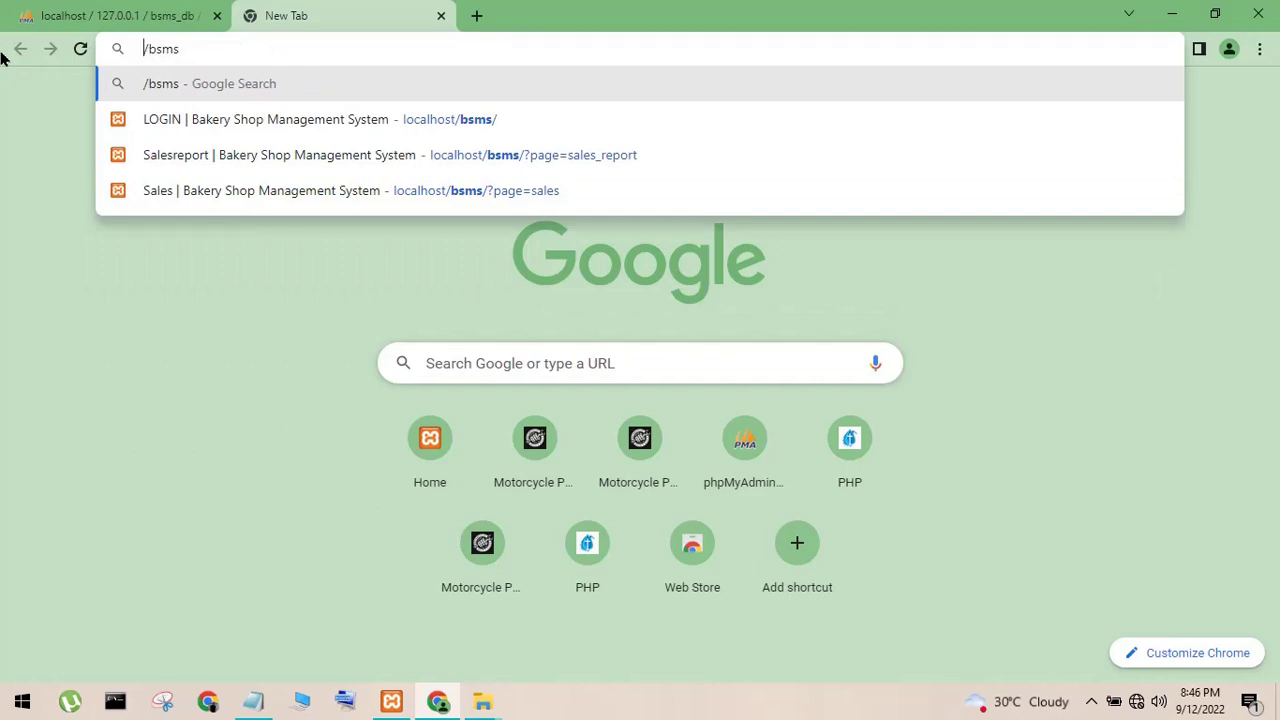
text(localhost)
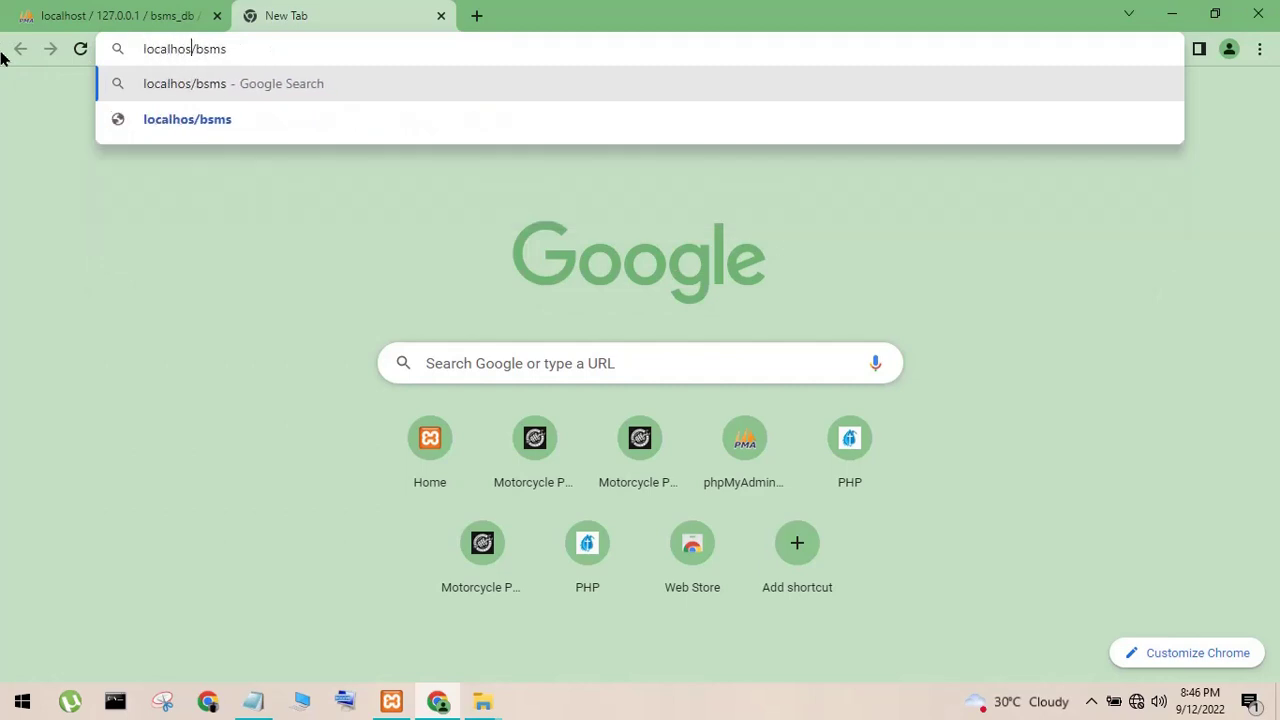
key(Return)
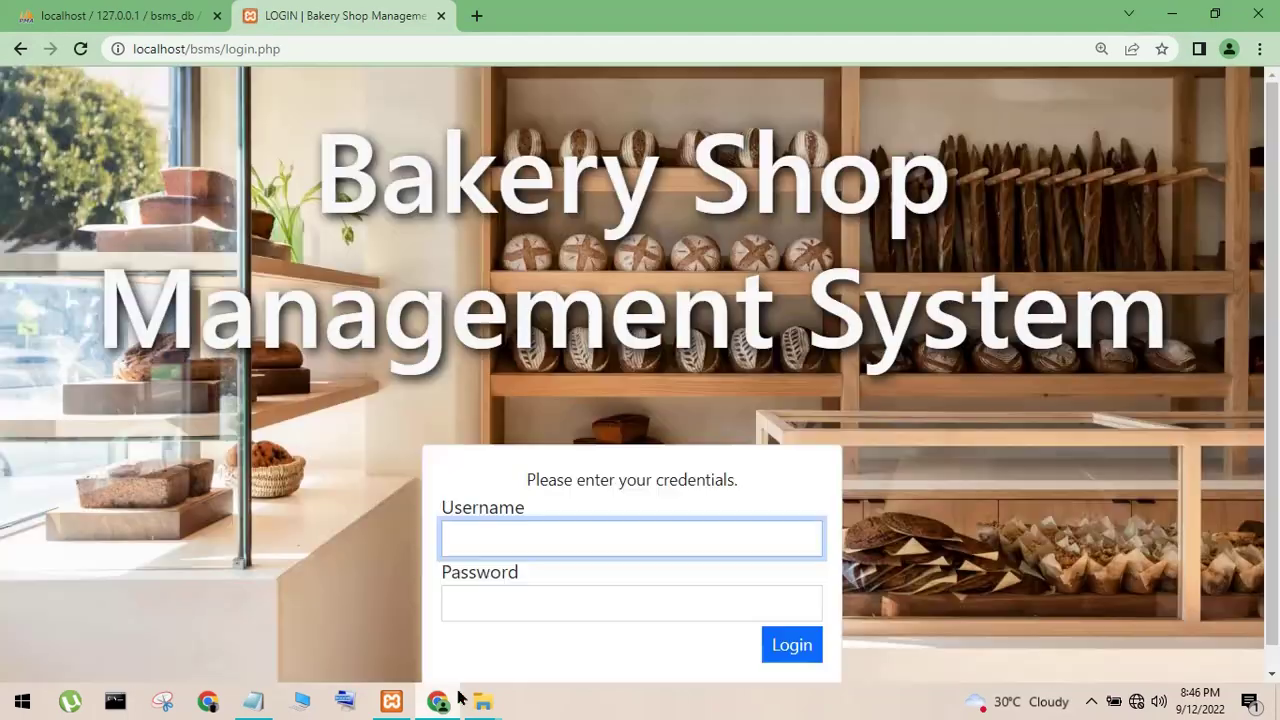
- Open index.php from the bsms folder in Notepad++
mouse_move(485, 701)
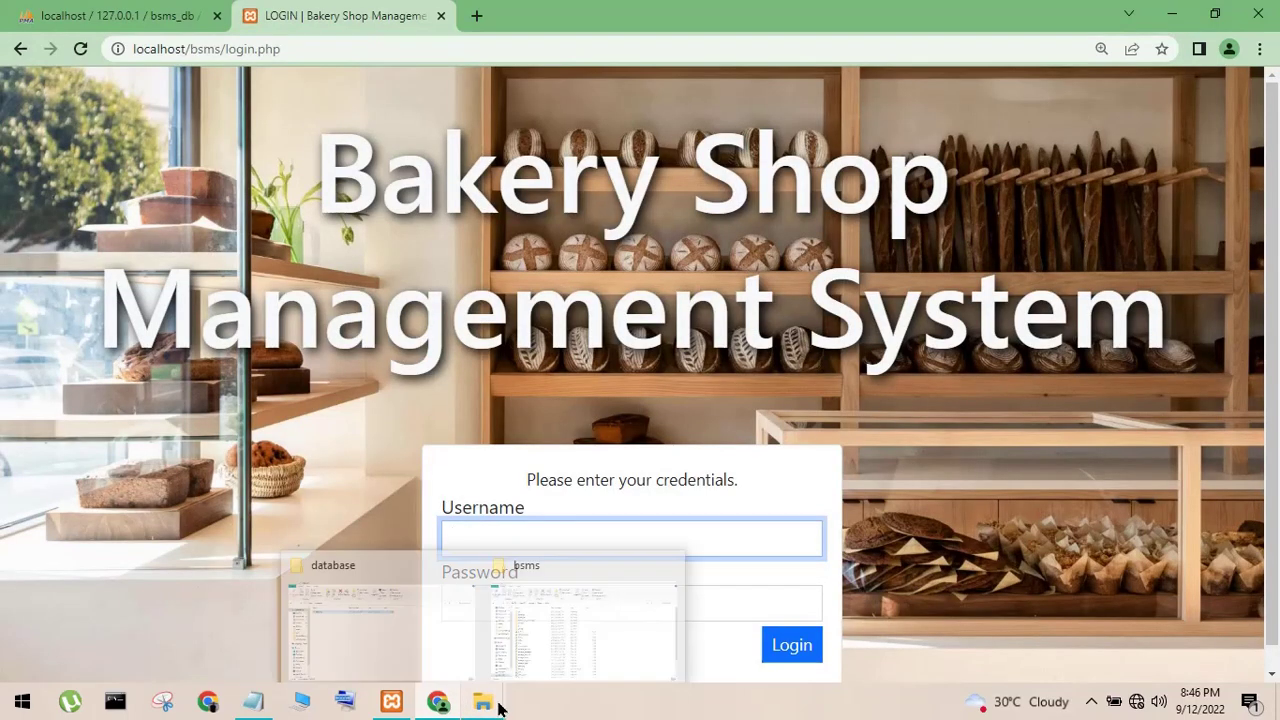
click(519, 608)
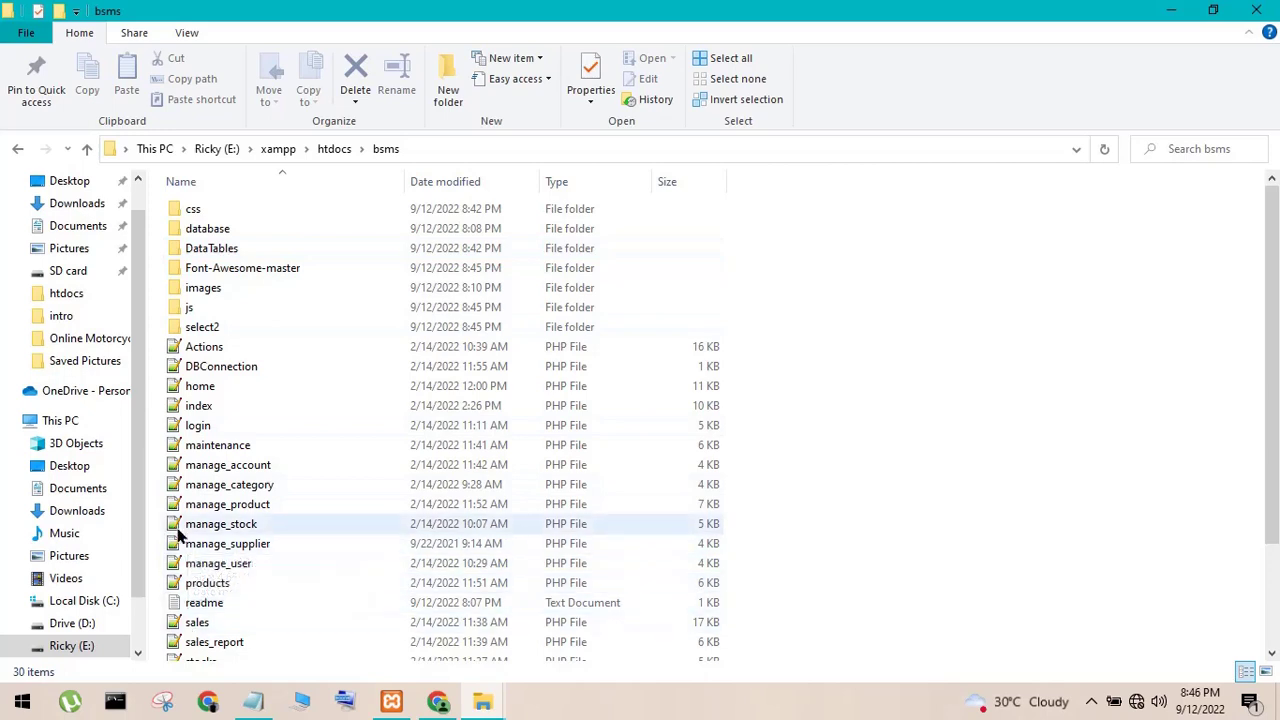
right_click(196, 407)
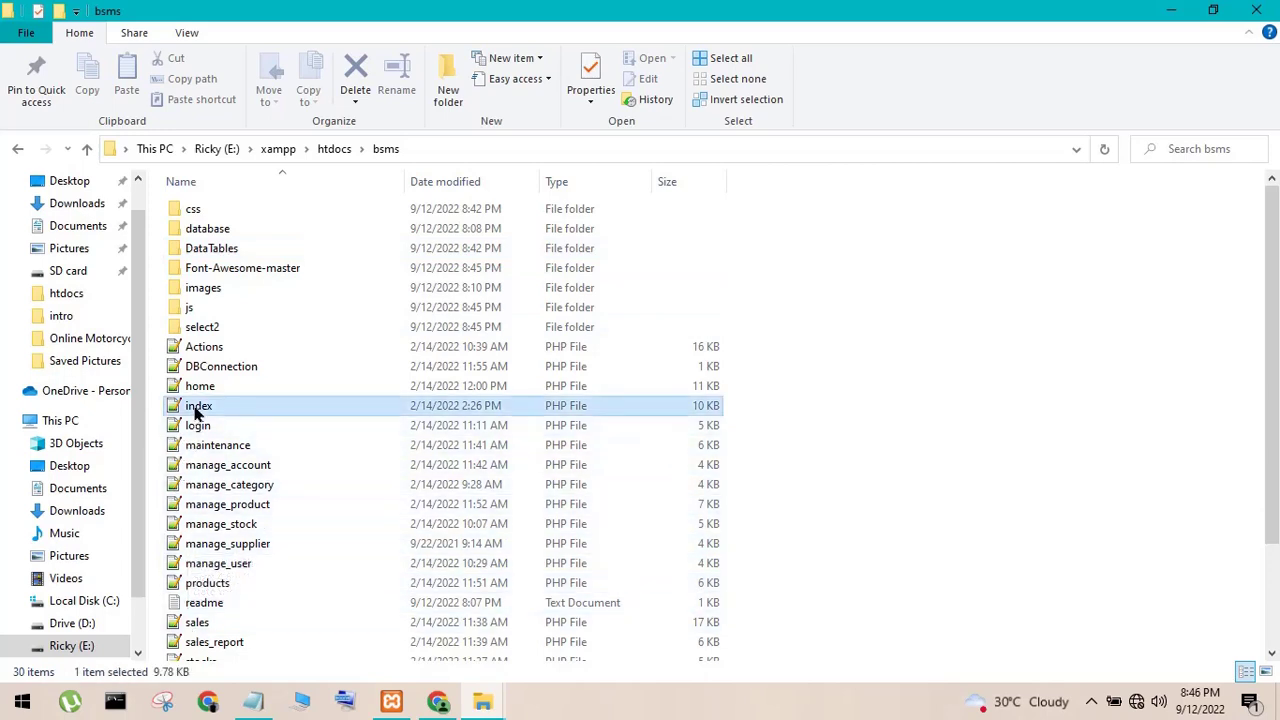
click(255, 333)
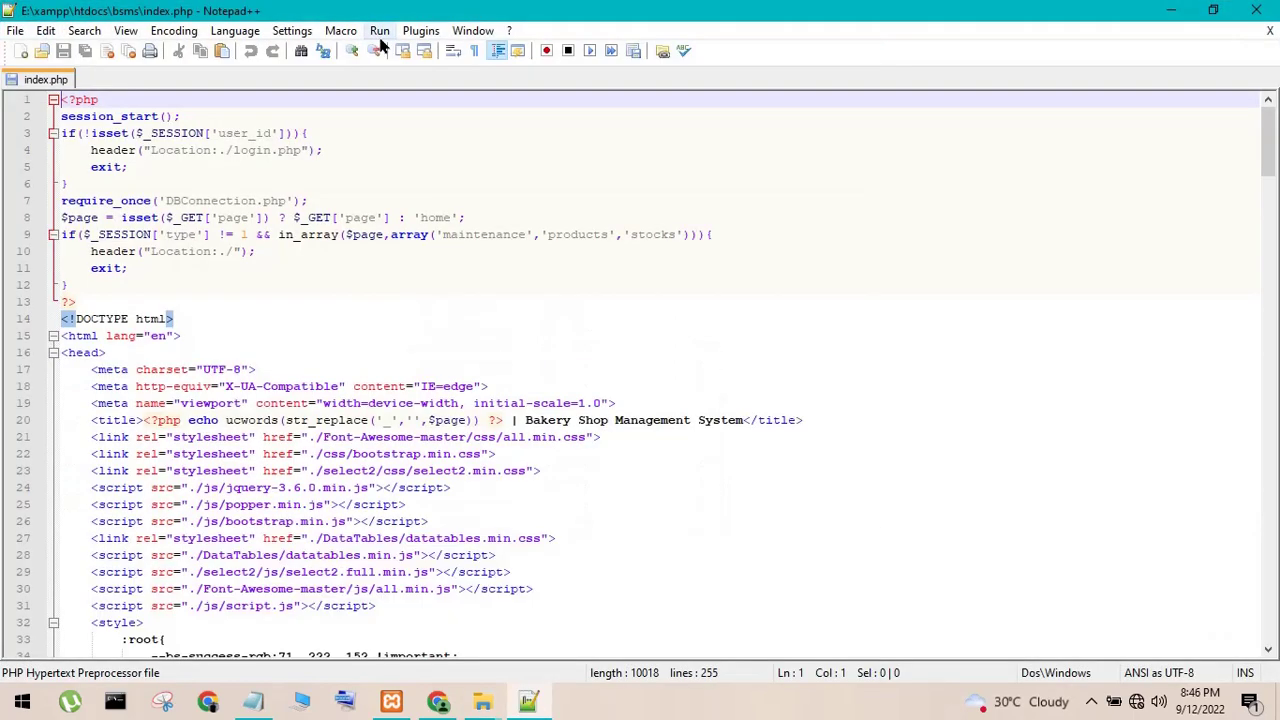
- Launch index.php in Chrome and reload it from localhost instead of file:///E:/xampp/htdocs
click(380, 31)
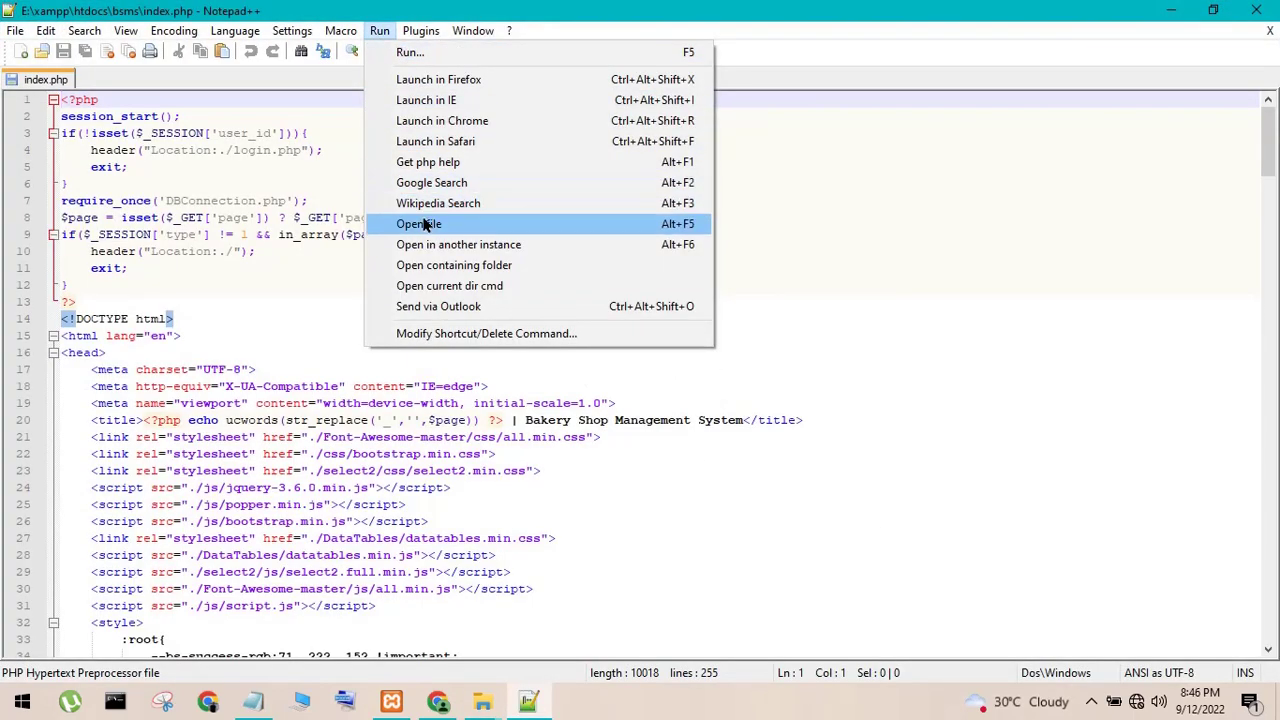
click(436, 122)
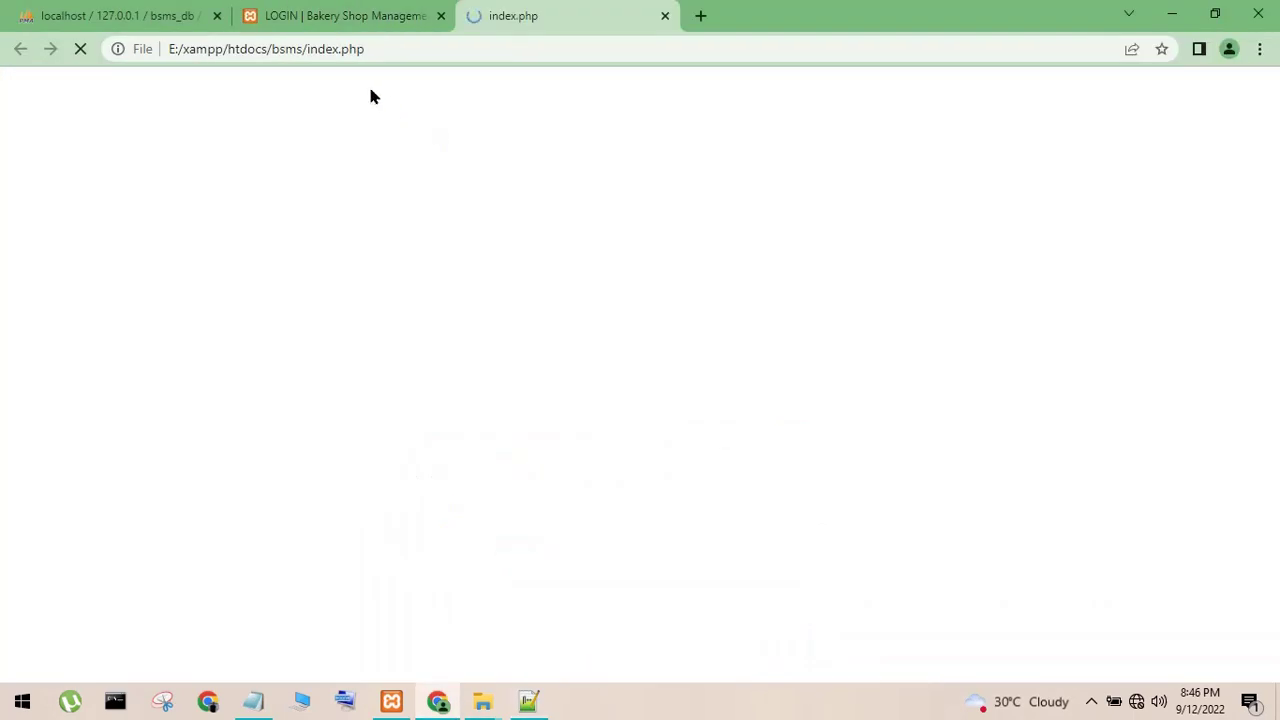
drag(268, 52, 4, 100)
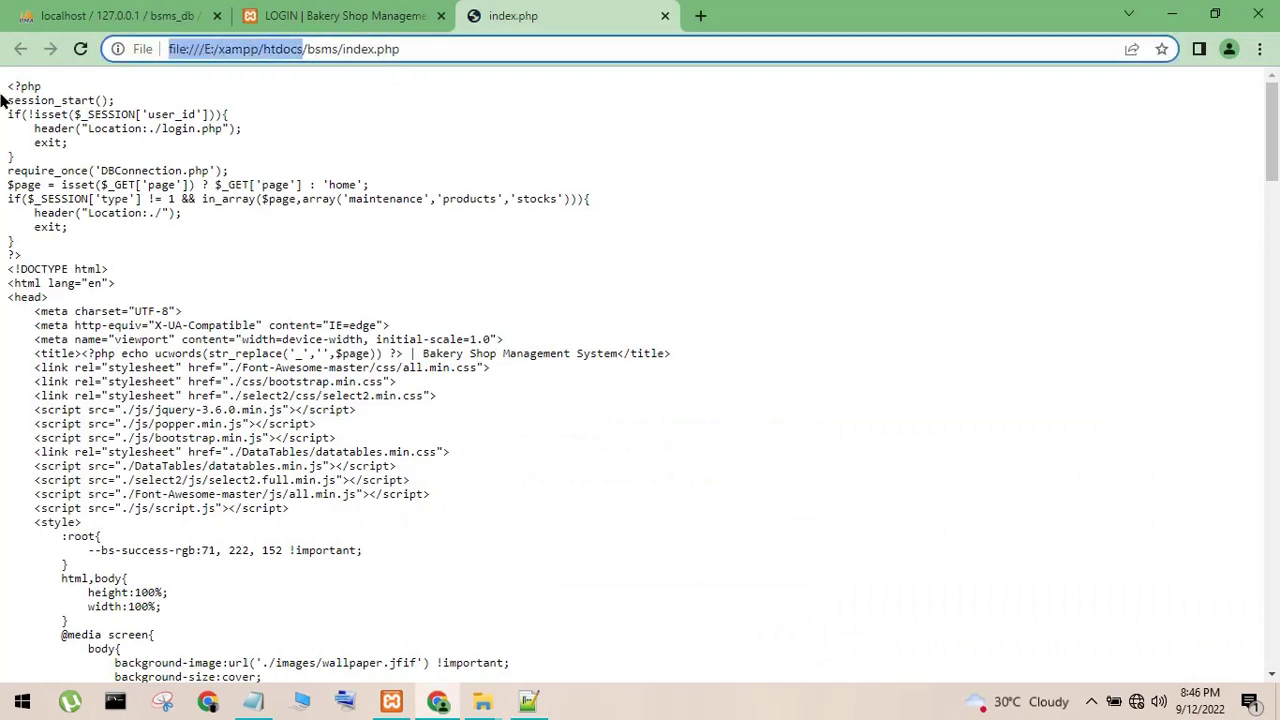
key(BackSpace)
text(localhost)
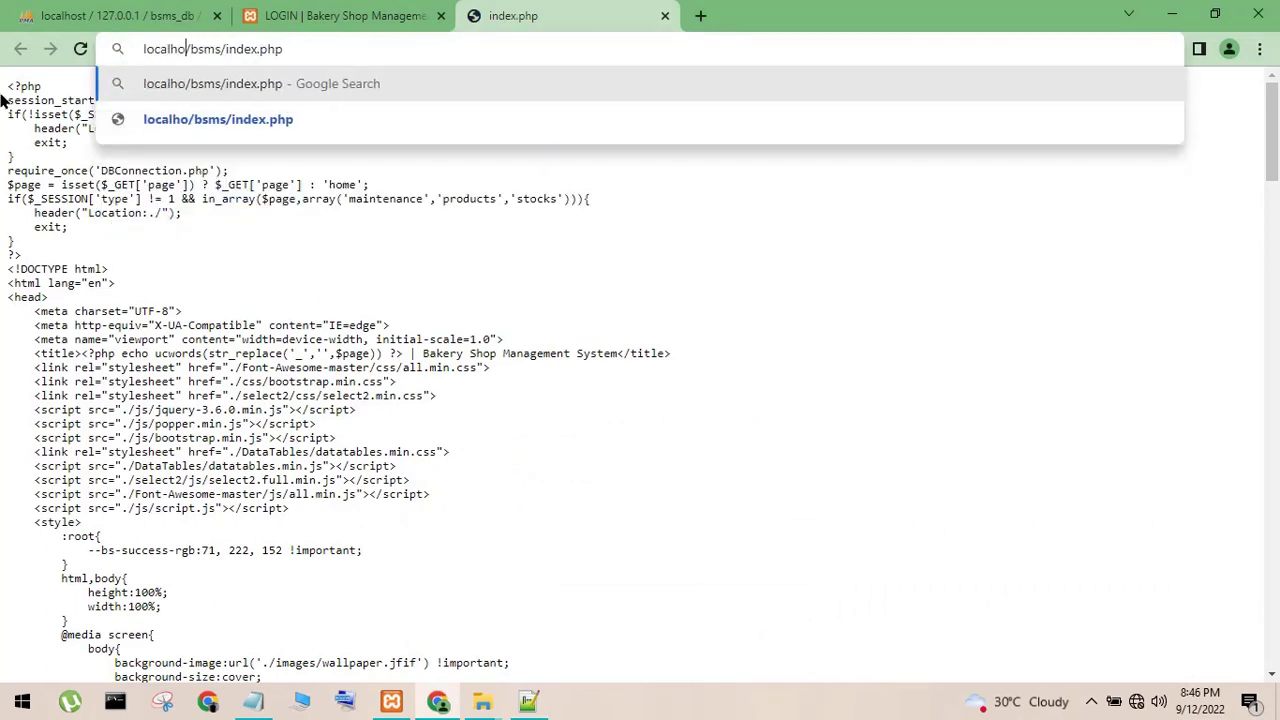
key(Return)
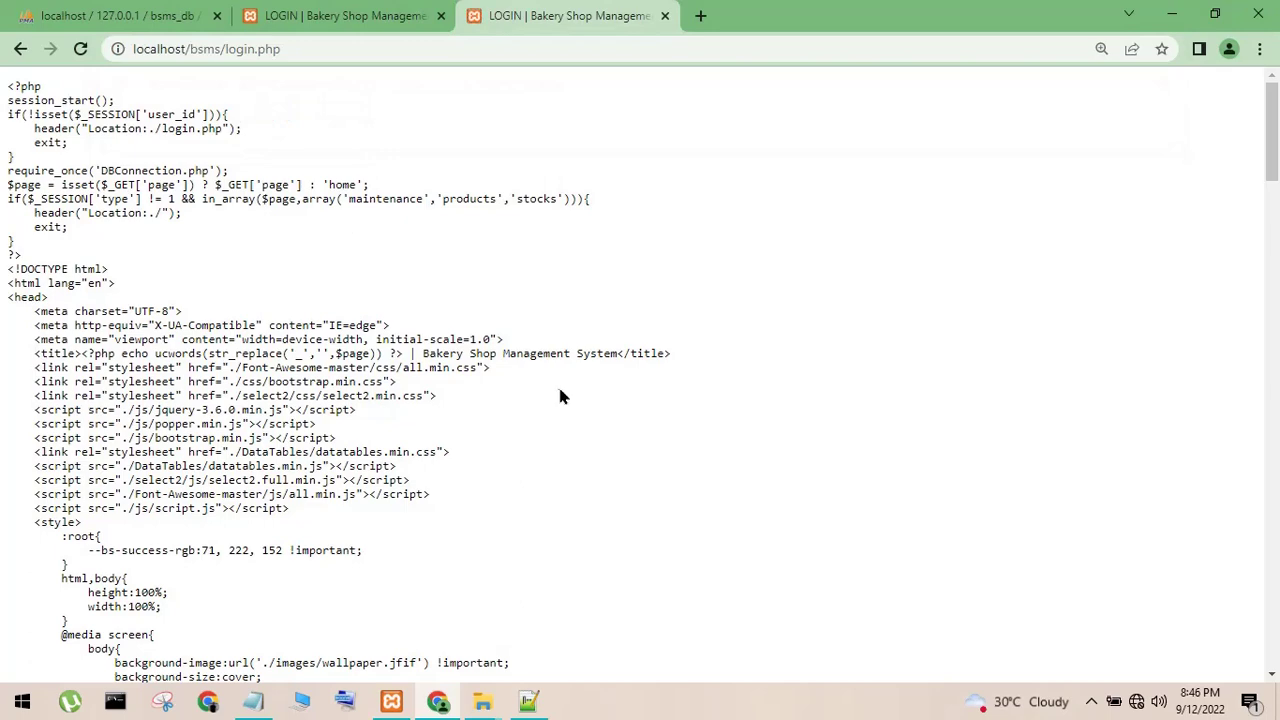
scroll(516, 483, down, 1)
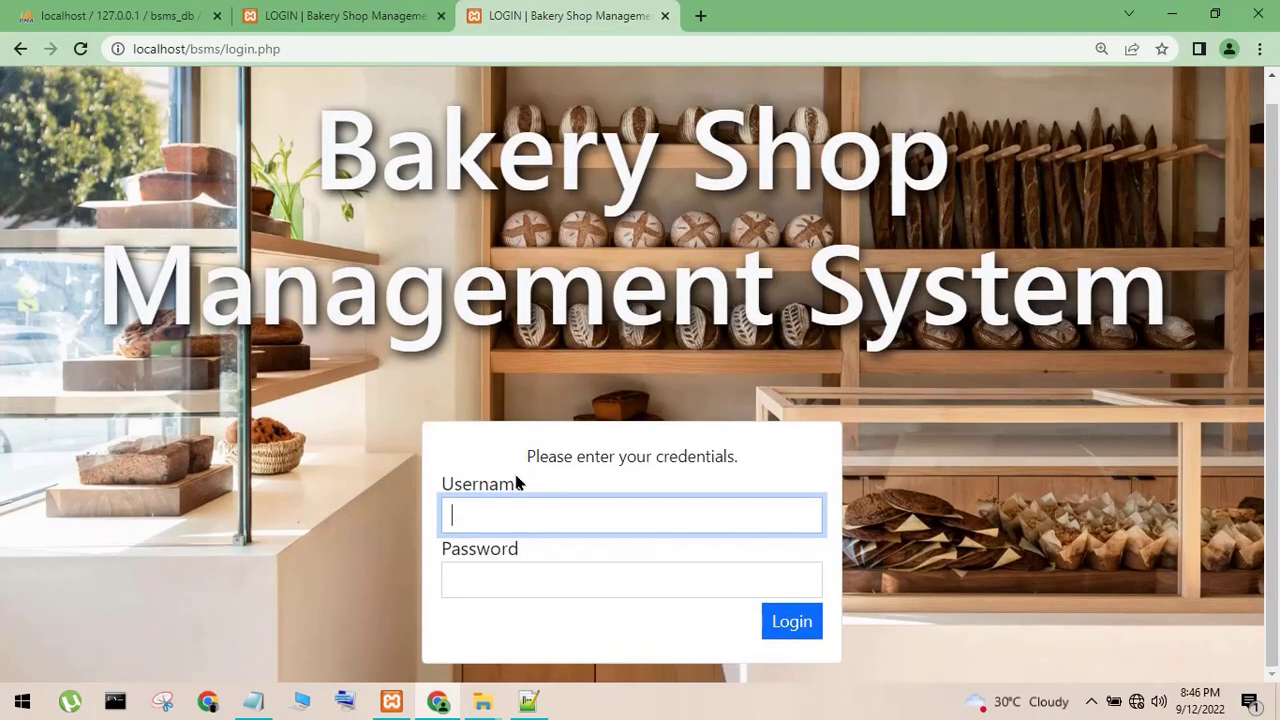
- Jot the admin login credentials in Notepad, then cut them out and minimize the note
click(252, 700)
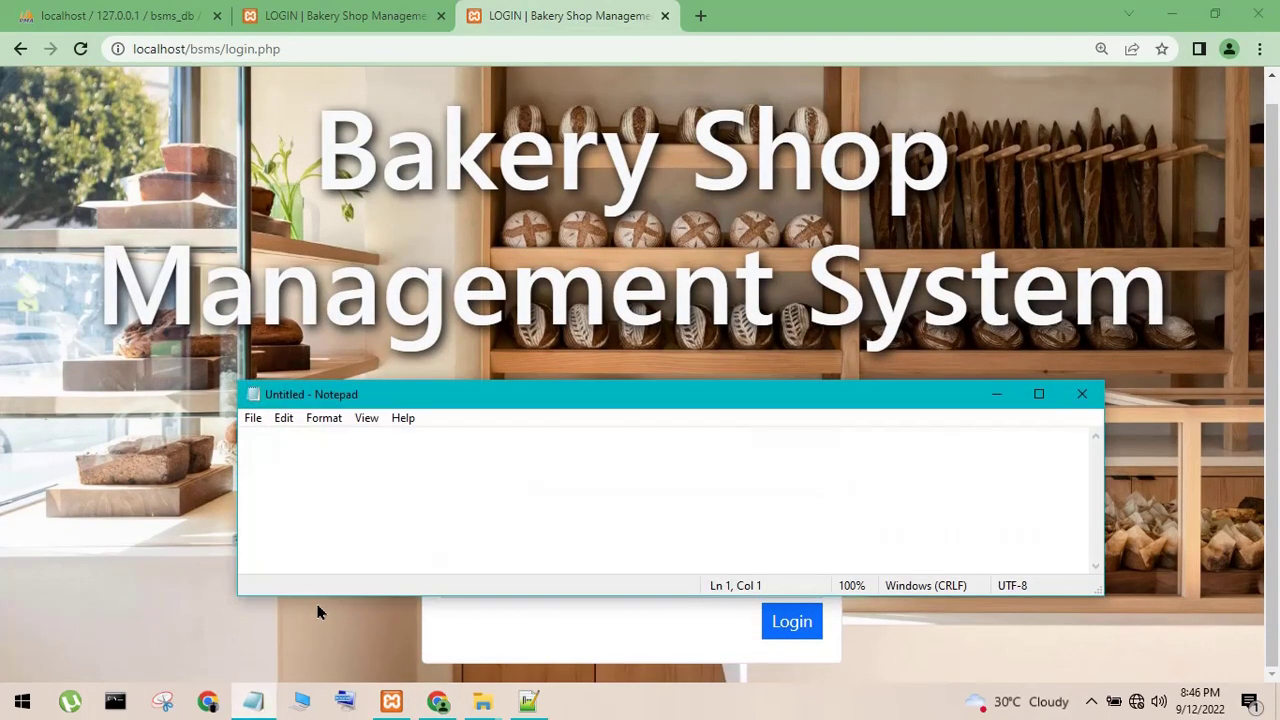
text(admin)
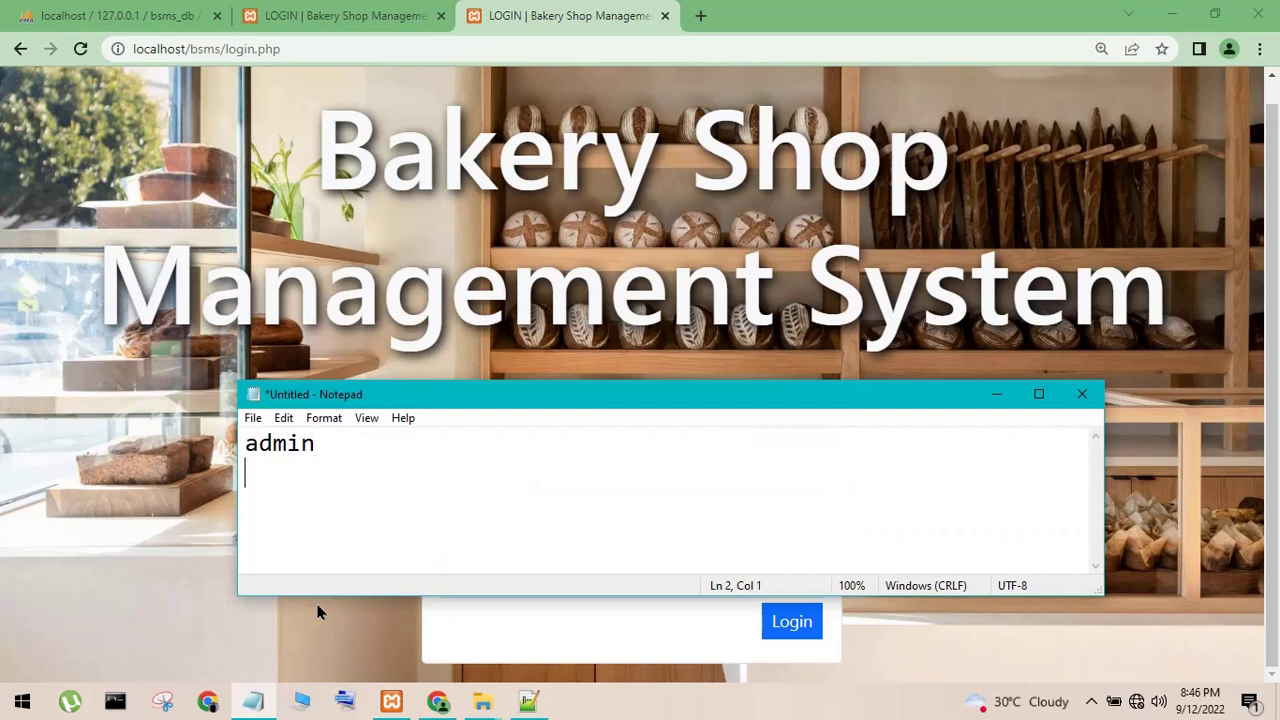
text( admin)
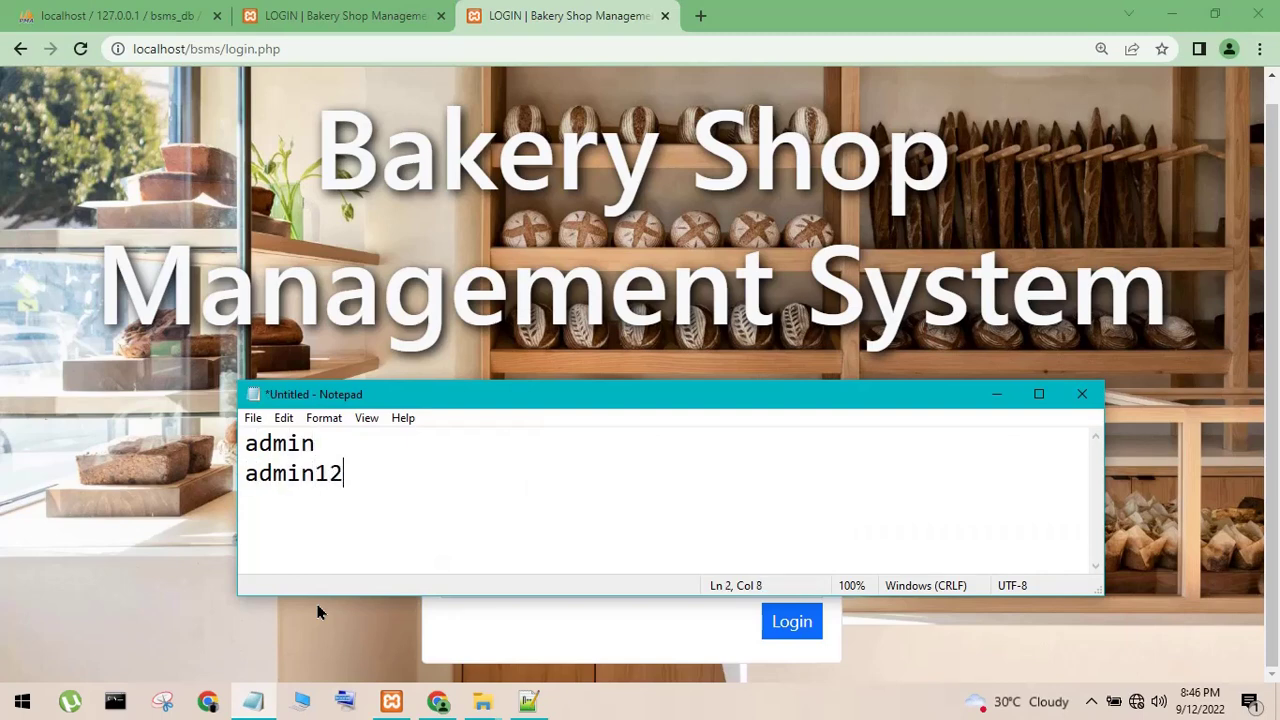
drag(381, 482, 257, 420)
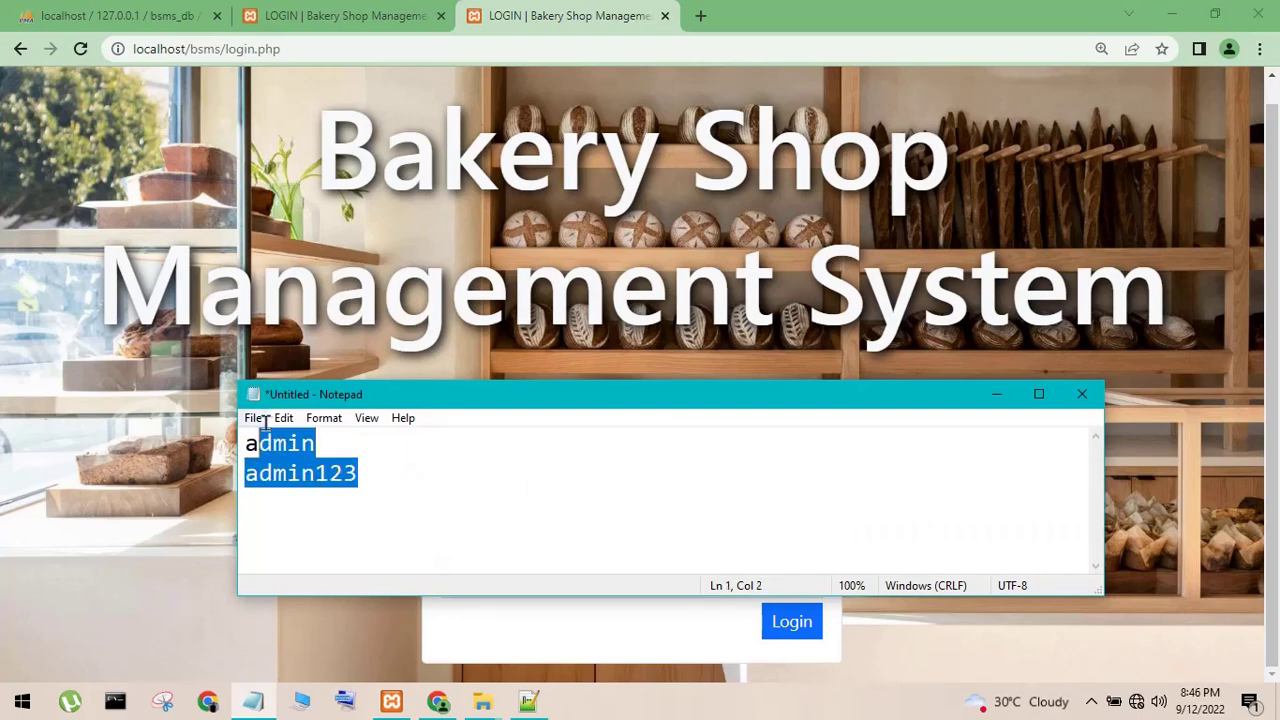
click(258, 443)
drag(408, 515, 112, 441)
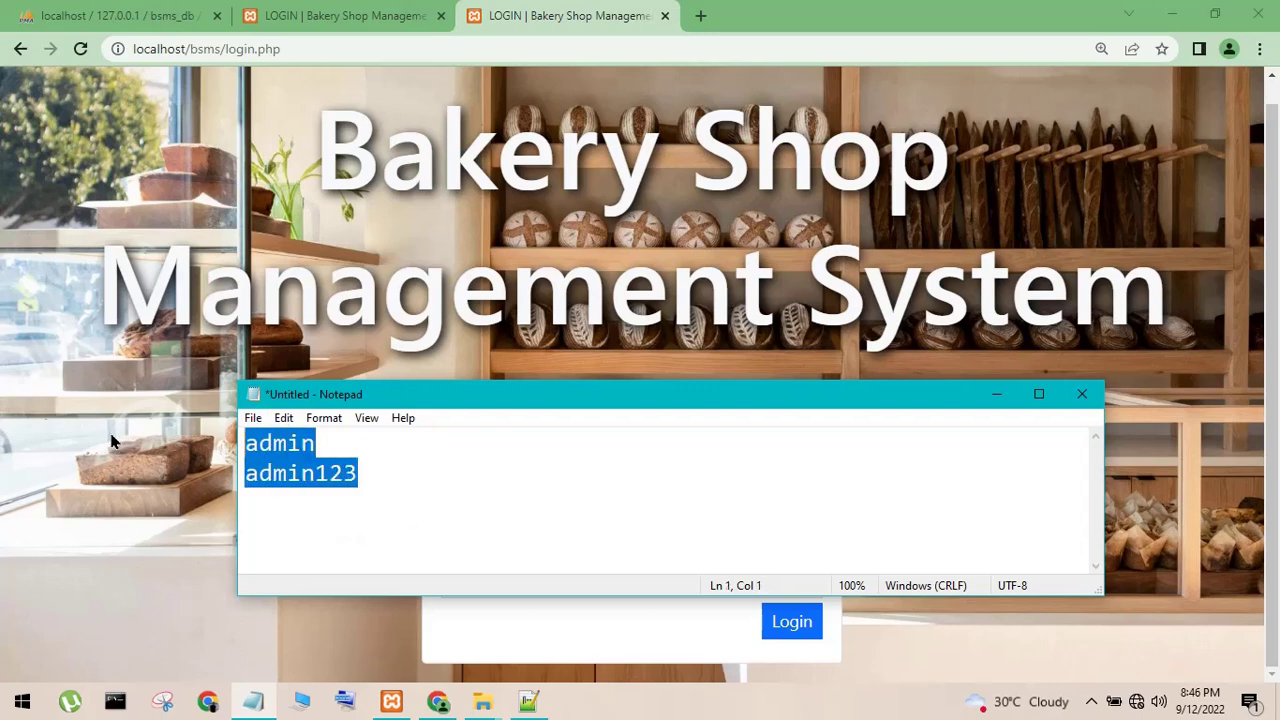
key(ctrl+x)
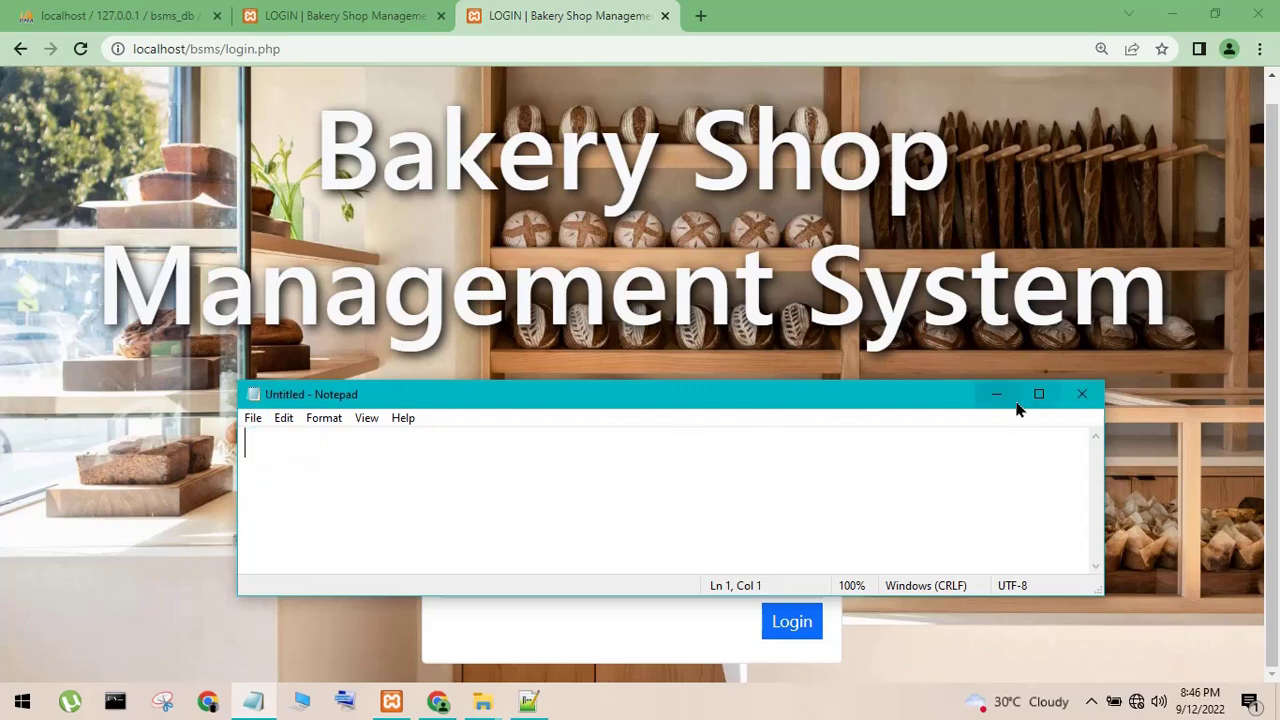
click(997, 394)
- Log in with the administrator username and password to reach the dashboard showing 10 categories and 5 products
text(a)
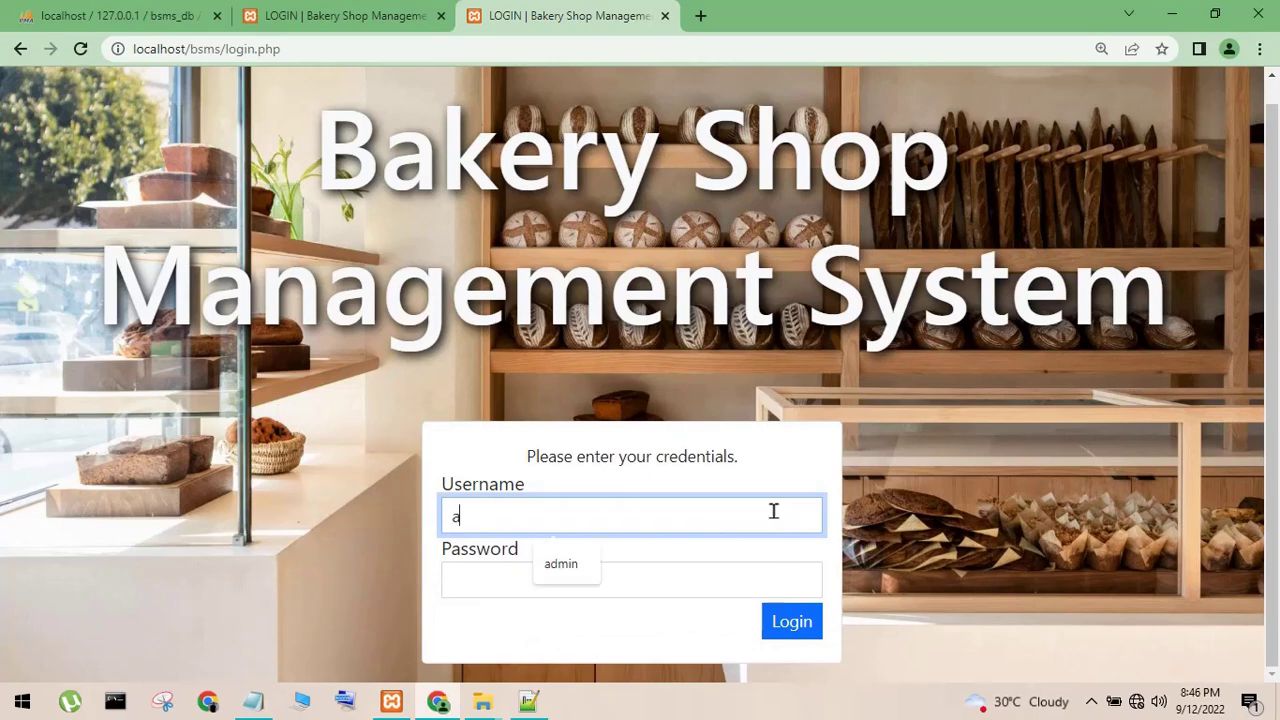
text(dmin)
key(Tab)
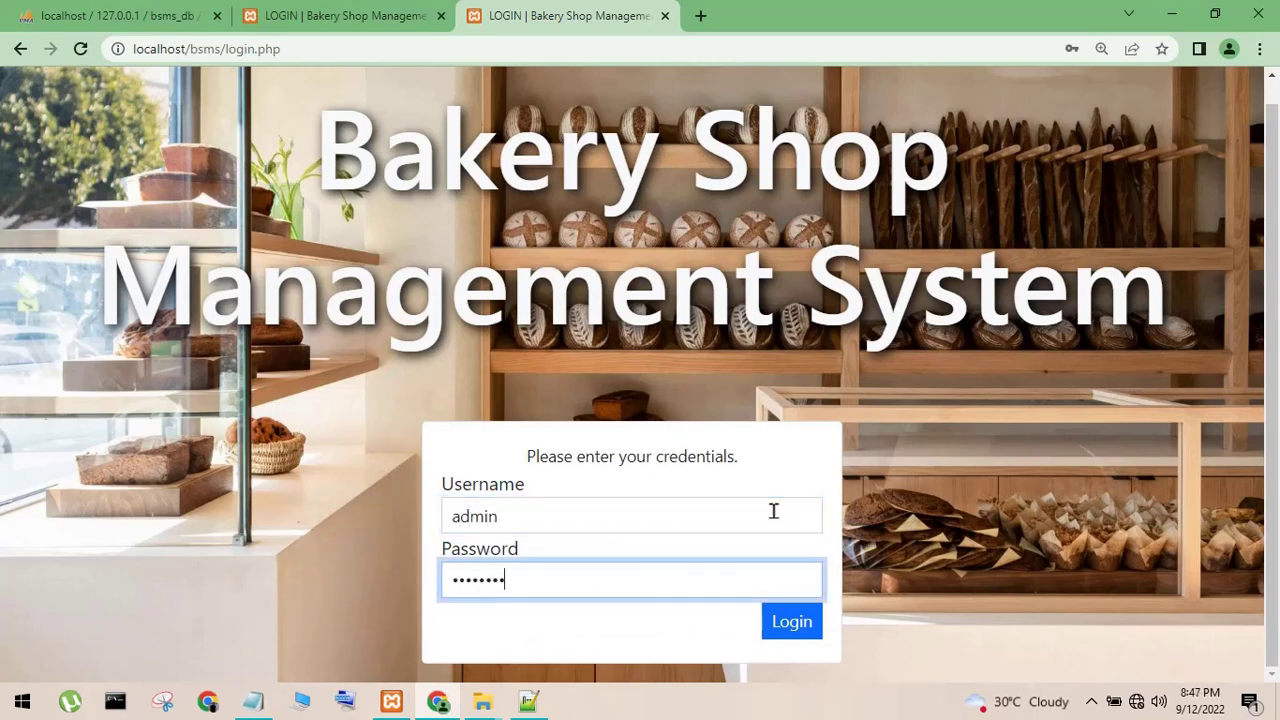
click(767, 621)
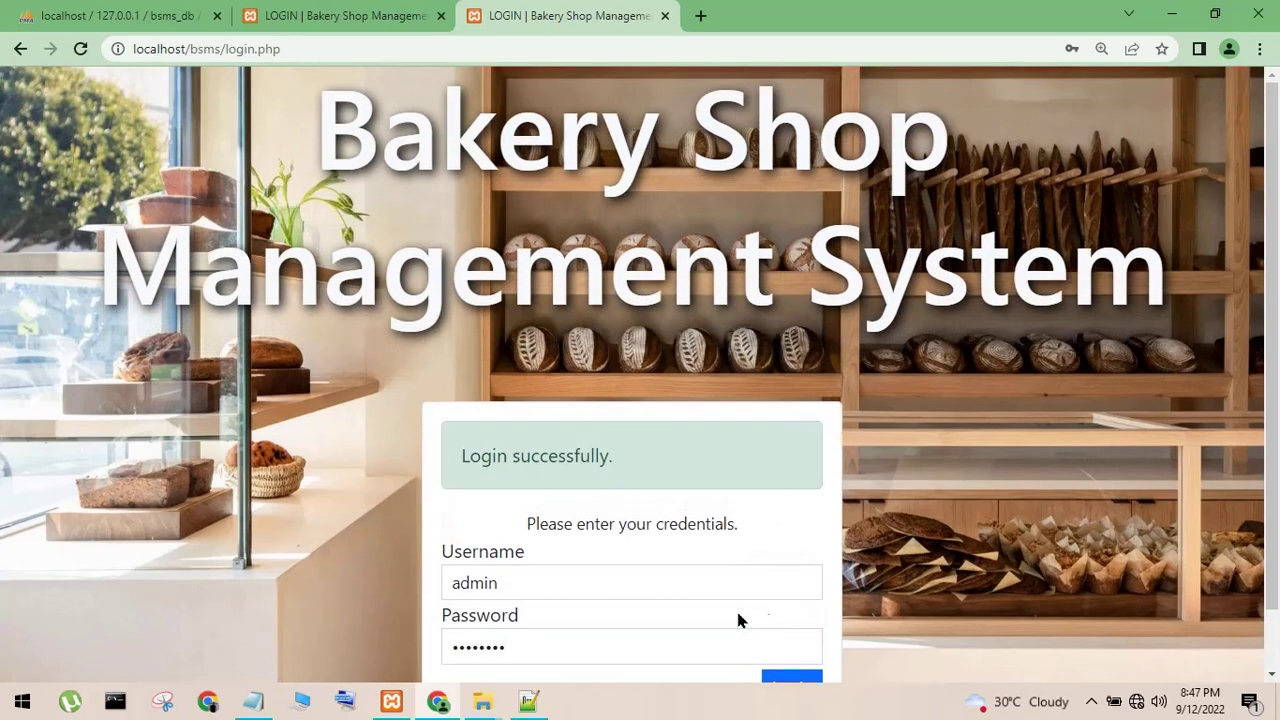
drag(522, 478, 706, 471)
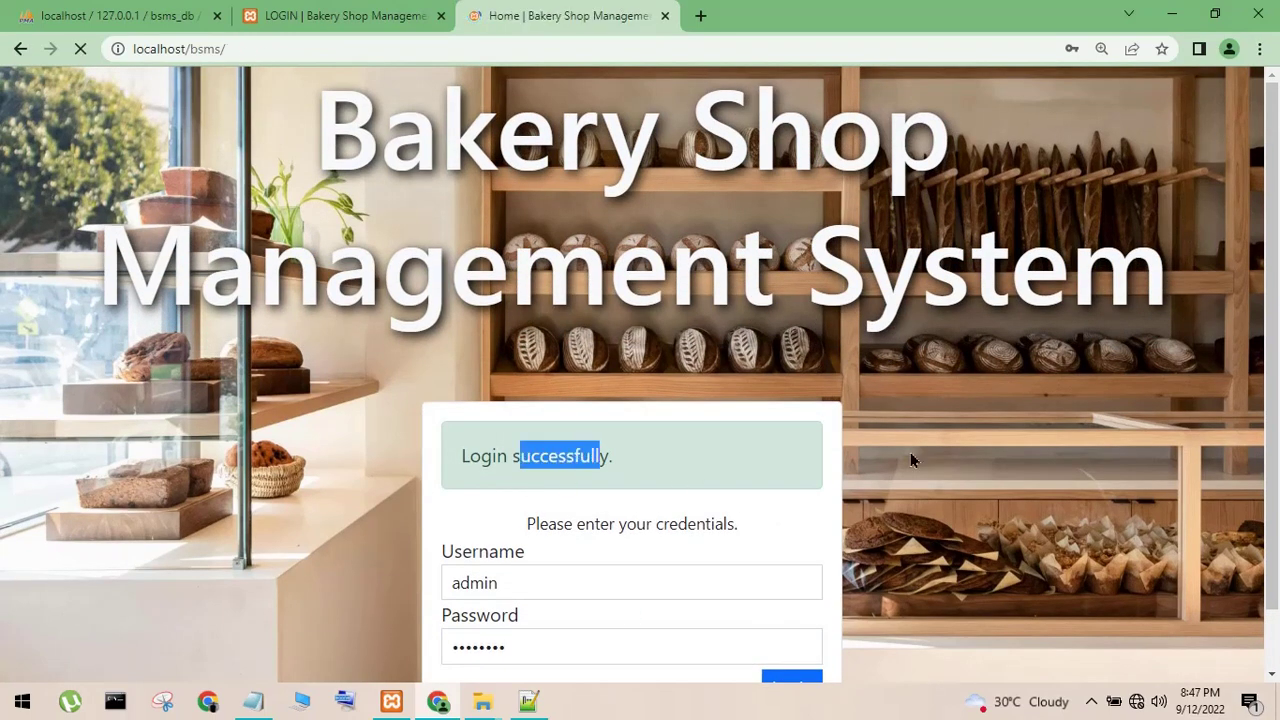
scroll(922, 418, down, 2)
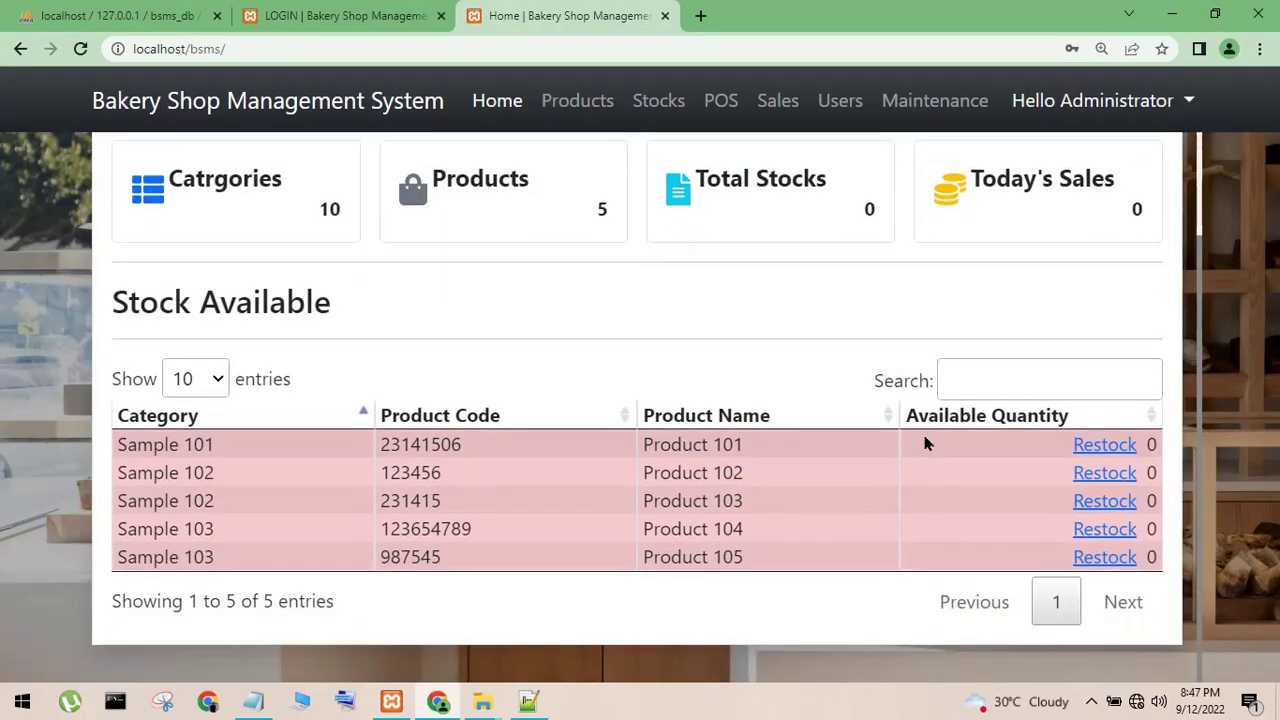
click(578, 101)
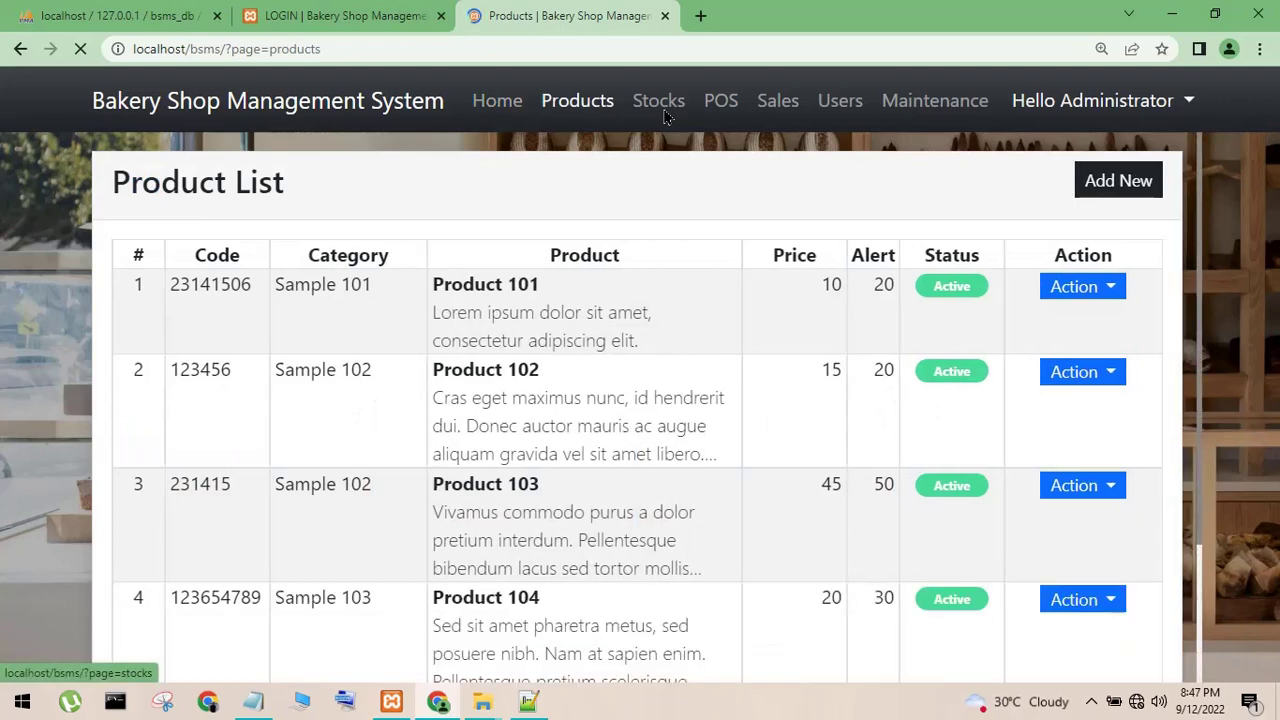
click(666, 114)
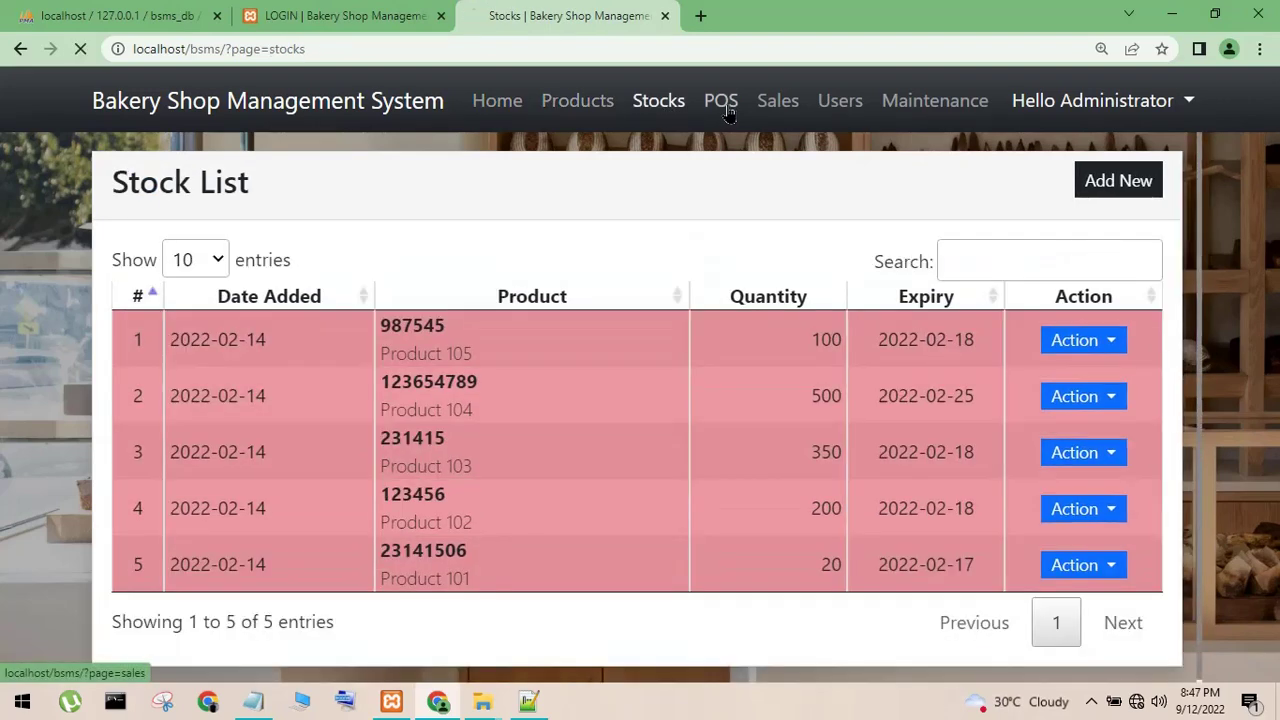
click(727, 112)
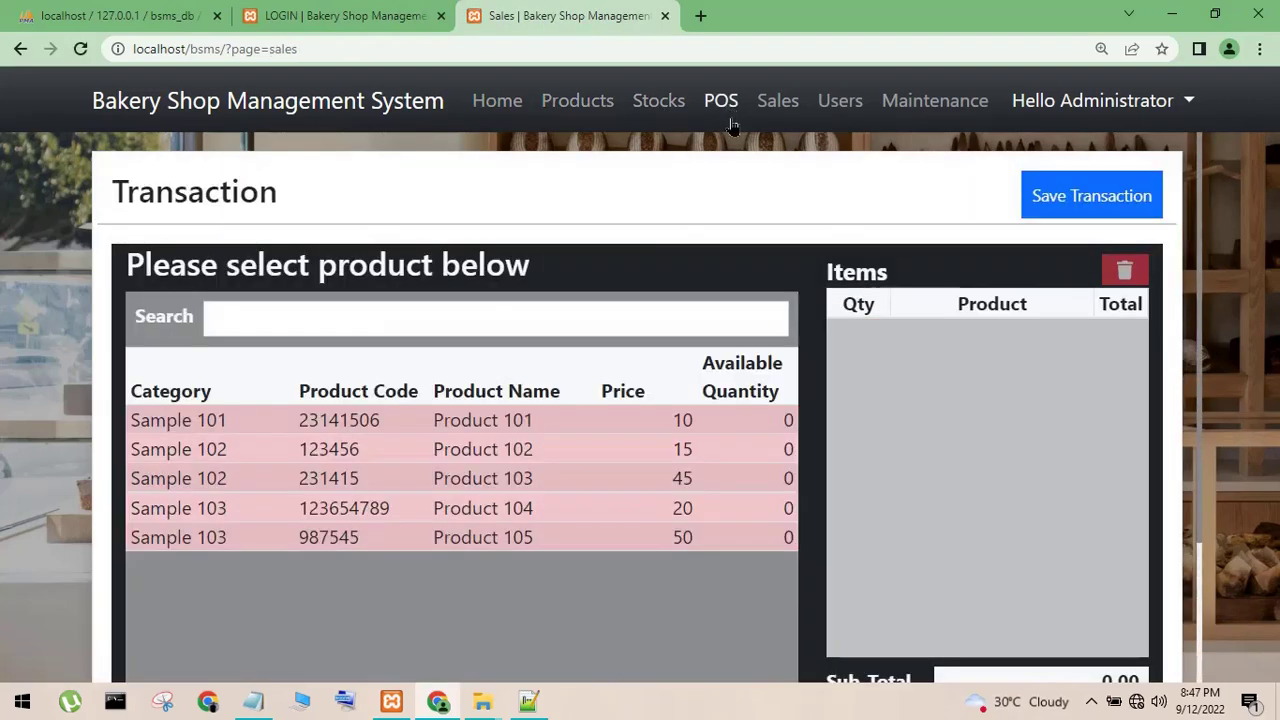
click(734, 509)
click(571, 443)
click(505, 482)
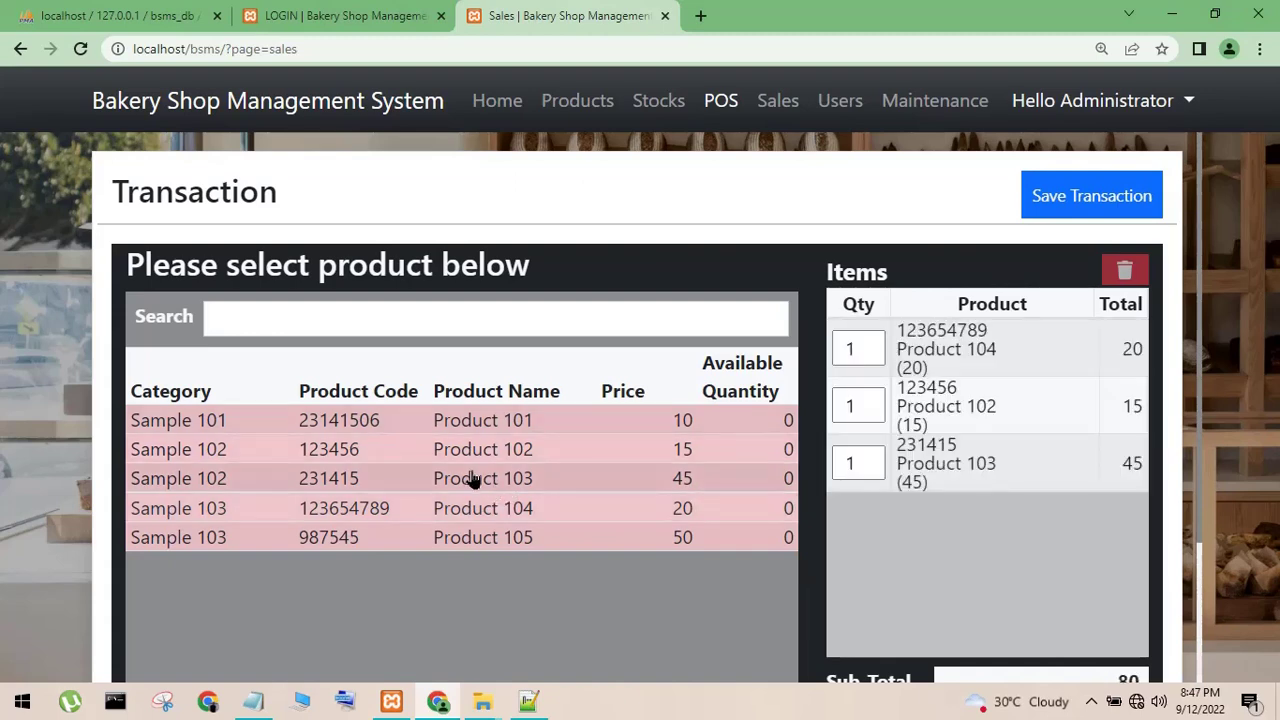
click(471, 480)
click(503, 458)
click(570, 456)
click(645, 456)
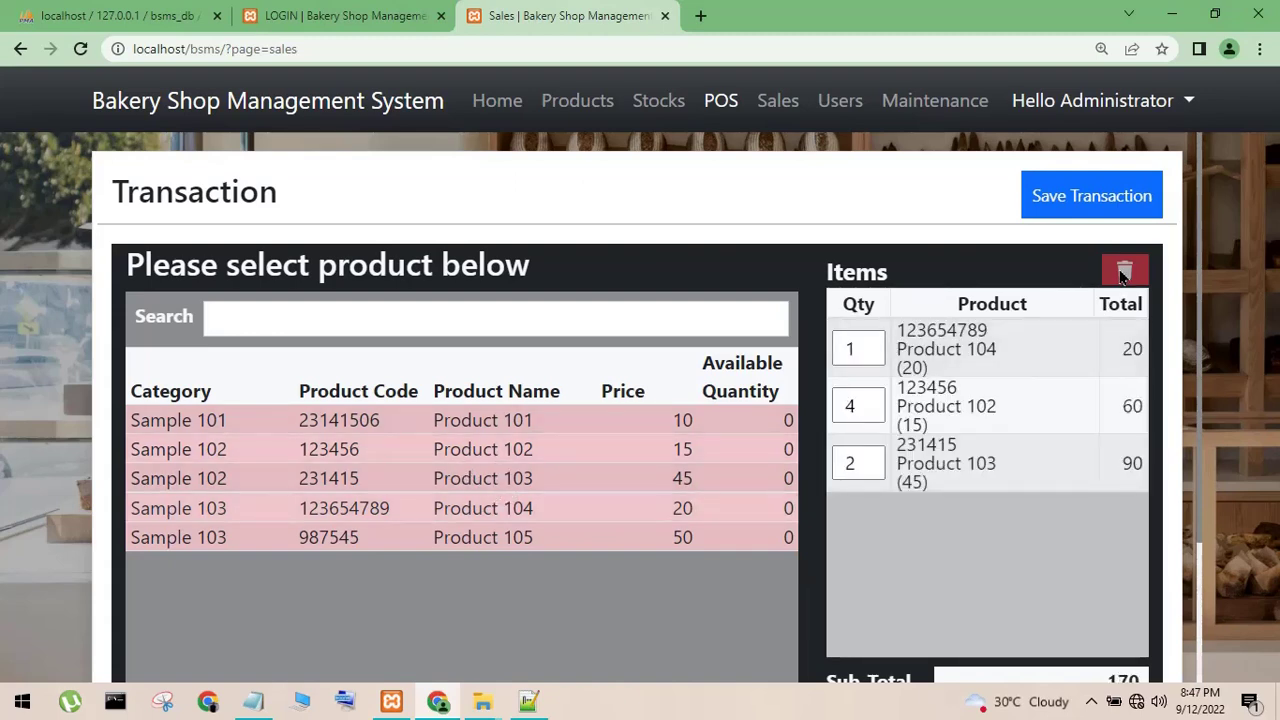
click(1045, 372)
click(1124, 272)
click(1057, 408)
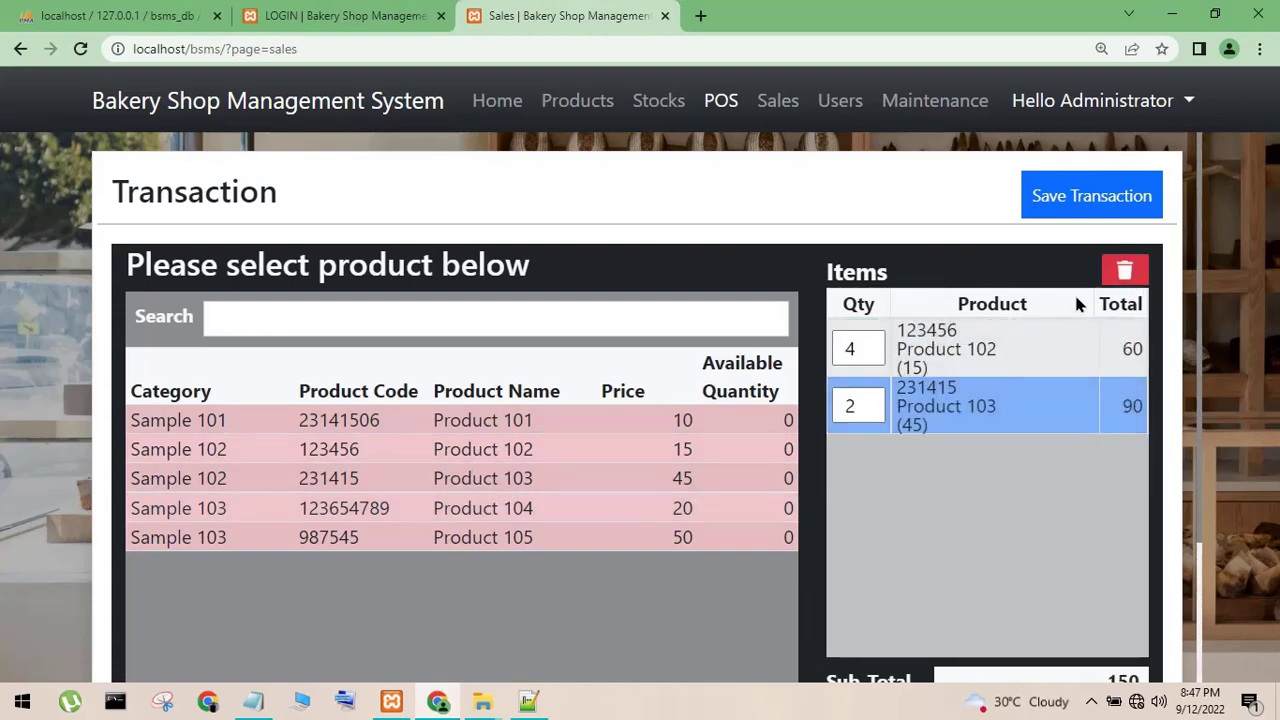
click(1124, 272)
click(1049, 343)
click(1110, 270)
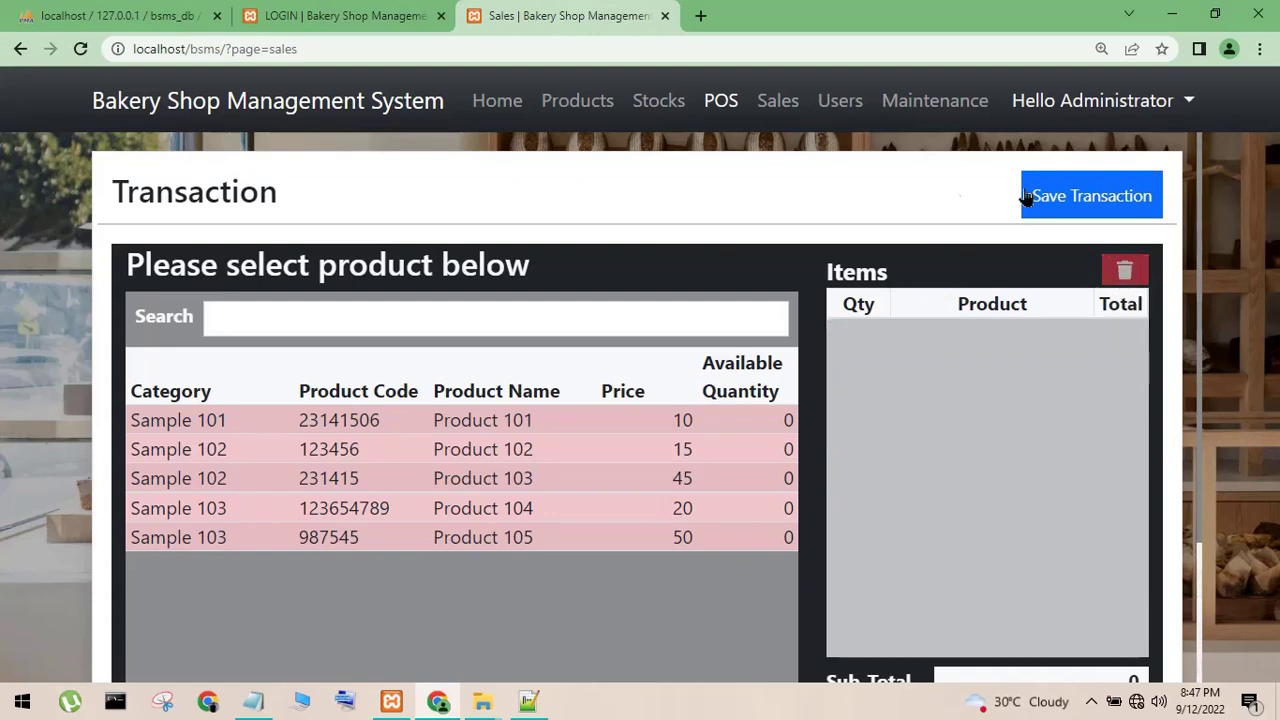
click(781, 103)
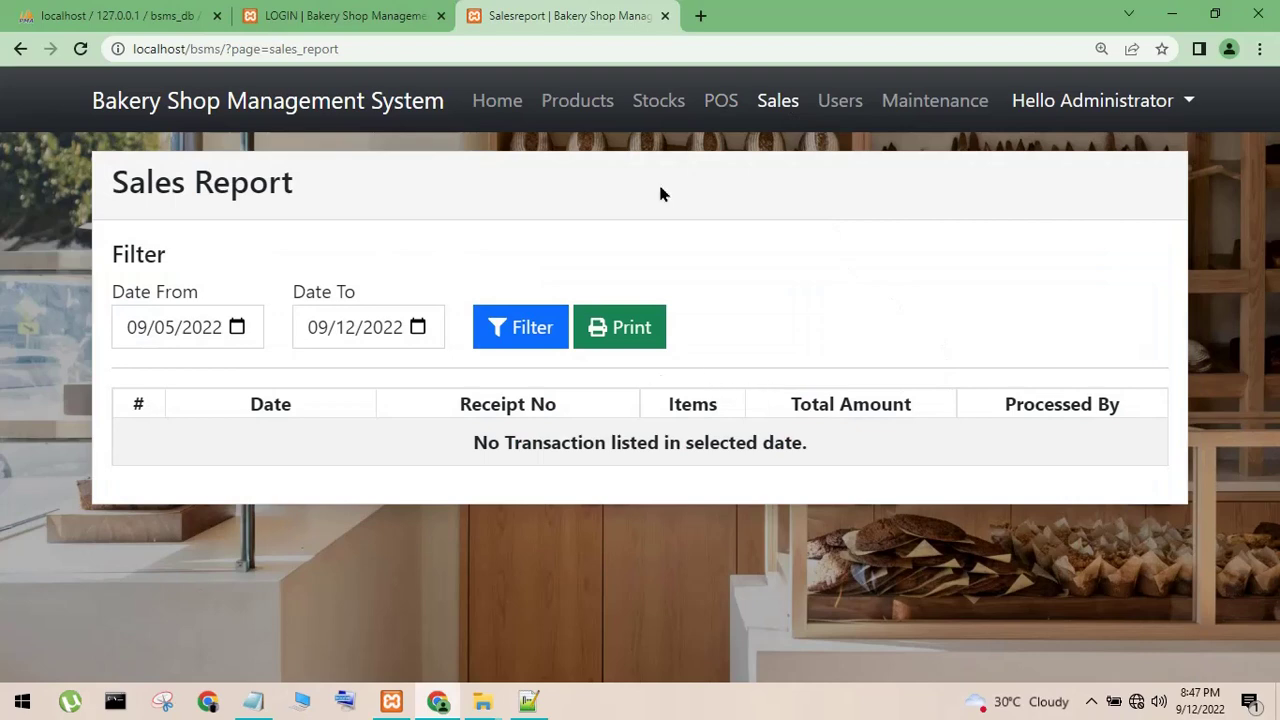
click(862, 121)
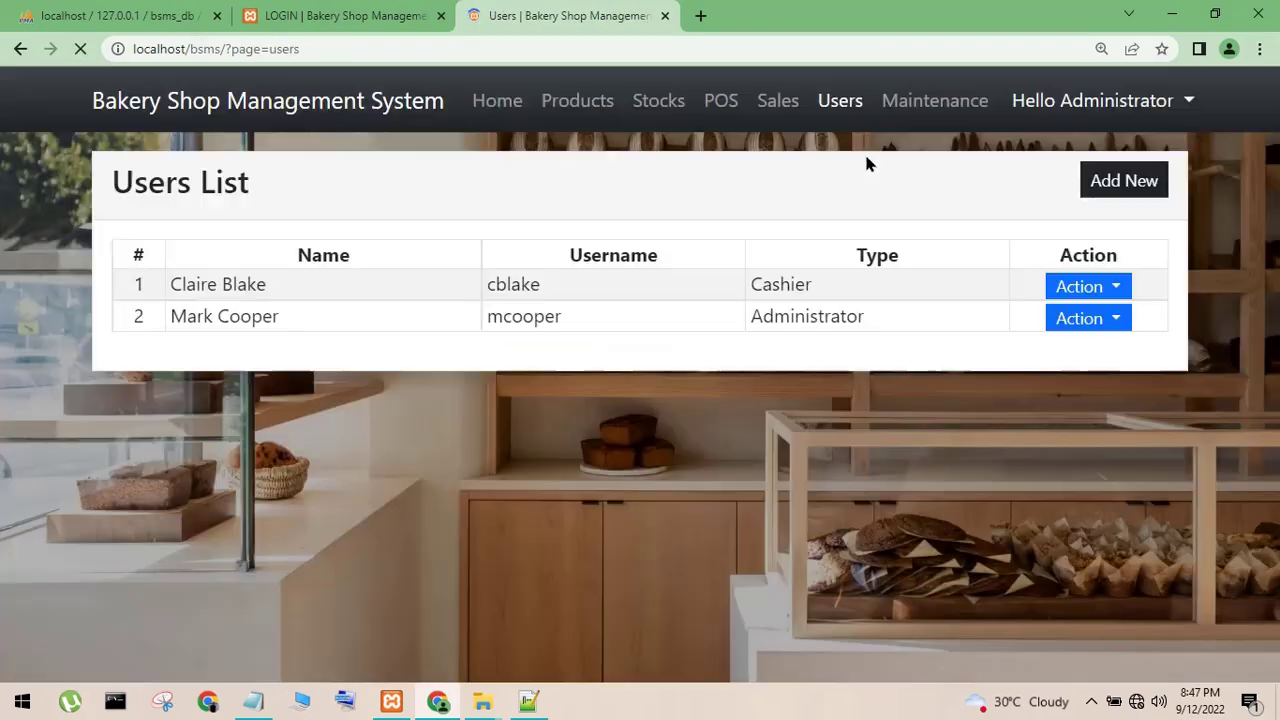
click(928, 118)
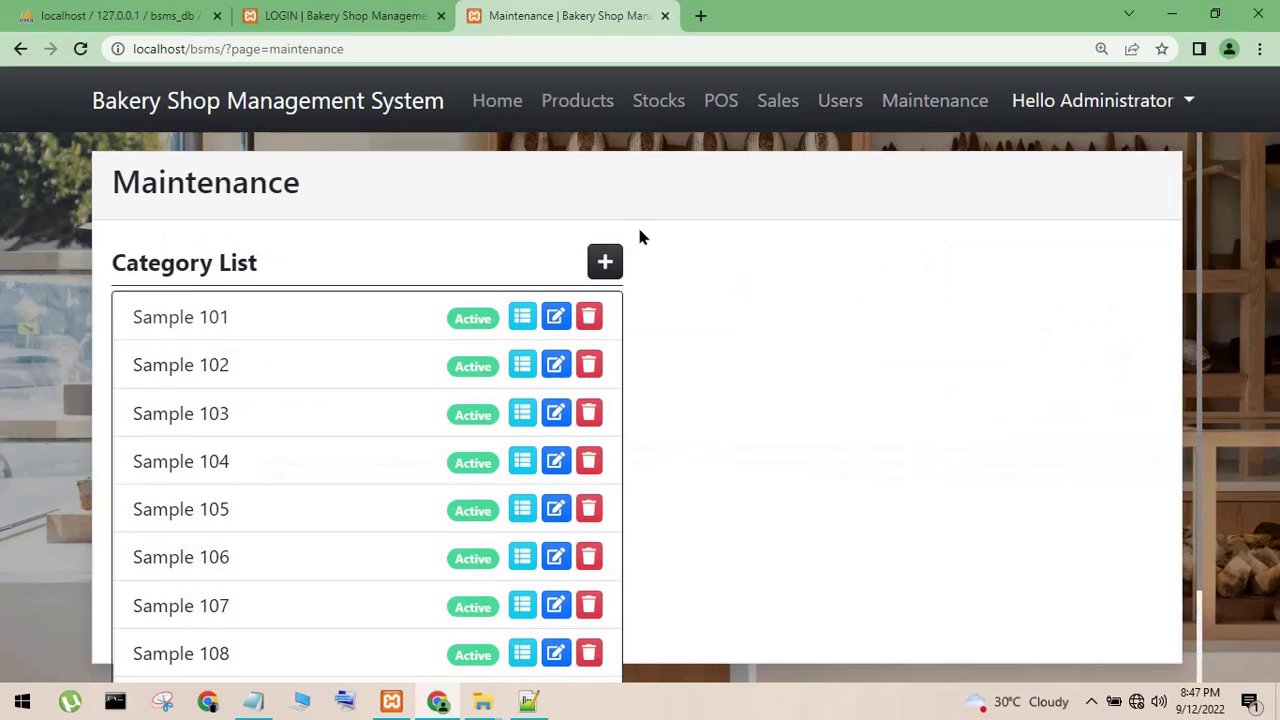
click(604, 261)
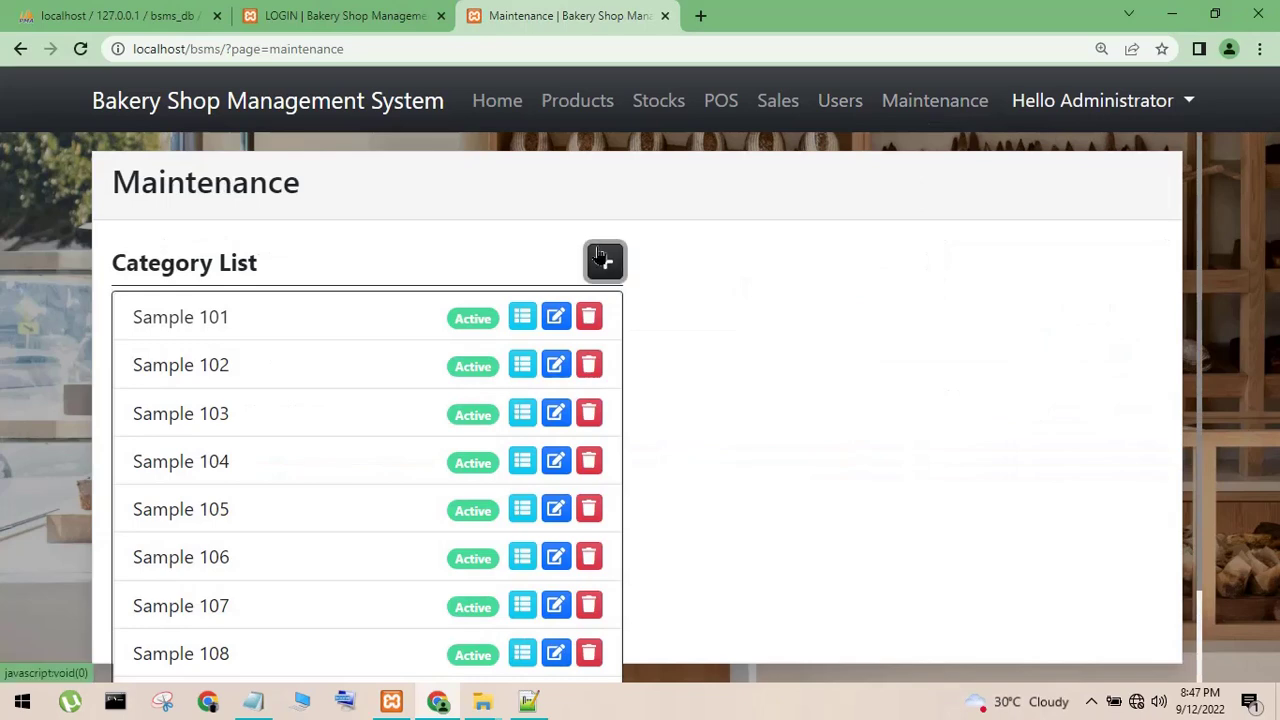
click(881, 553)
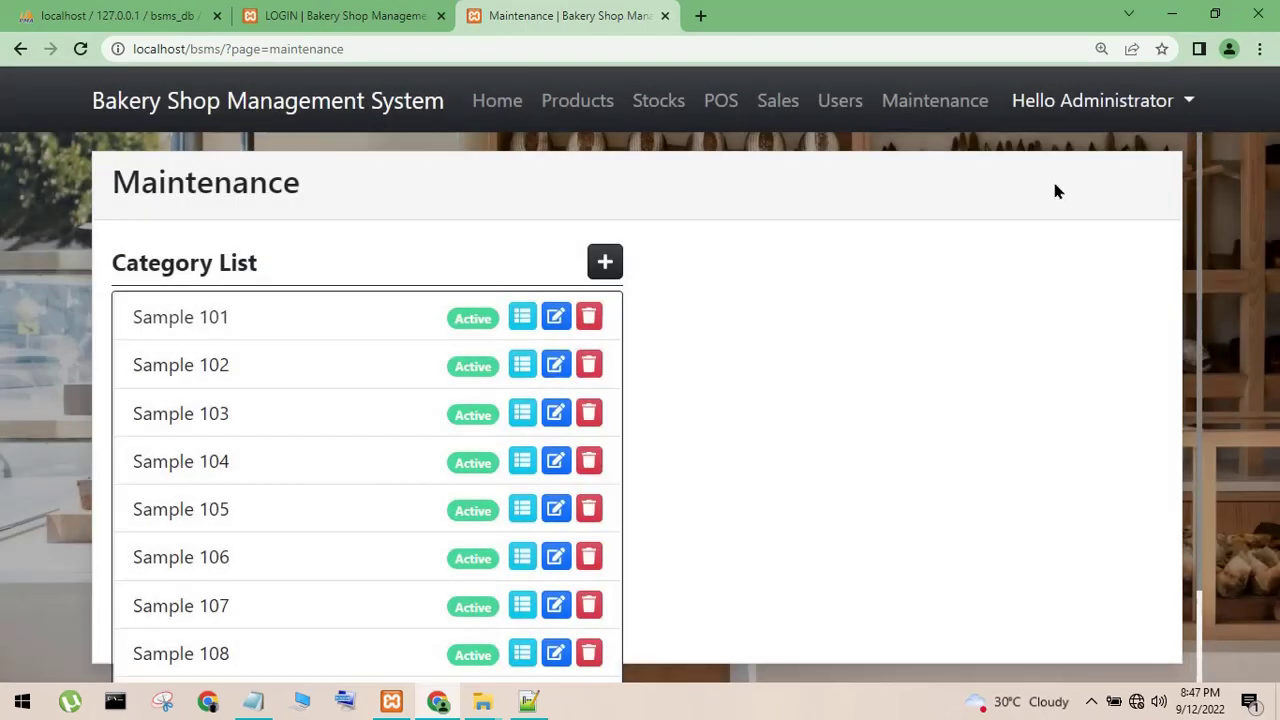
click(1100, 120)
click(1092, 157)
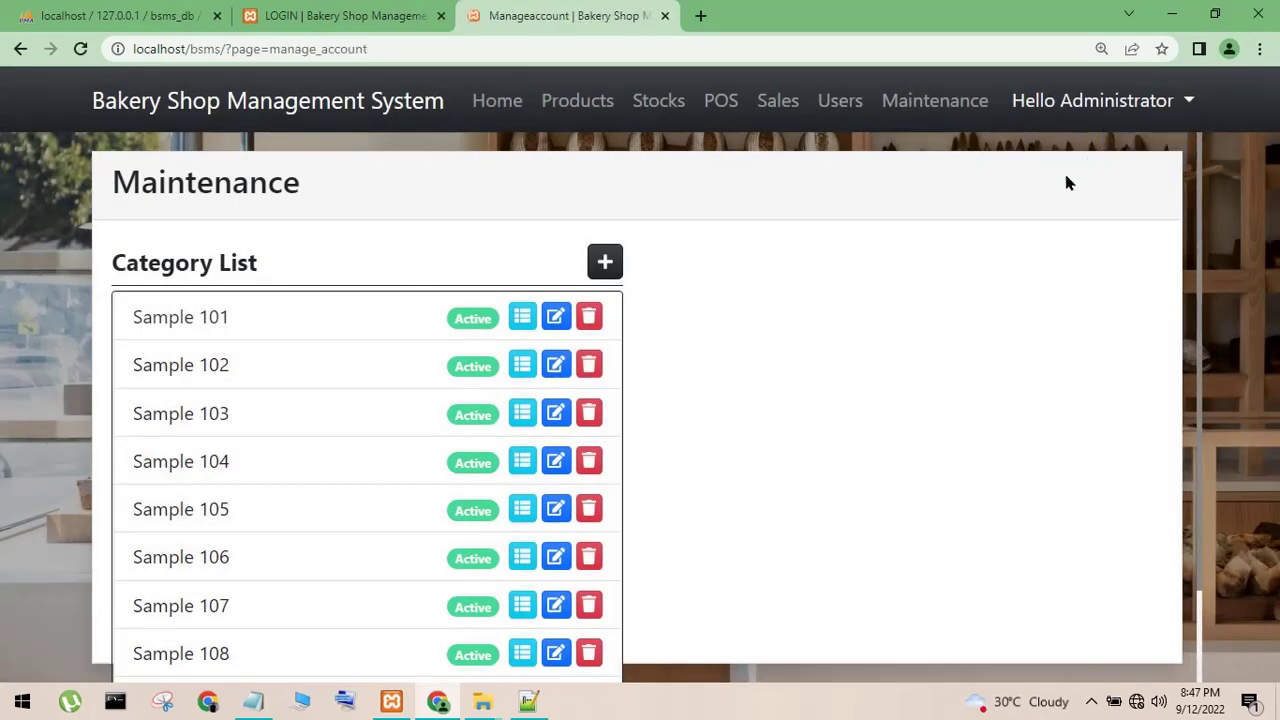
click(498, 101)
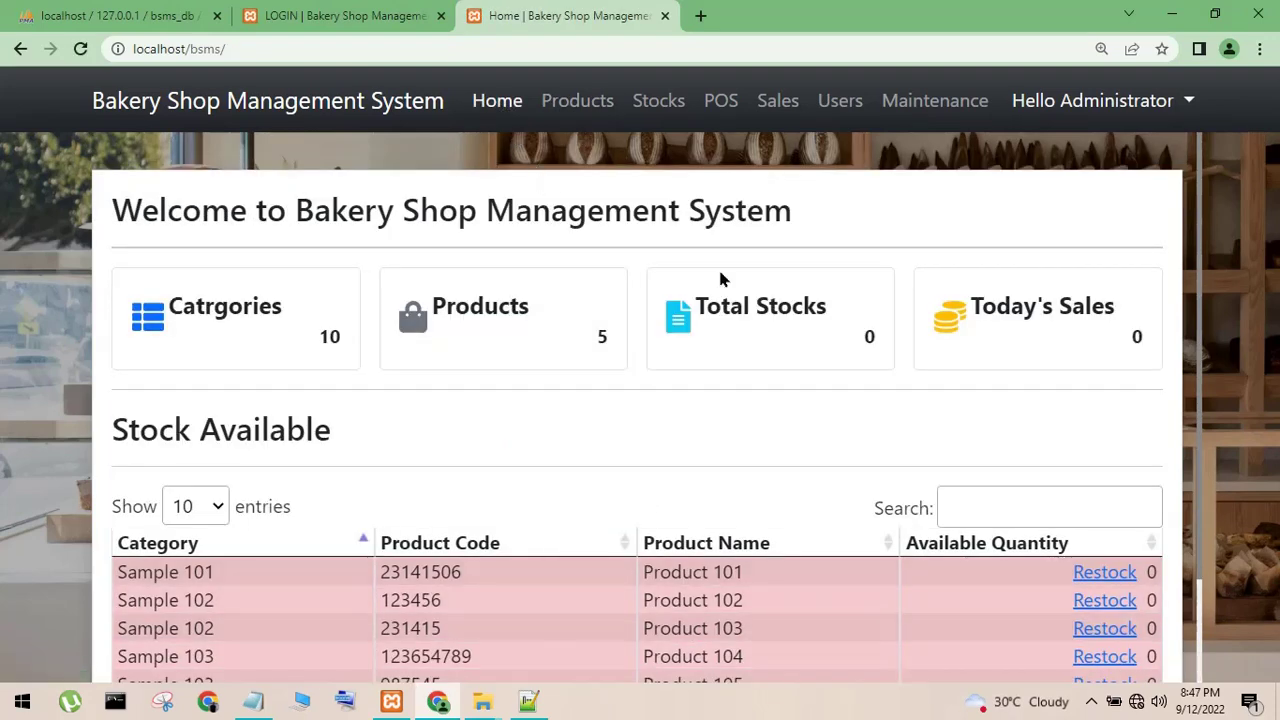
- Log out via Hello Administrator, then minimize Chrome and close index.php and Notepad++
click(1148, 116)
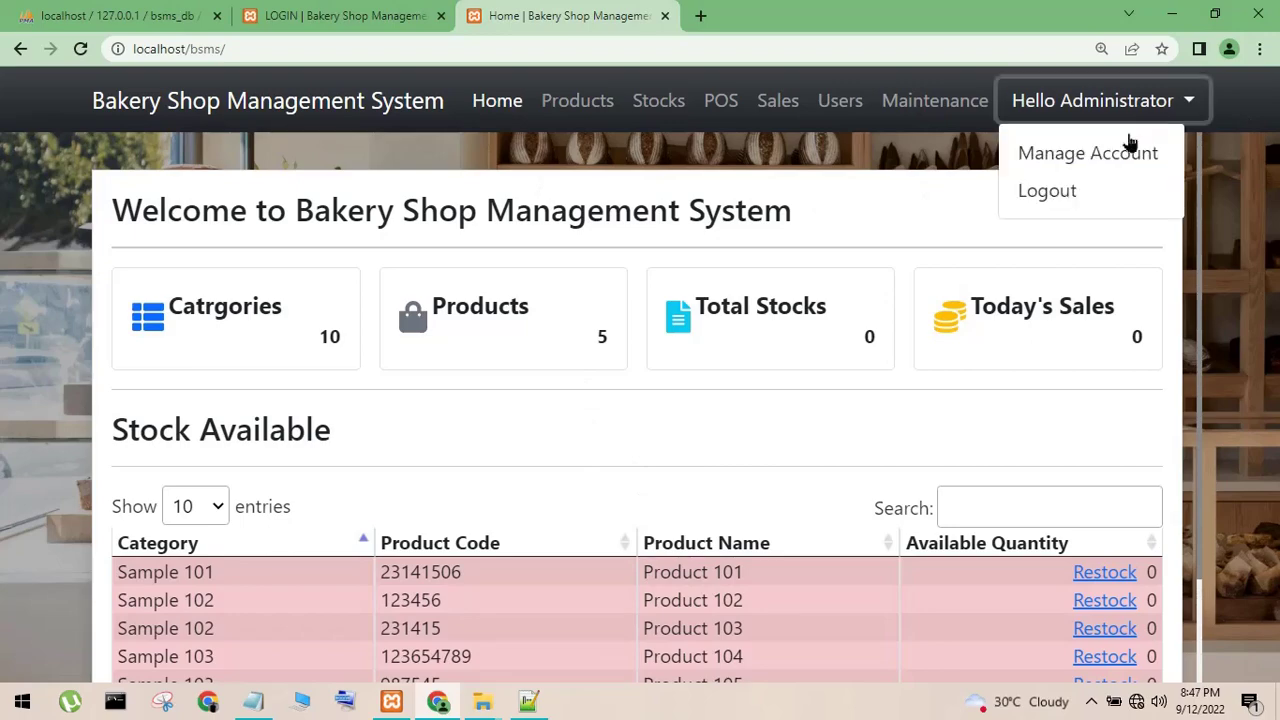
click(1077, 189)
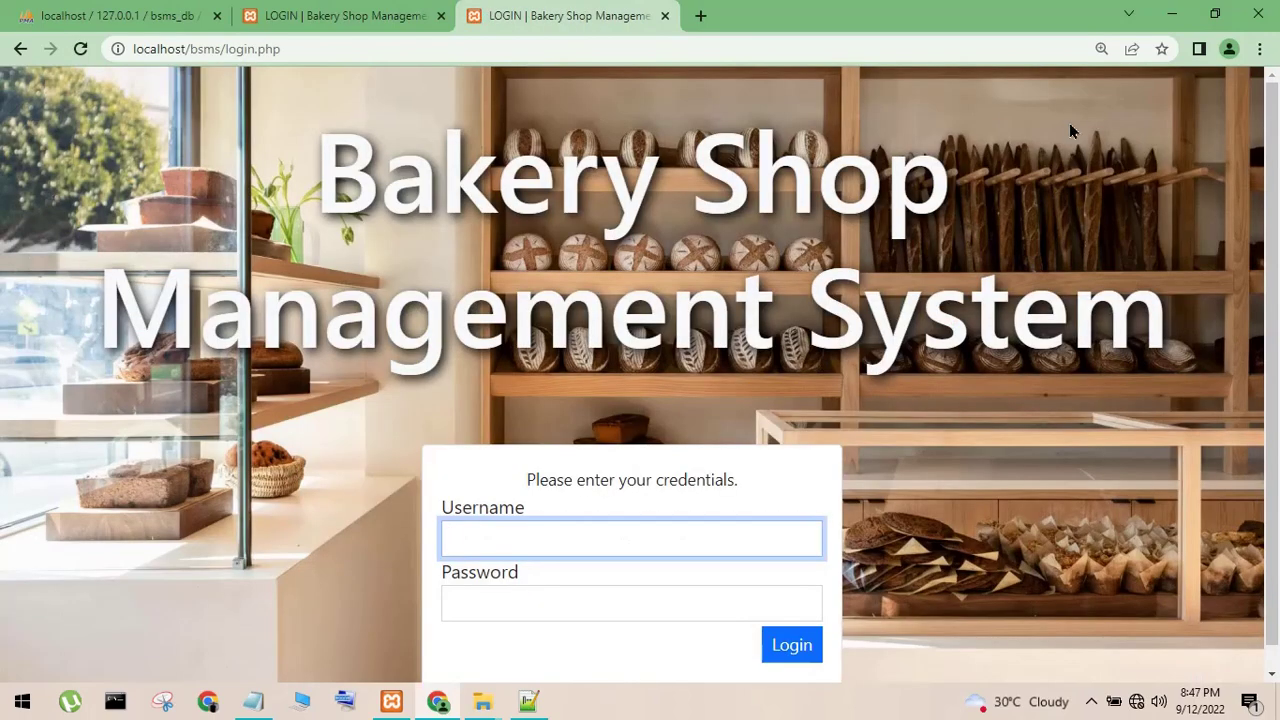
click(1170, 17)
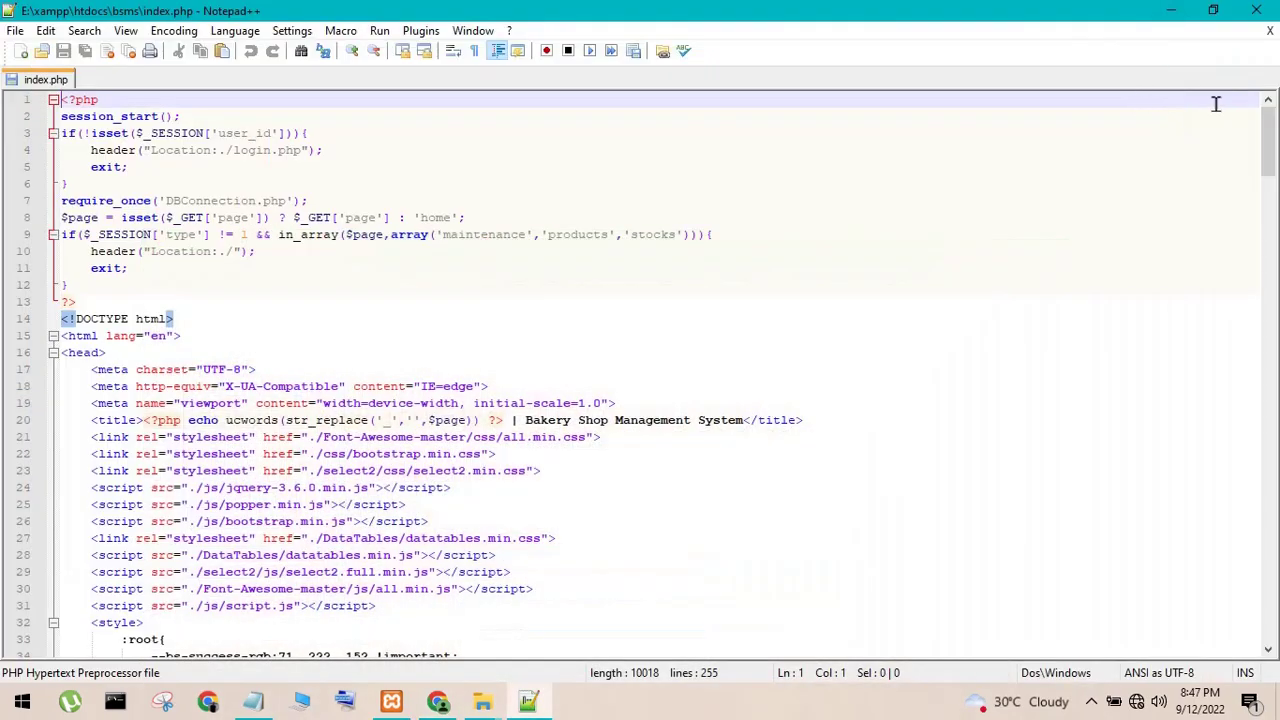
click(1269, 33)
click(1256, 10)
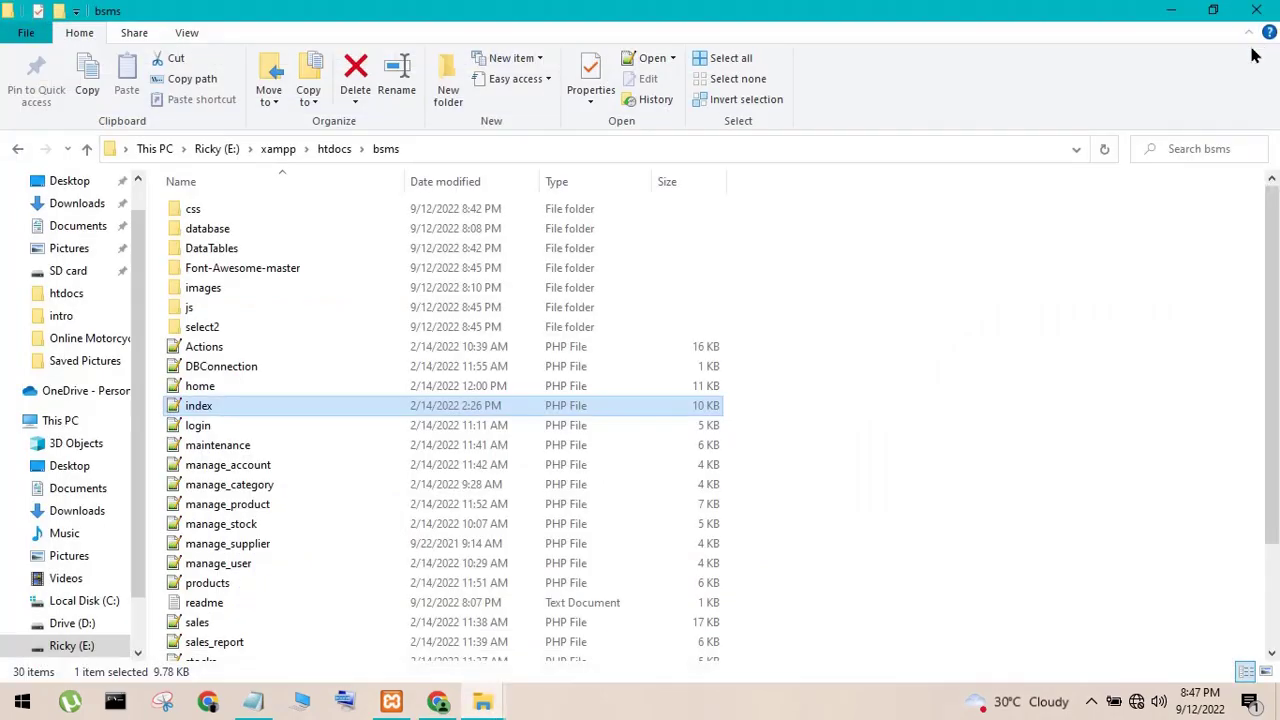